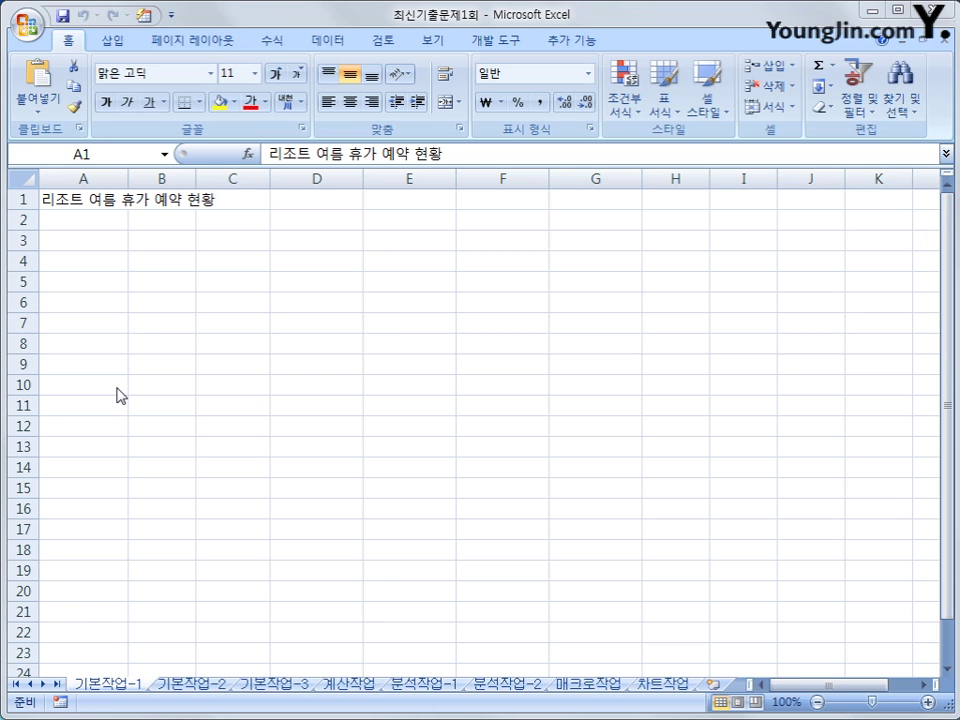
left_click(110, 690)
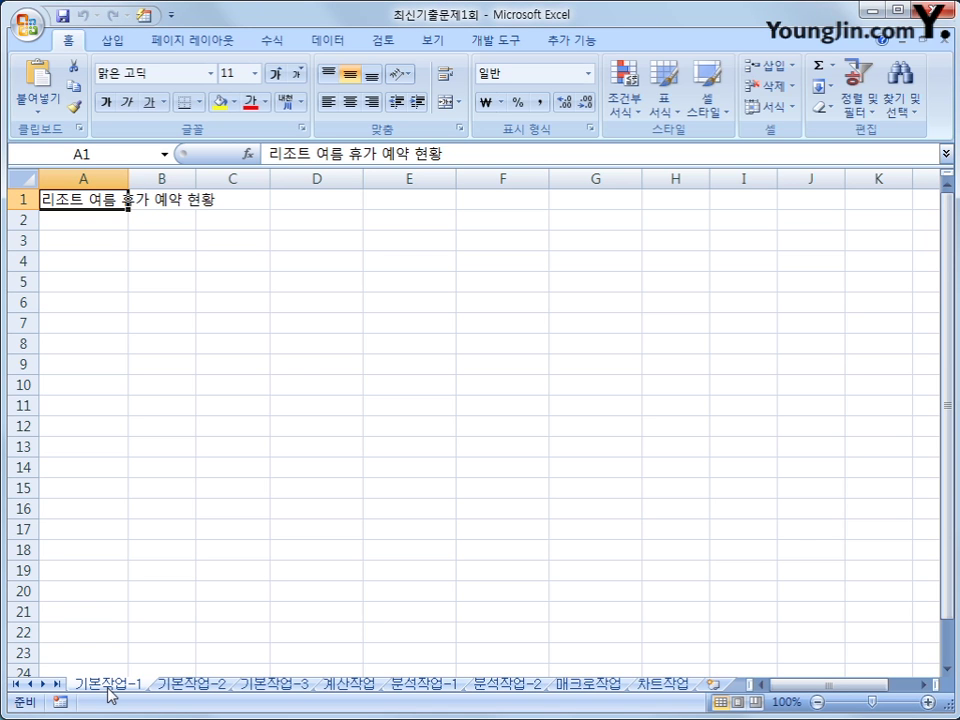
left_click(99, 246)
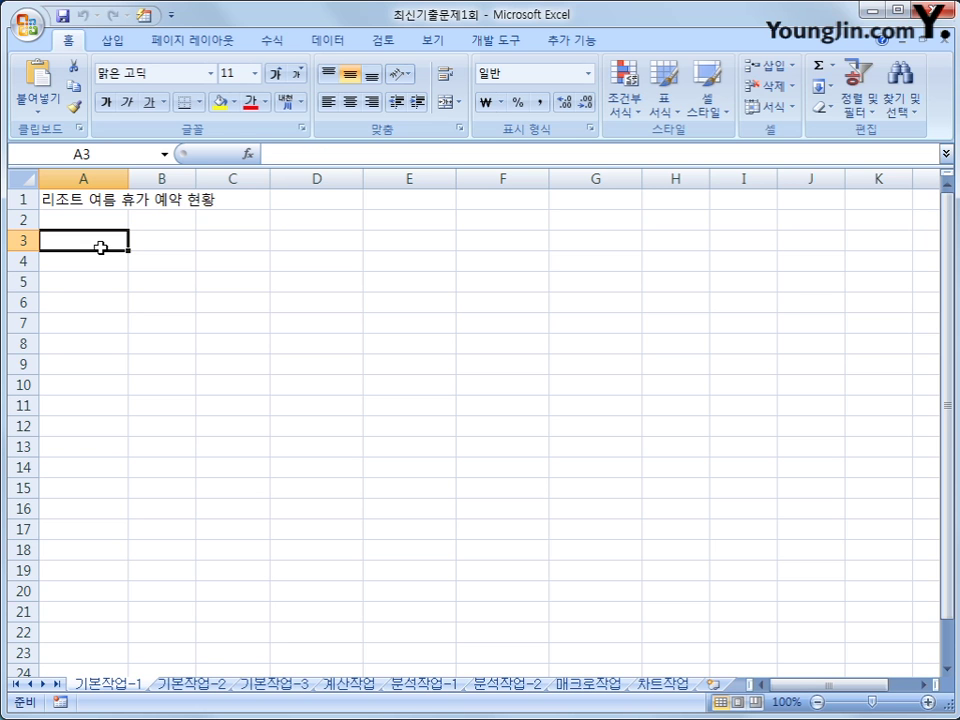
Step: On the 기본작업-2 sheet, merge and center the title across cells A1:G1
left_click(218, 688)
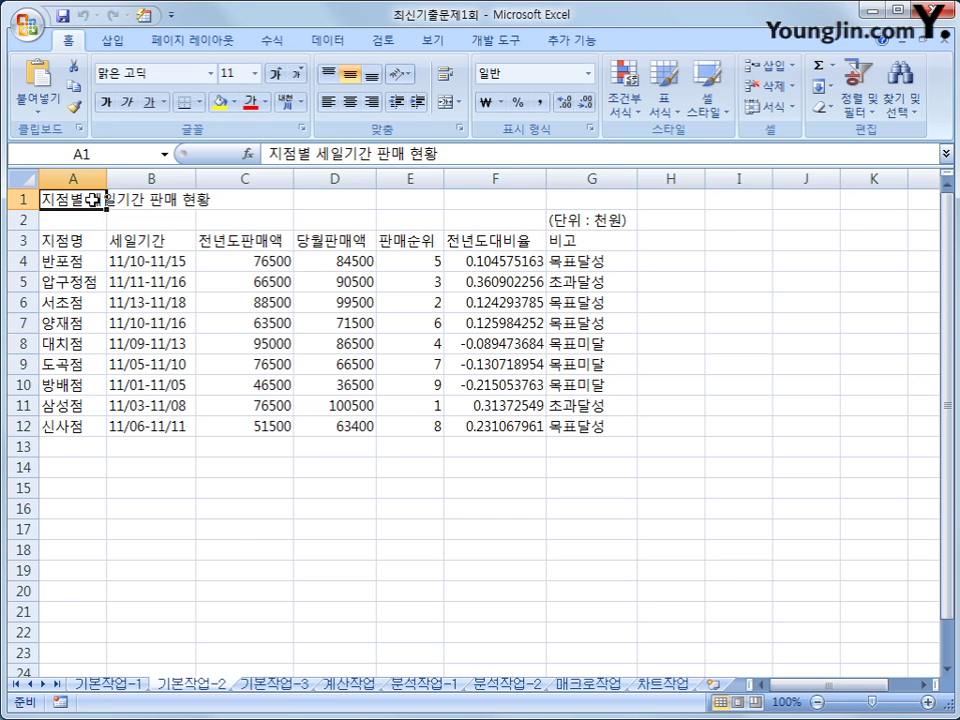
left_click_drag(92, 200, 581, 203)
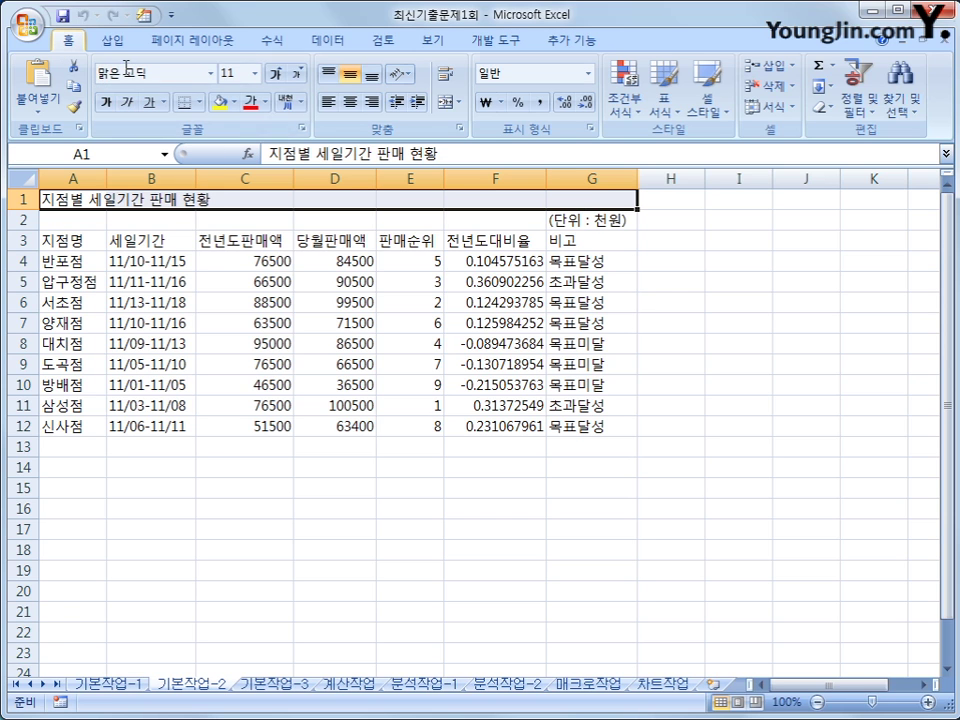
left_click(447, 106)
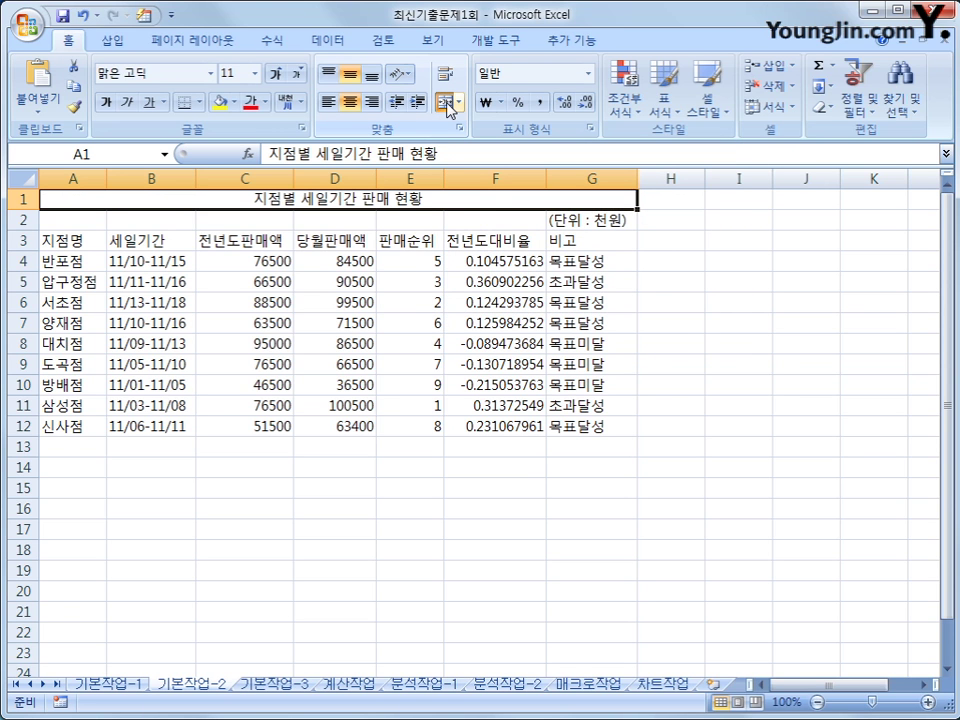
Step: Format the merged title in row 1 with the 굴림체 font, size 18, bold
left_click(211, 74)
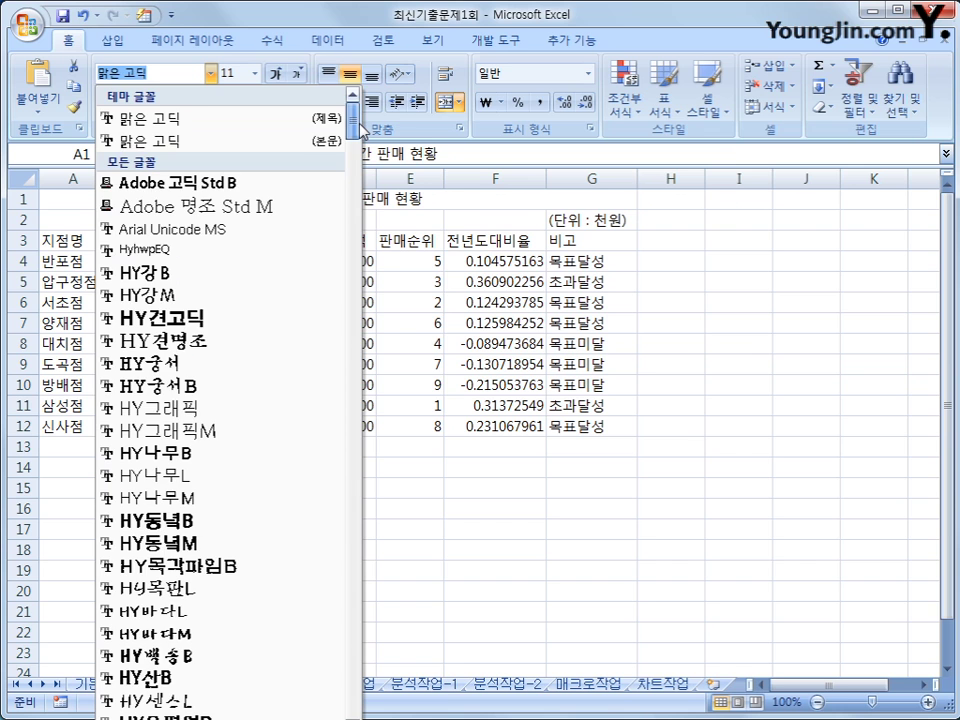
left_click_drag(362, 131, 357, 174)
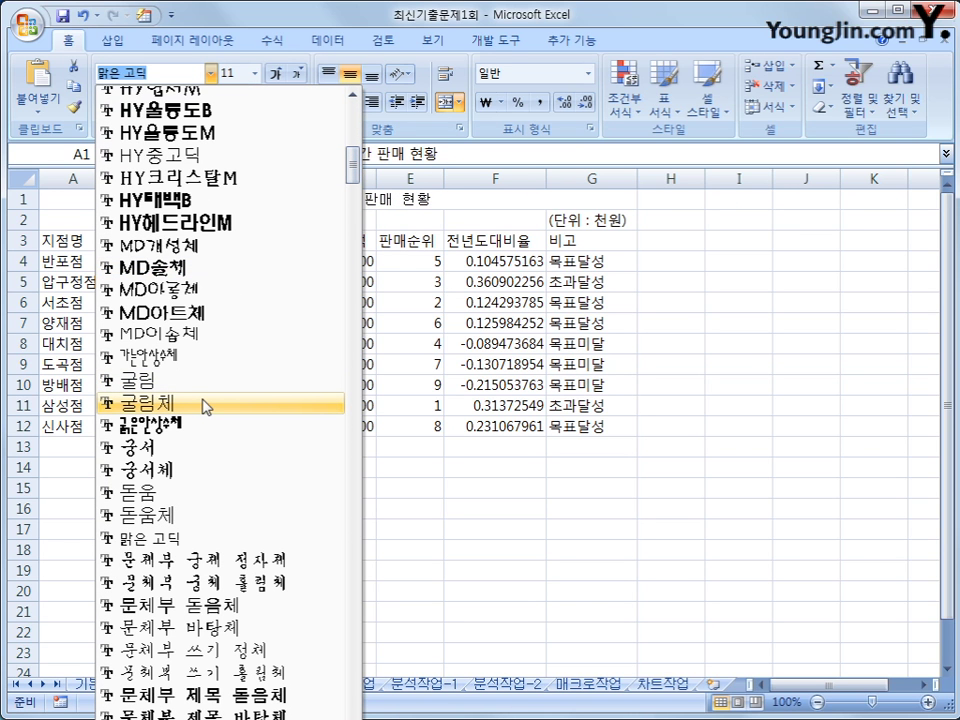
left_click(199, 402)
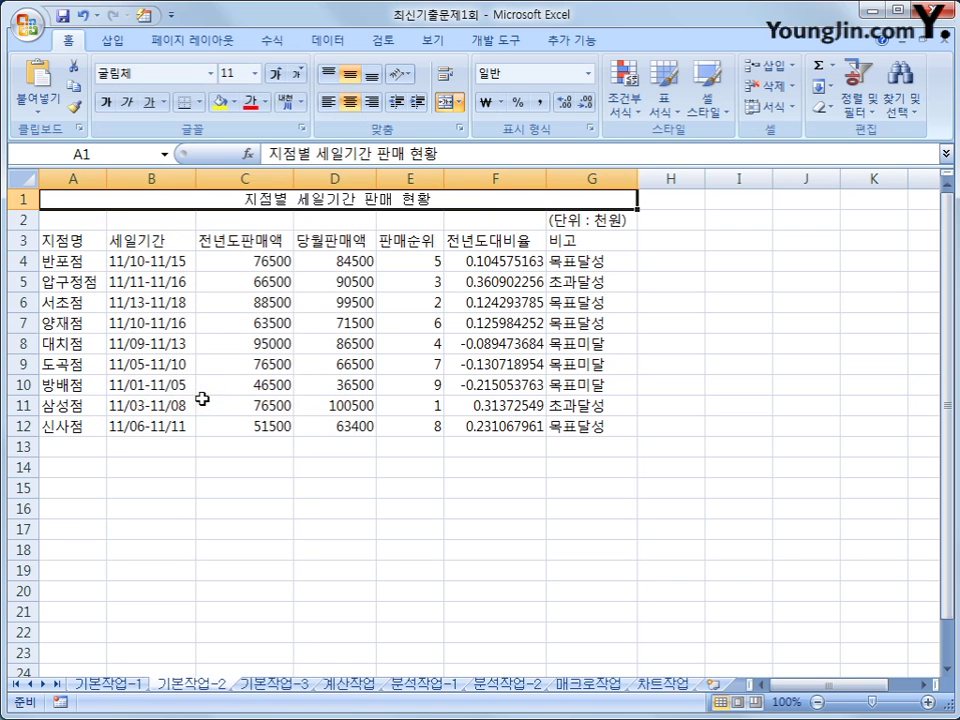
left_click(257, 75)
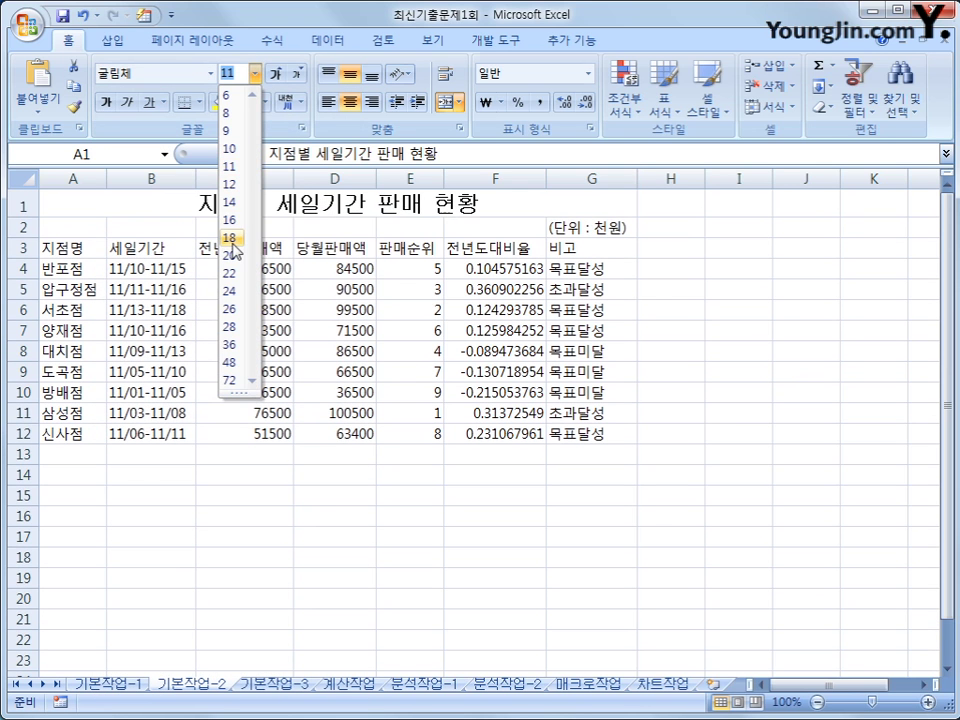
left_click(232, 241)
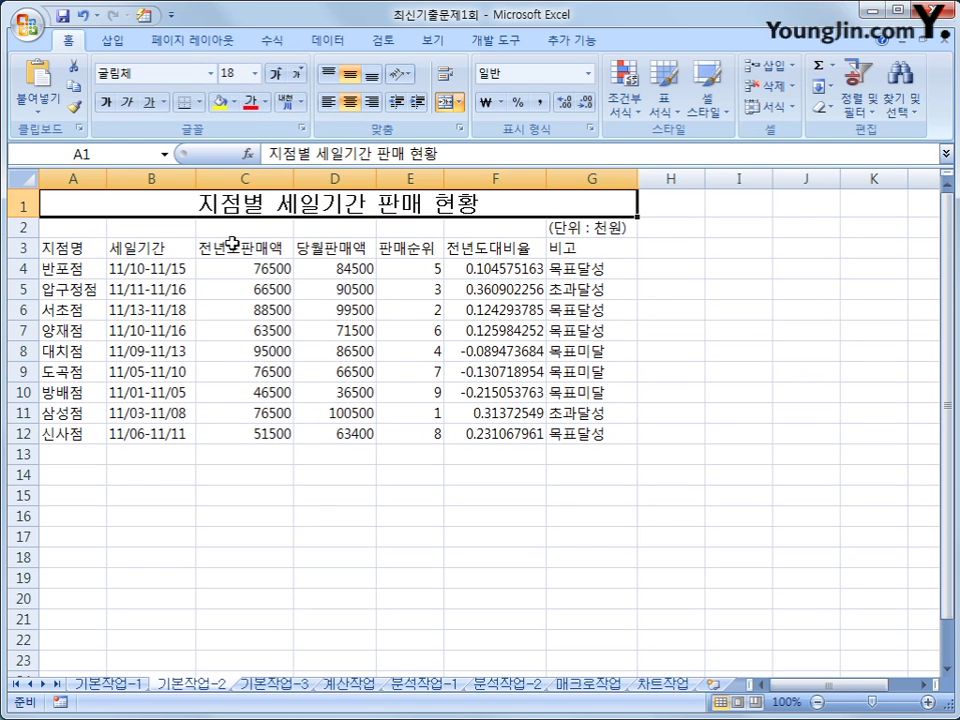
left_click(108, 104)
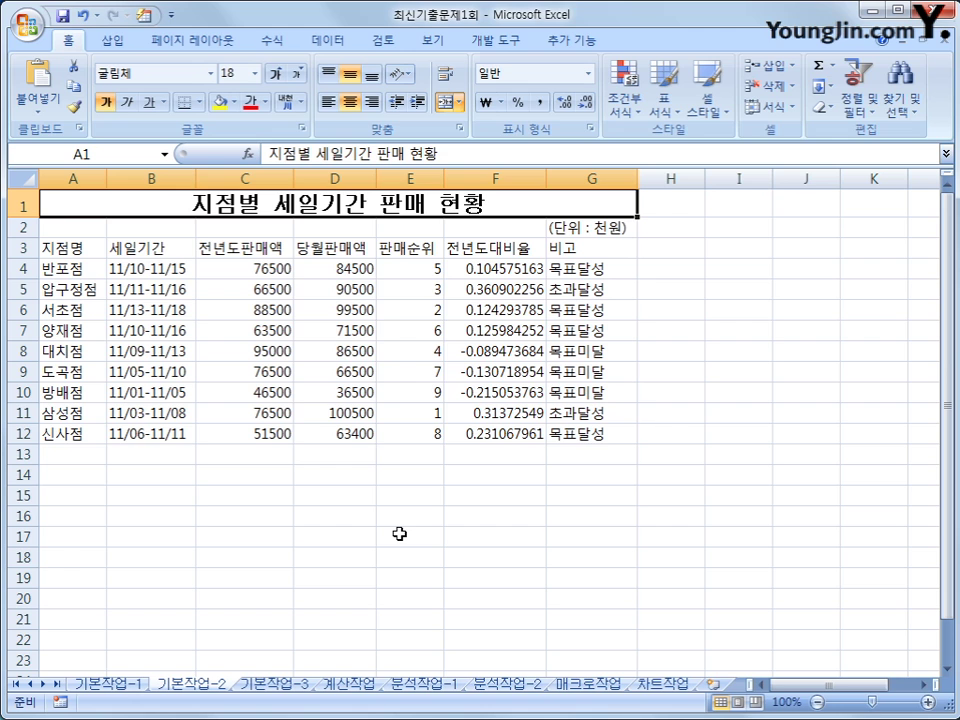
Step: Apply the 강조색1 cell style to the header cells A3:G3 and center them horizontally
left_click_drag(62, 248, 565, 250)
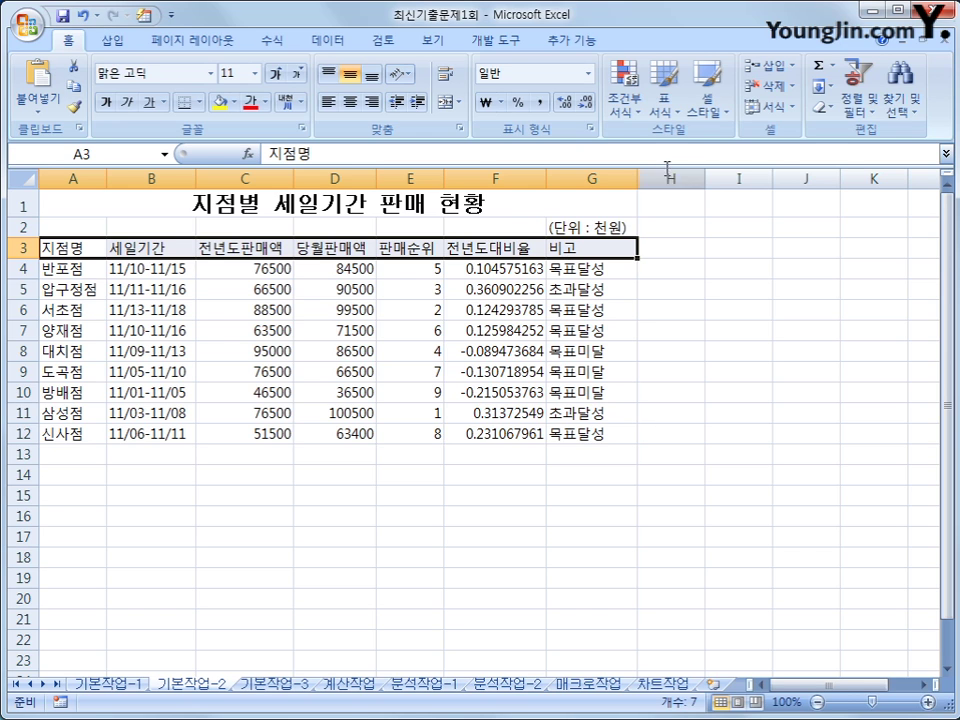
left_click(727, 118)
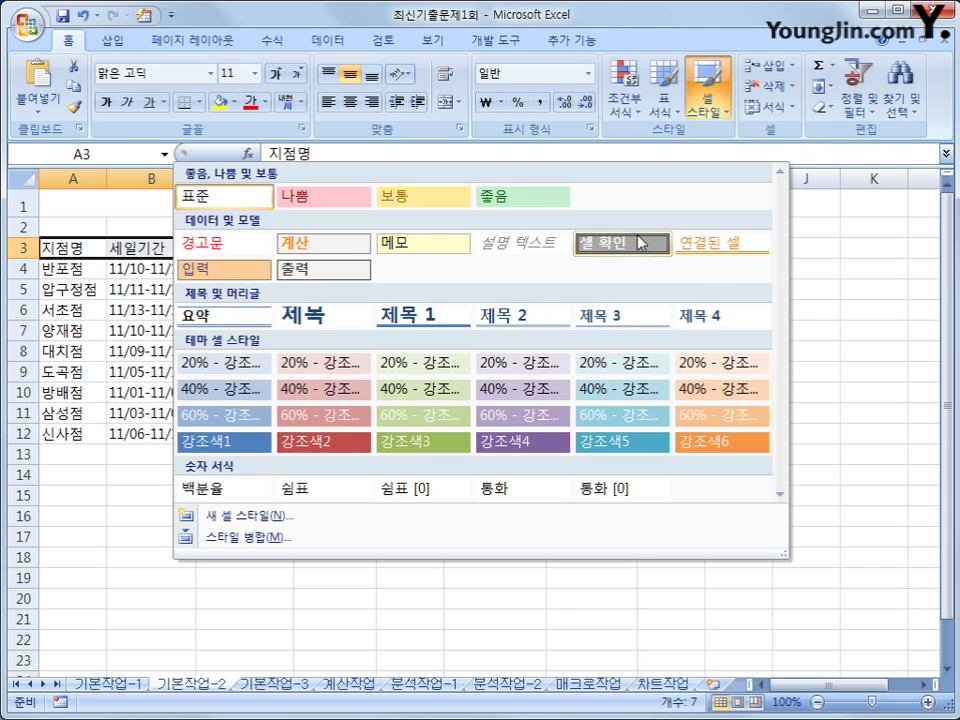
left_click(233, 450)
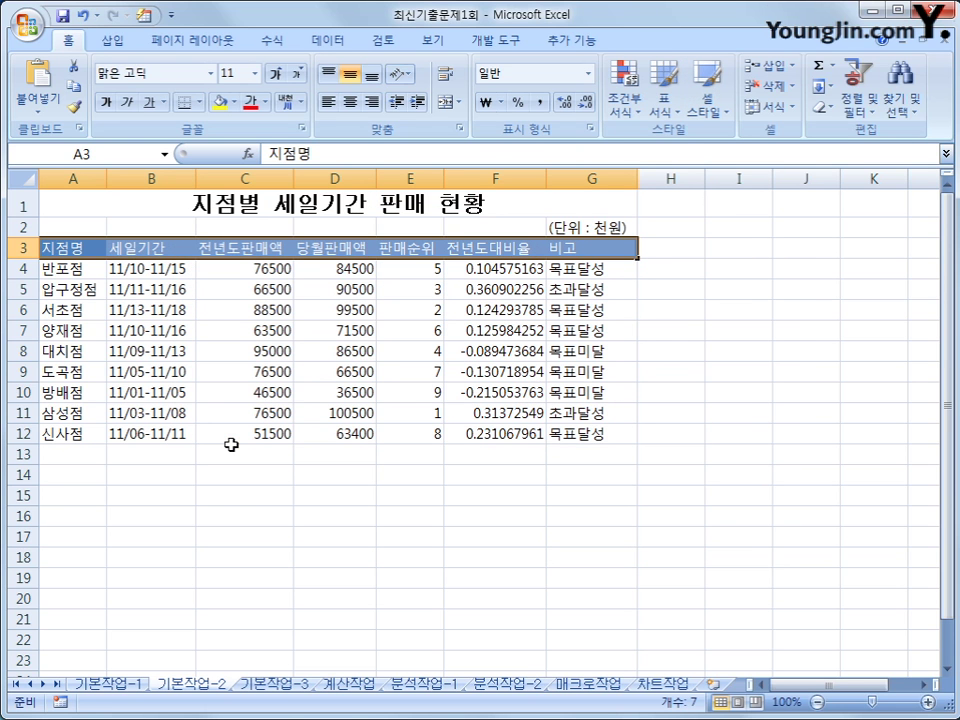
left_click(350, 103)
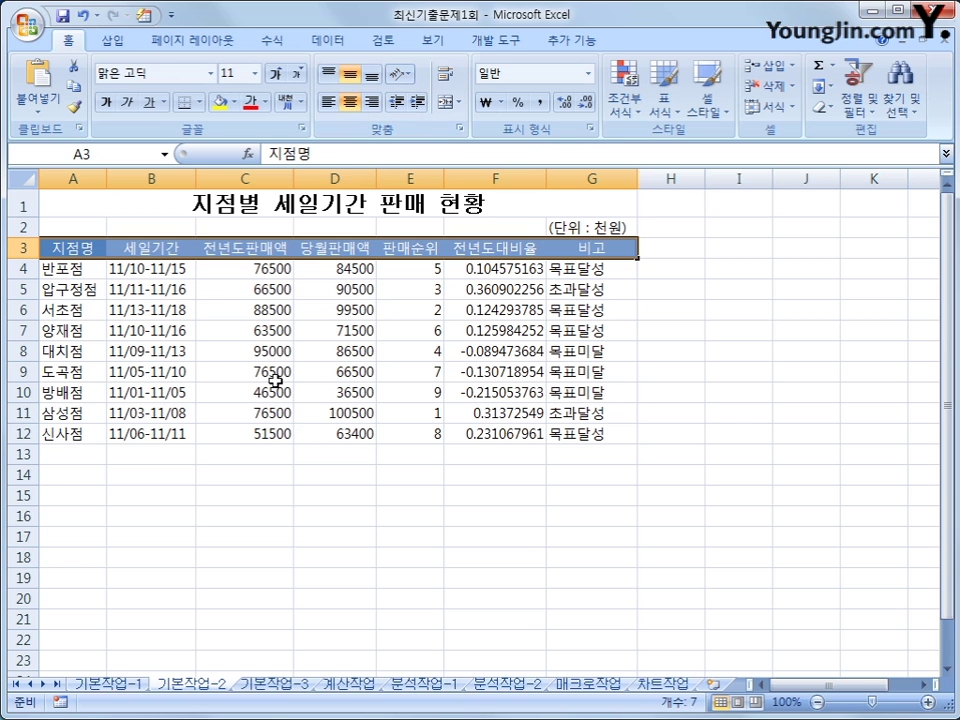
Step: Apply the comma style to the 전년도판매액 values in C4:C12 and the percent style to the 전년도대비율 values in F4:F12
left_click_drag(251, 270, 250, 433)
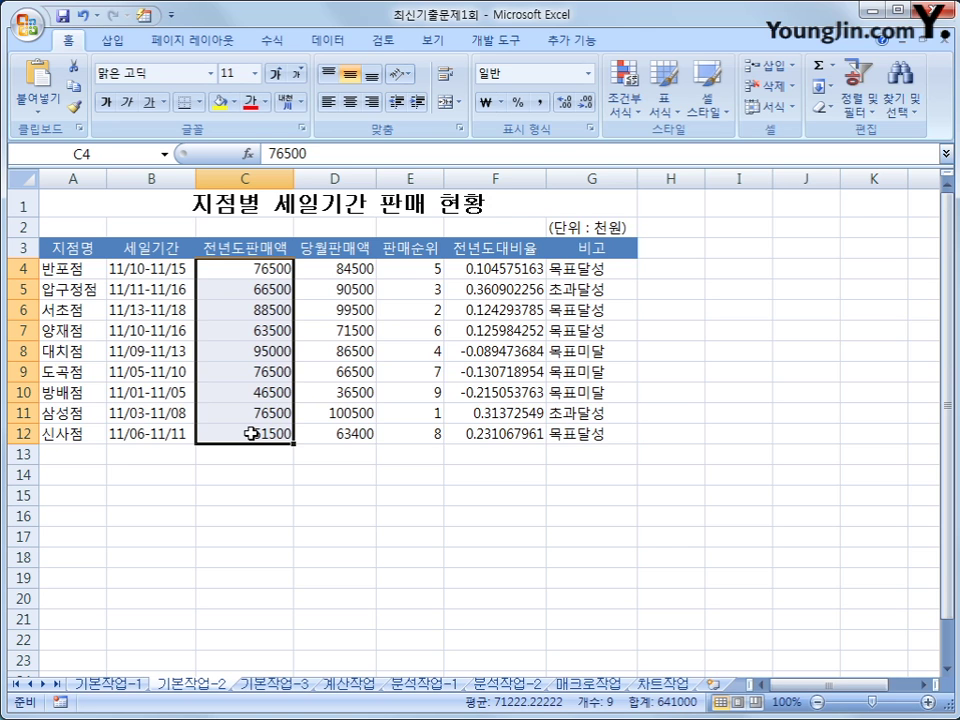
left_click(541, 102)
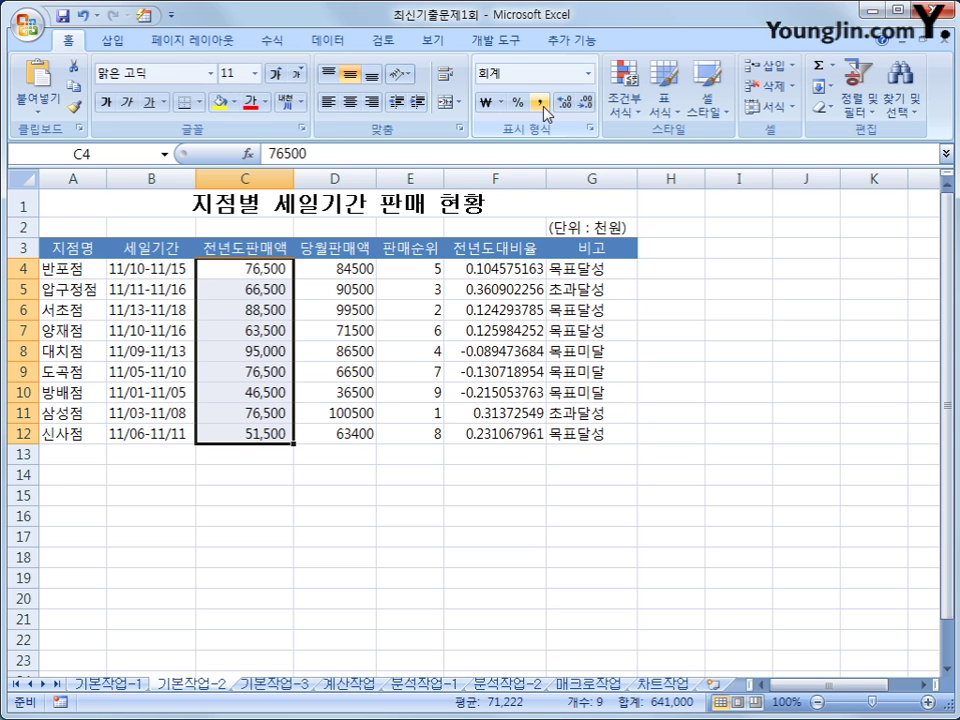
left_click_drag(497, 272, 500, 441)
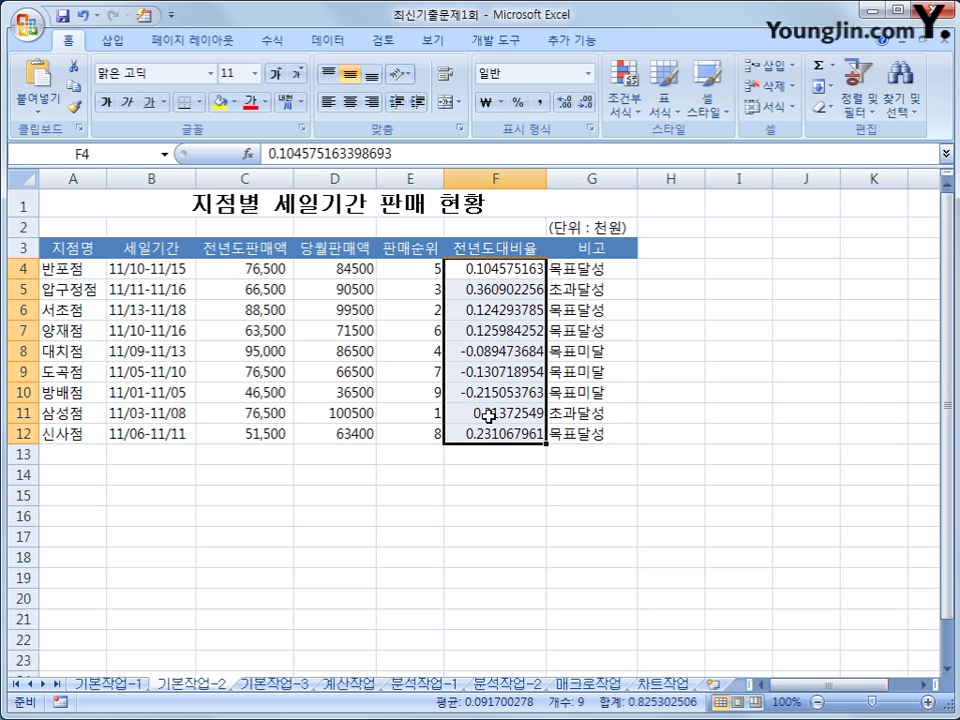
left_click(524, 104)
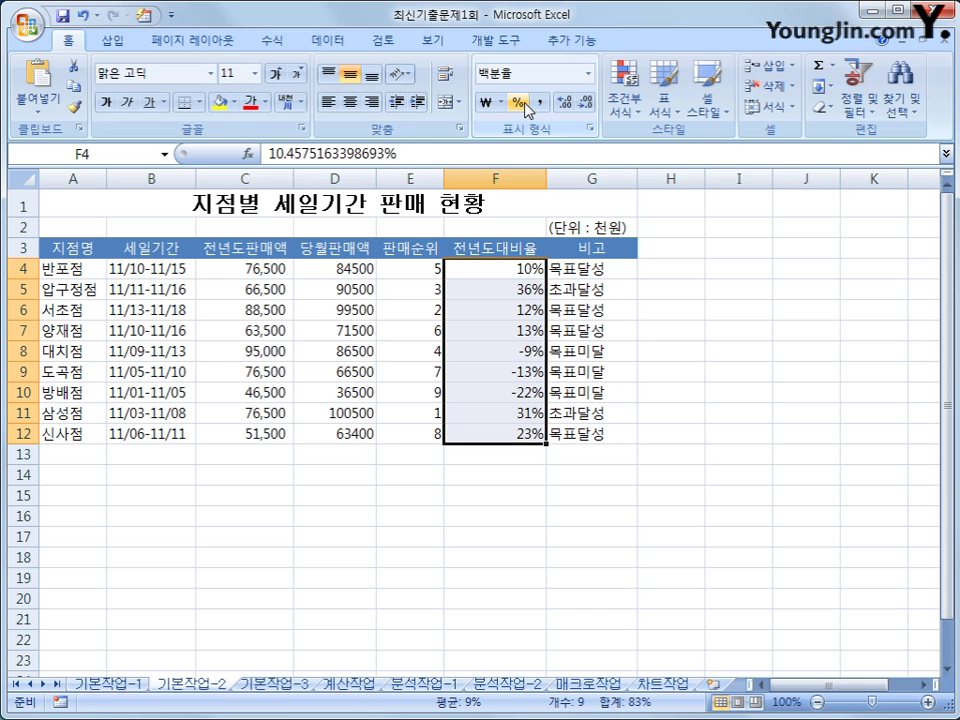
Step: Give the 당월판매액 values in D4:D12 the custom number format #,##0원
left_click_drag(355, 268, 339, 432)
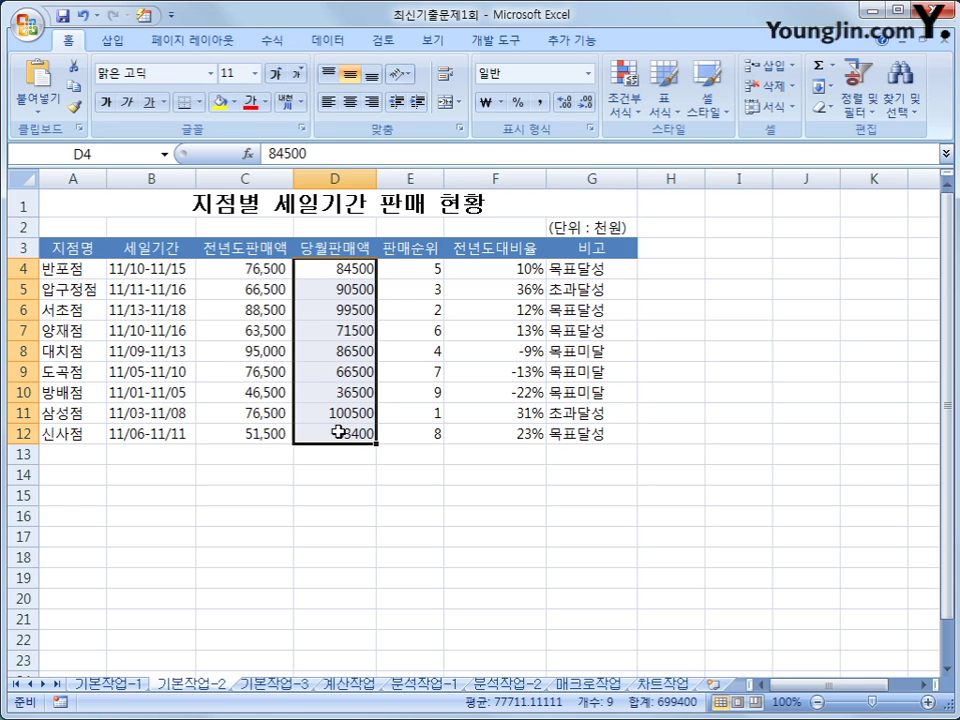
right_click(334, 272)
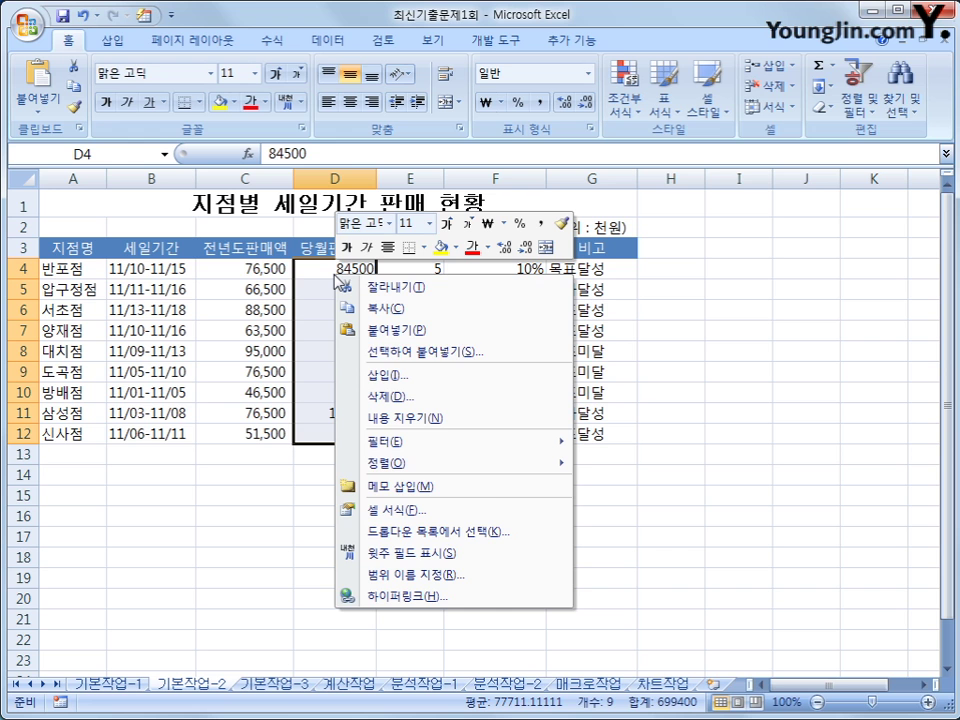
left_click(491, 512)
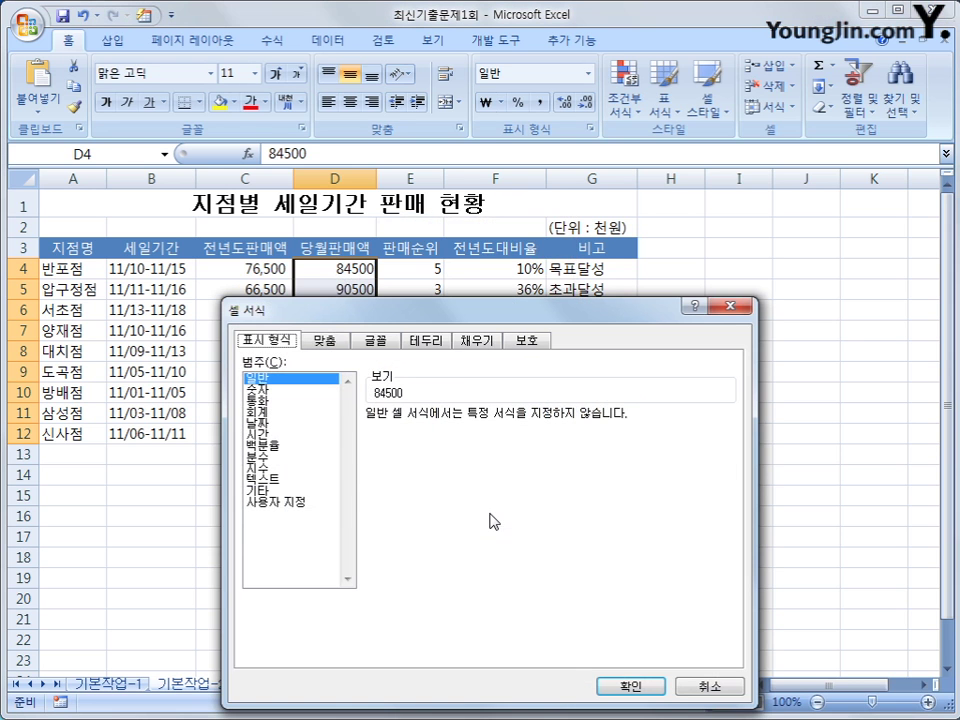
left_click_drag(455, 317, 471, 142)
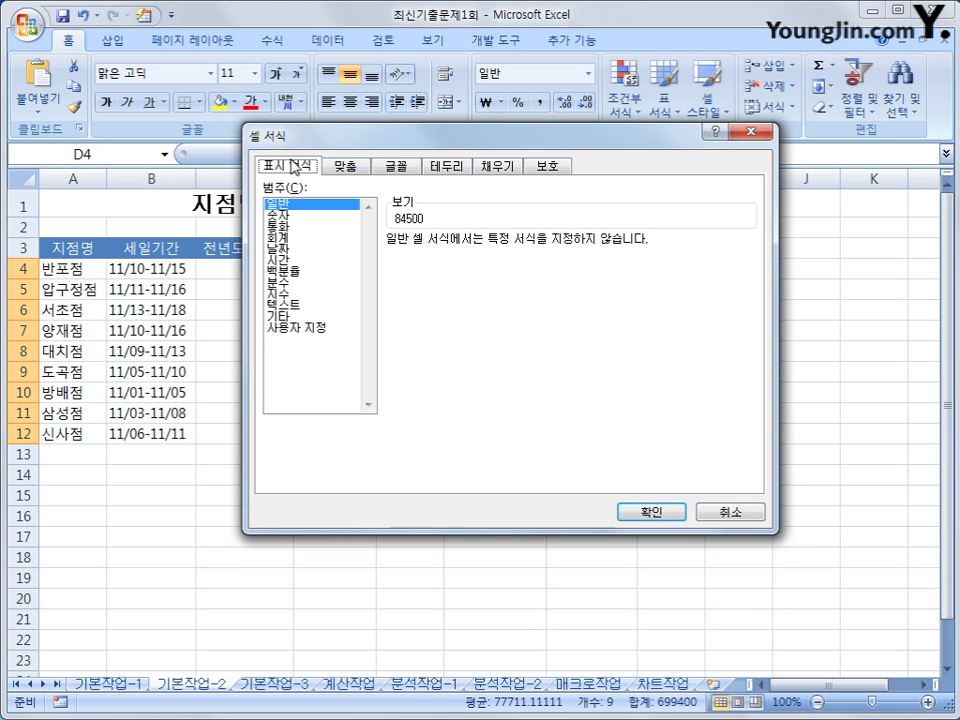
left_click(314, 328)
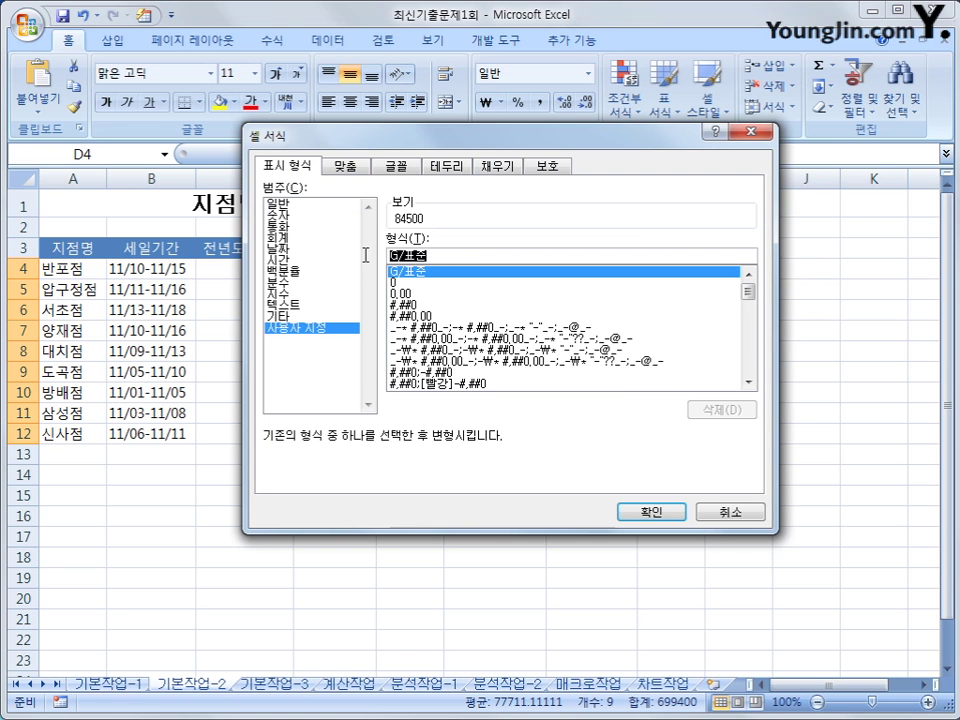
key("Tab")
type("#")
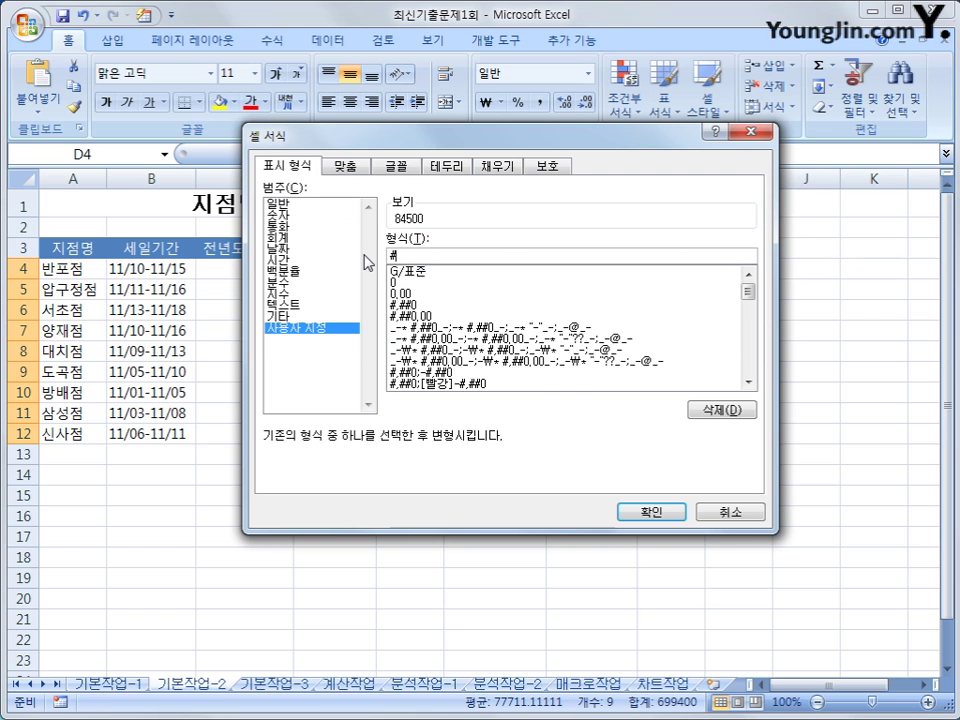
type(",###")
key("BackSpace")
type("0")
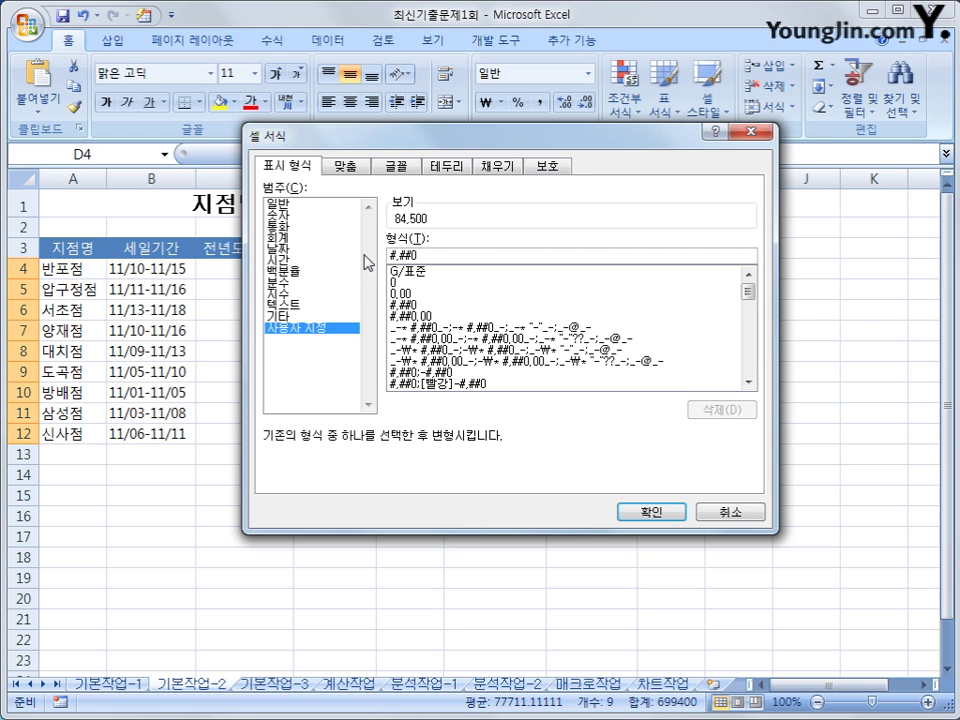
type("ㅇ원")
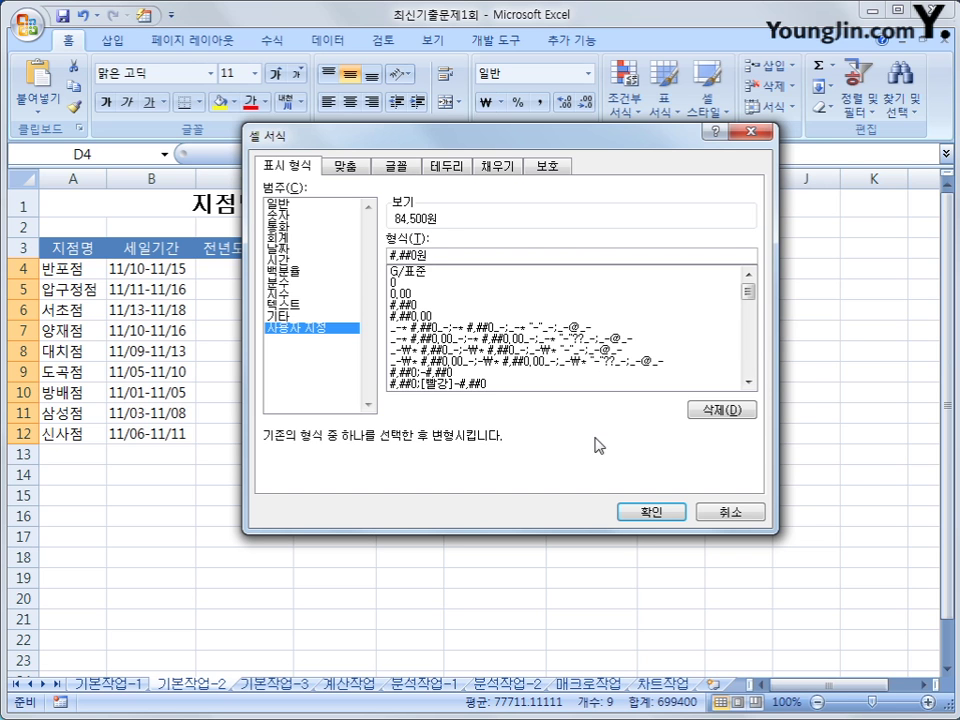
left_click(628, 513)
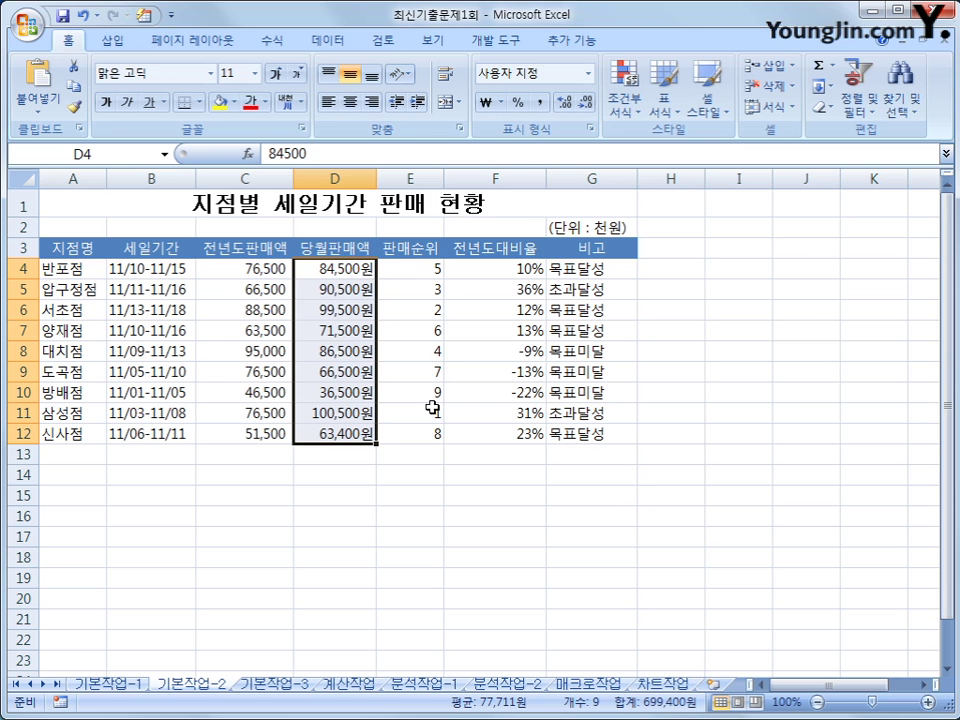
Step: Insert a comment on cell F5 containing only the text 우수지점, replacing the default author name
left_click(466, 291)
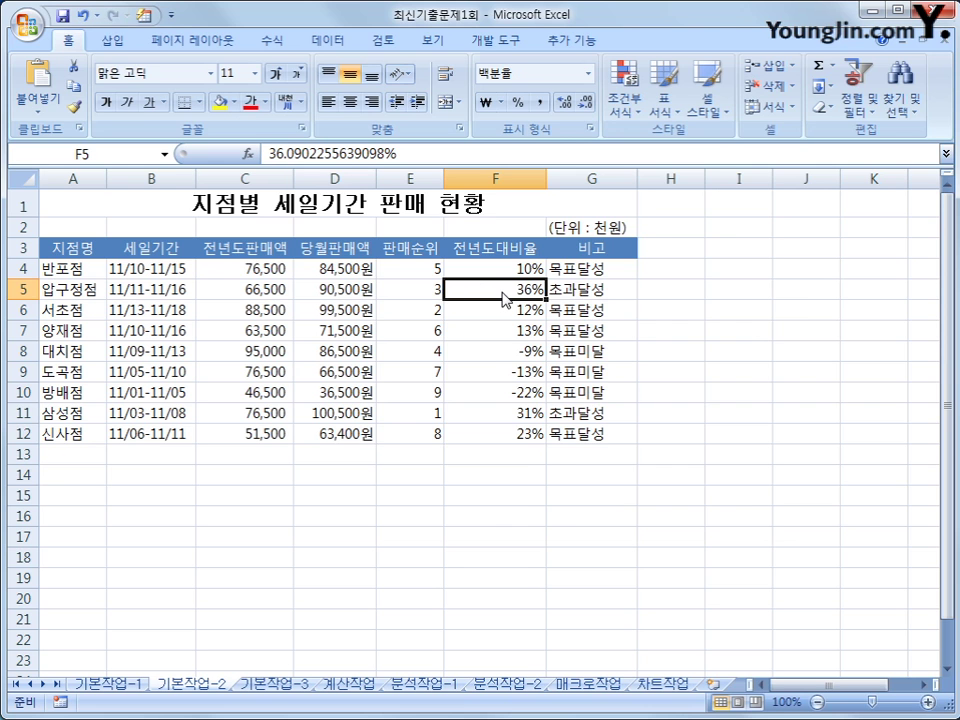
right_click(502, 291)
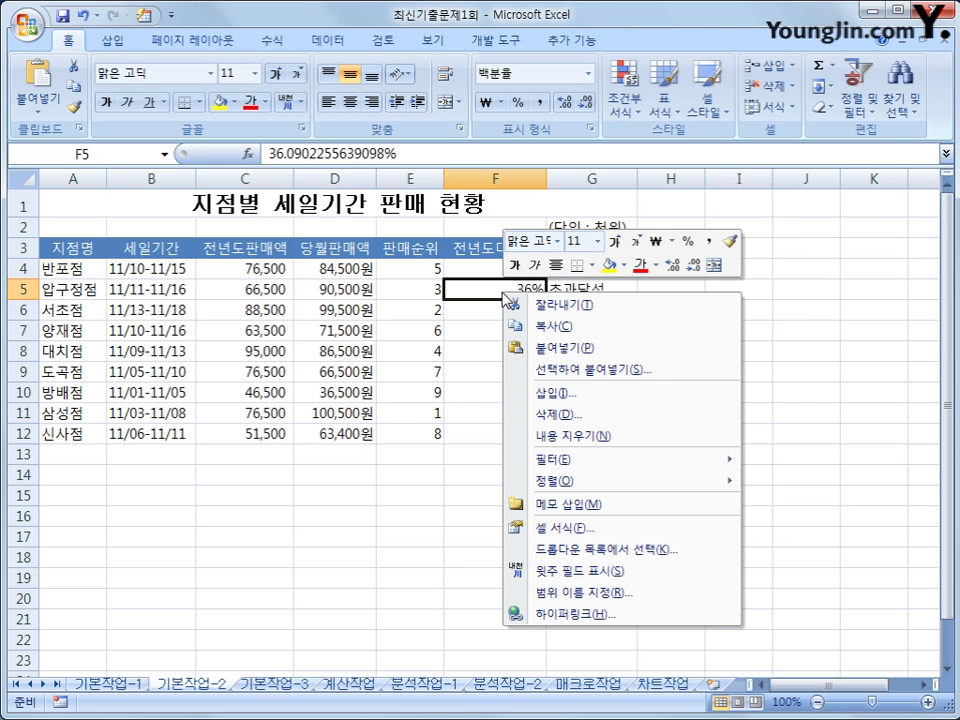
left_click(672, 508)
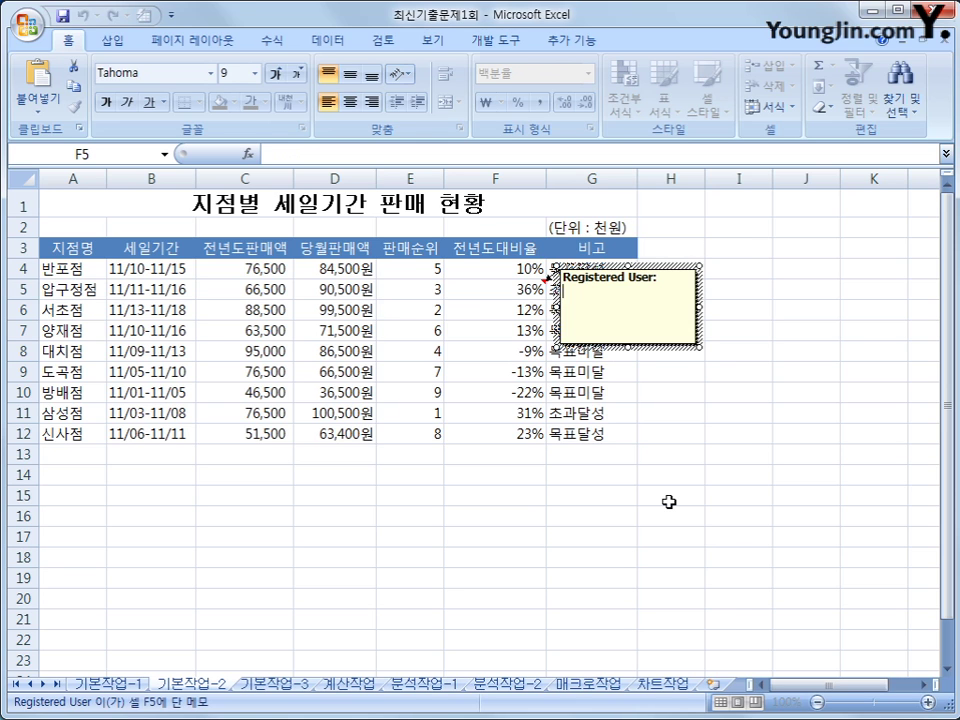
key("ctrl+shift+Home")
type("우수지점")
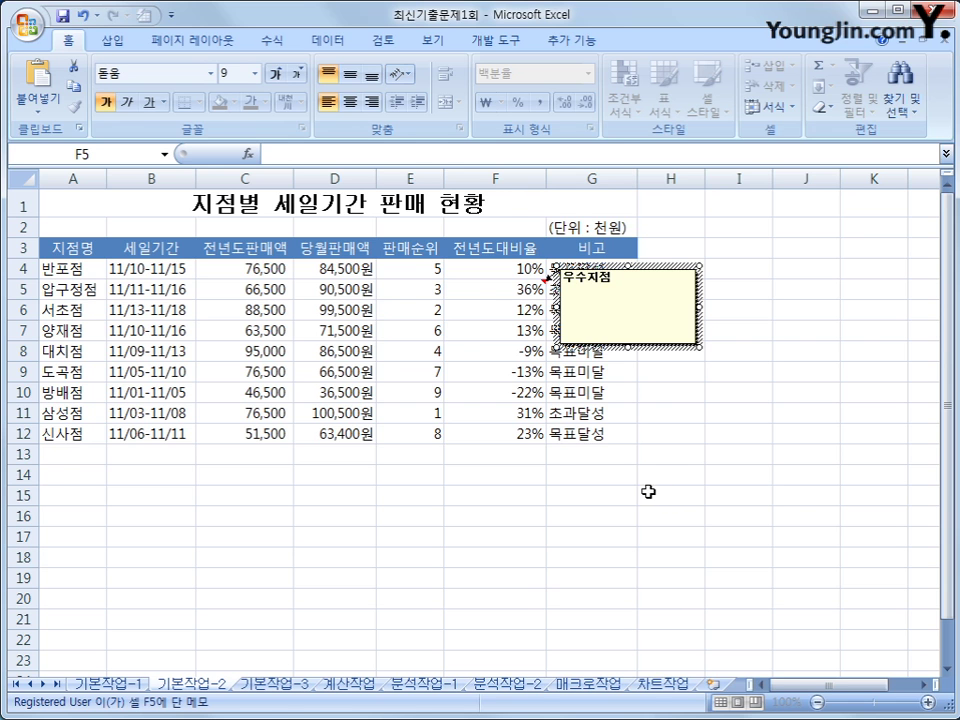
left_click(524, 290)
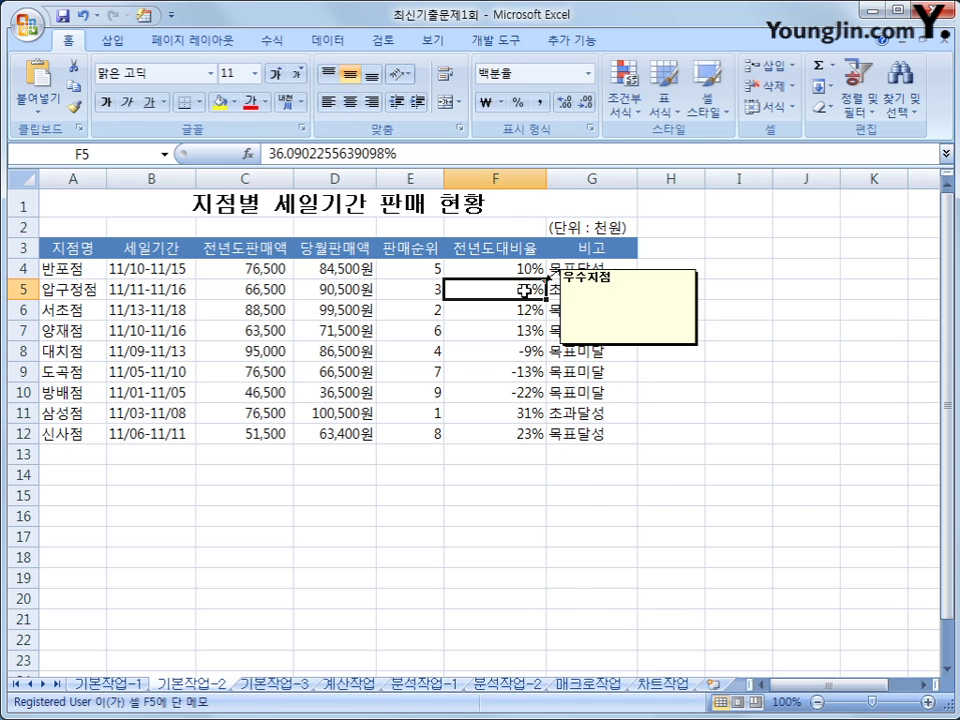
Step: Hide the comment on cell F5 and display it again
right_click(524, 290)
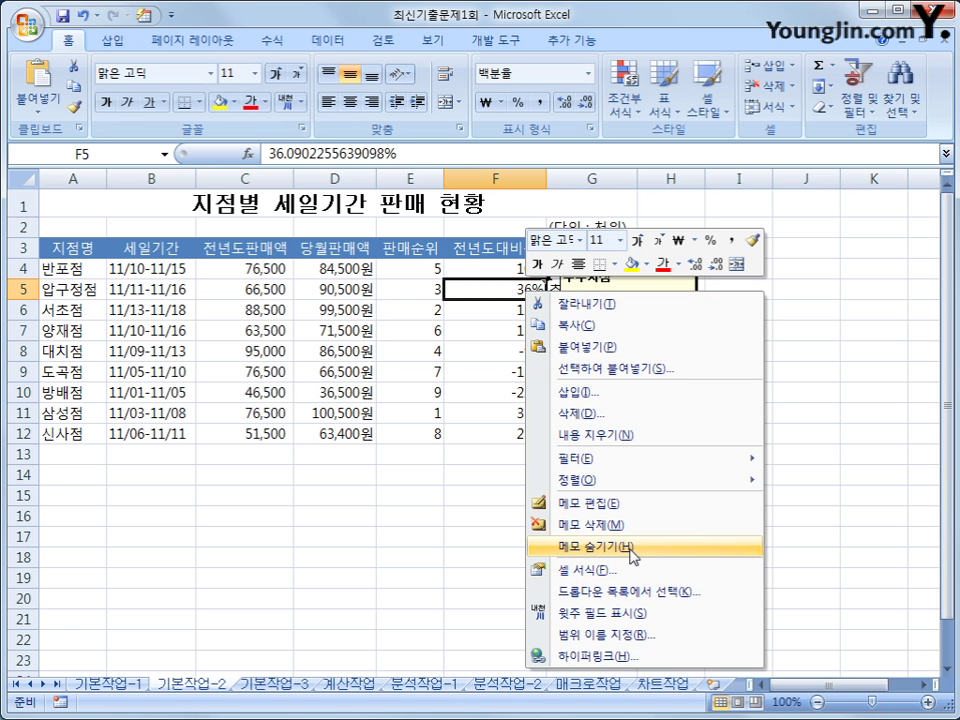
left_click(632, 548)
right_click(515, 289)
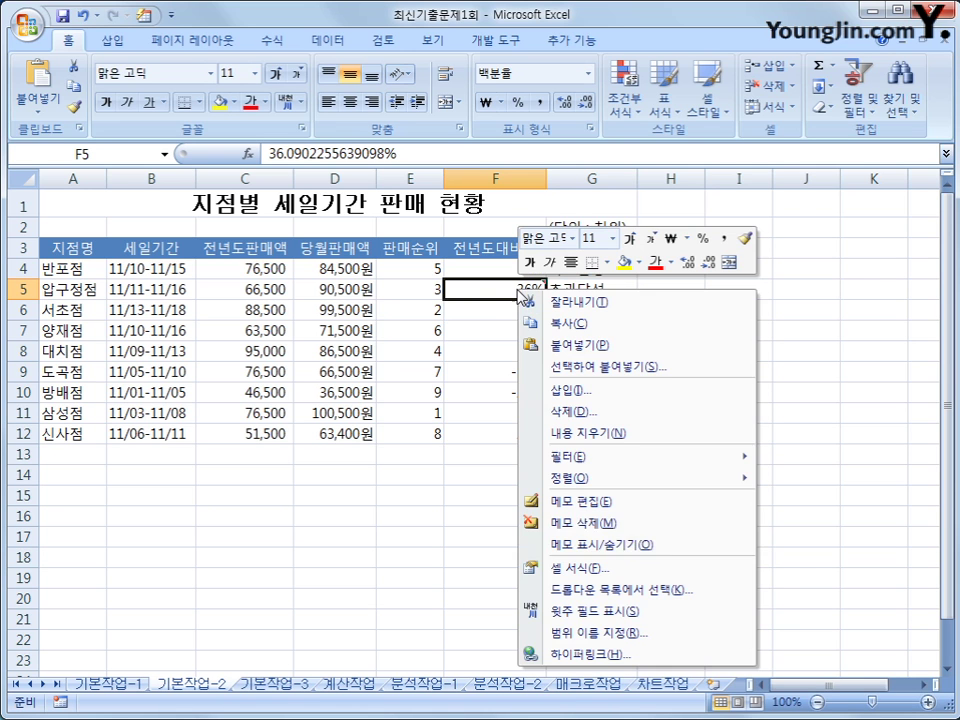
left_click(645, 552)
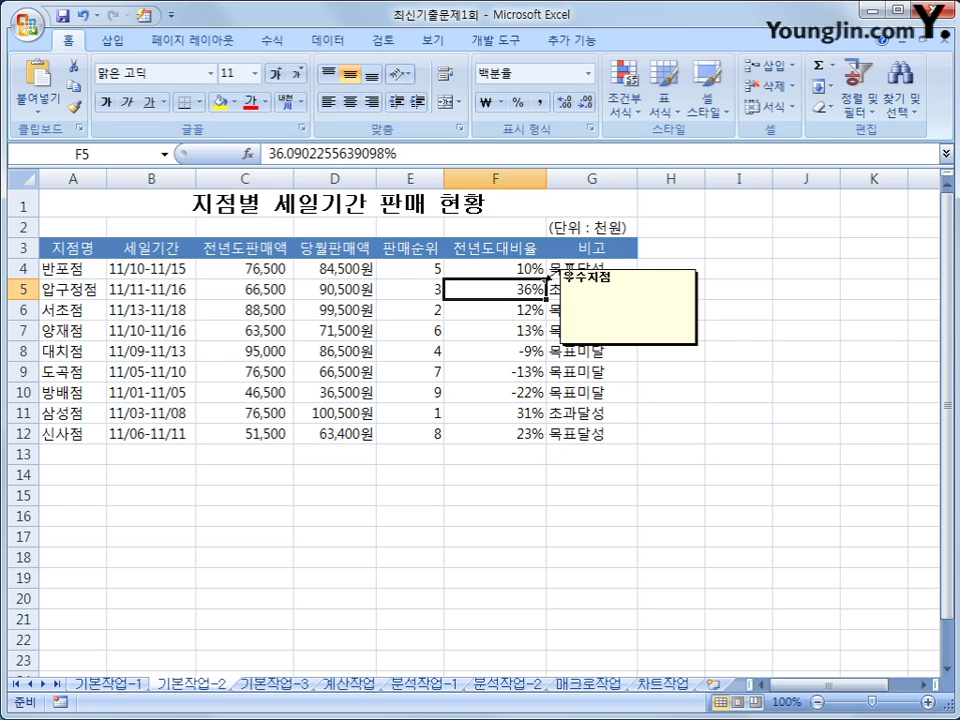
Step: Turn on automatic sizing (자동 크기) for the comment box on F5 so it fits its text
left_click(603, 280)
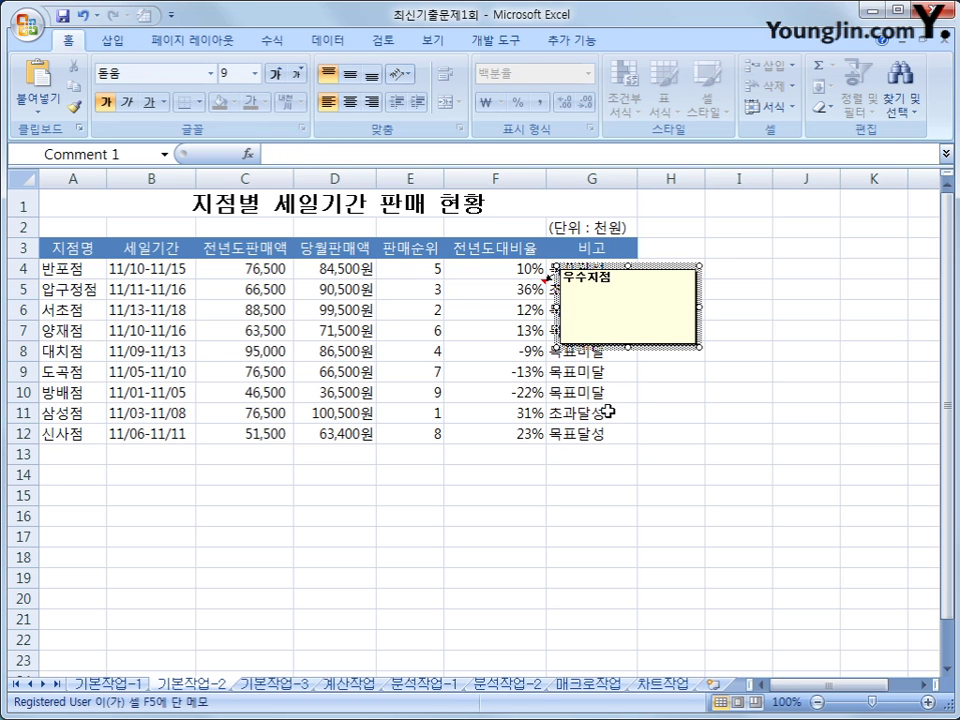
right_click(559, 268)
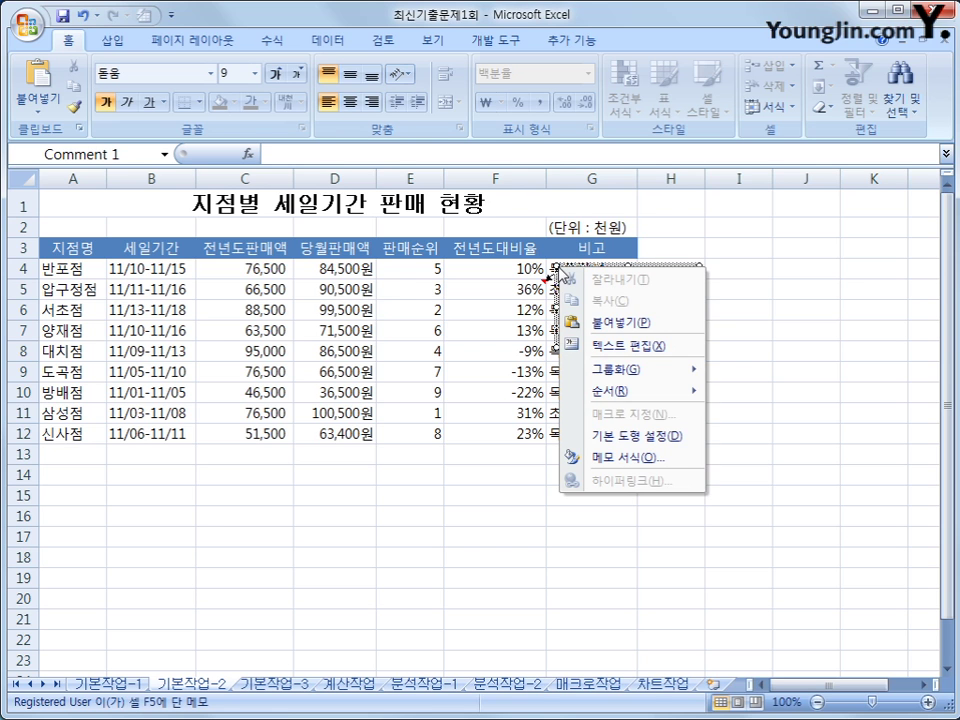
left_click(678, 458)
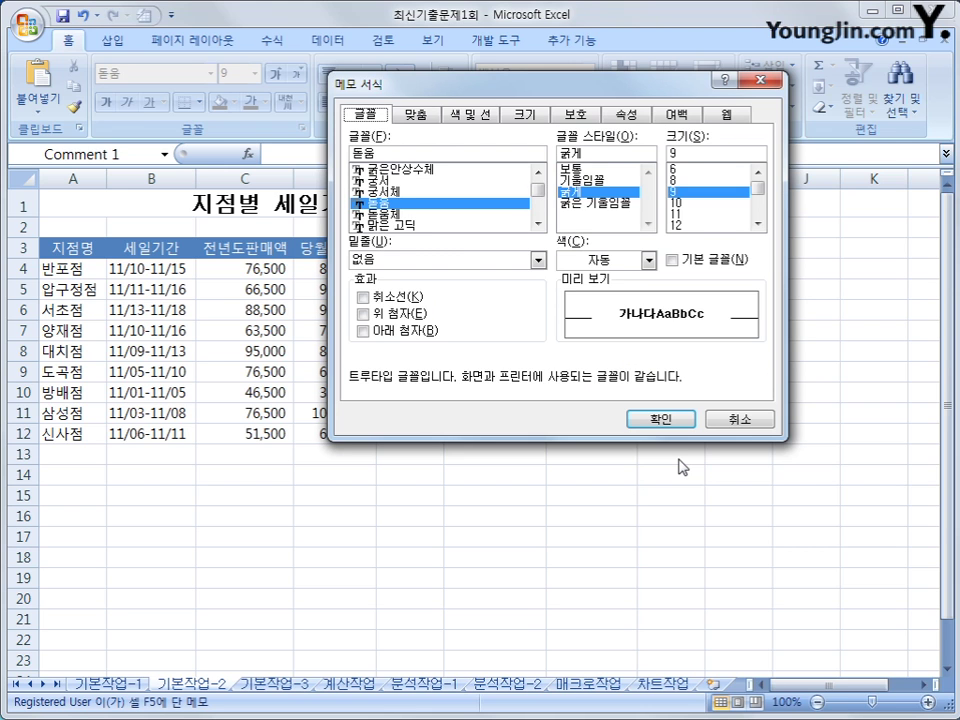
left_click(428, 116)
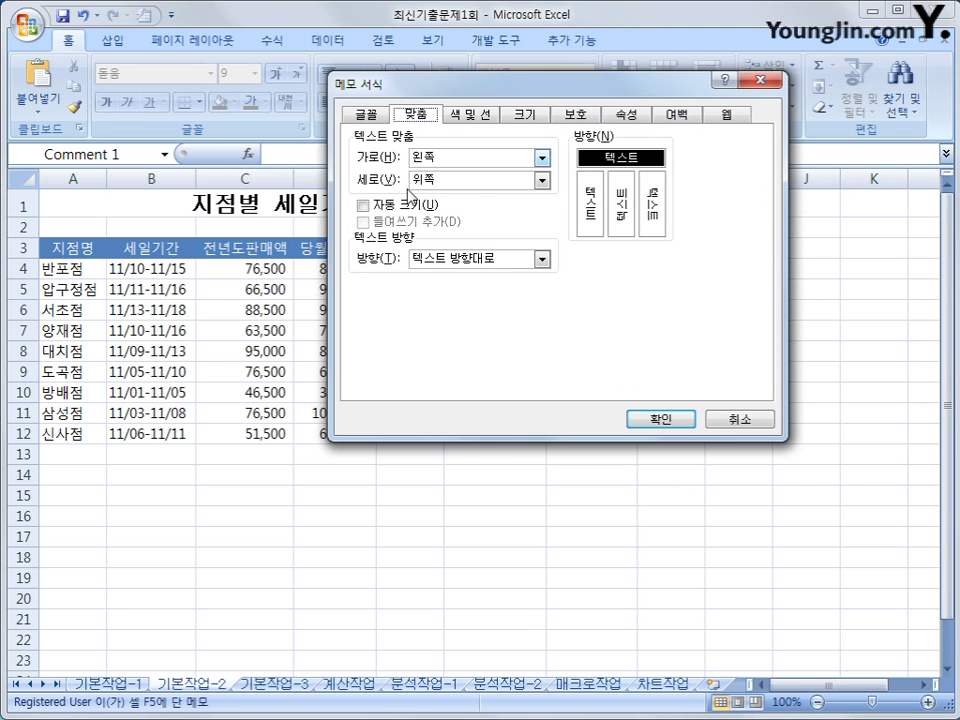
left_click(406, 206)
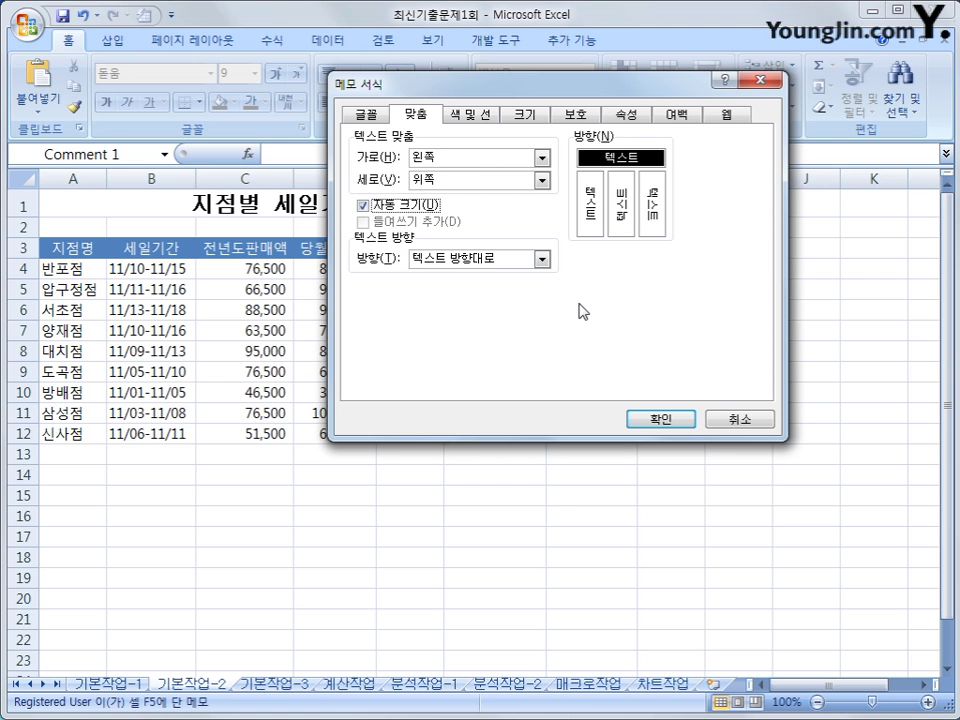
left_click(672, 422)
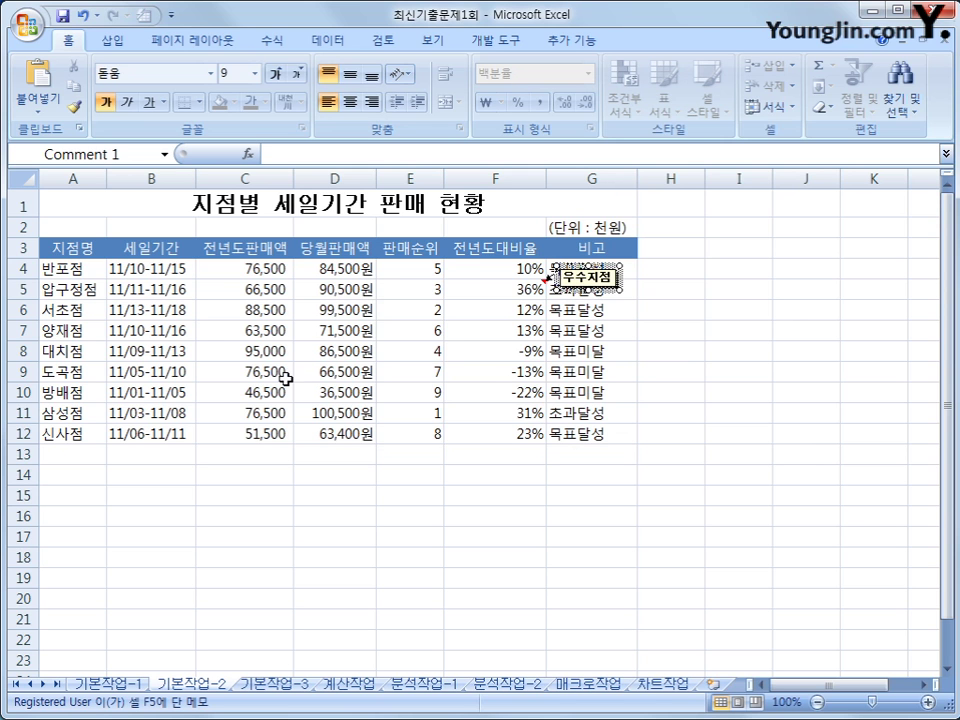
Step: Apply all borders (모든 테두리) to the table range A3:G12
left_click_drag(72, 247, 583, 437)
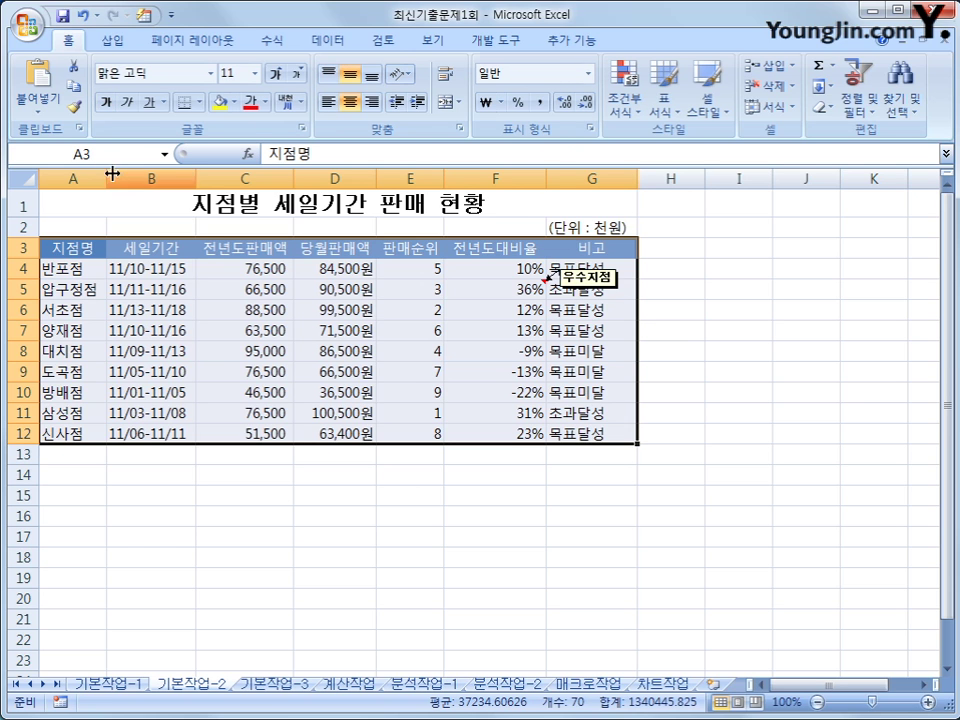
left_click(200, 103)
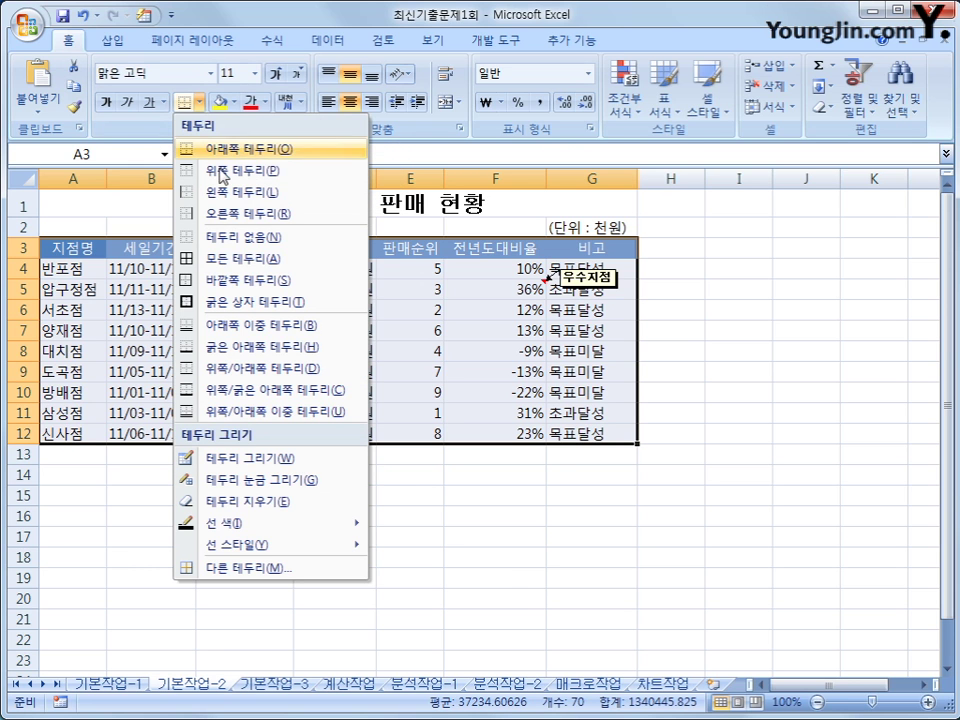
left_click(238, 258)
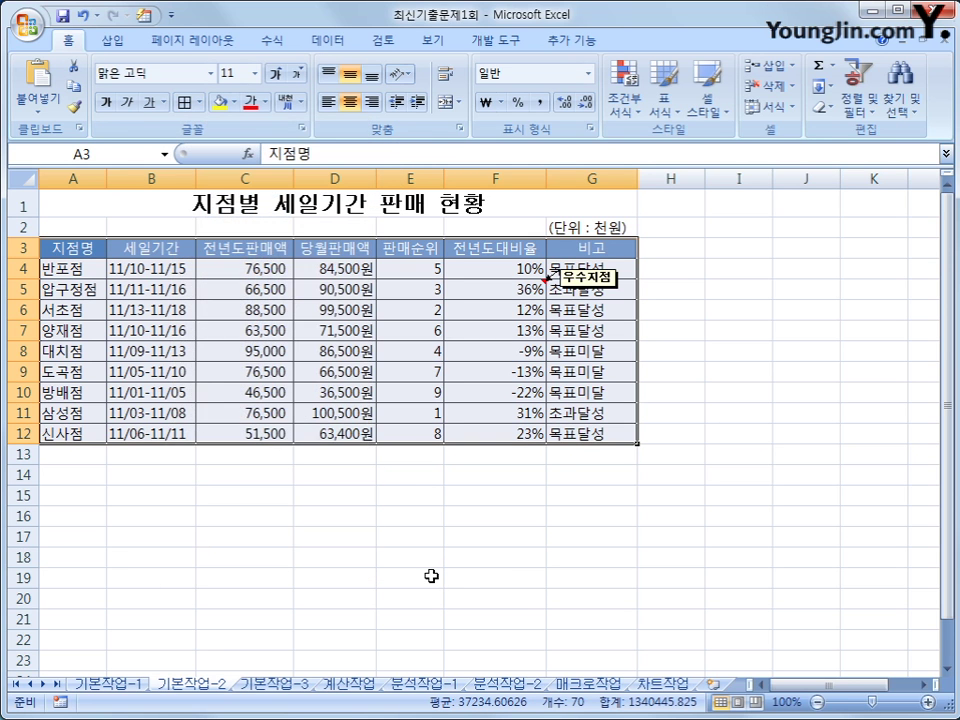
left_click(555, 434)
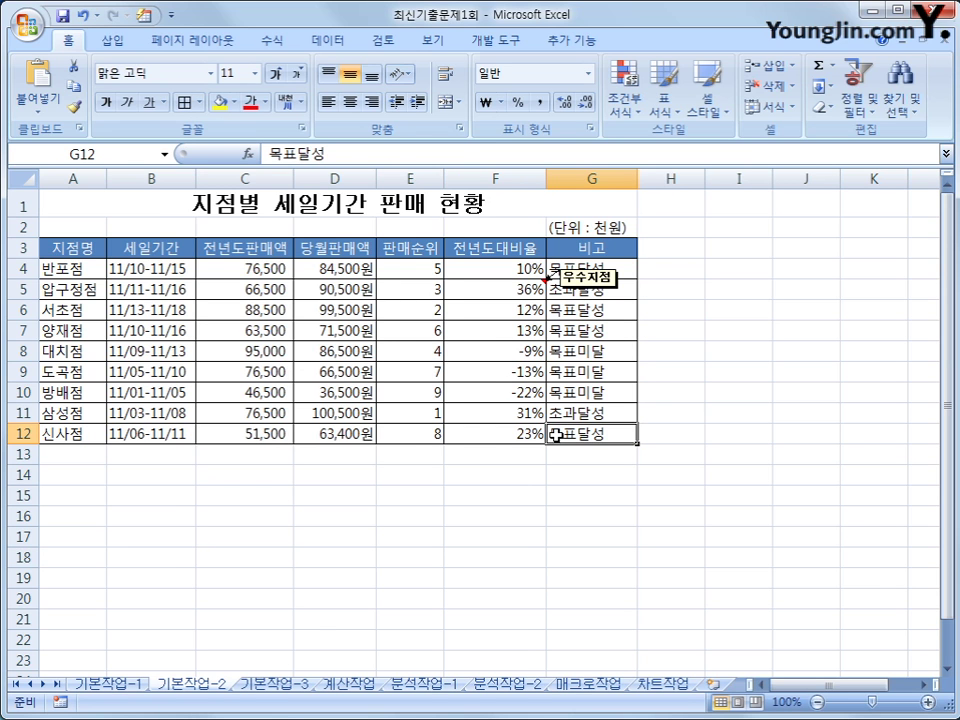
Step: On the 기본작업-3 sheet, copy the 인사고과 and 상여비율 headers from D3 and F3 to A17:B17
left_click(288, 684)
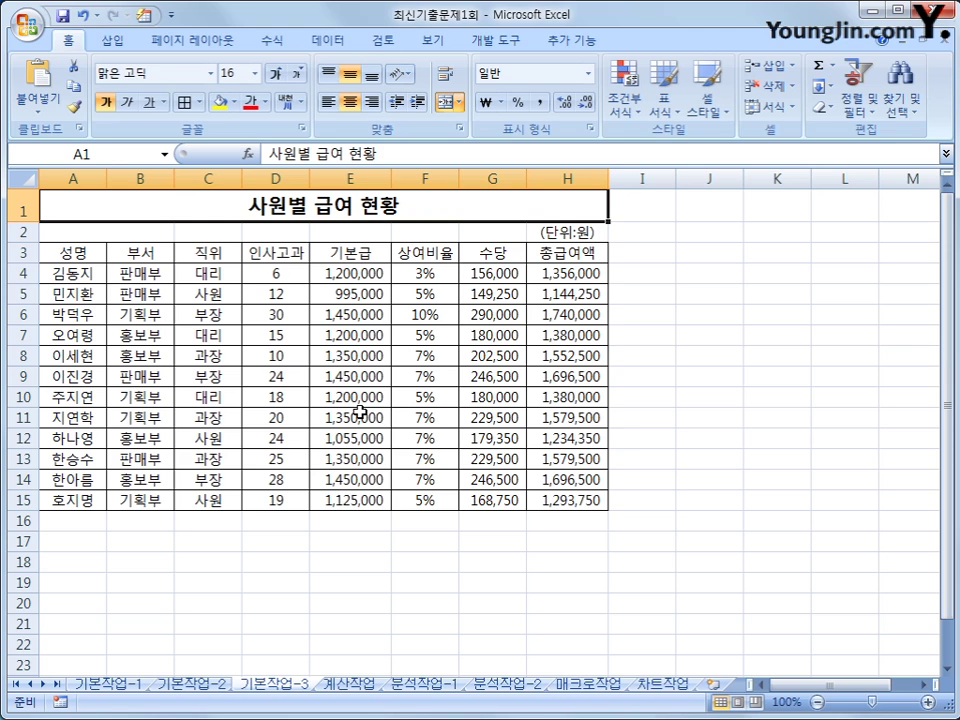
left_click(297, 252)
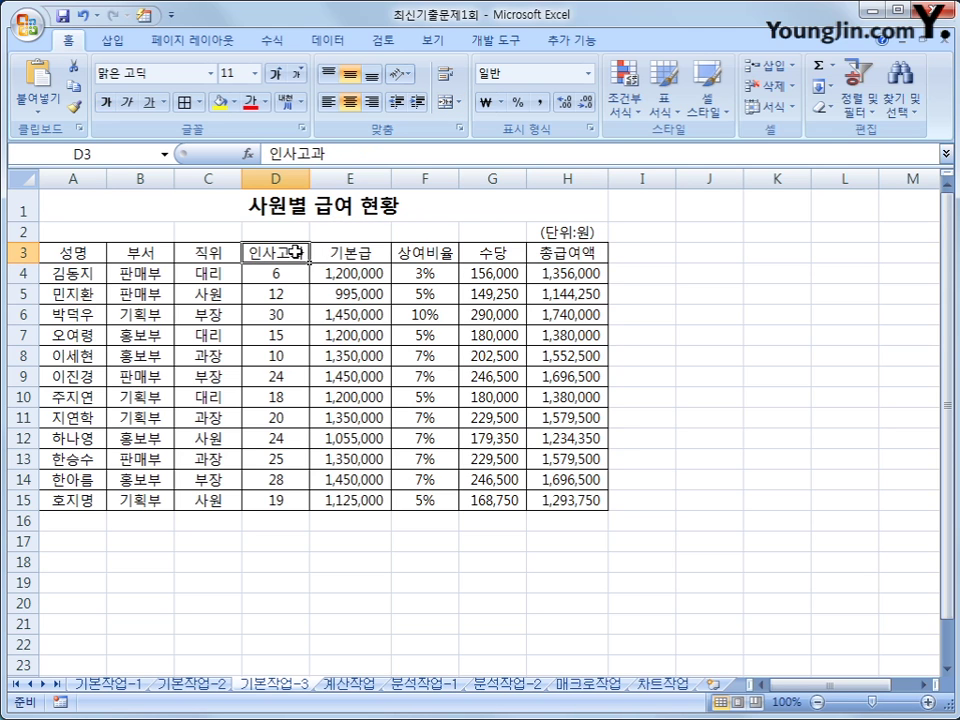
left_click(428, 255)
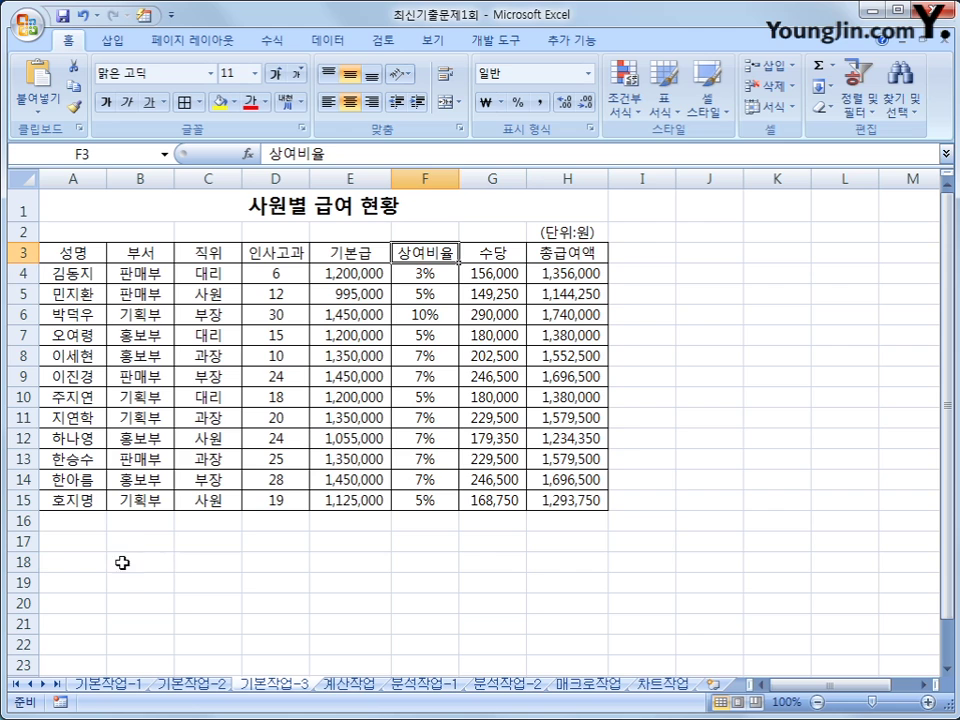
left_click(80, 541)
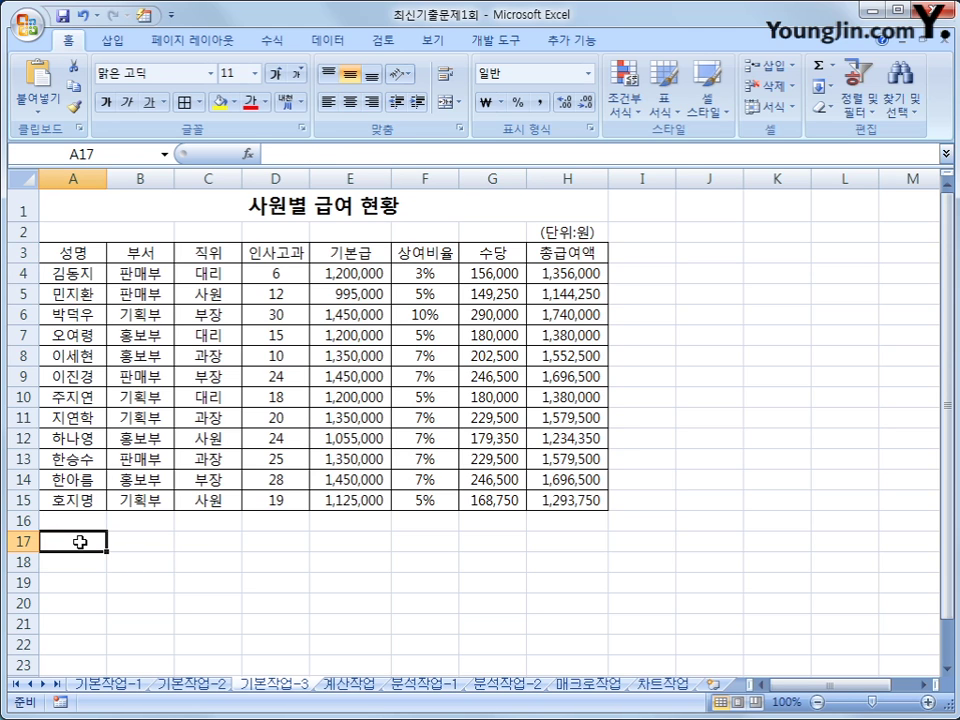
left_click(284, 249)
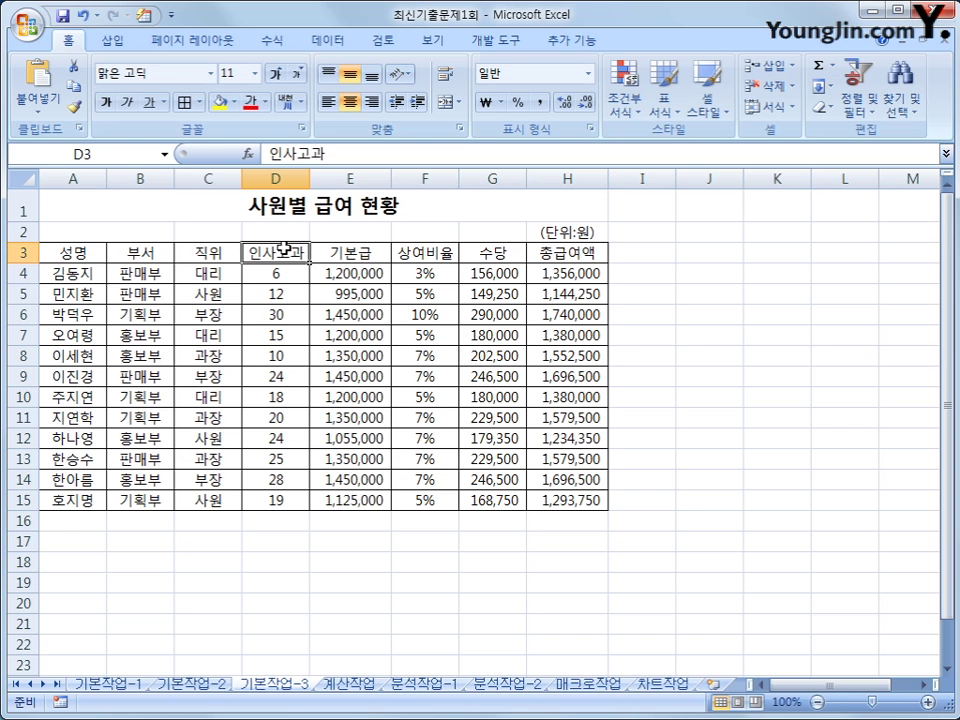
left_click(435, 255, "ctrl")
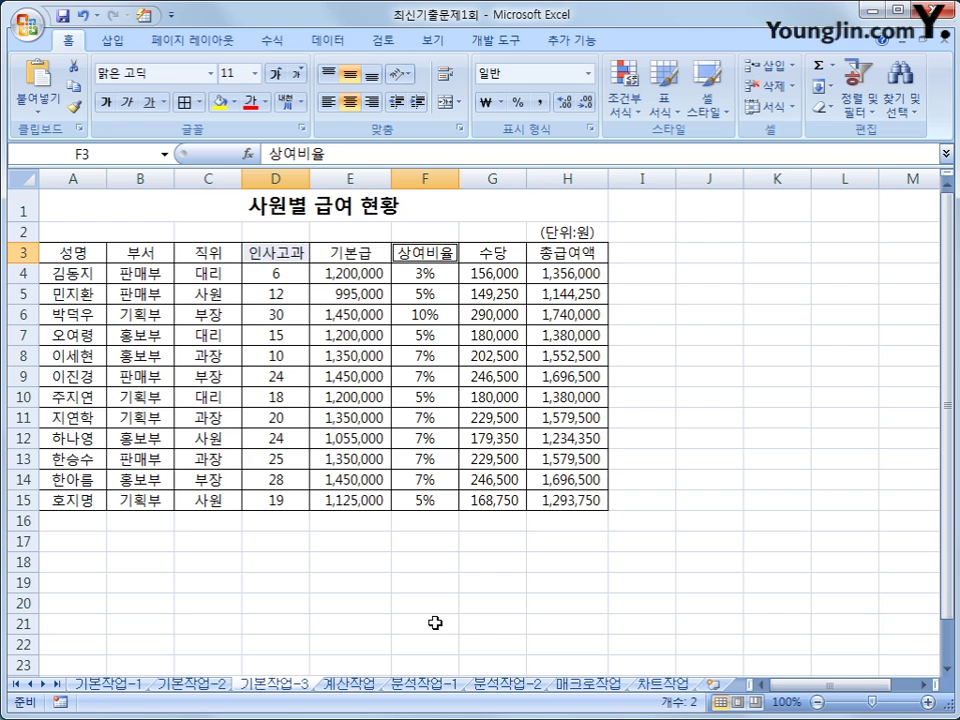
key("ctrl+c")
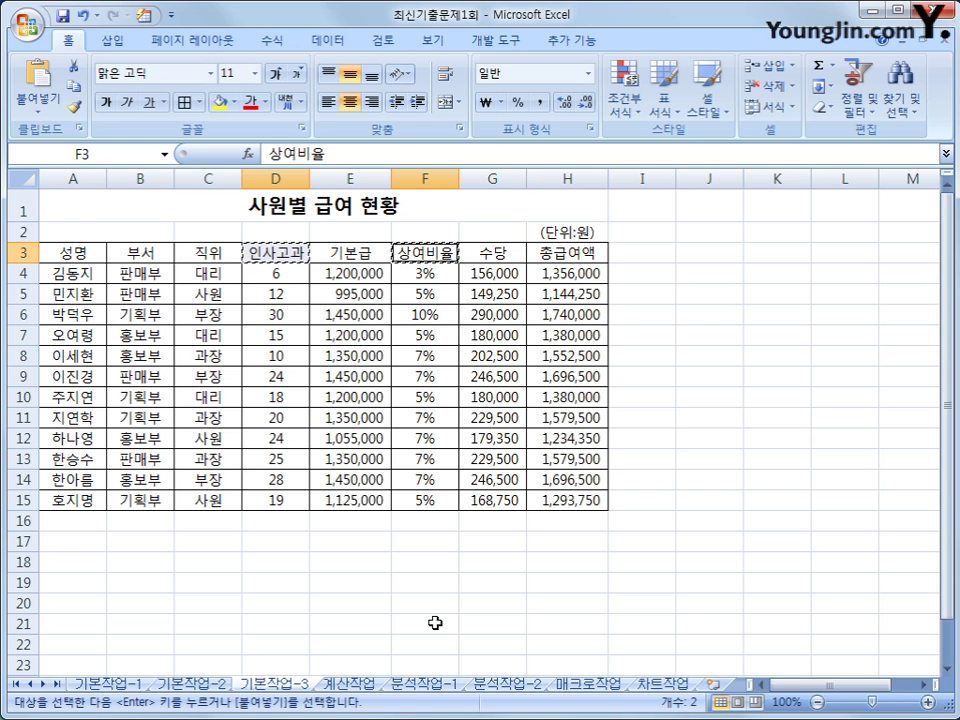
left_click(64, 545)
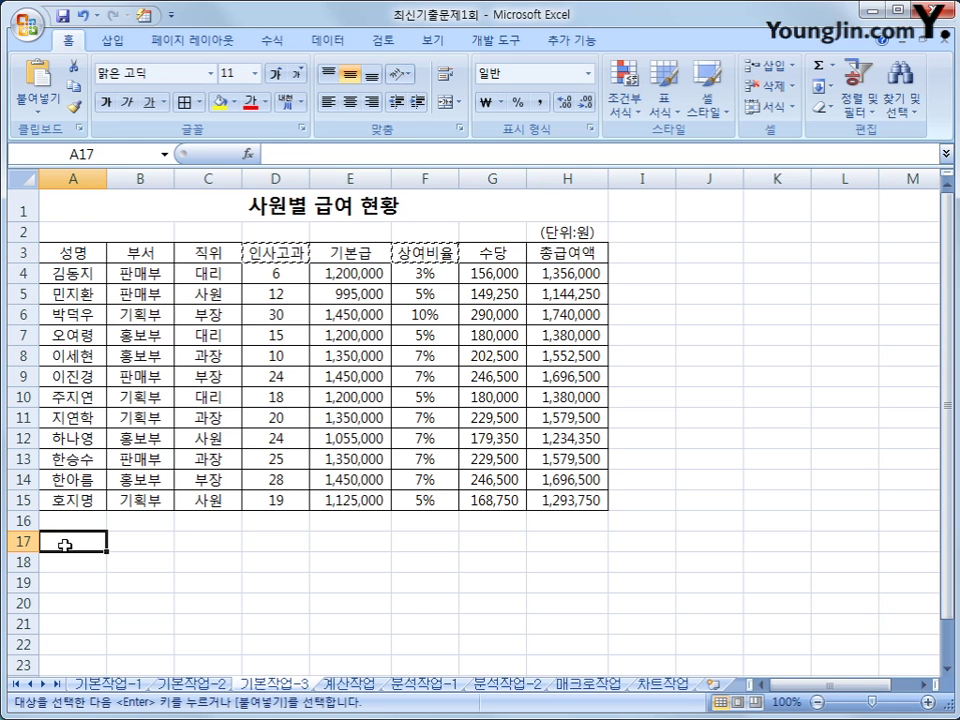
key("ctrl+v")
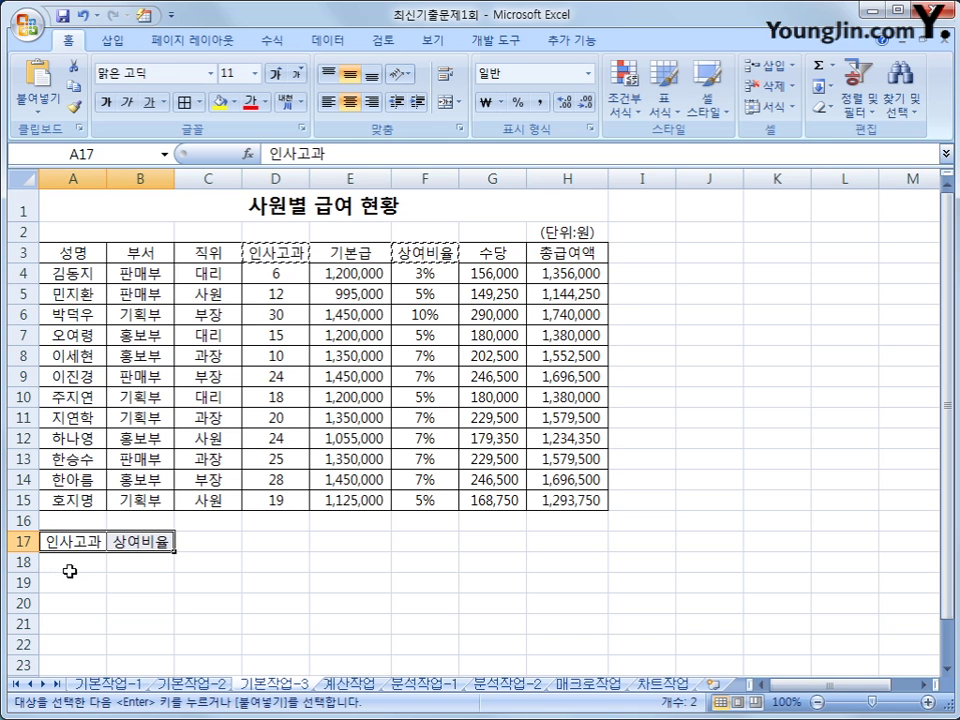
Step: Enter the filter criteria >=20 under 인사고과 in A18 and >=7% under 상여비율 in B18
left_click(69, 568)
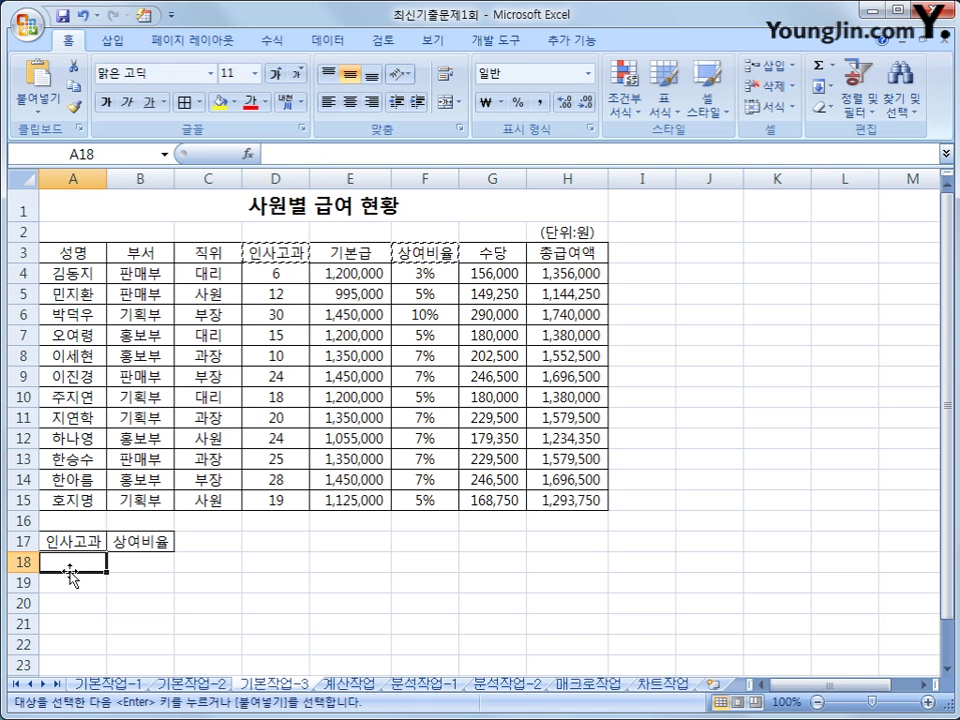
type(">=")
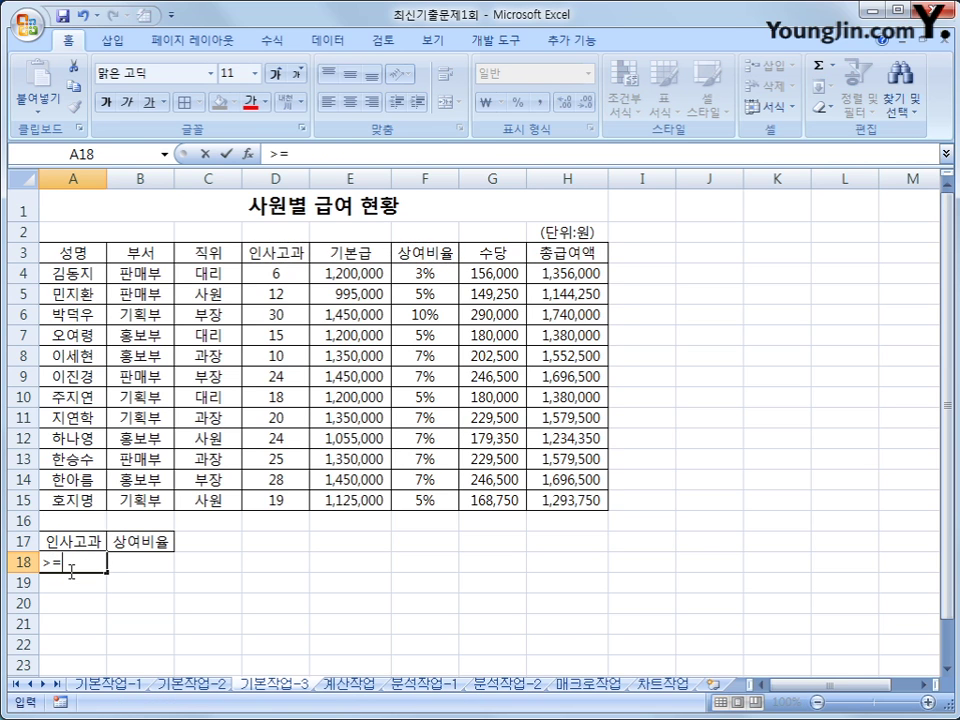
type("20")
key("Return")
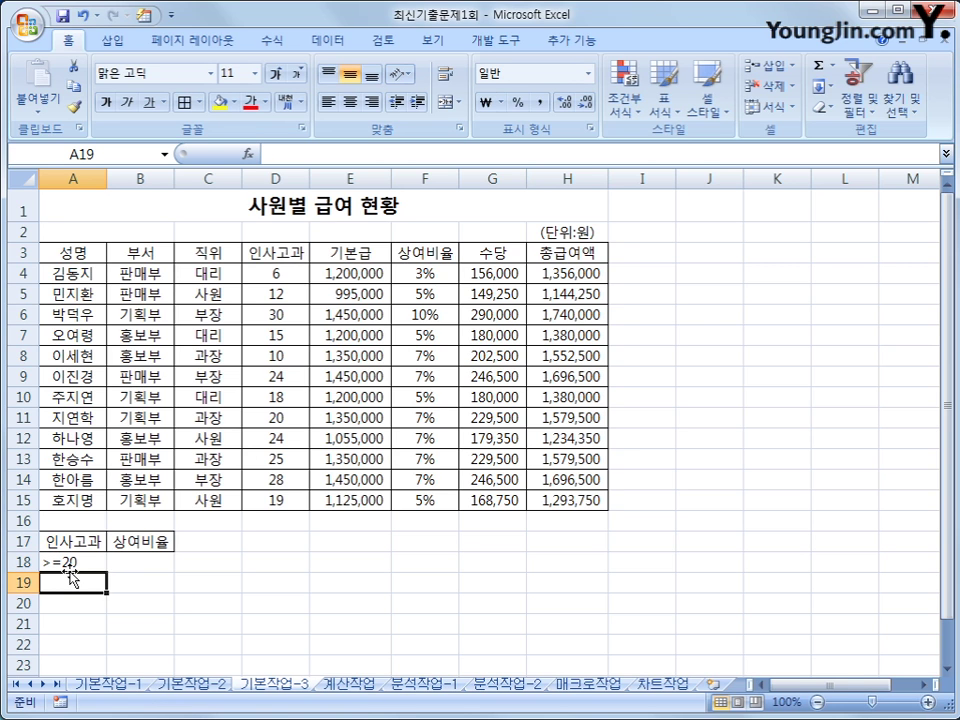
left_click(128, 565)
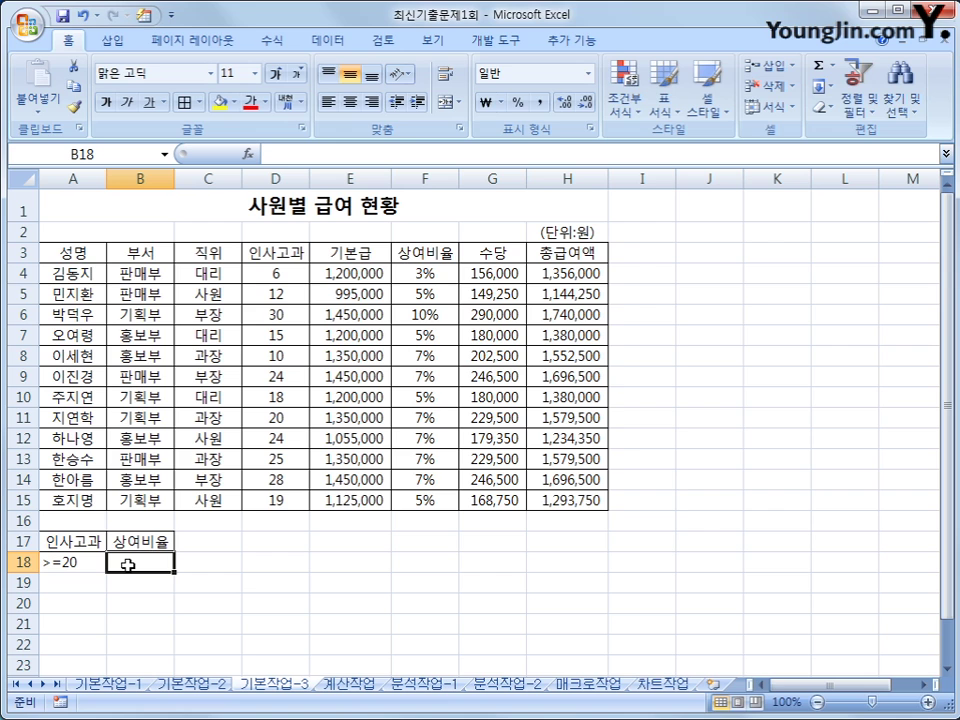
type(">=7")
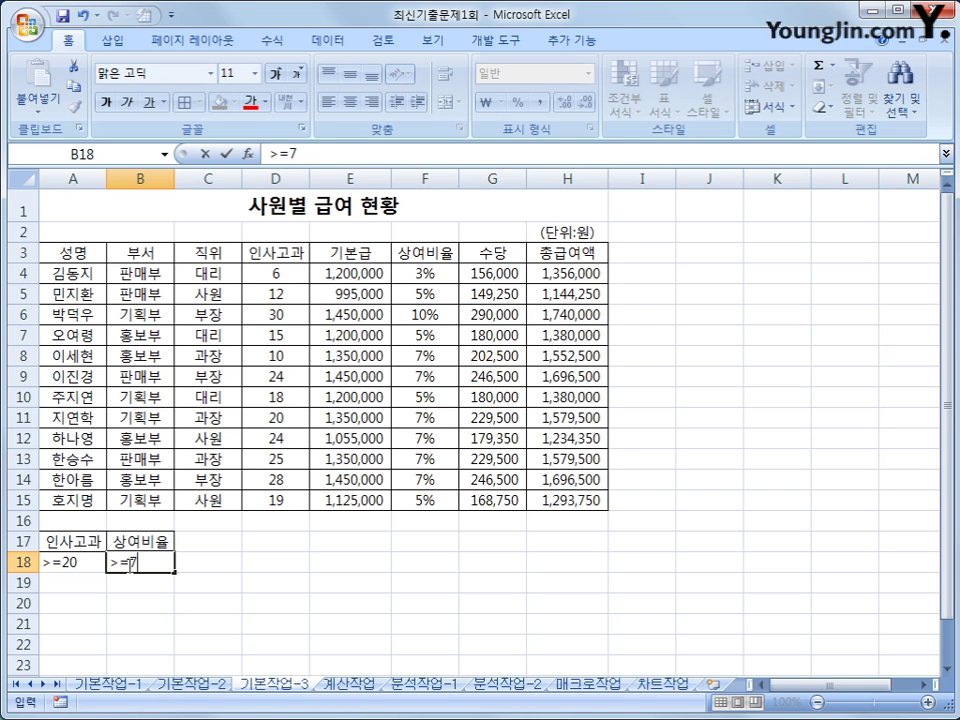
type("%")
key("Return")
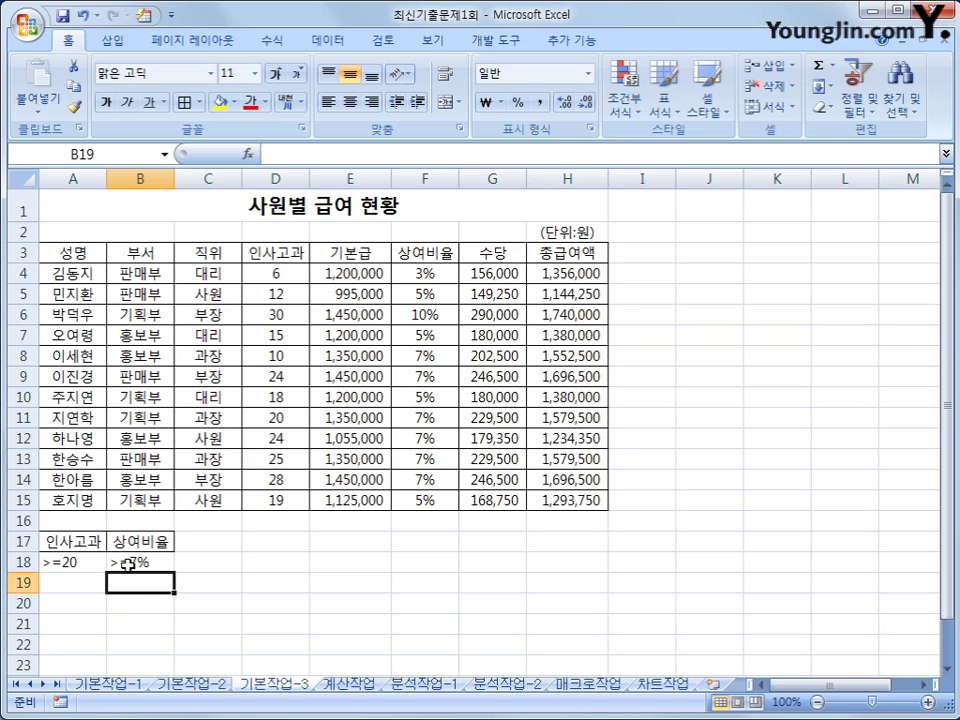
left_click(118, 603)
left_click_drag(64, 567, 131, 562)
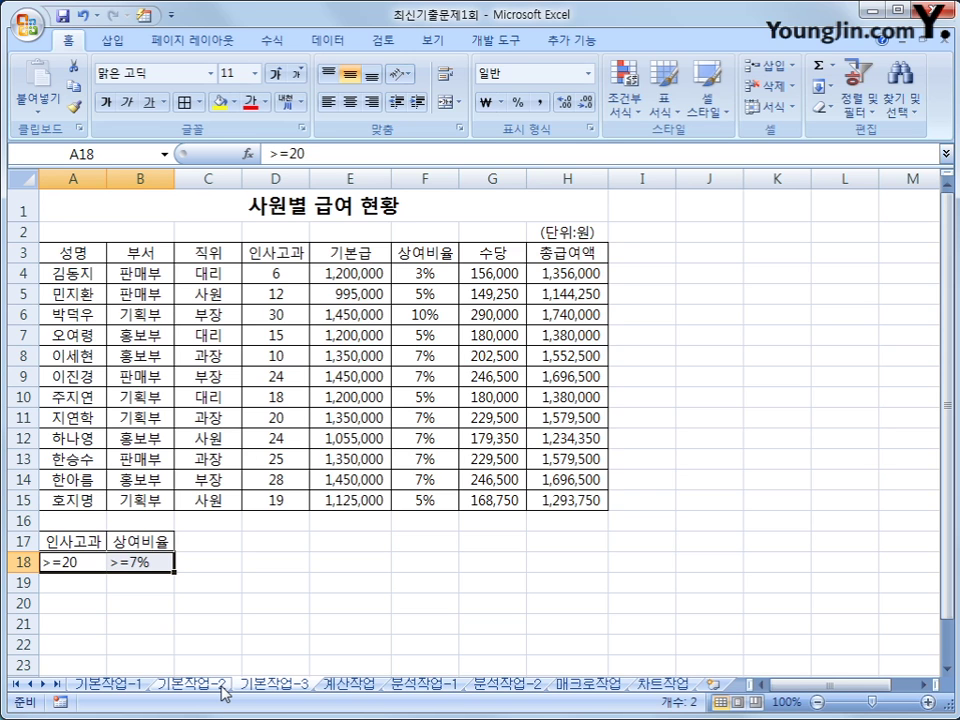
Step: Open the advanced filter (고급 필터) for the salary table with A3:H15 as its list range
left_click(158, 332)
left_click_drag(91, 255, 566, 497)
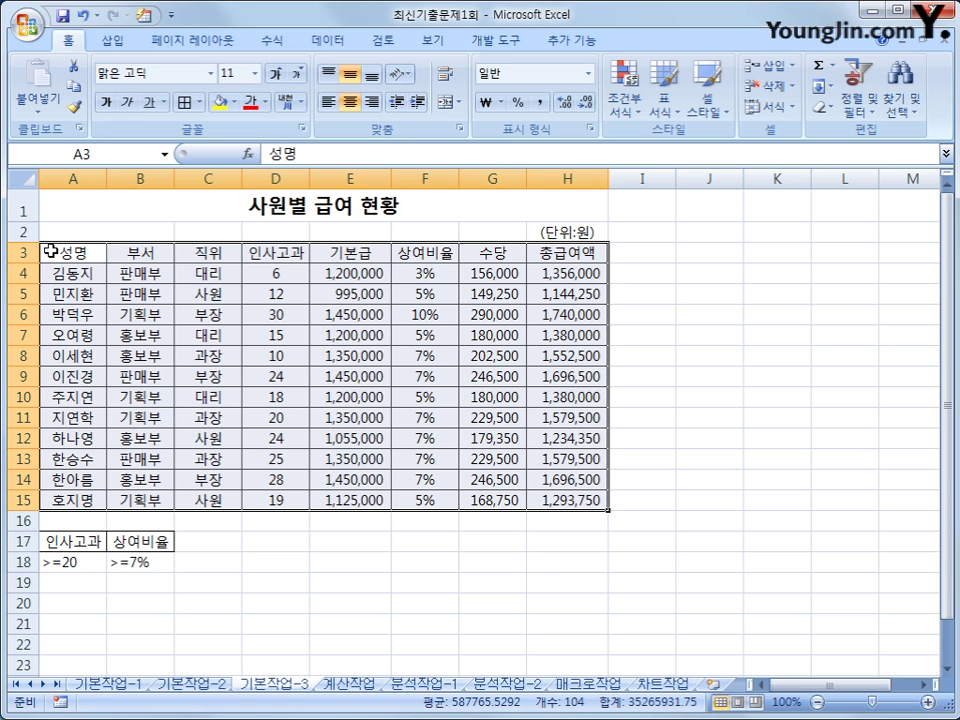
left_click_drag(47, 252, 557, 494)
left_click(329, 42)
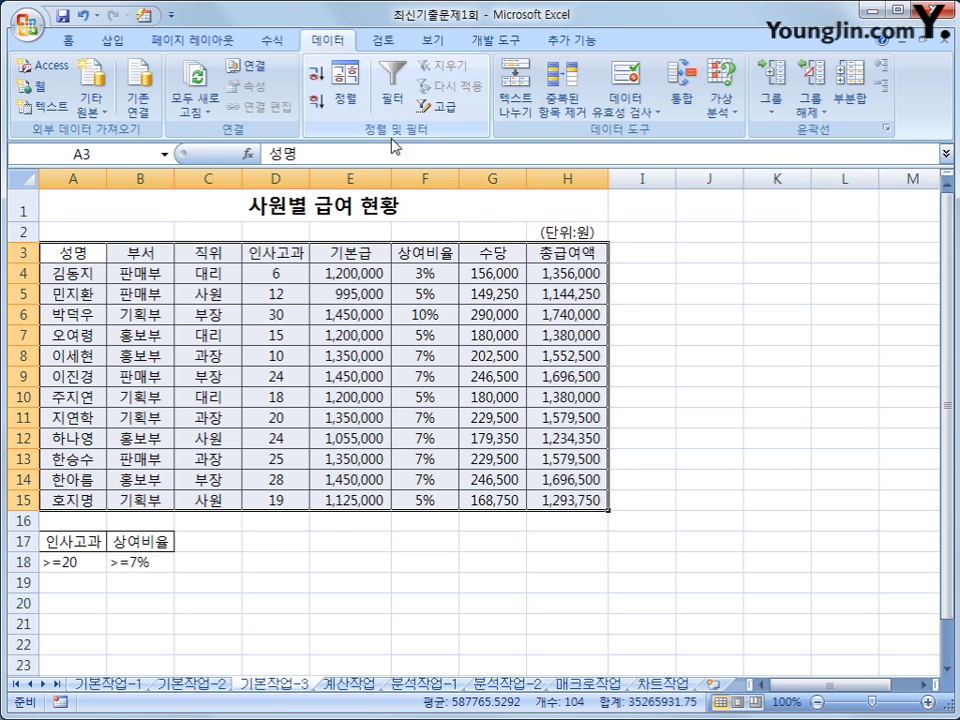
left_click(443, 104)
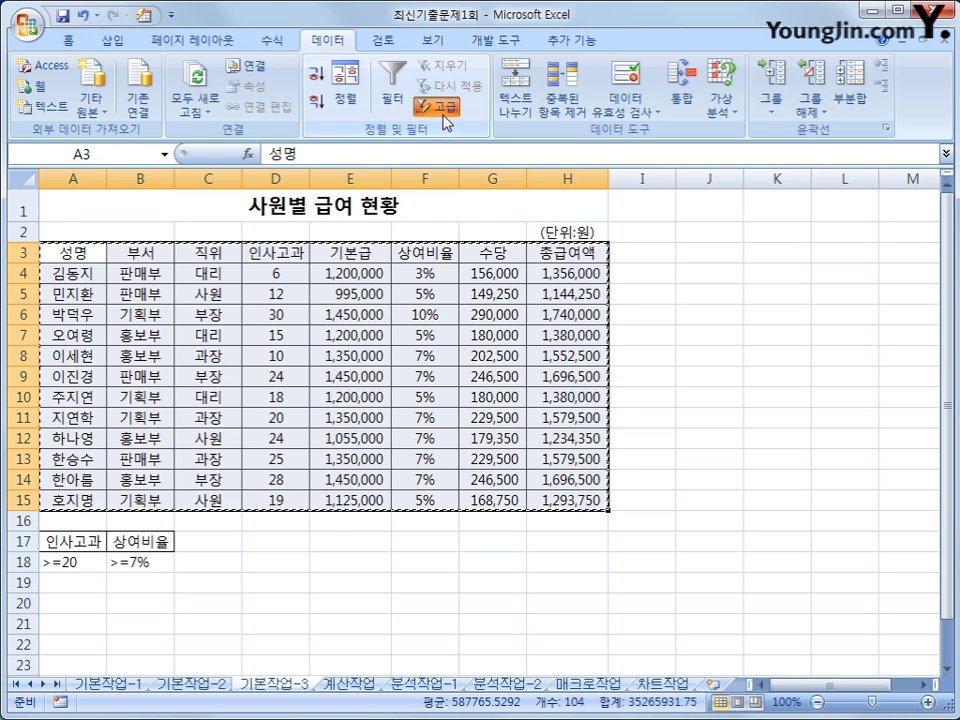
left_click_drag(478, 276, 781, 239)
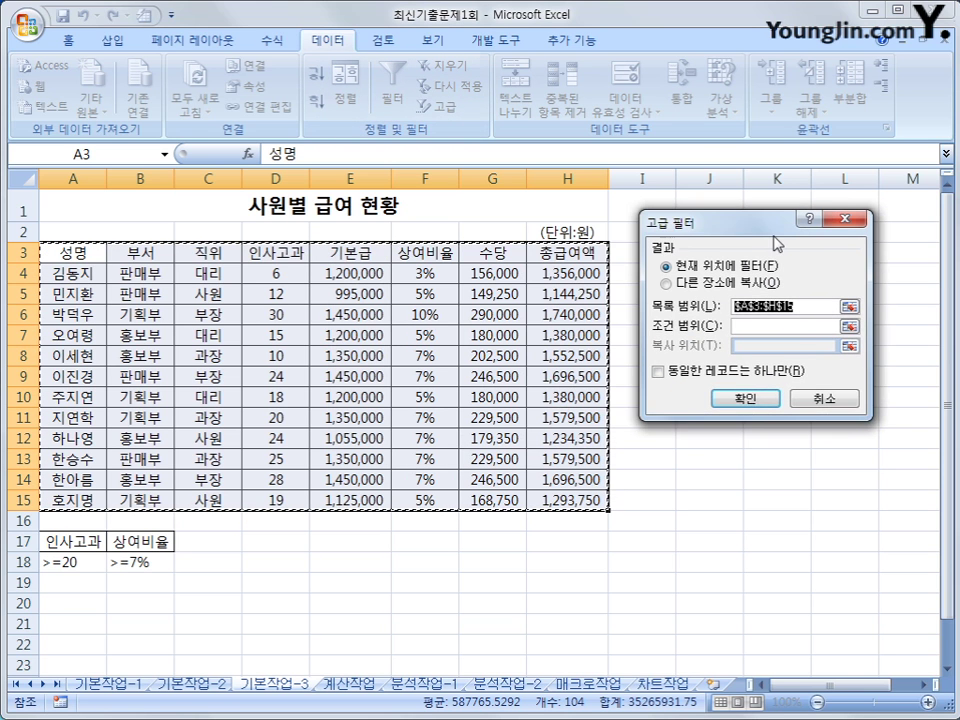
left_click(804, 306)
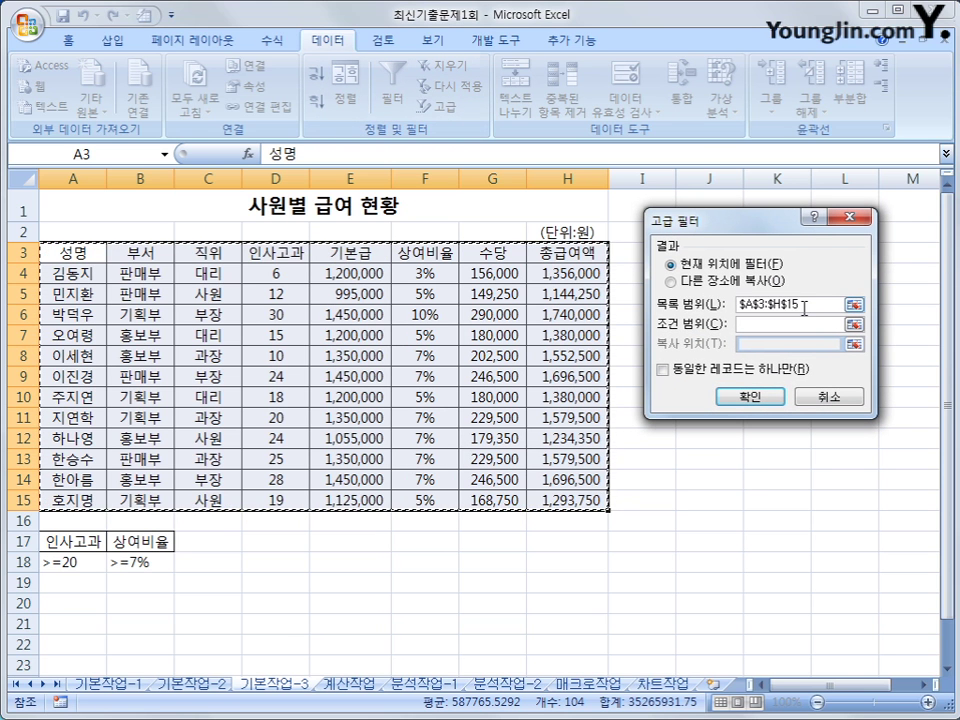
left_click_drag(804, 306, 722, 302)
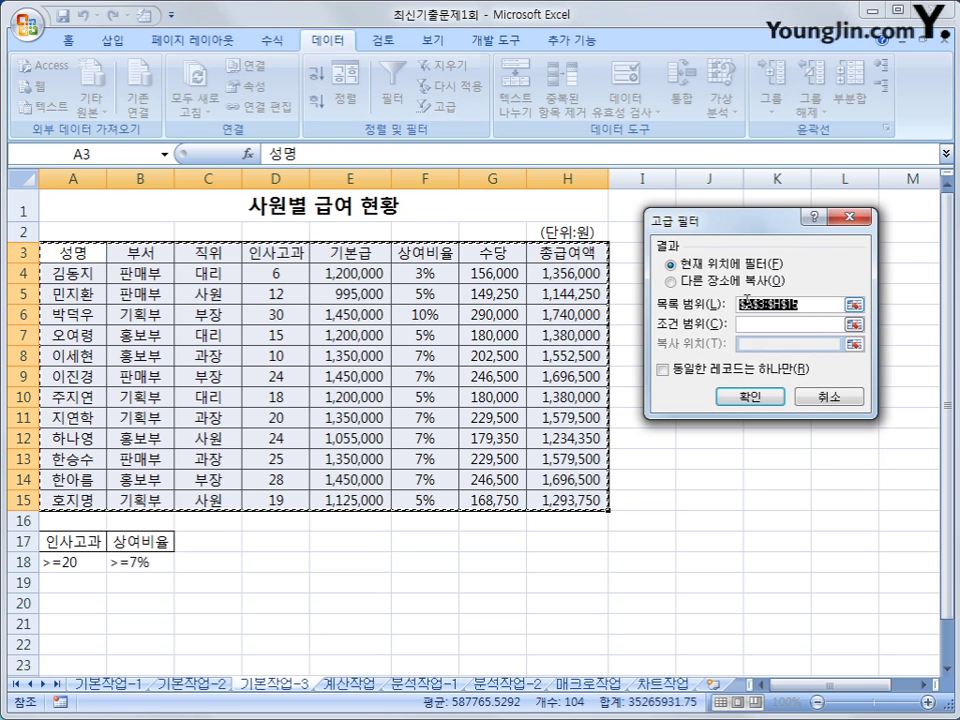
Step: Run the advanced filter with criteria range A17:B18, copying the results to another location (다른 장소에 복사) starting at A20
left_click(773, 323)
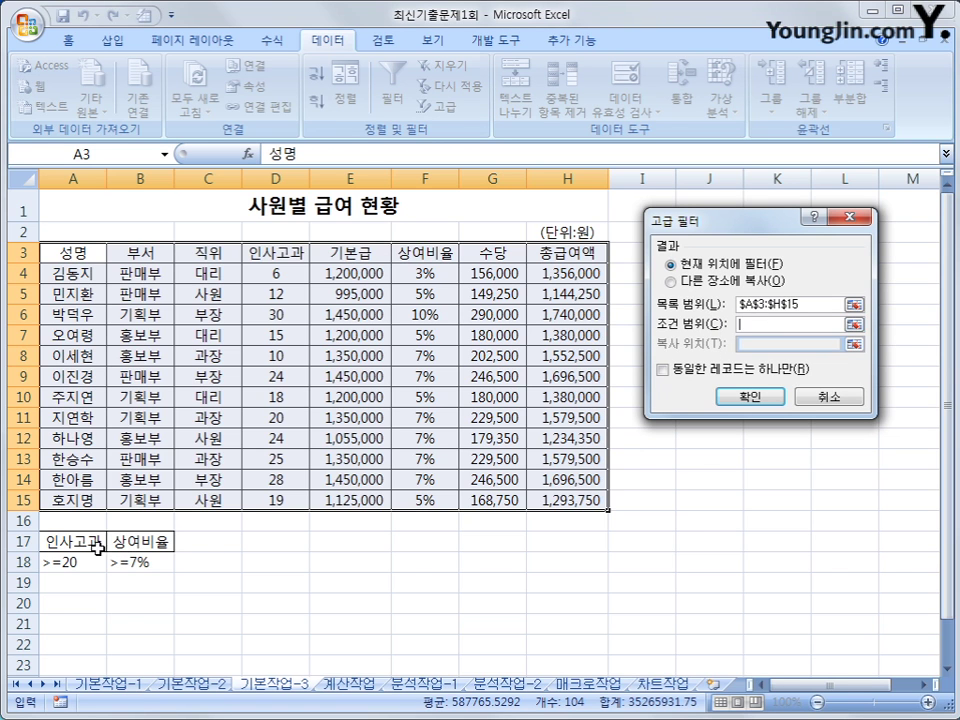
left_click_drag(88, 545, 125, 560)
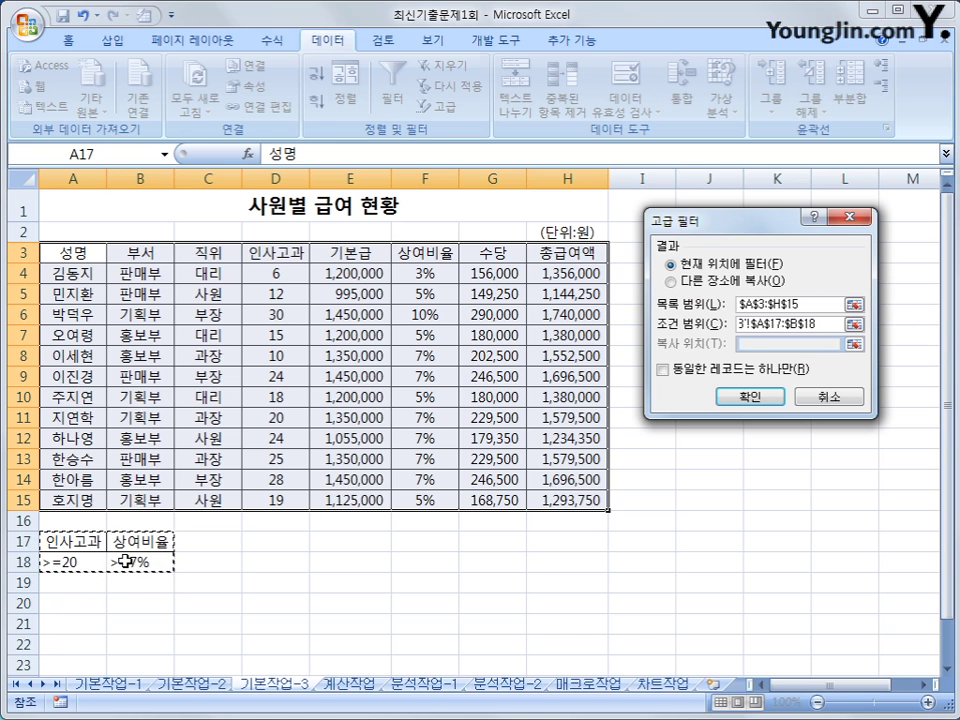
left_click(778, 287)
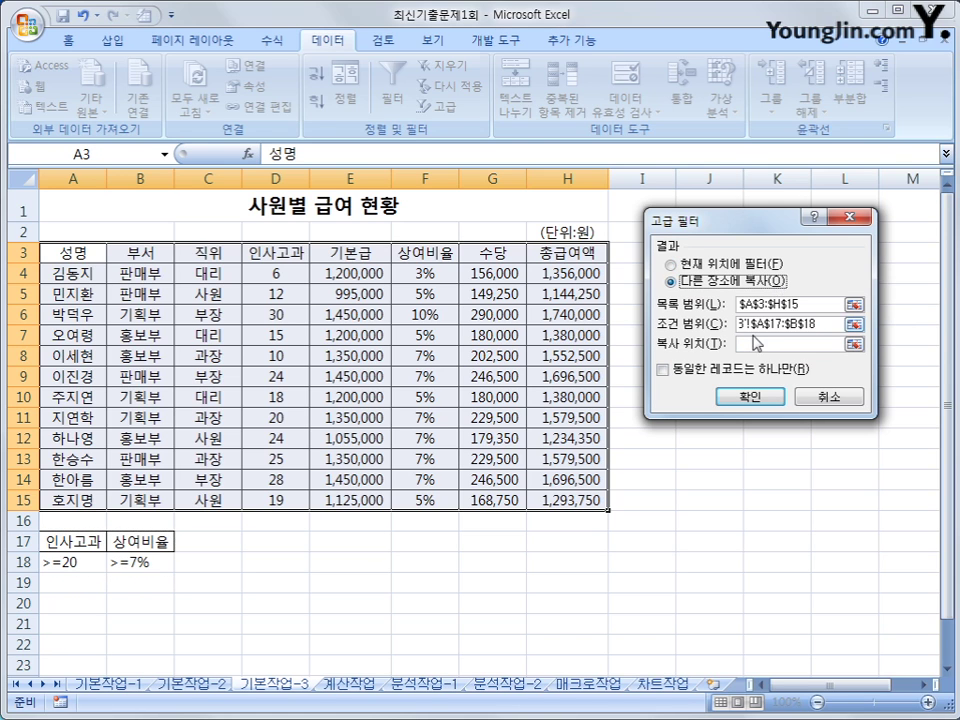
left_click(752, 342)
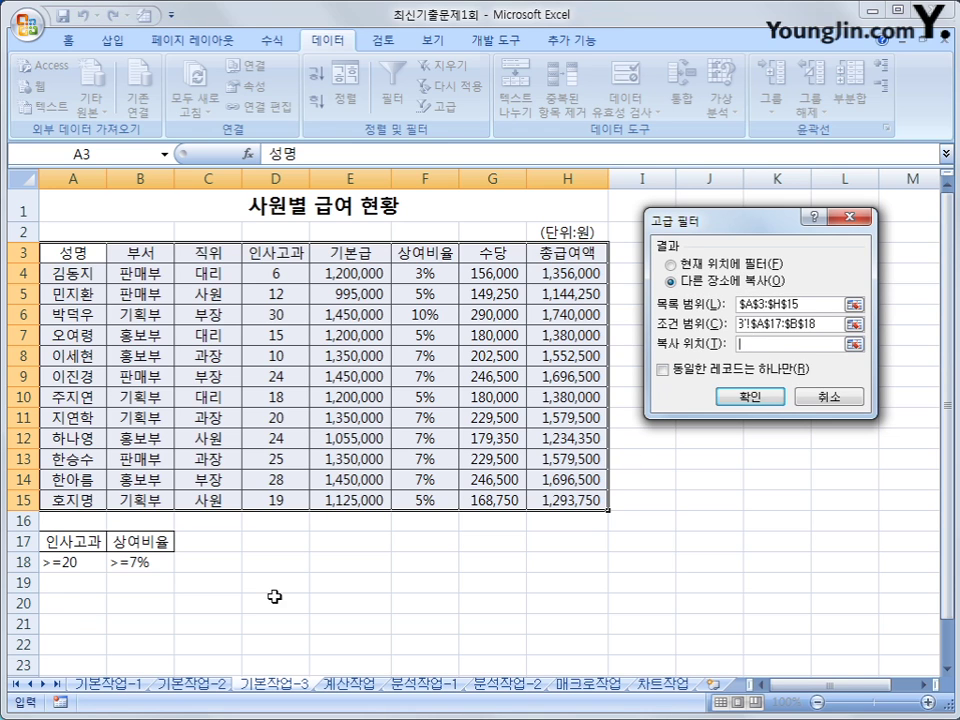
left_click(84, 604)
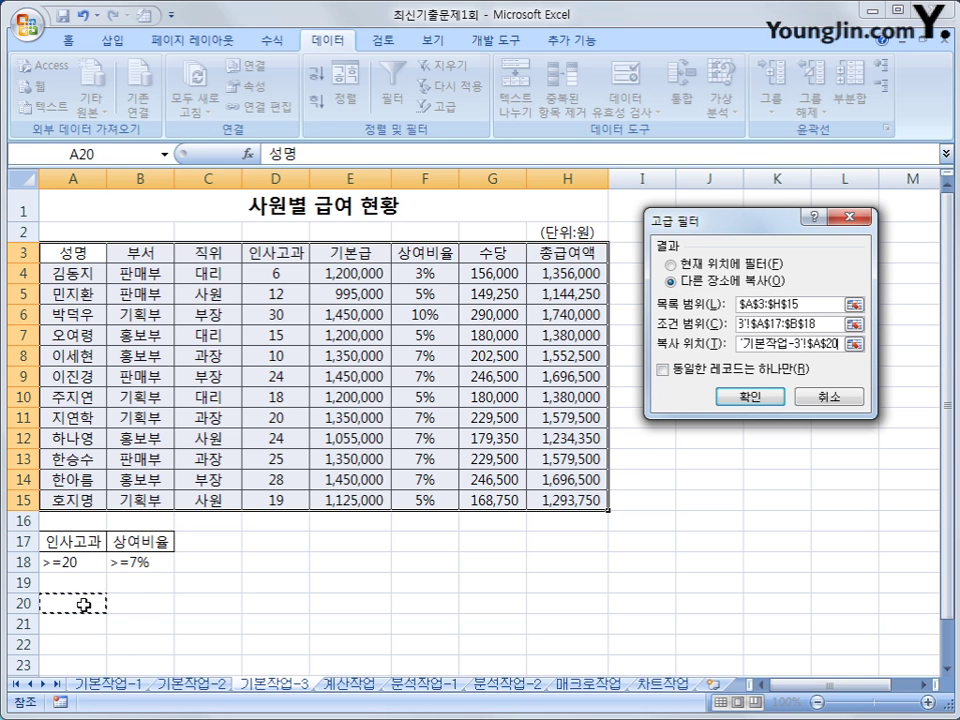
scroll(180, 530, "down", 1)
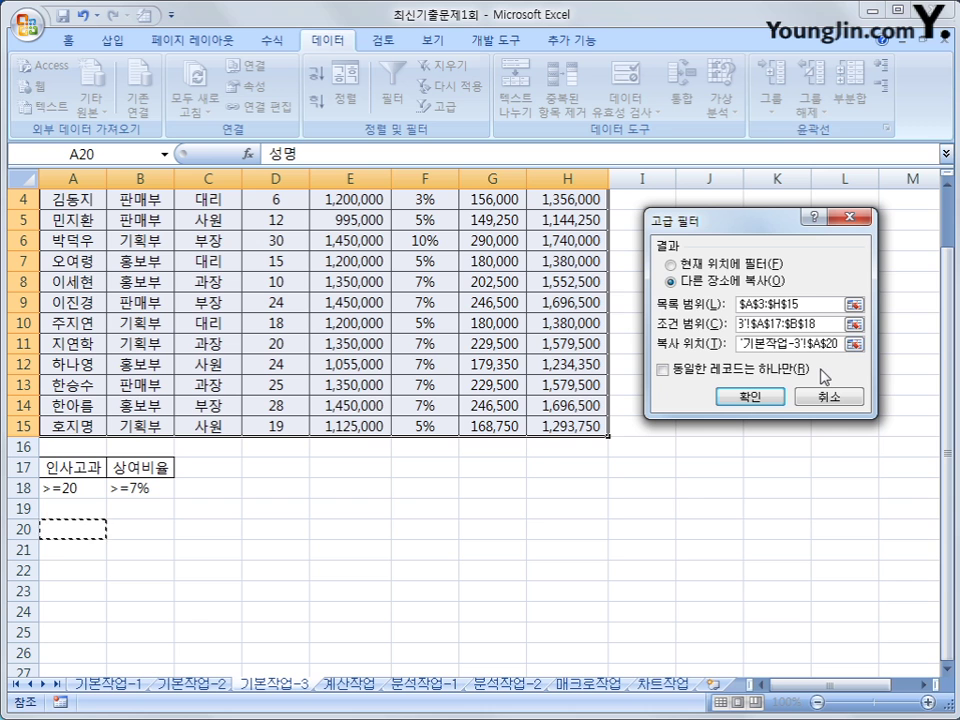
left_click(749, 396)
Step: Check the 인사고과 and 상여비율 values in the filtered results against the criteria in A18:B18
scroll(744, 394, "down", 2)
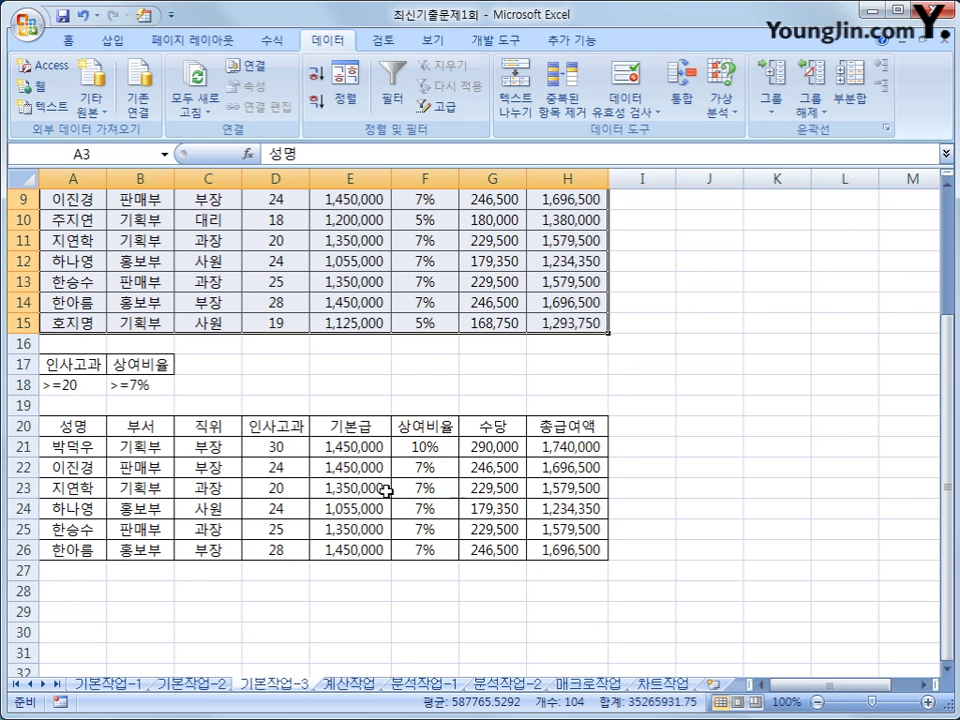
left_click_drag(277, 447, 275, 551)
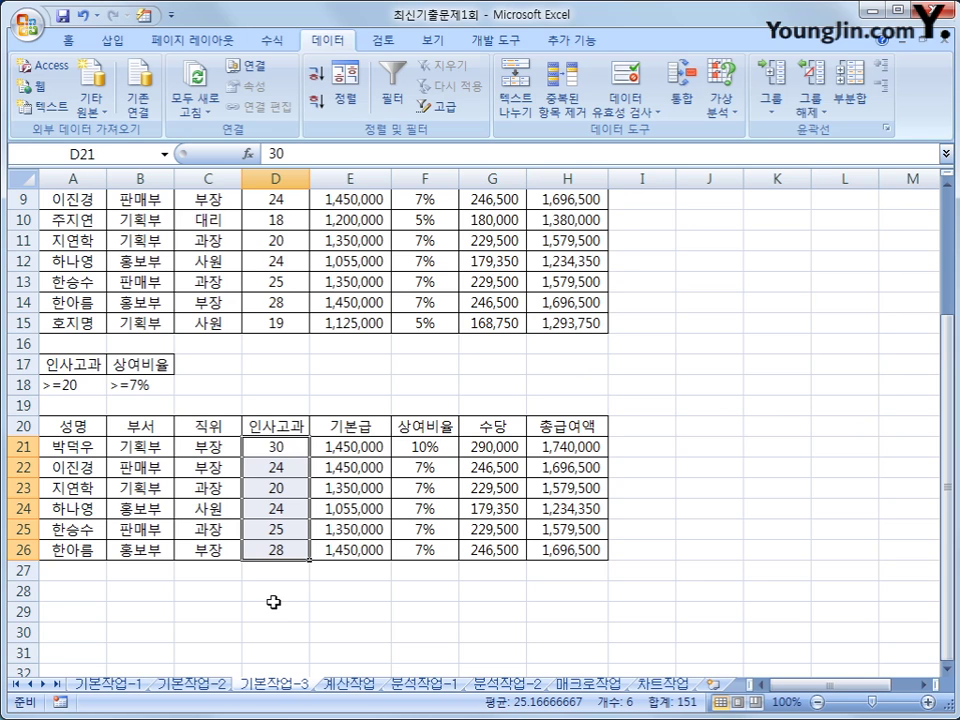
left_click_drag(424, 447, 441, 560)
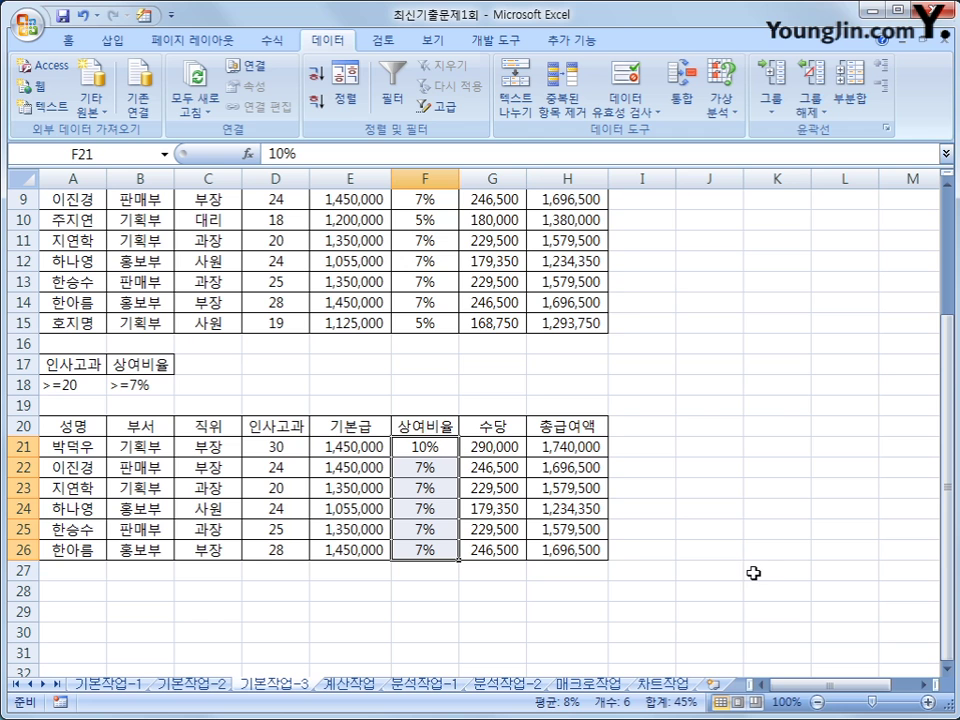
scroll(632, 570, "up", 3)
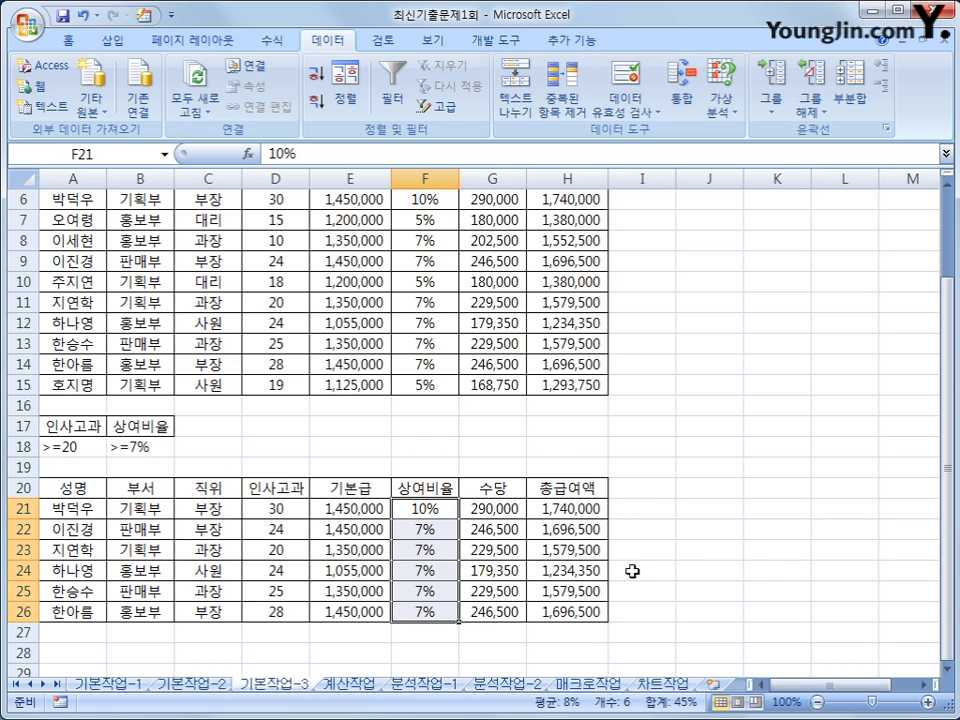
scroll(630, 570, "down", 2)
scroll(630, 570, "down", 1)
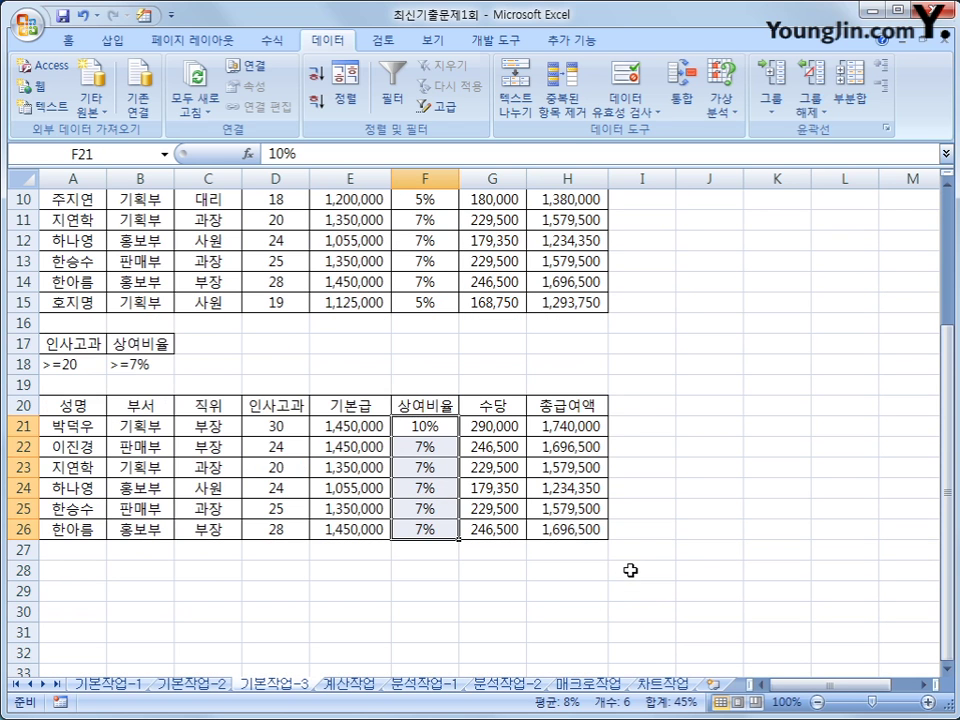
left_click(630, 570)
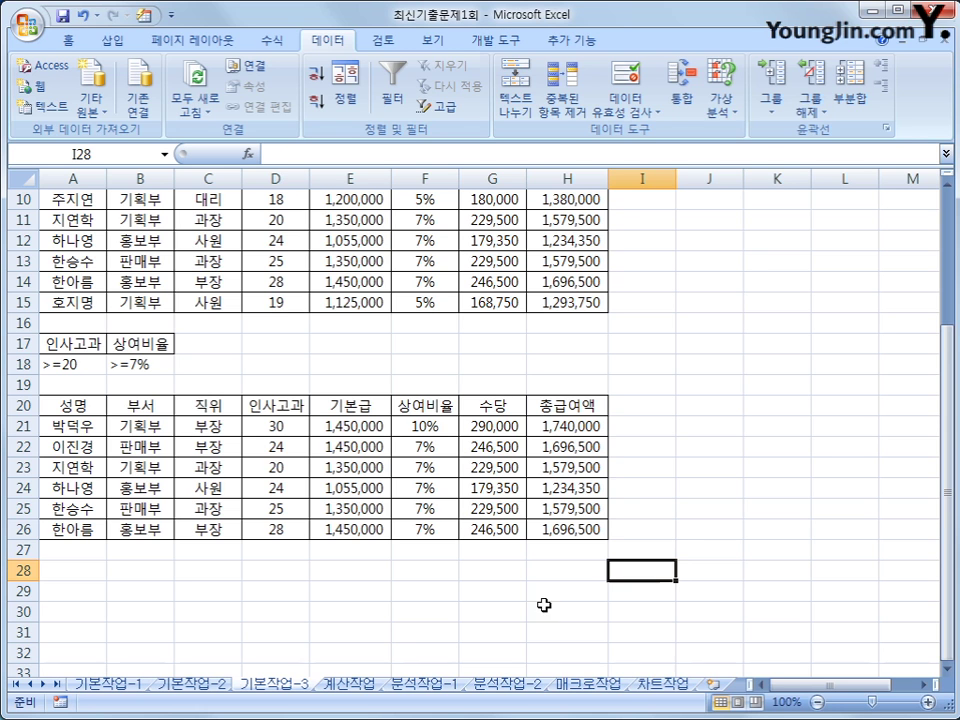
Step: On the 계산작업 sheet, select cell B11, the 언어 column's cell in the 80점대 row of [표1]
left_click(352, 684)
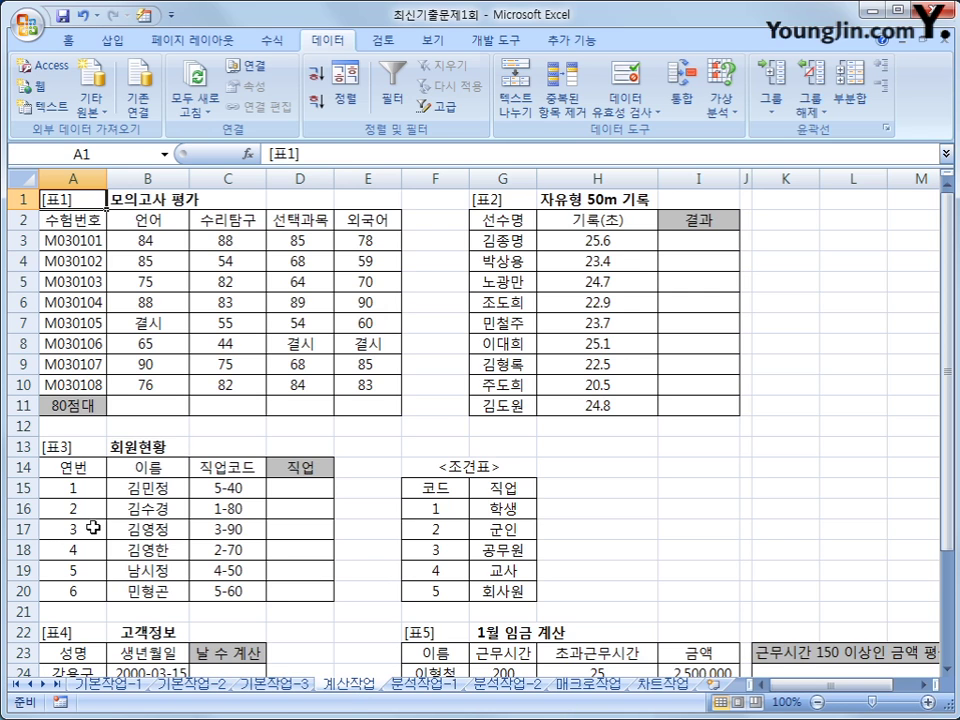
left_click(176, 417)
left_click(176, 404)
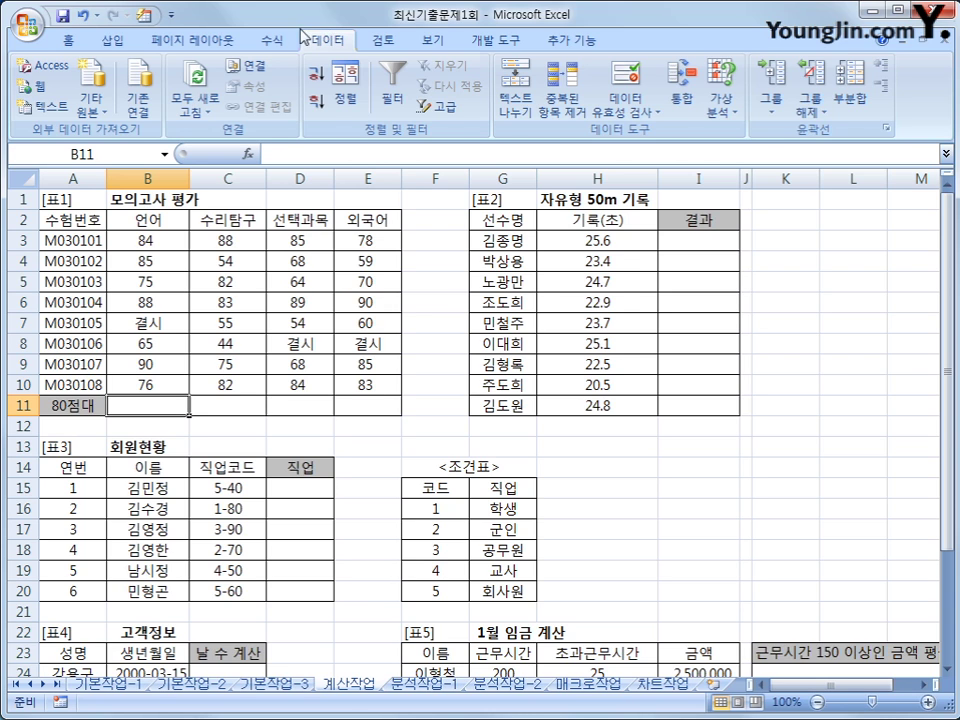
left_click(271, 40)
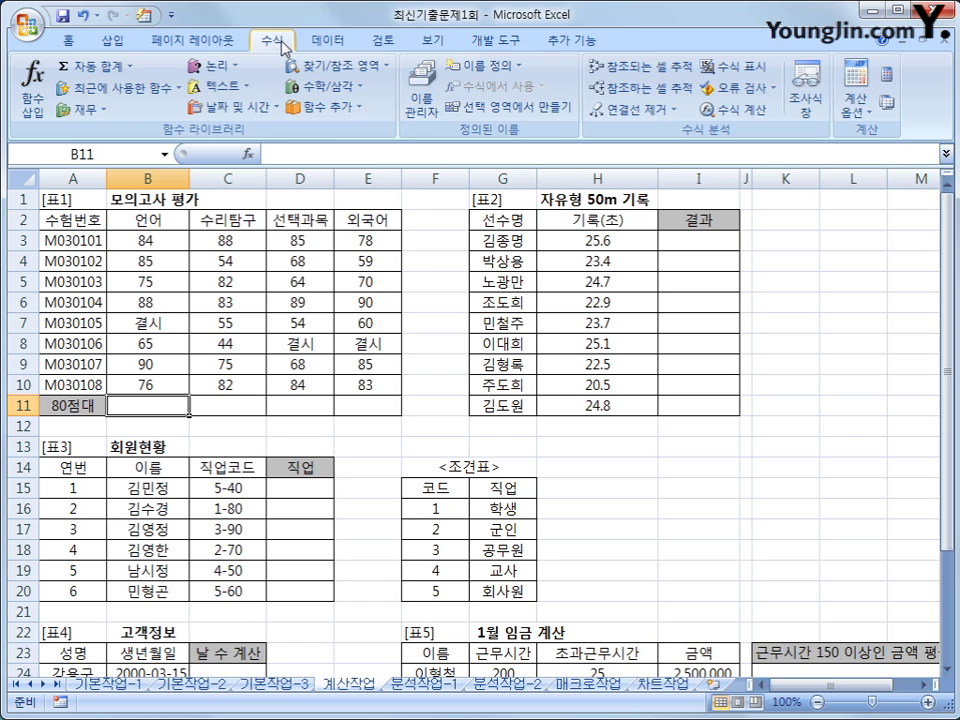
Step: Look through the statistical functions and the function wizard's complete list (모두) for the COUNT family of functions
left_click(328, 112)
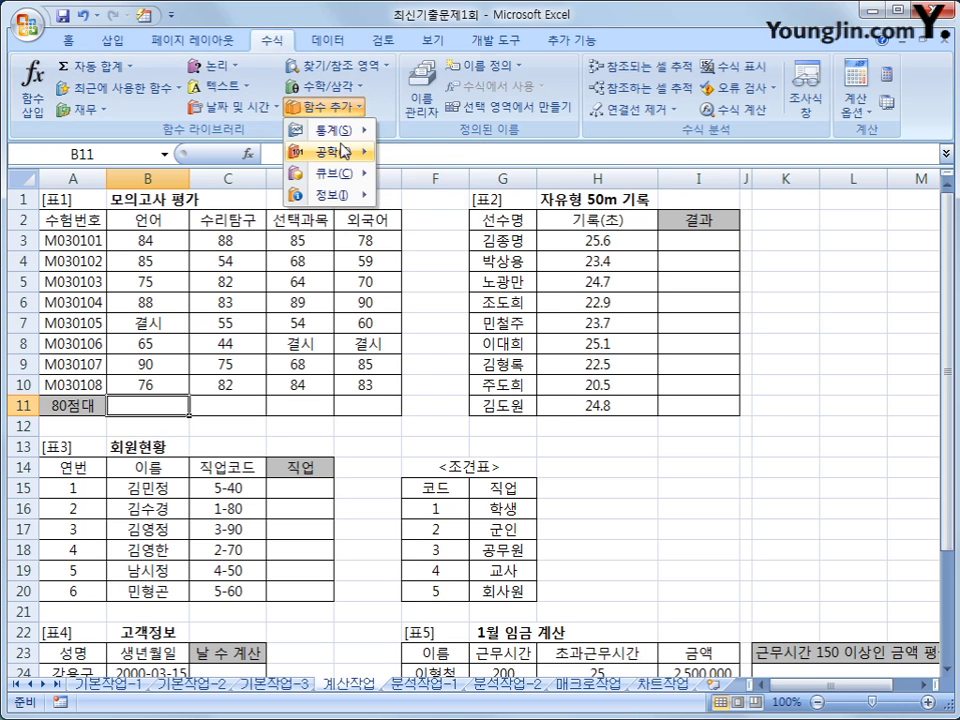
mouse_move(344, 136)
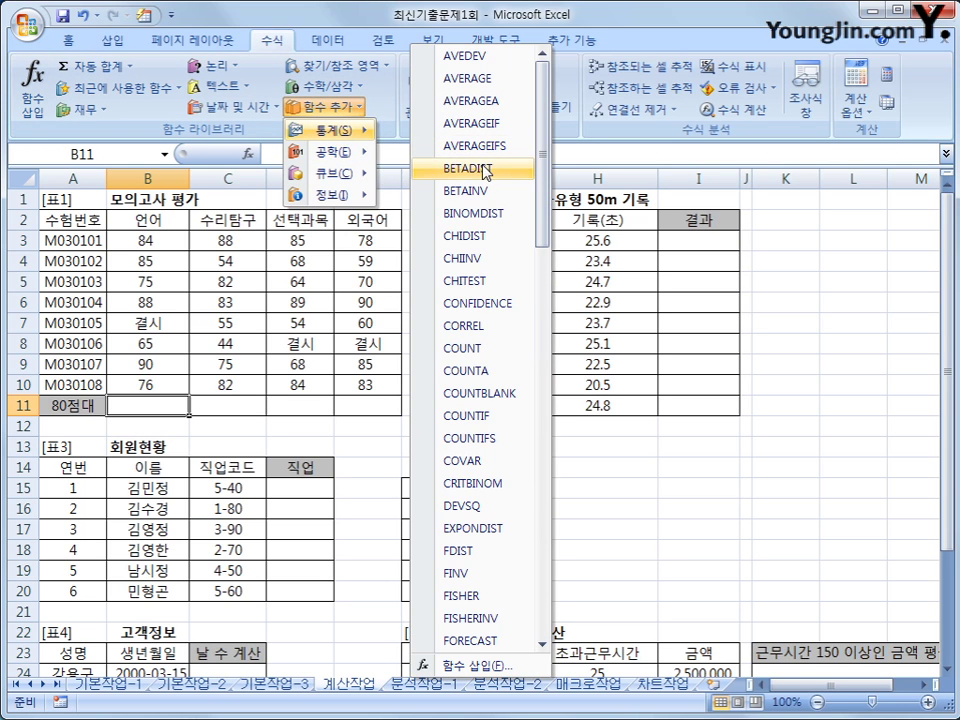
left_click(322, 106)
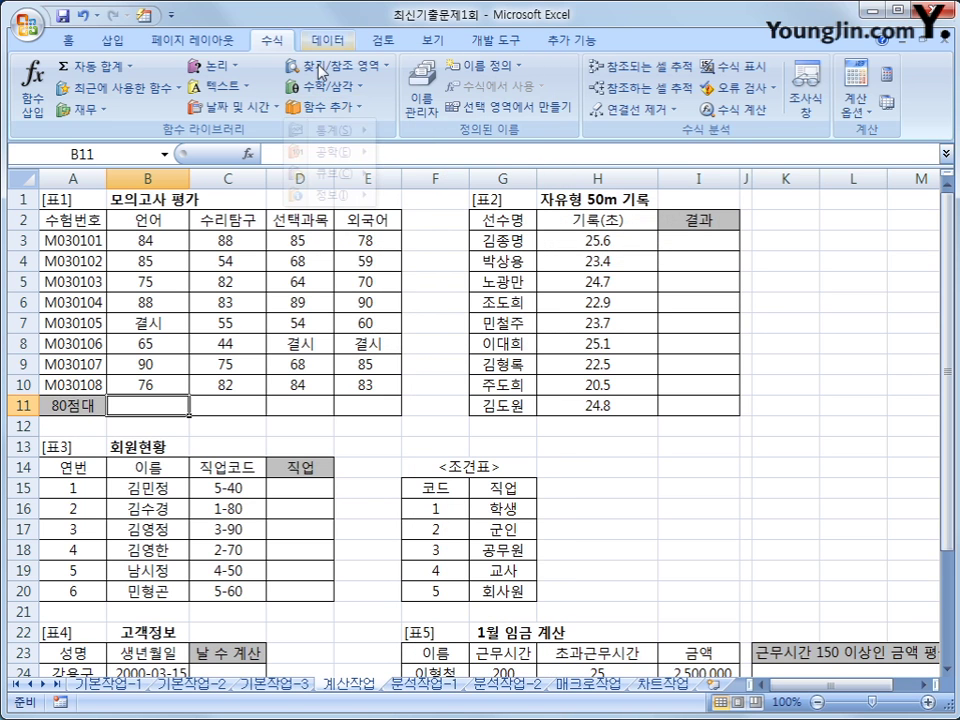
left_click(33, 85)
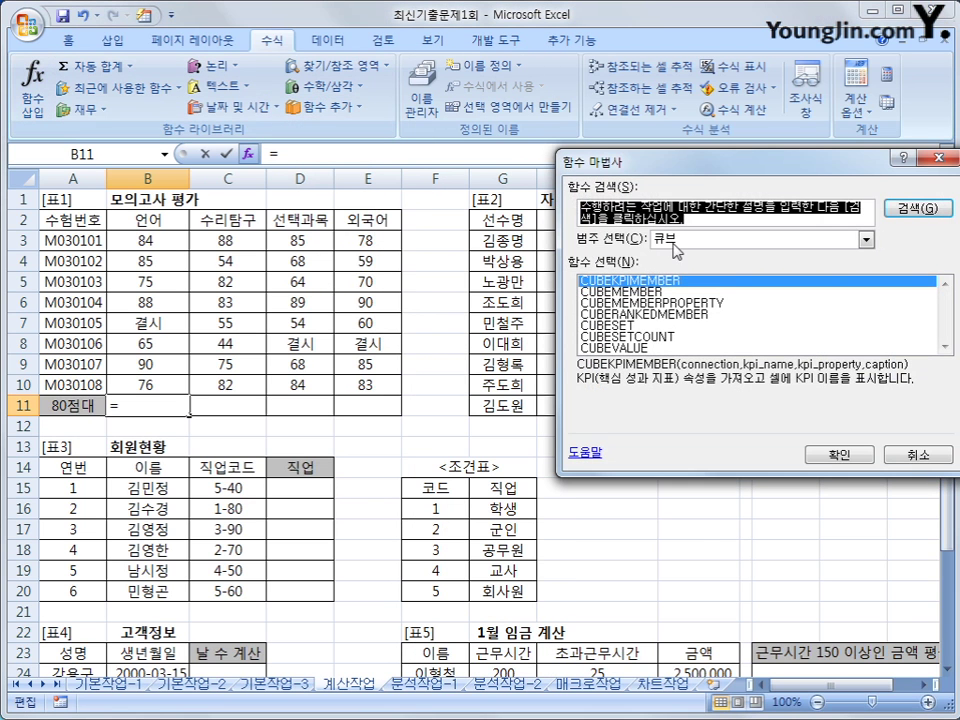
left_click_drag(601, 162, 336, 212)
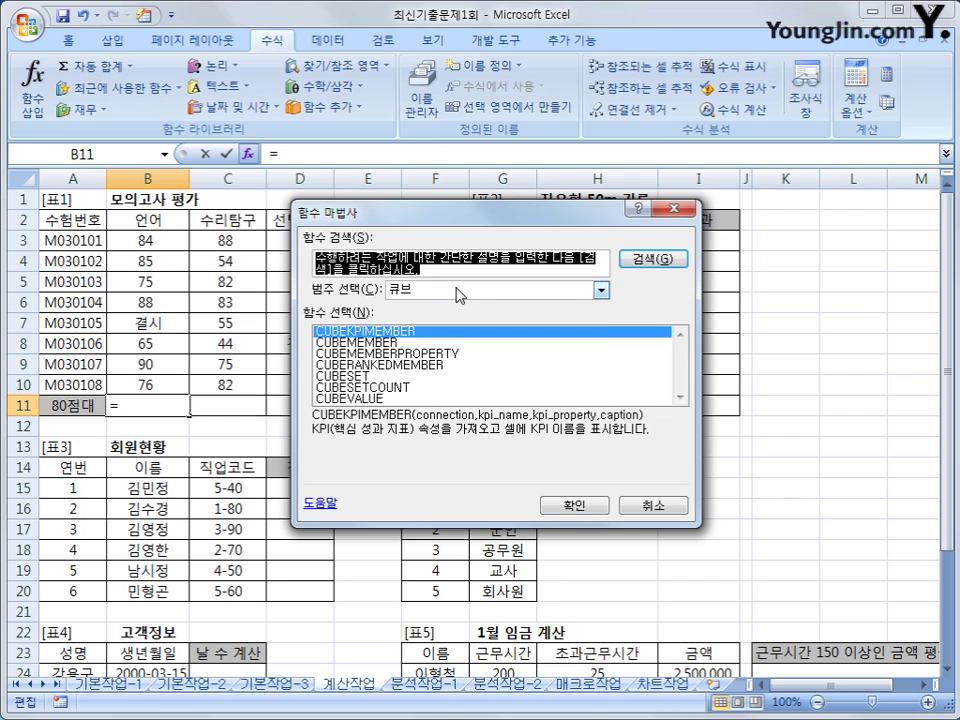
left_click(456, 291)
left_click(440, 304)
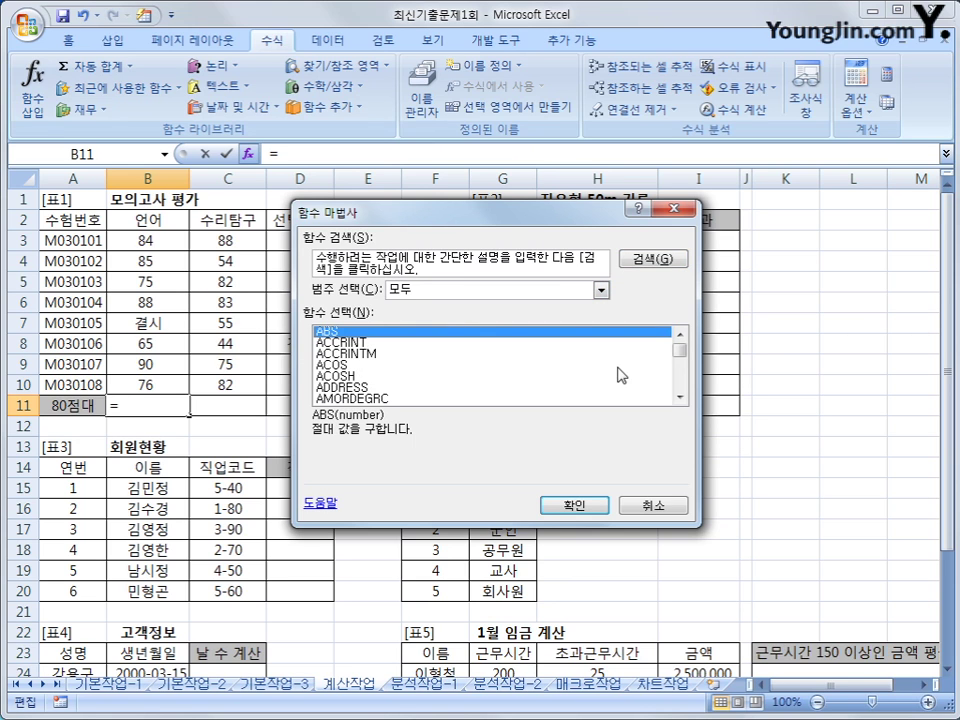
mouse_move(672, 352)
left_mouse_down()
mouse_move(685, 369)
mouse_move(680, 334)
left_mouse_up()
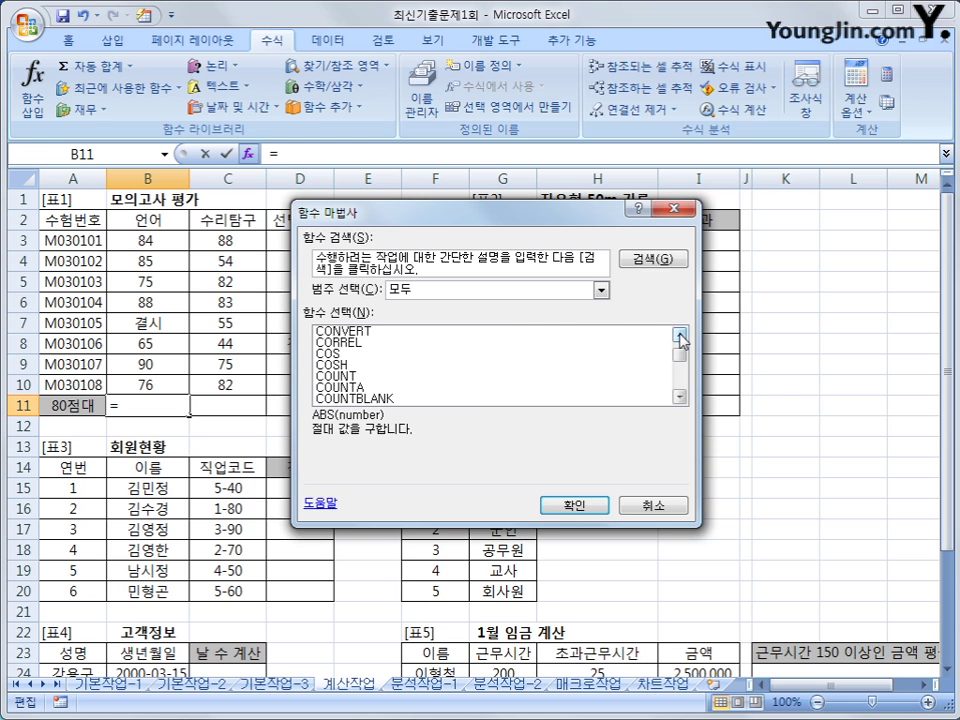
left_click(683, 398)
left_click(683, 398)
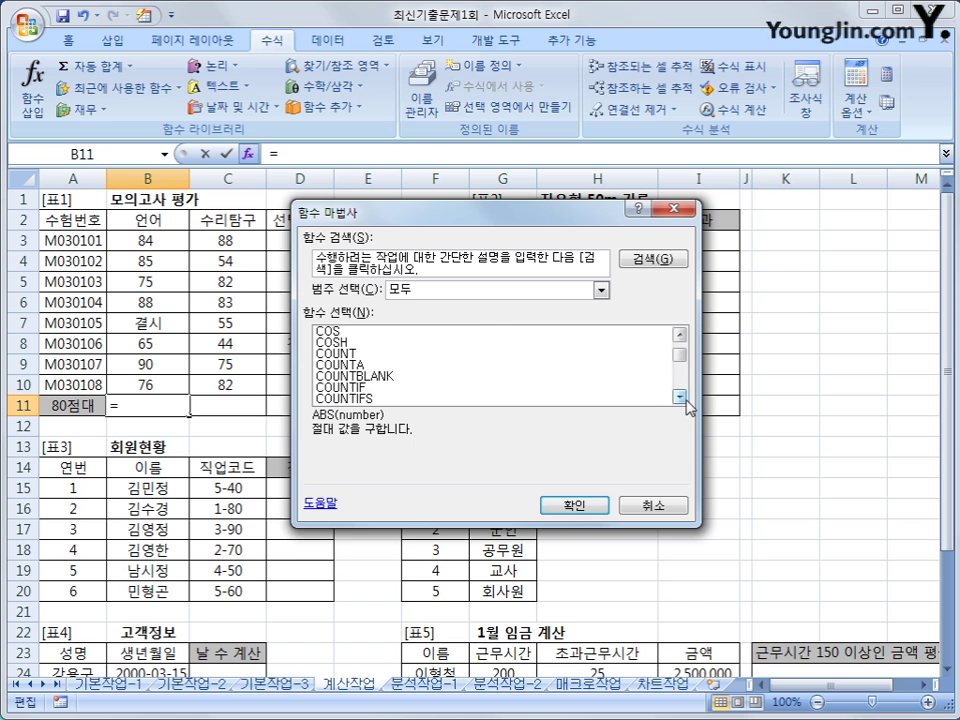
left_click(658, 512)
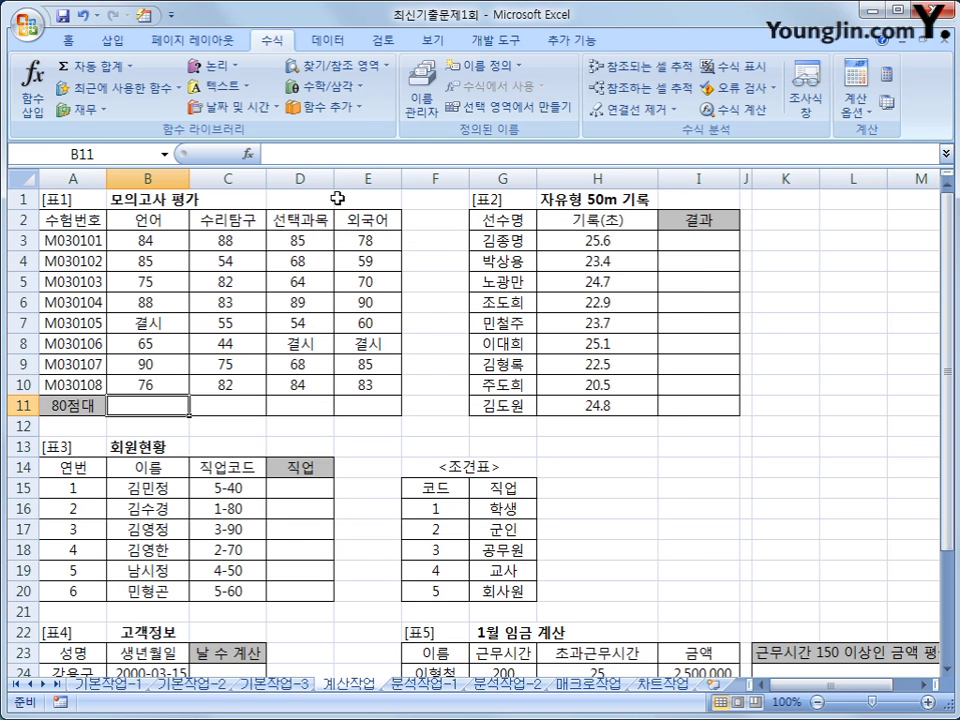
Step: Insert a COUNTIFS function in B11 with the first criteria range B3:B10 and the criterion >=80
left_click(344, 112)
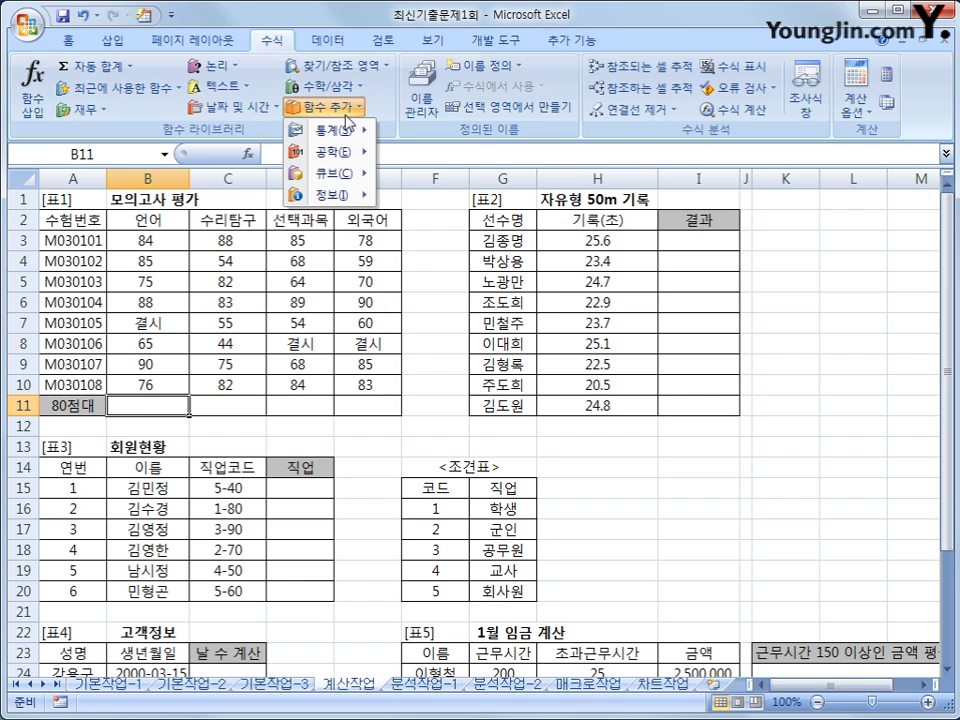
mouse_move(346, 144)
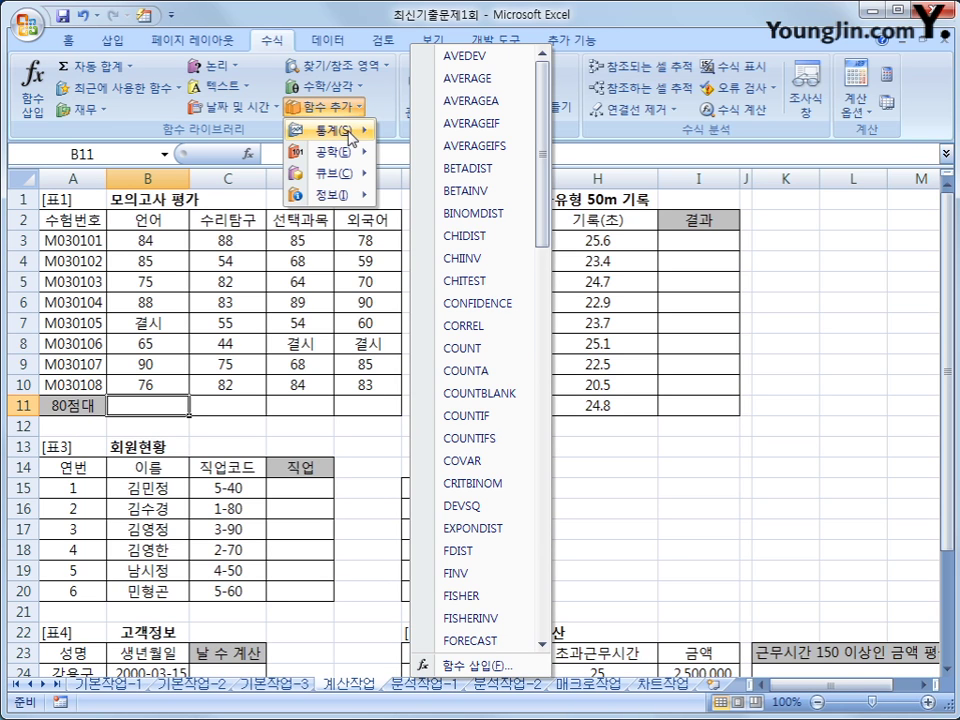
scroll(546, 165, "down", 1)
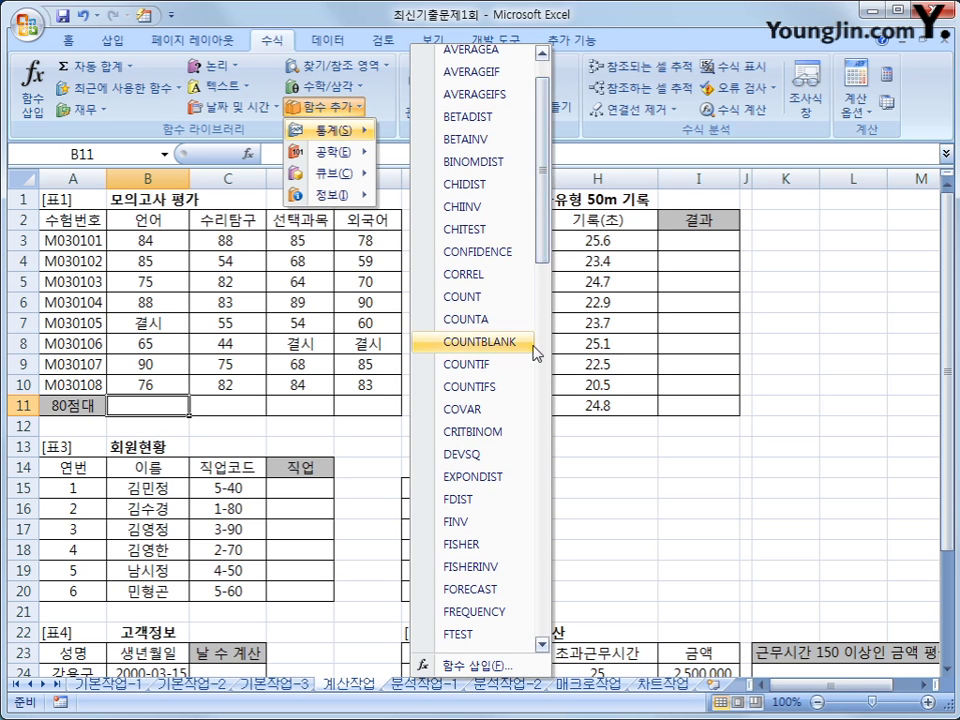
left_click(489, 396)
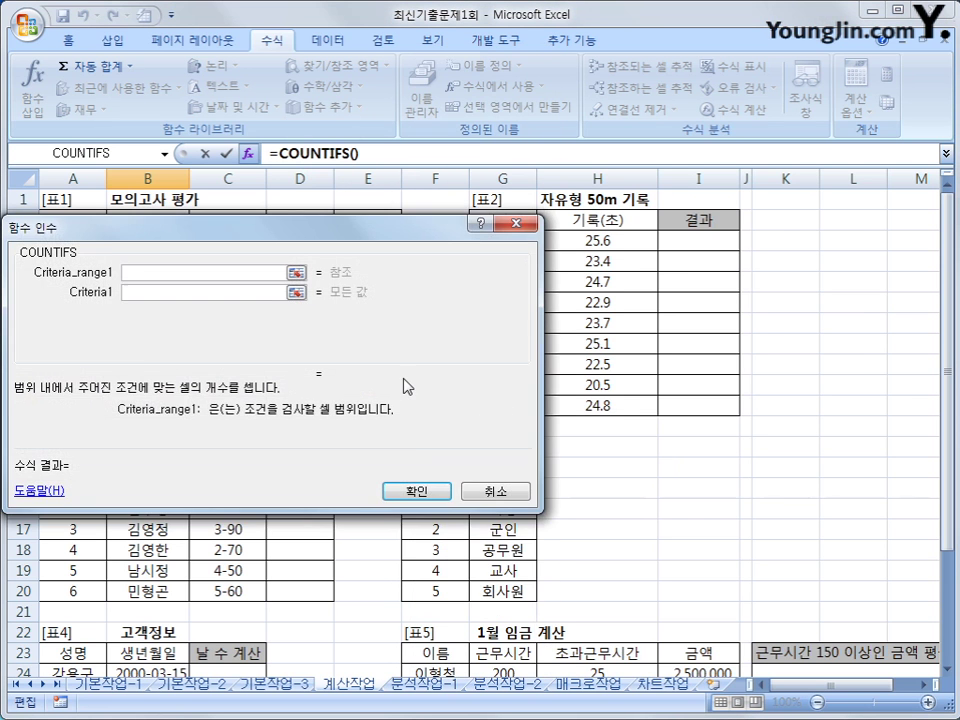
left_click_drag(640, 418, 755, 366)
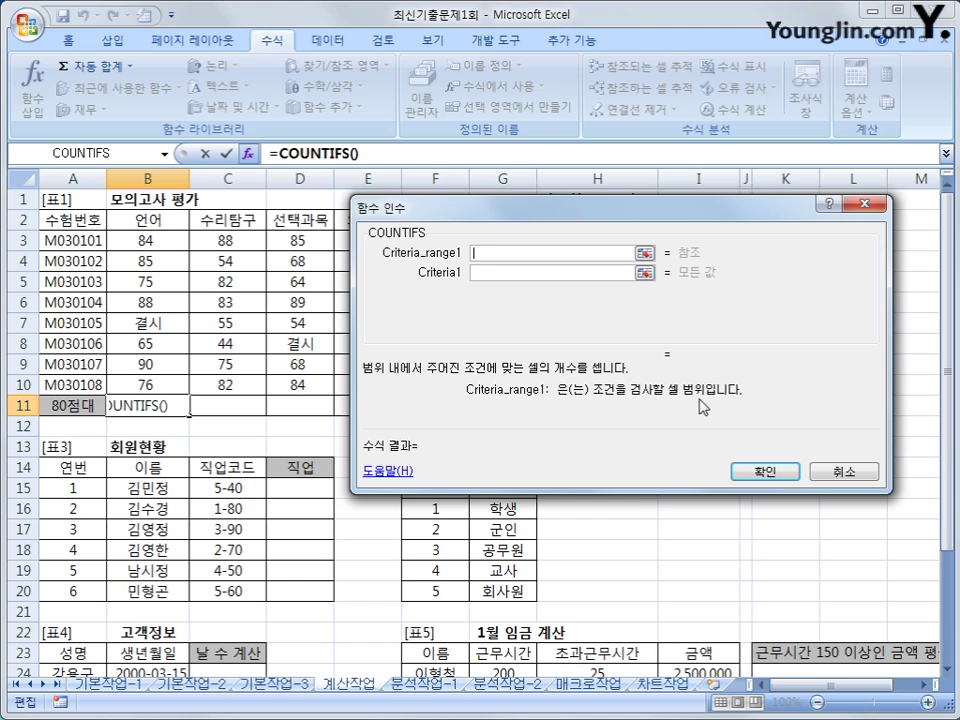
left_click_drag(165, 241, 163, 384)
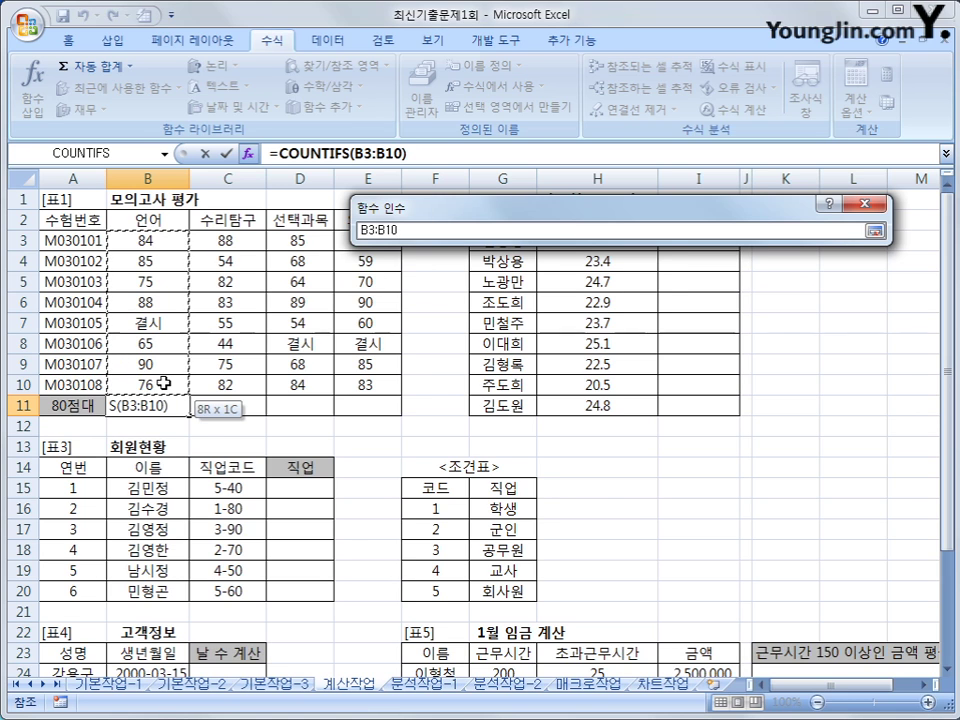
left_click(483, 273)
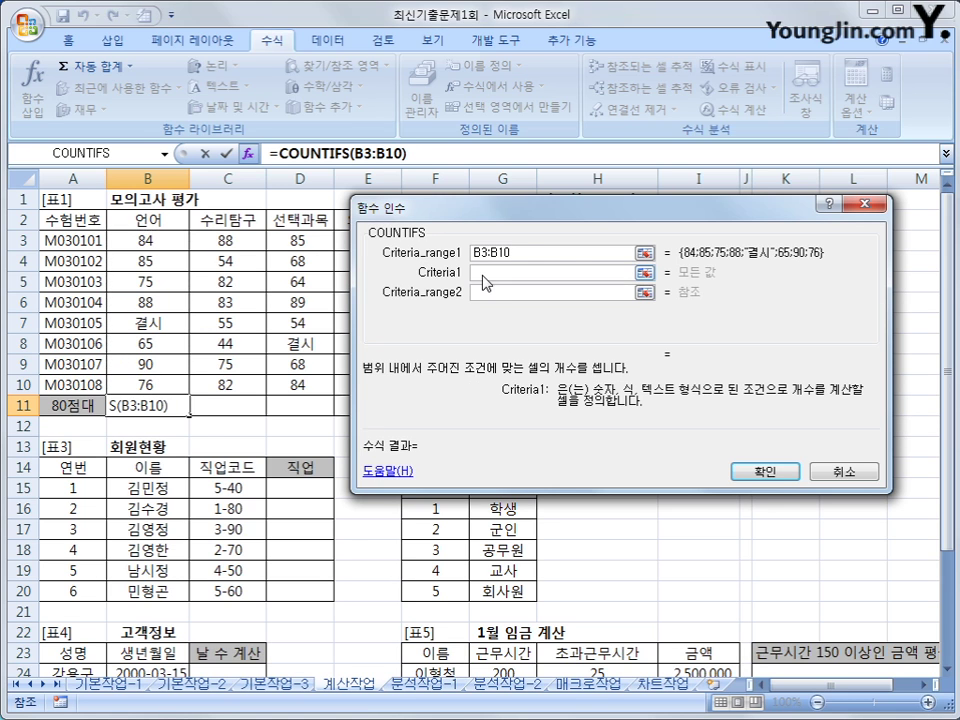
type(">=")
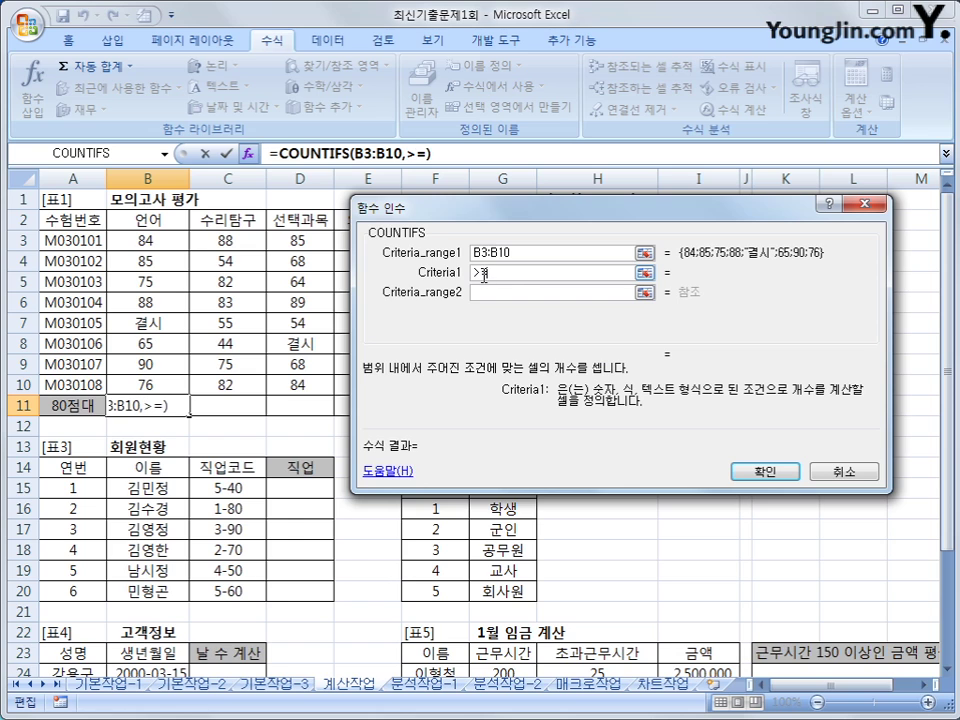
type("80")
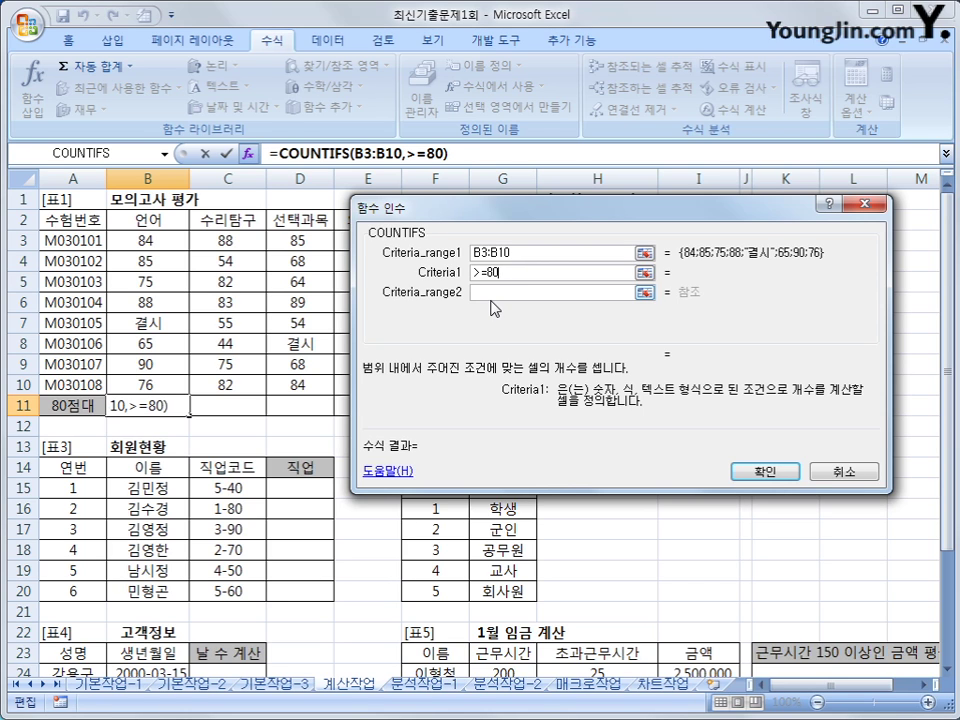
Step: Add a second COUNTIFS condition on B3:B10 with the criterion <90 and complete the formula
left_click(496, 294)
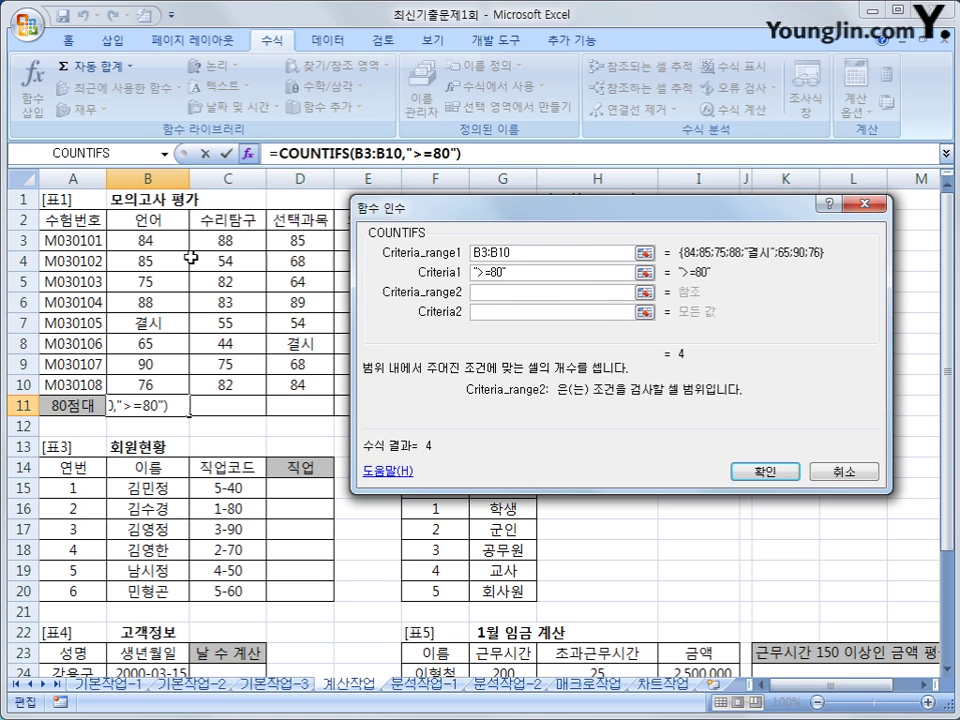
left_click_drag(140, 240, 158, 385)
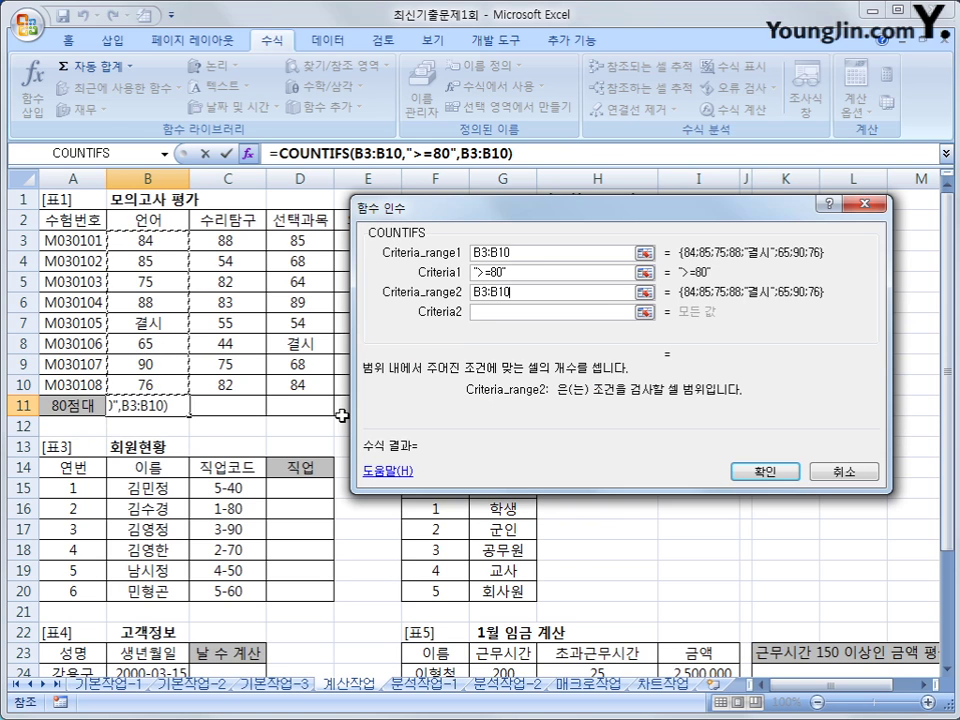
left_click(500, 316)
left_click(500, 313)
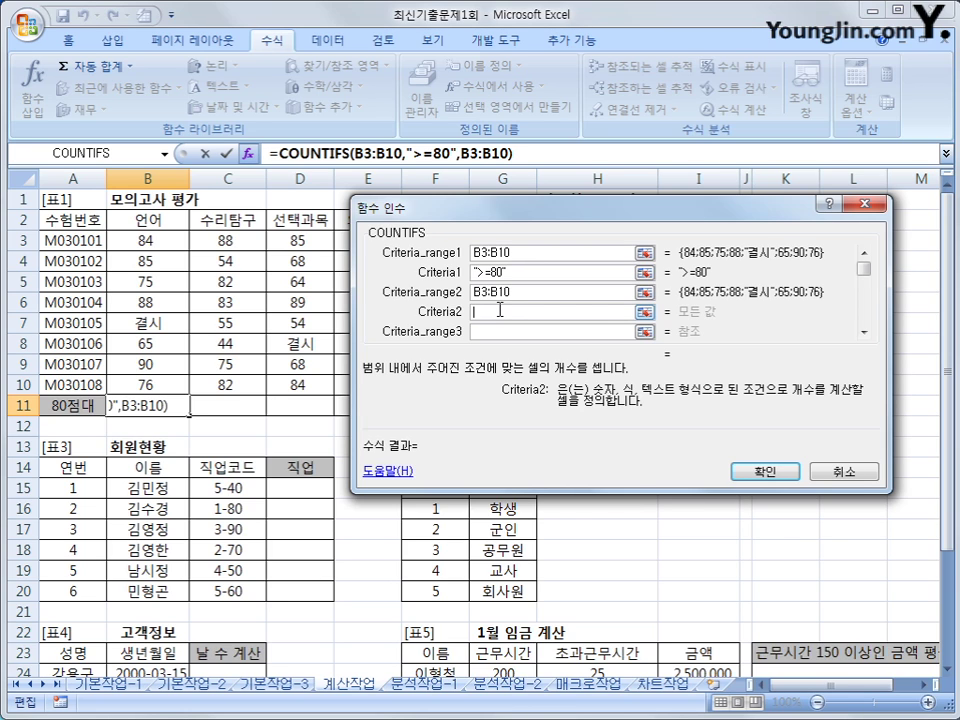
type("<90")
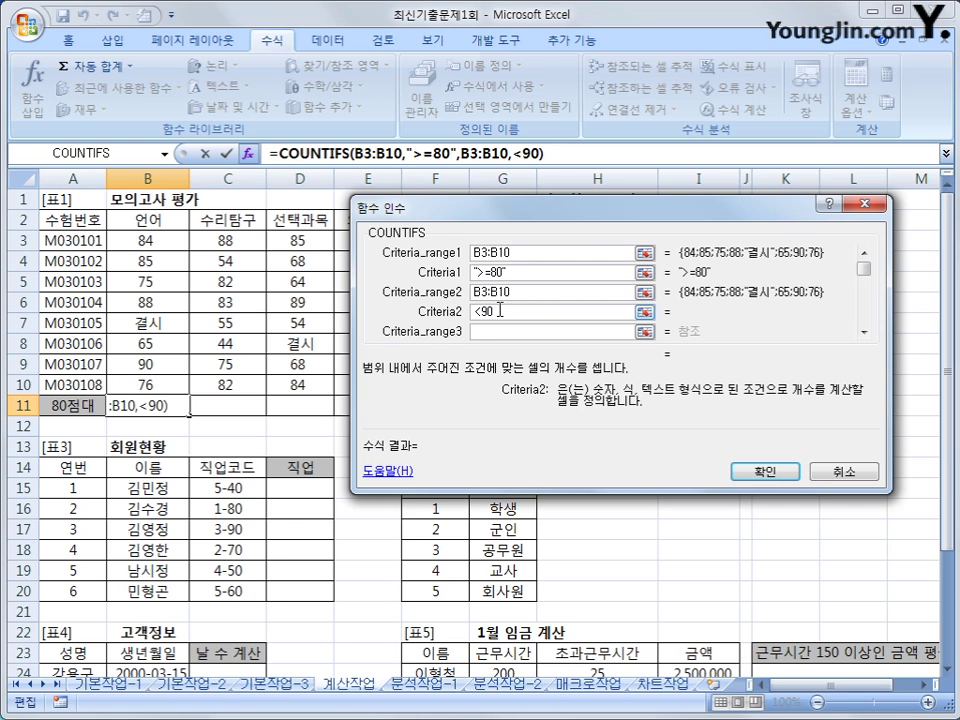
left_click(499, 334)
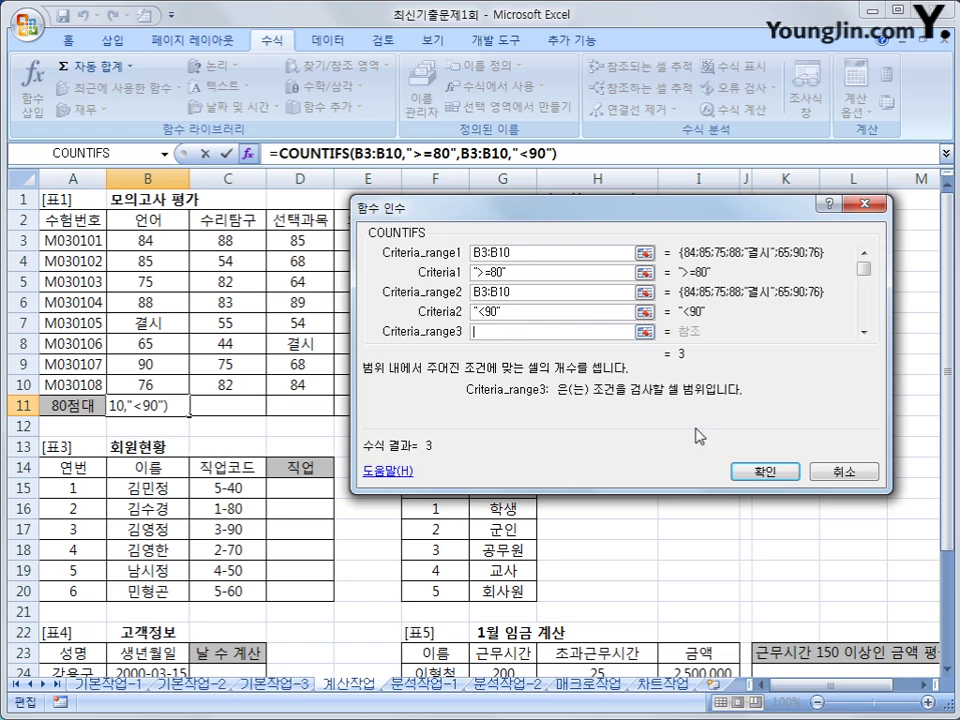
left_click(754, 476)
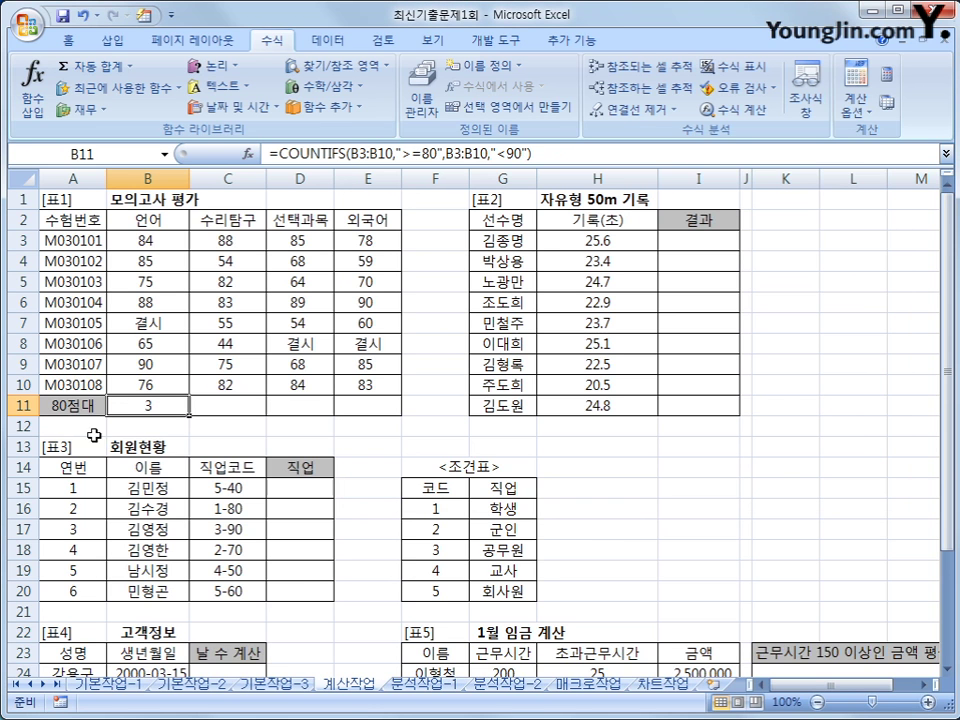
Step: Check the B11 count against the 80점대 scores in the 언어 column
left_click(160, 239)
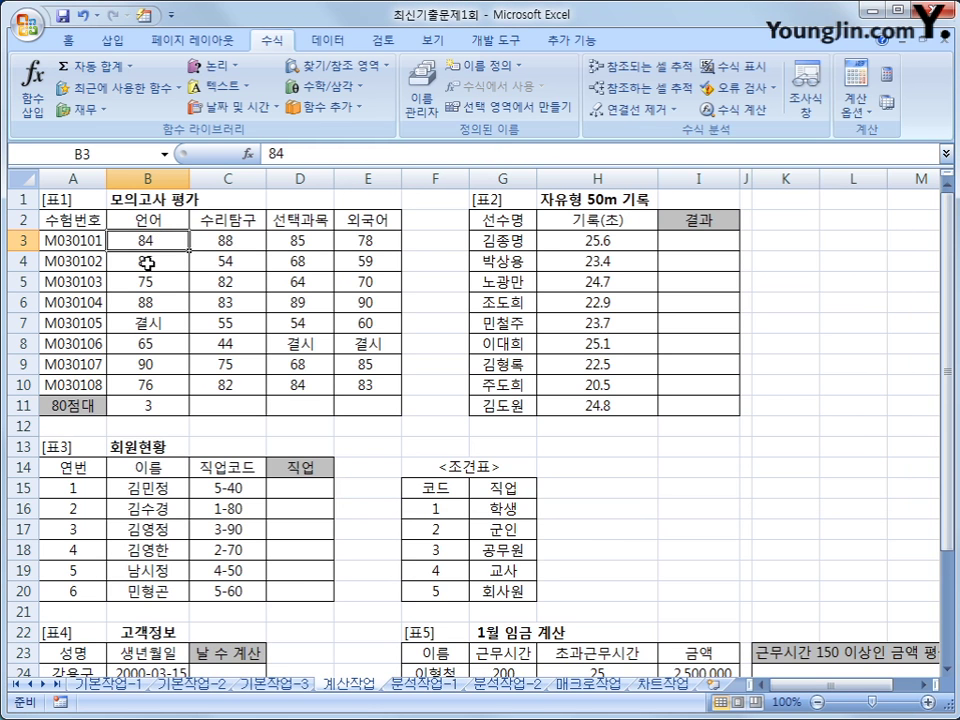
left_click(150, 261)
left_click(163, 303)
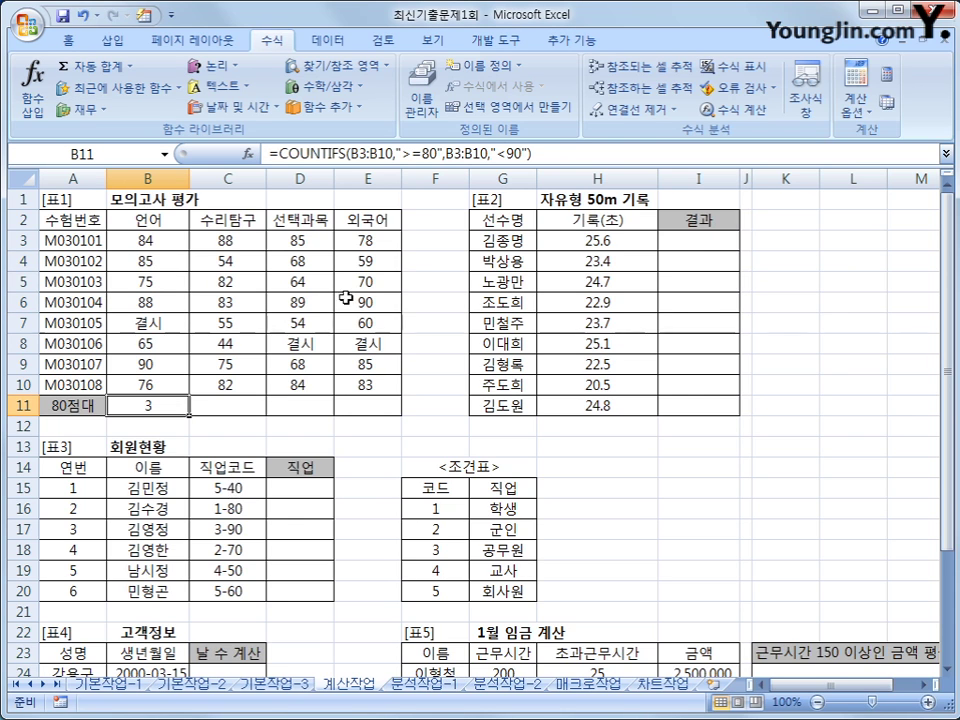
Step: Append &"명" to the end of the COUNTIFS formula in B11
left_click(551, 153)
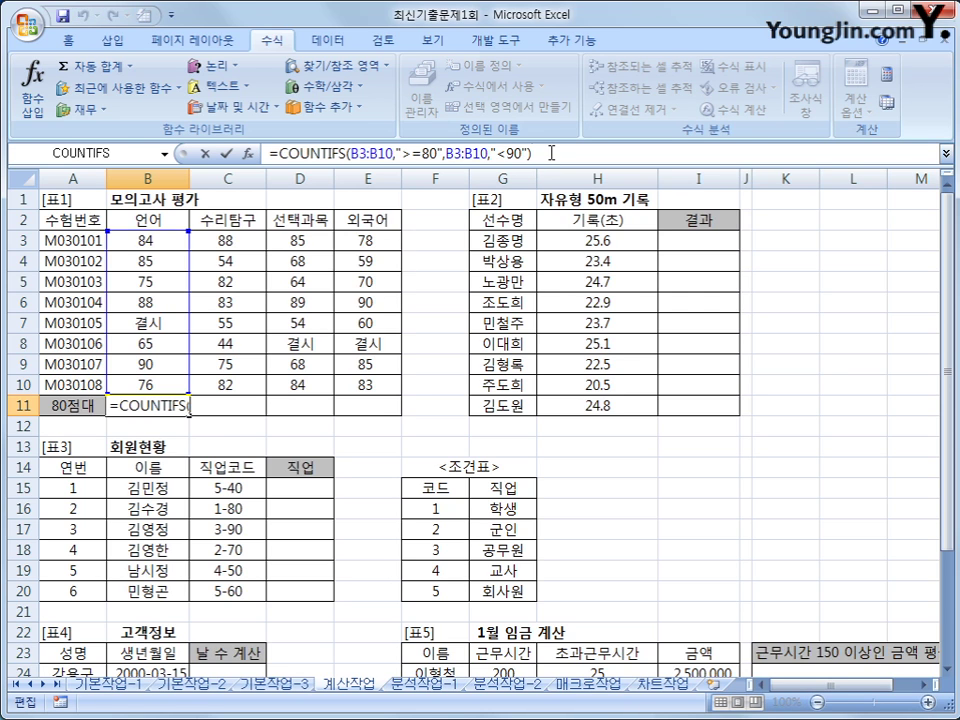
type("&")
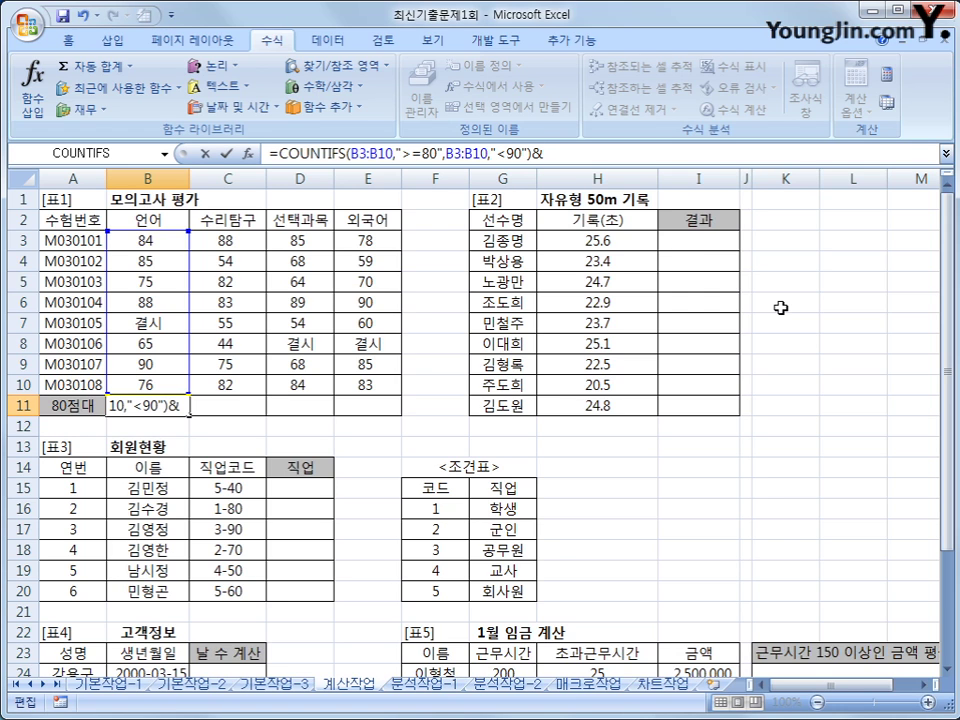
type("\"a")
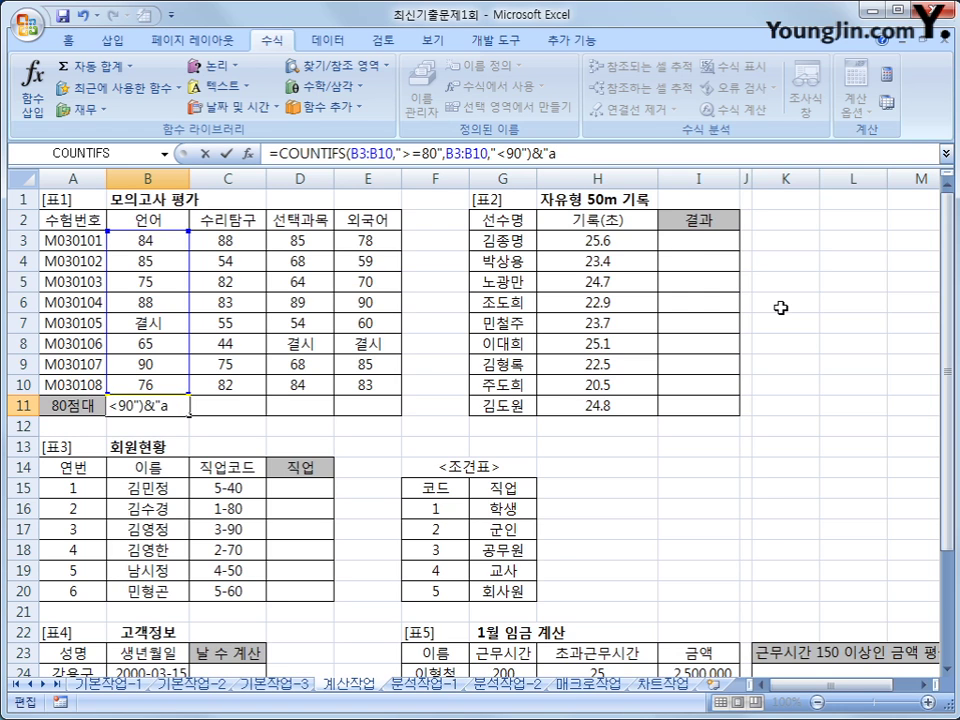
key("BackSpace")
type("명\"")
key("Return")
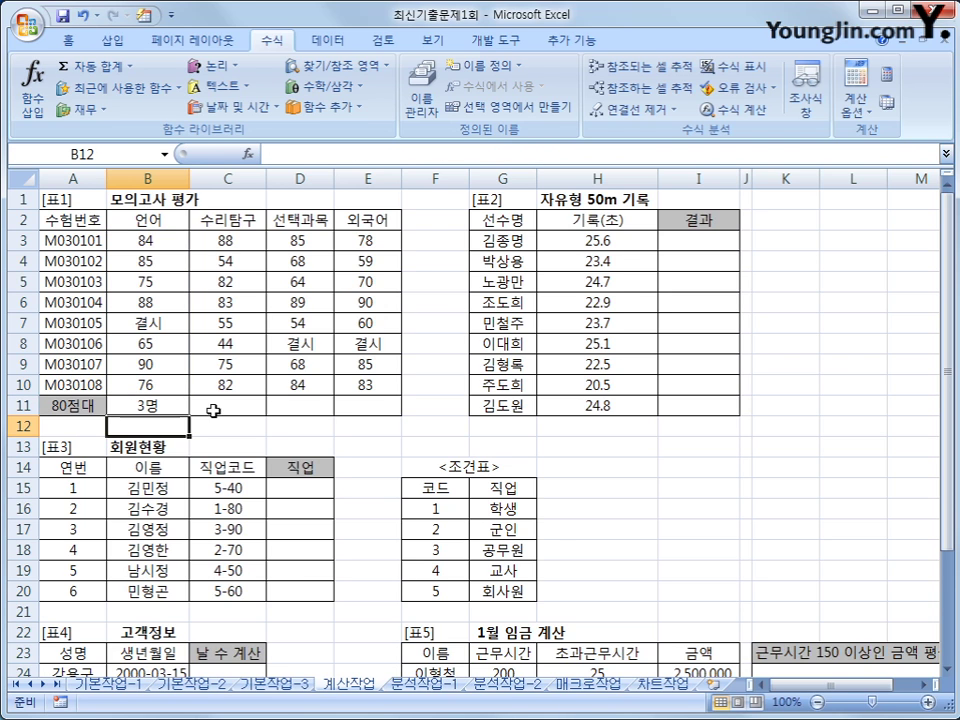
Step: Copy the B11 formula across the 80점대 row through E11 and check the formula in E11
left_click(141, 404)
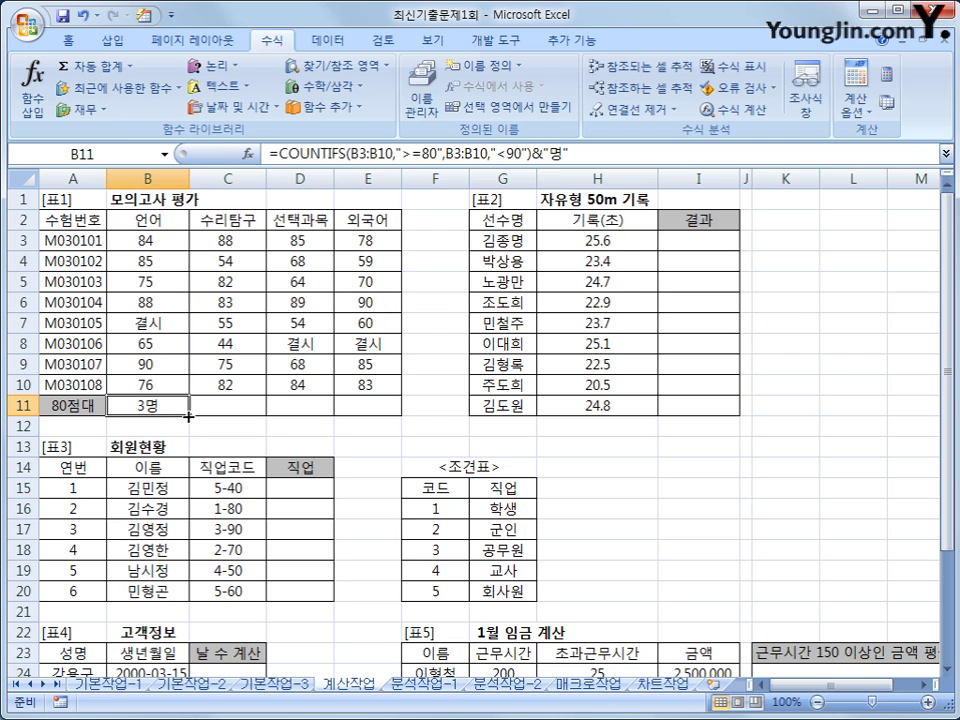
left_click_drag(185, 406, 386, 405)
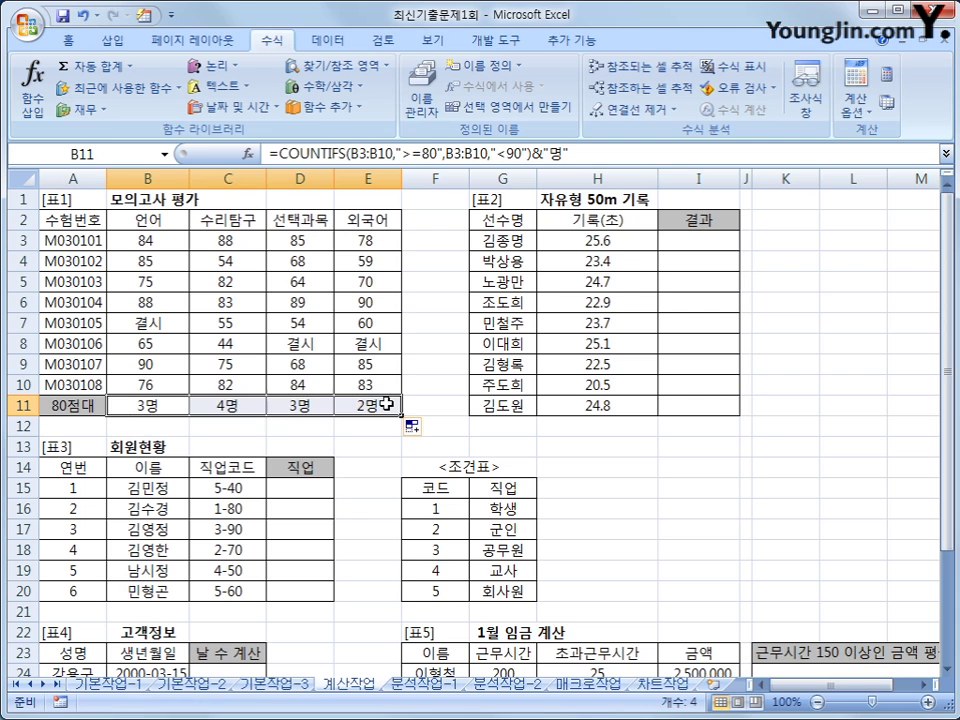
left_click(386, 404)
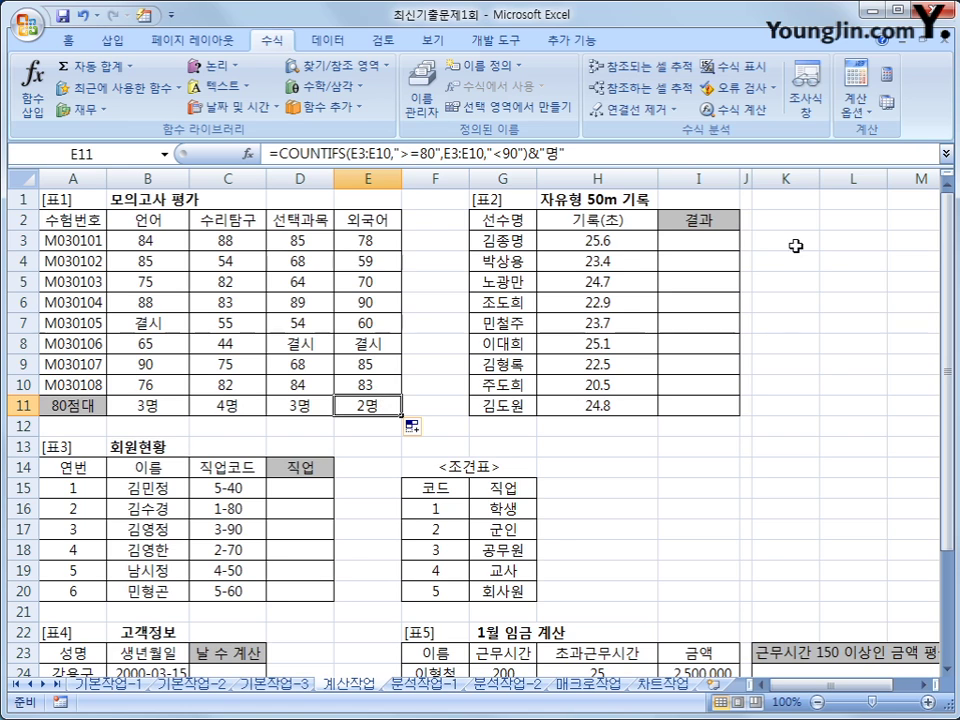
Step: Insert the statistical function SMALL in I3, the first 결과 cell of [표2]
left_click(716, 245)
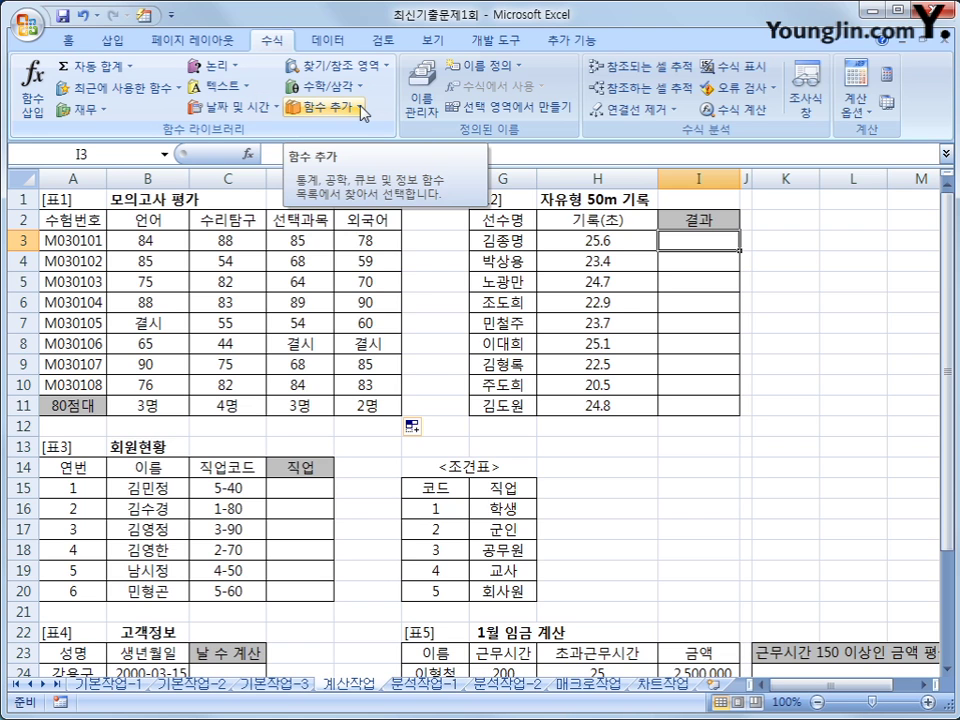
left_click(325, 86)
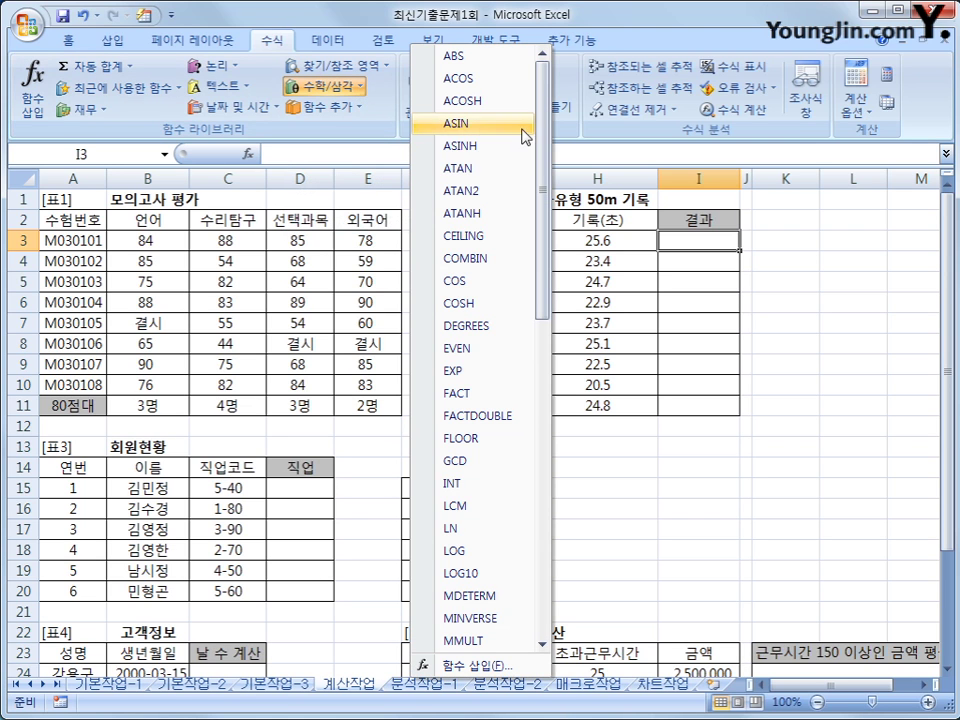
left_click_drag(542, 133, 567, 469)
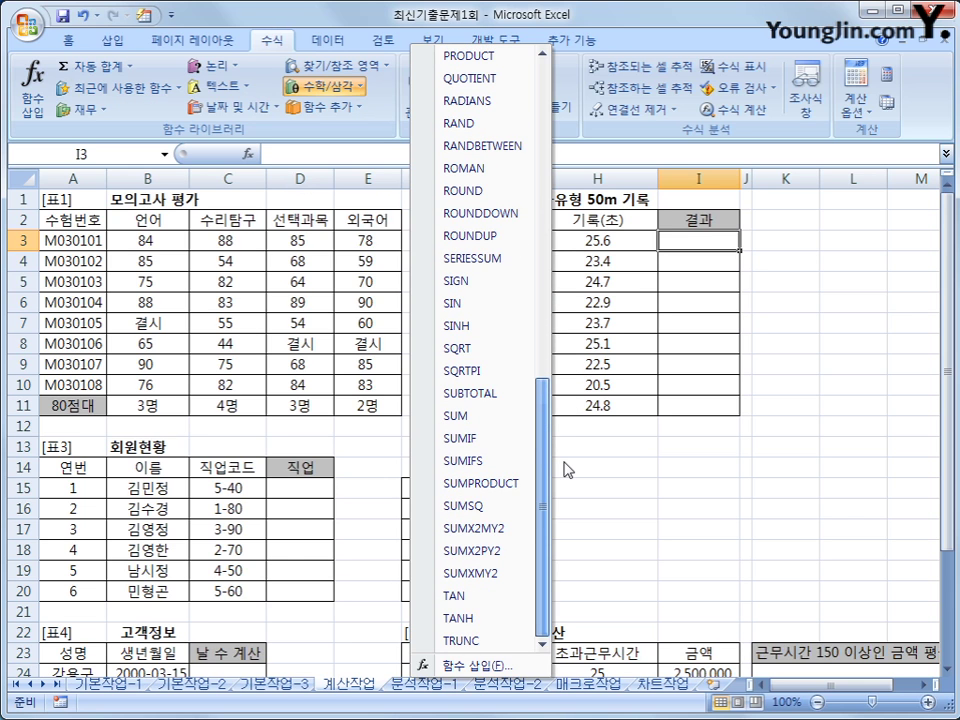
left_click(322, 106)
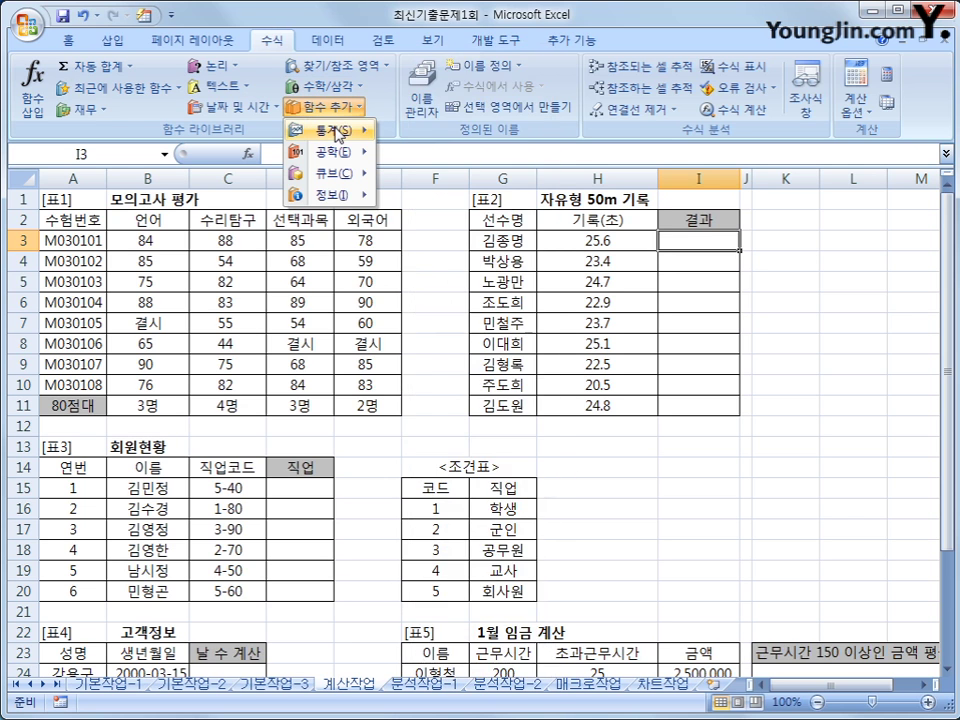
mouse_move(336, 134)
left_click_drag(541, 148, 536, 497)
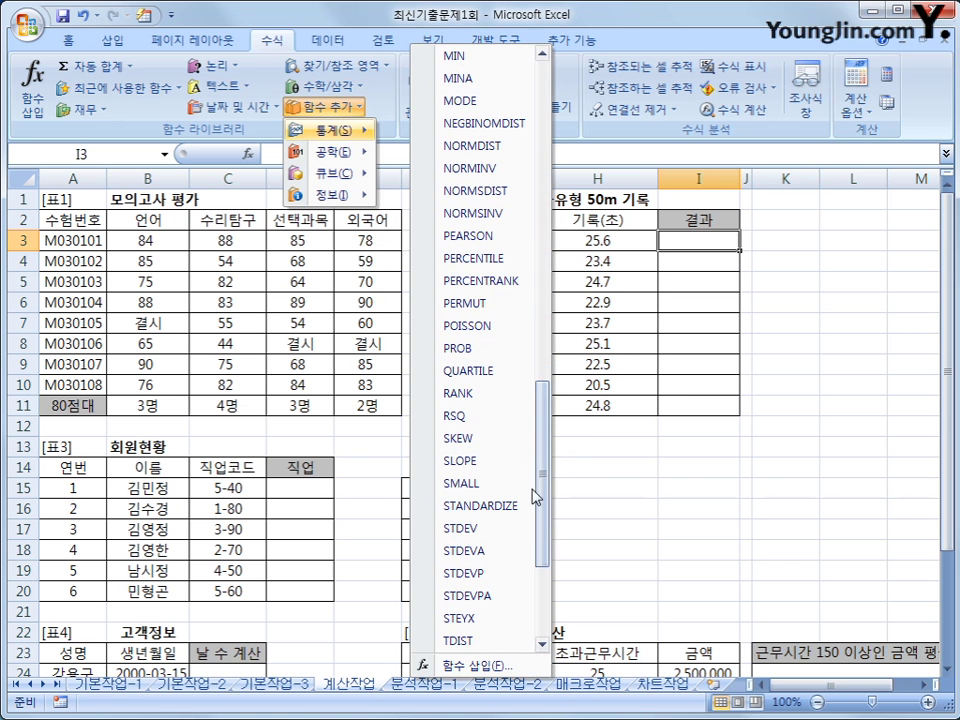
left_click(476, 483)
Step: Set the SMALL function's Array to H3:H11 and K to 5, and complete the formula
left_click_drag(321, 414, 602, 580)
left_click_drag(628, 243, 588, 331)
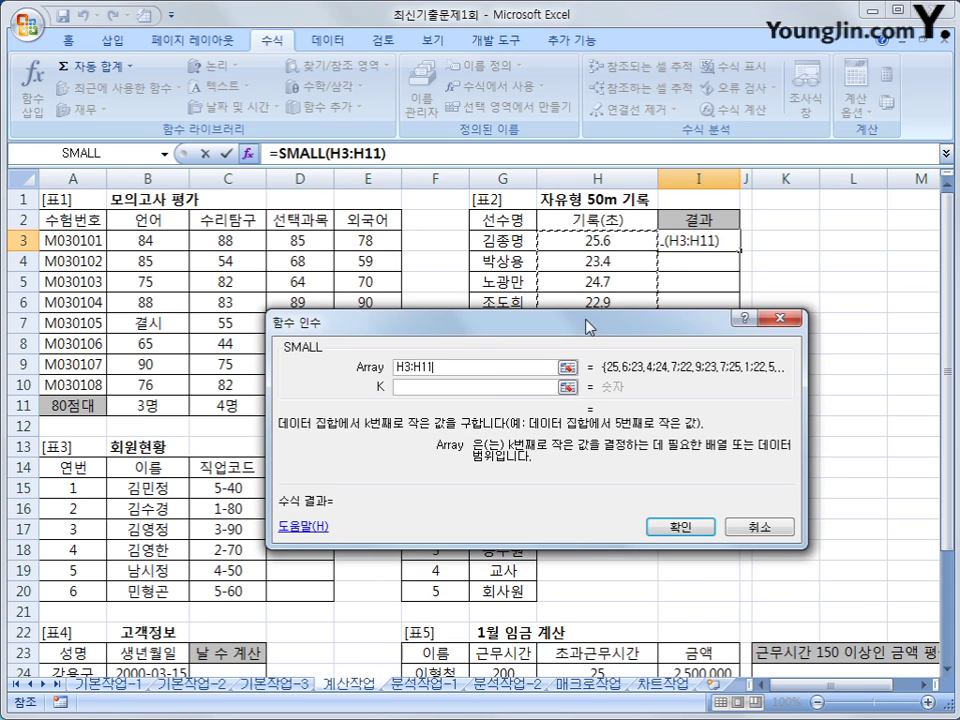
left_click(492, 386)
type("5")
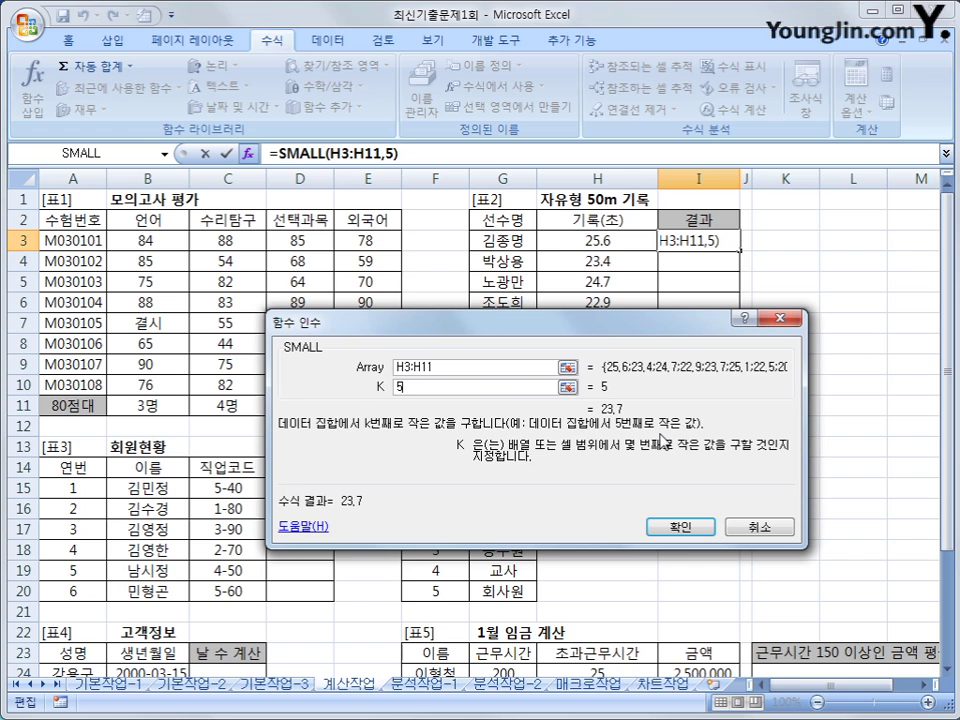
left_click(679, 537)
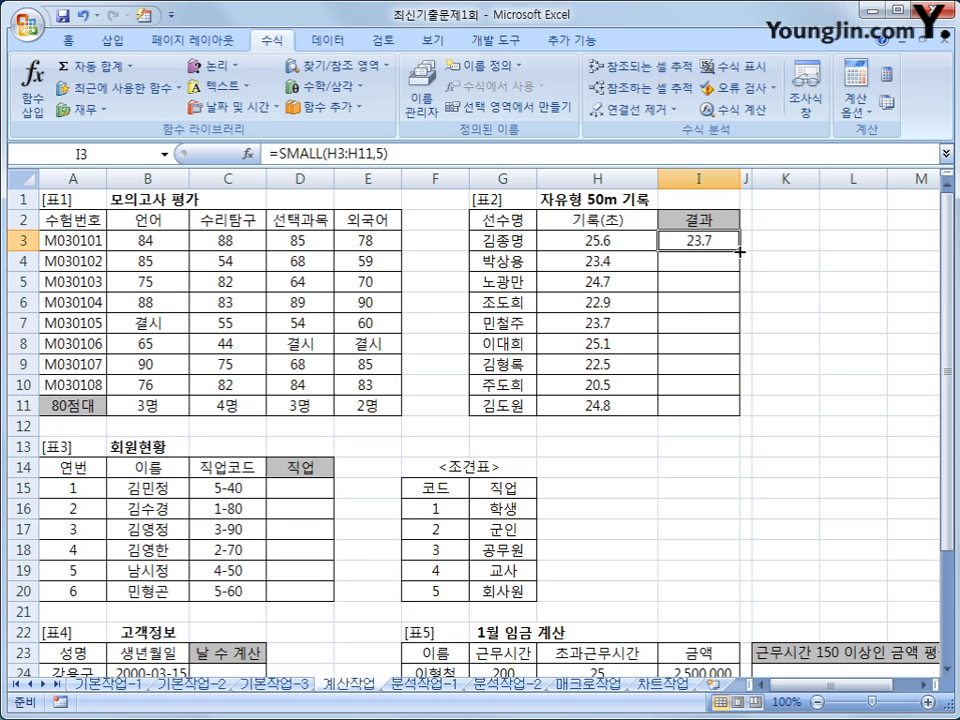
Step: Copy the SMALL formula from I3 down through I11 and compare the copied results with I3
left_click_drag(739, 252, 739, 418)
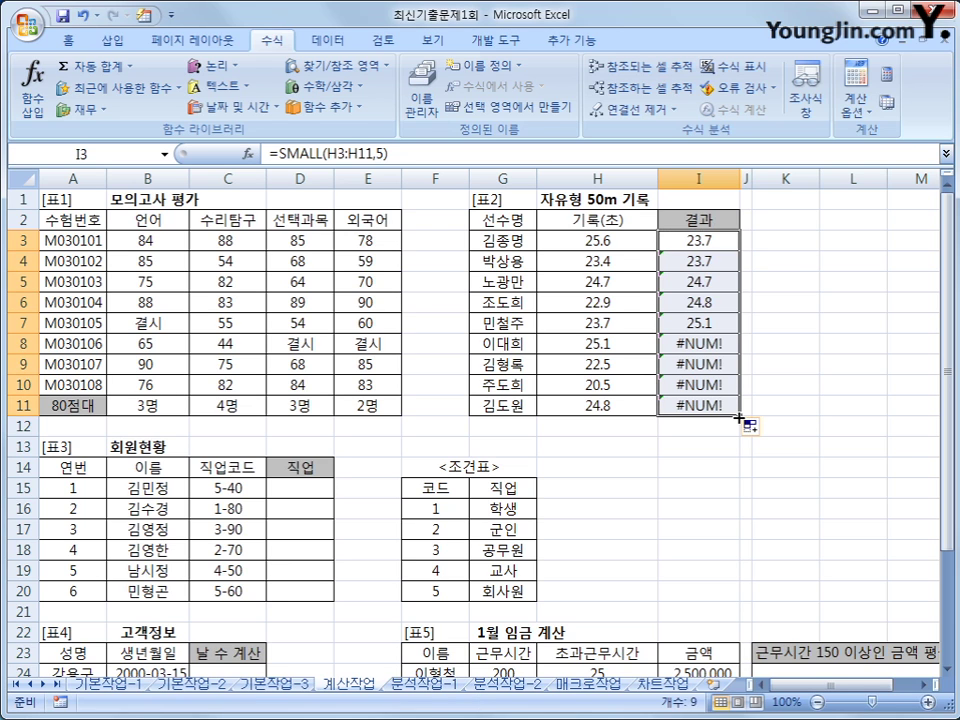
left_click(699, 242)
left_click_drag(691, 262, 697, 410)
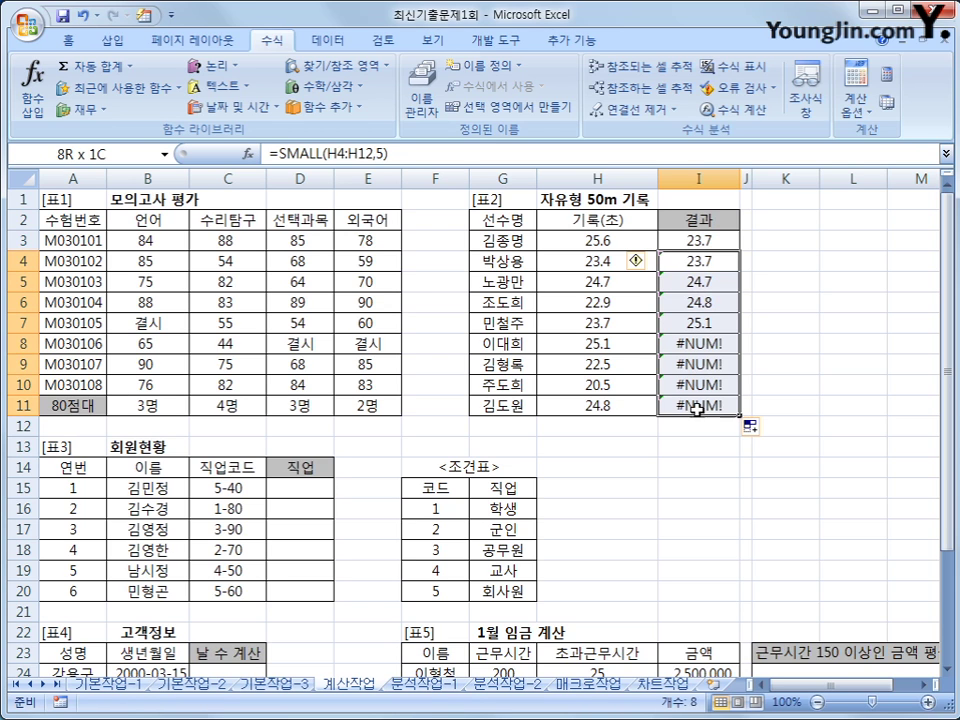
left_click(712, 242)
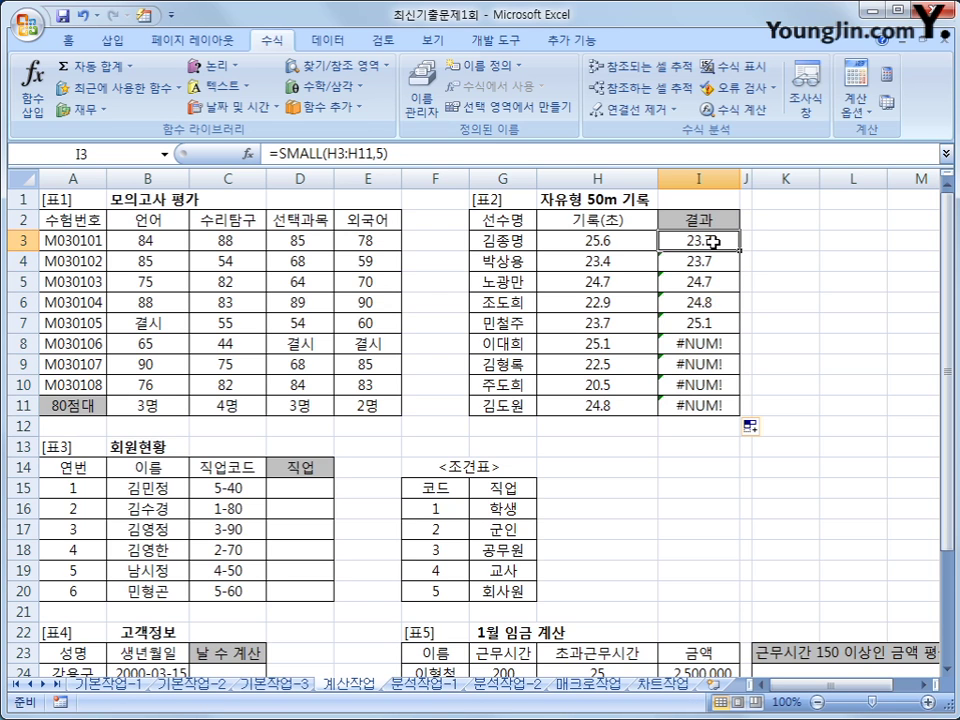
Step: Examine the copied SMALL formulas in I4 through I7 of [표2], tracing the range referenced by the formula in I7
left_click(711, 262)
left_click(704, 282)
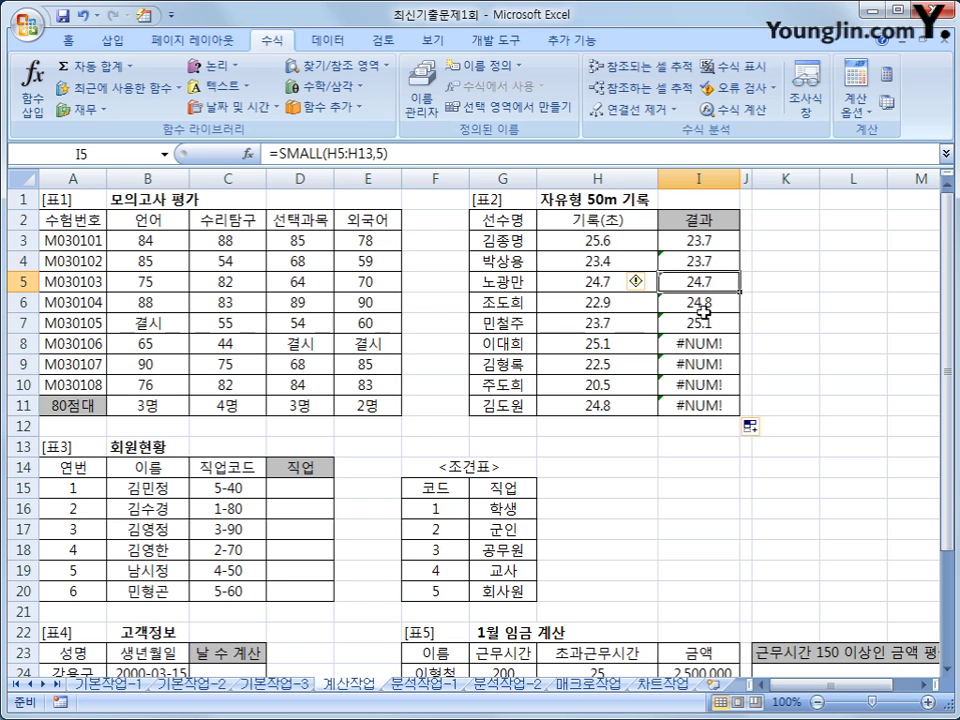
left_click(705, 302)
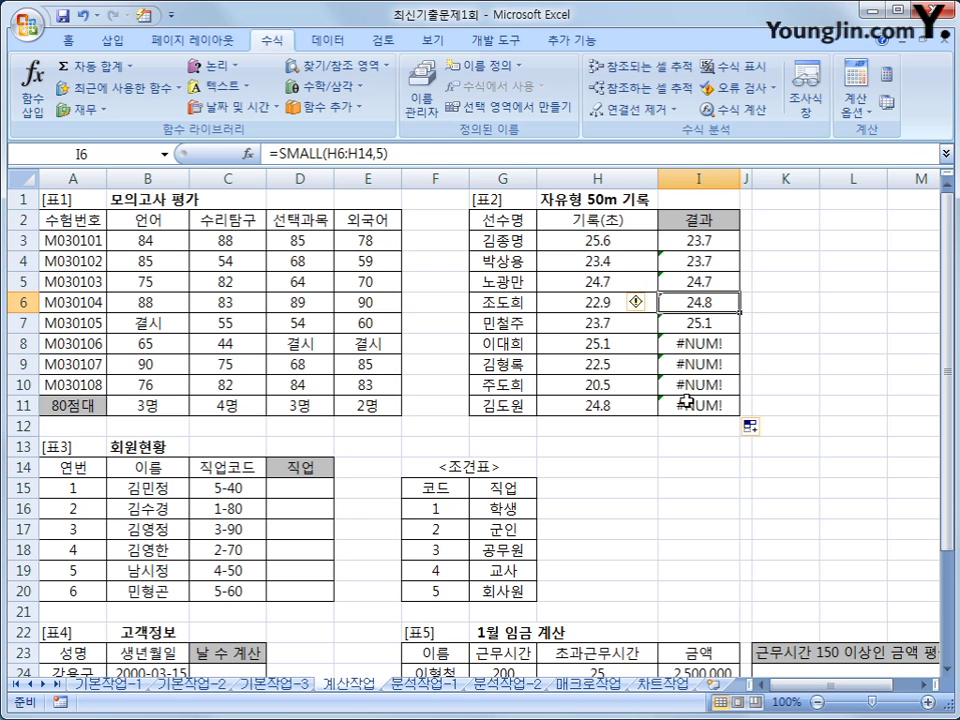
left_click(705, 322)
left_click(420, 153)
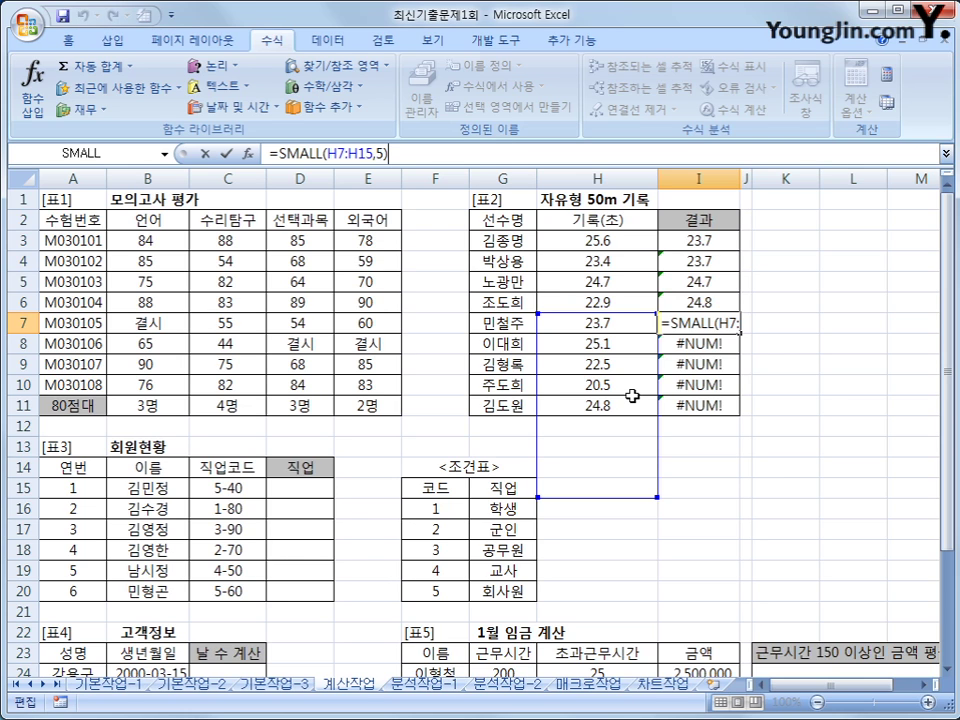
key("ctrl+Return")
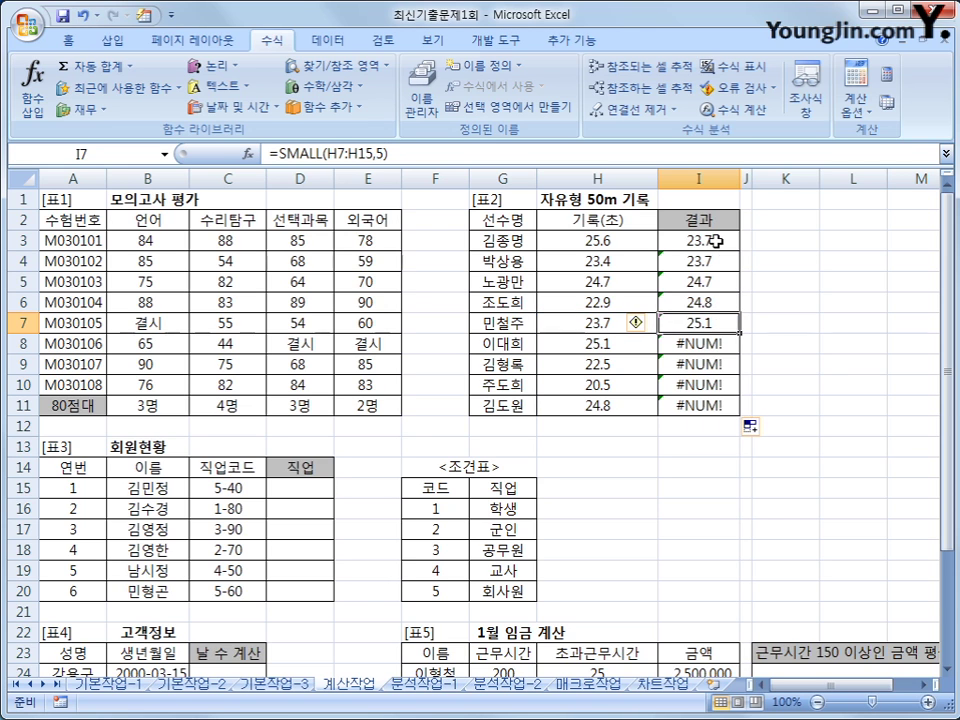
left_click(449, 156)
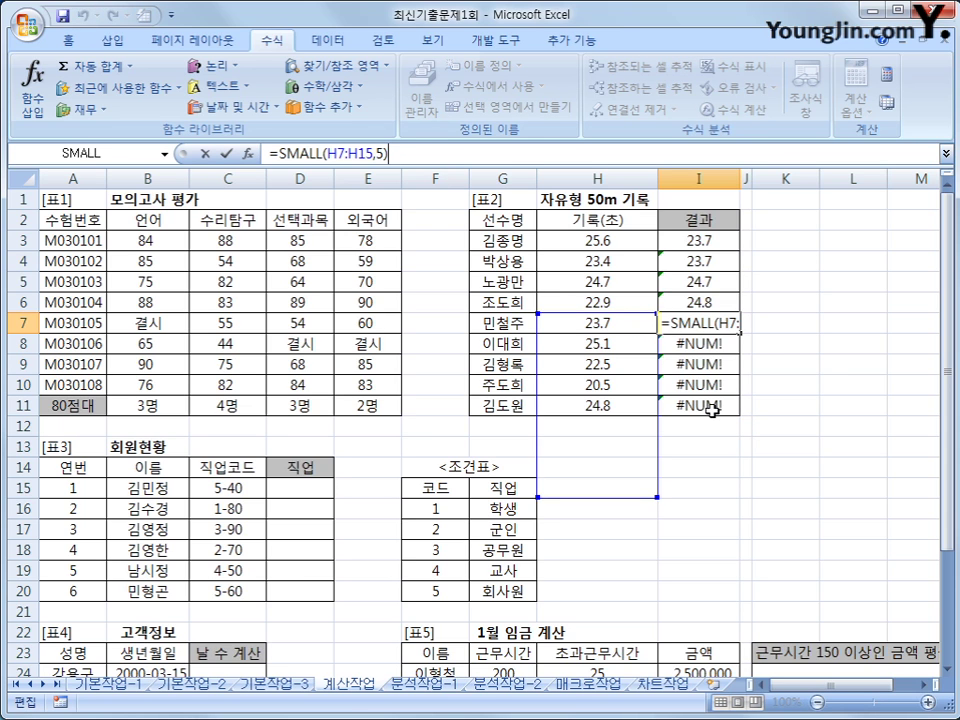
key("Escape")
Step: Make the range in the I3 SMALL formula absolute as $H$3:$H$11, keeping K at 5
left_click(690, 246)
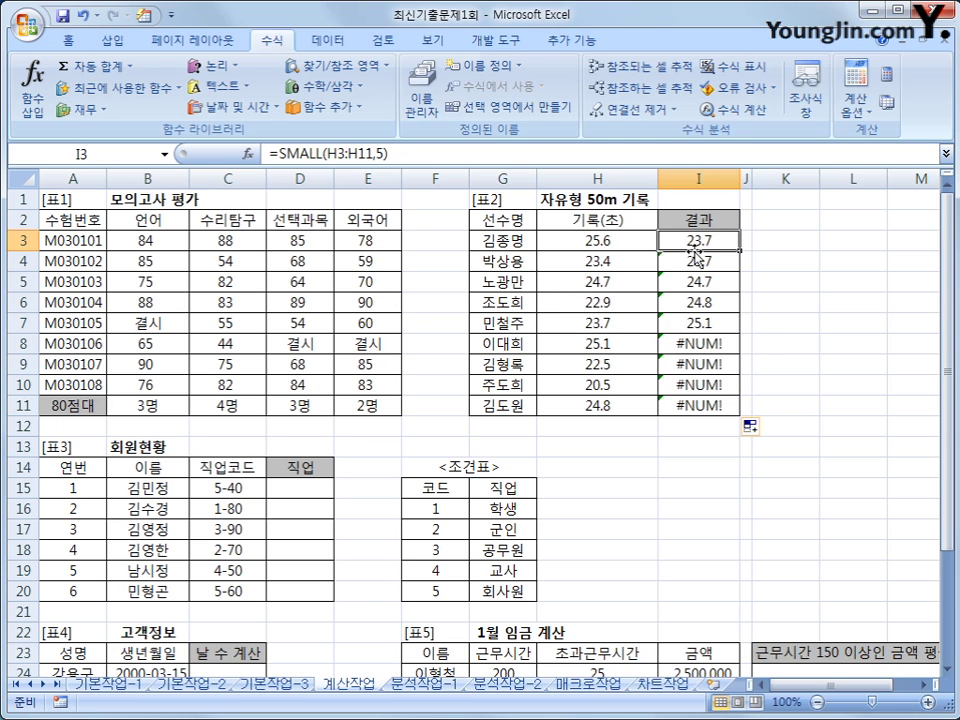
left_click(324, 153)
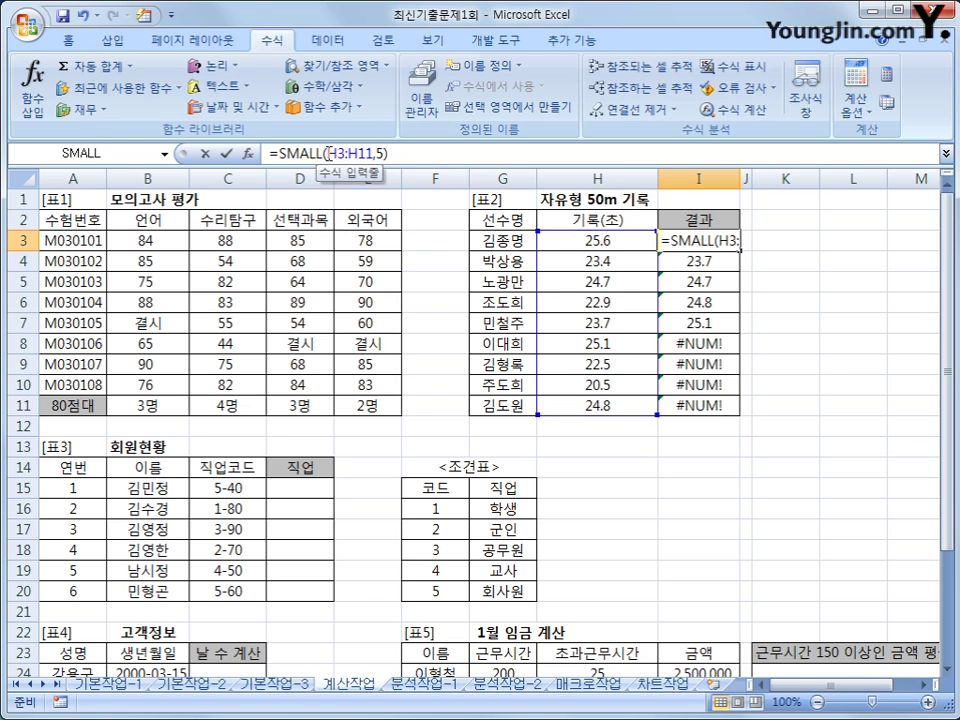
left_click_drag(324, 153, 372, 153)
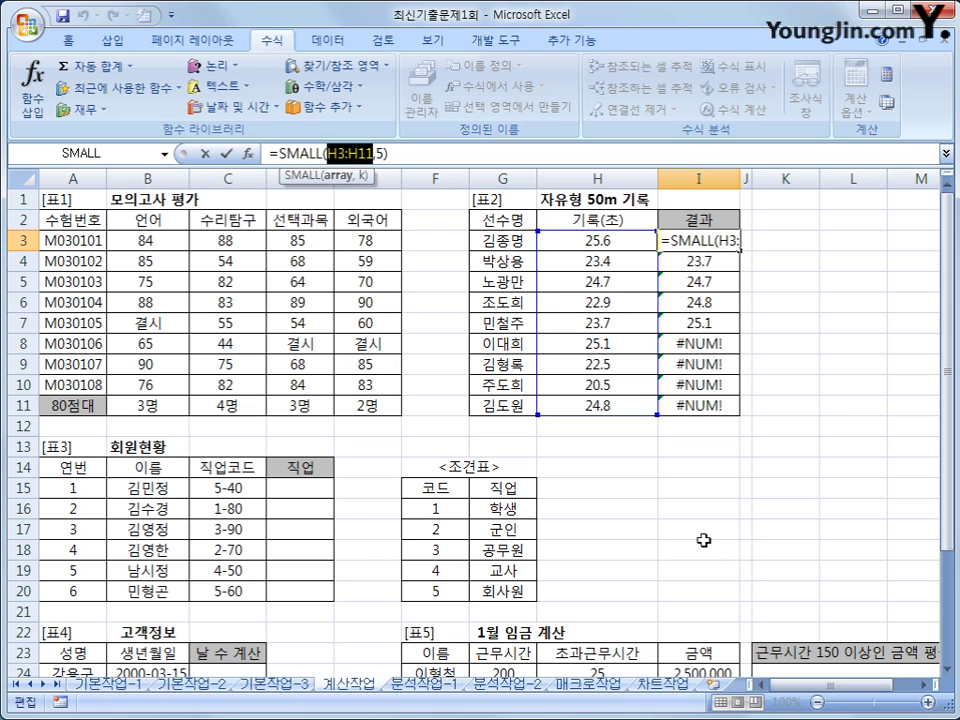
key("F4")
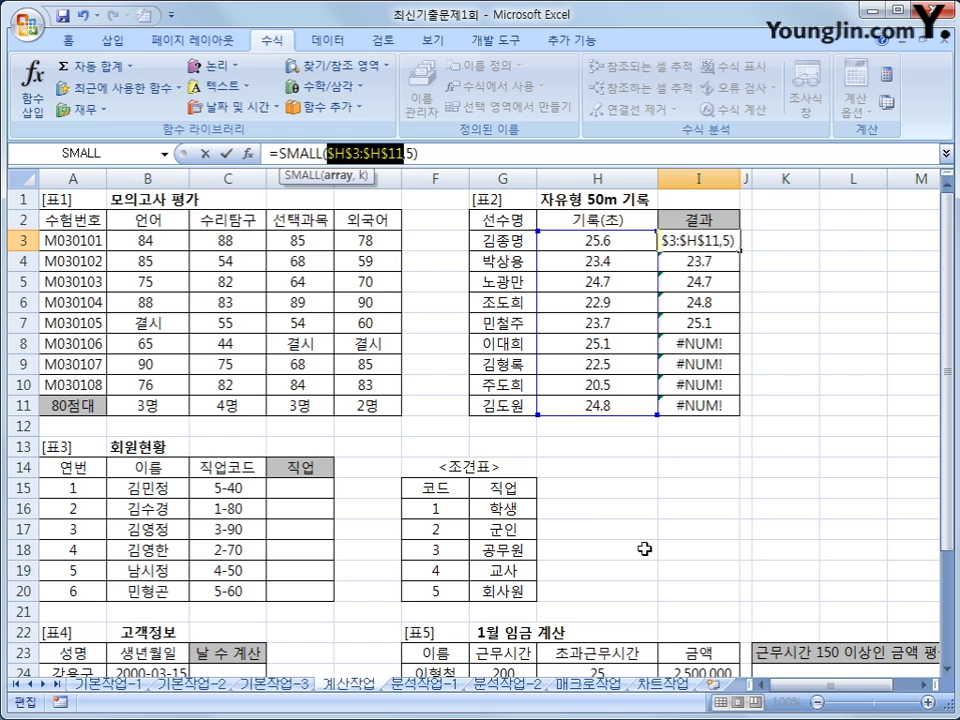
key("Return")
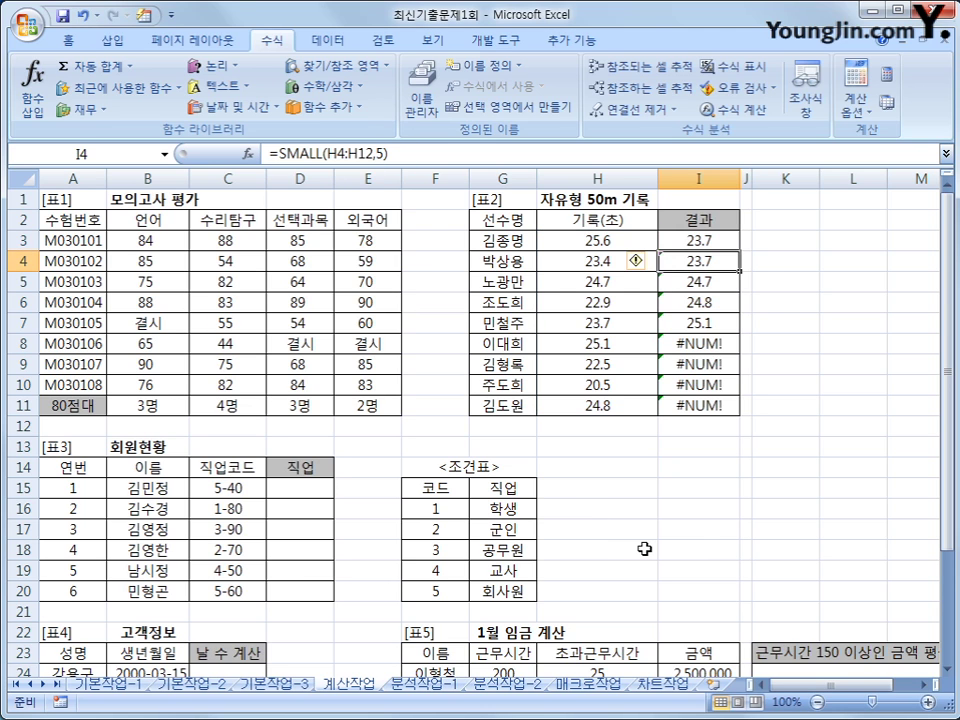
Step: Copy the absolute-range SMALL formula from I3 down through I11 and clear the copies in I4:I11
left_click(666, 240)
left_click_drag(740, 251, 733, 412)
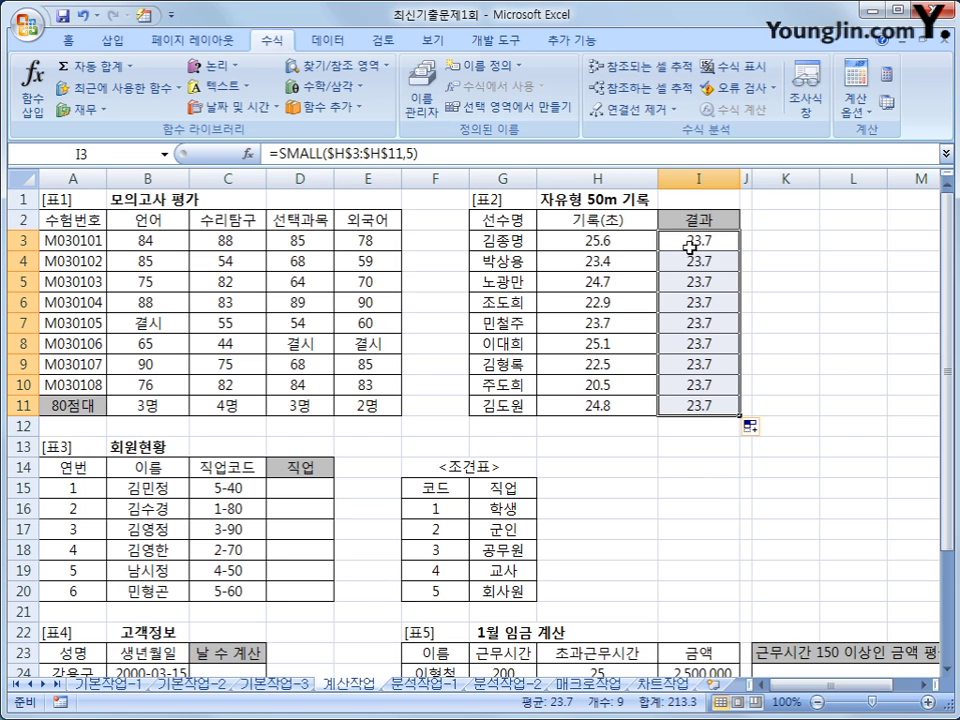
left_click_drag(690, 247, 713, 420)
left_click_drag(690, 262, 725, 405)
key("Delete")
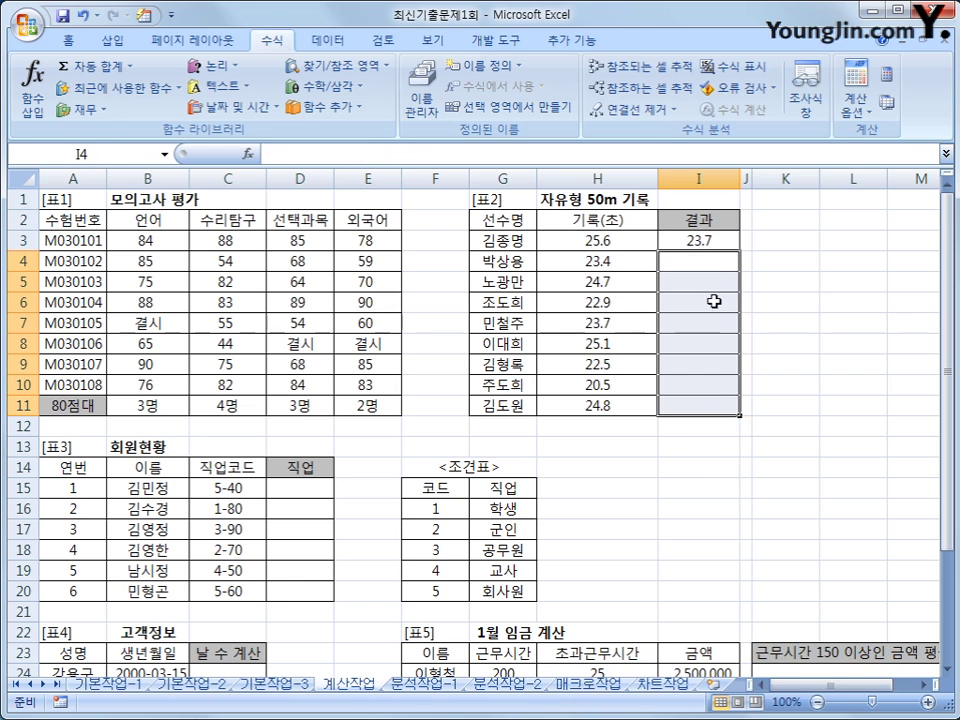
Step: Wrap the SMALL formula in I3 in an IF function whose logical test is SMALL($H$3:$H$11,5)>=H3
left_click(710, 221)
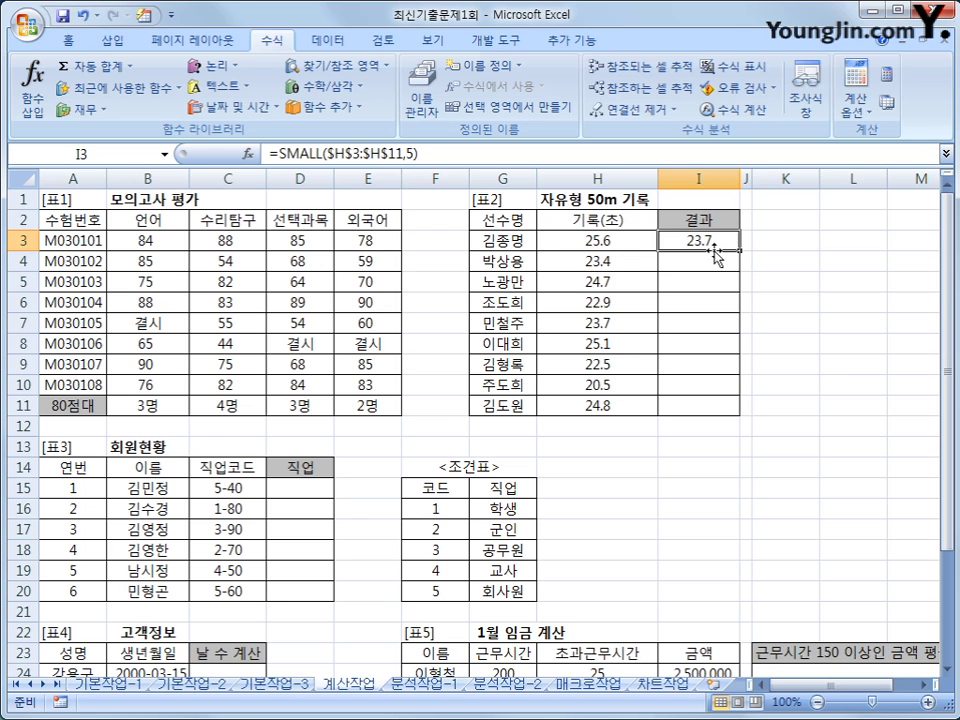
left_click(280, 152)
type("if")
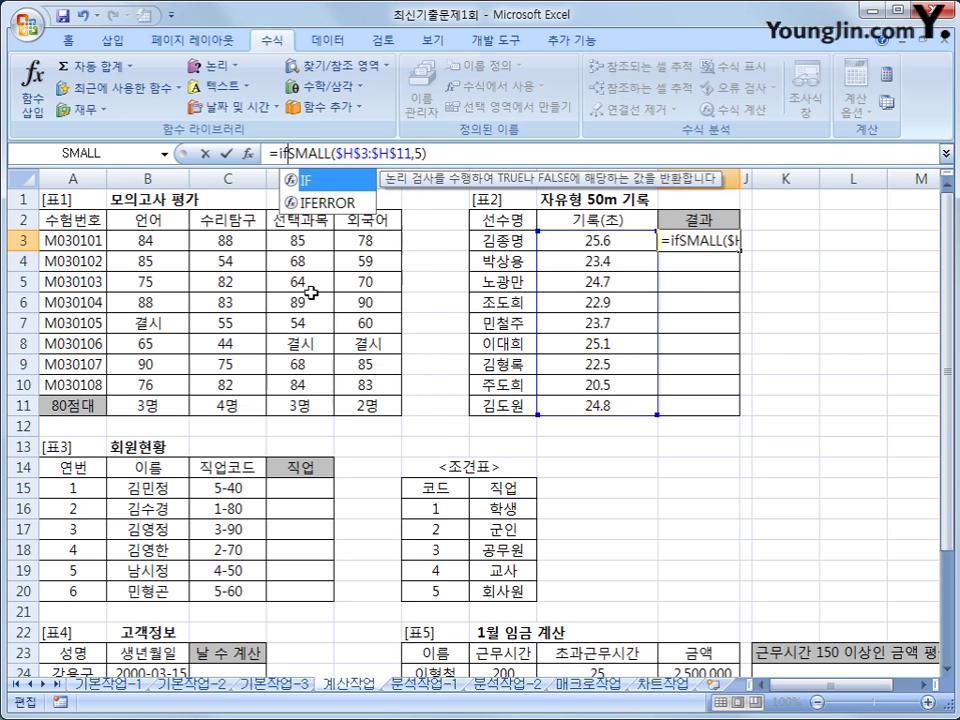
type("(")
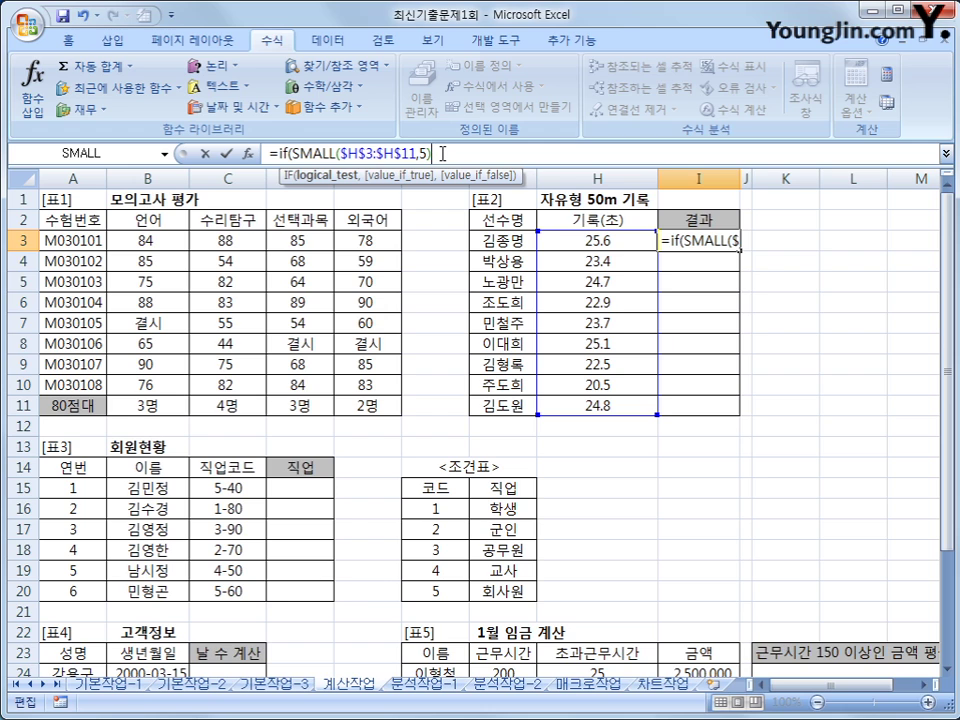
type(">=")
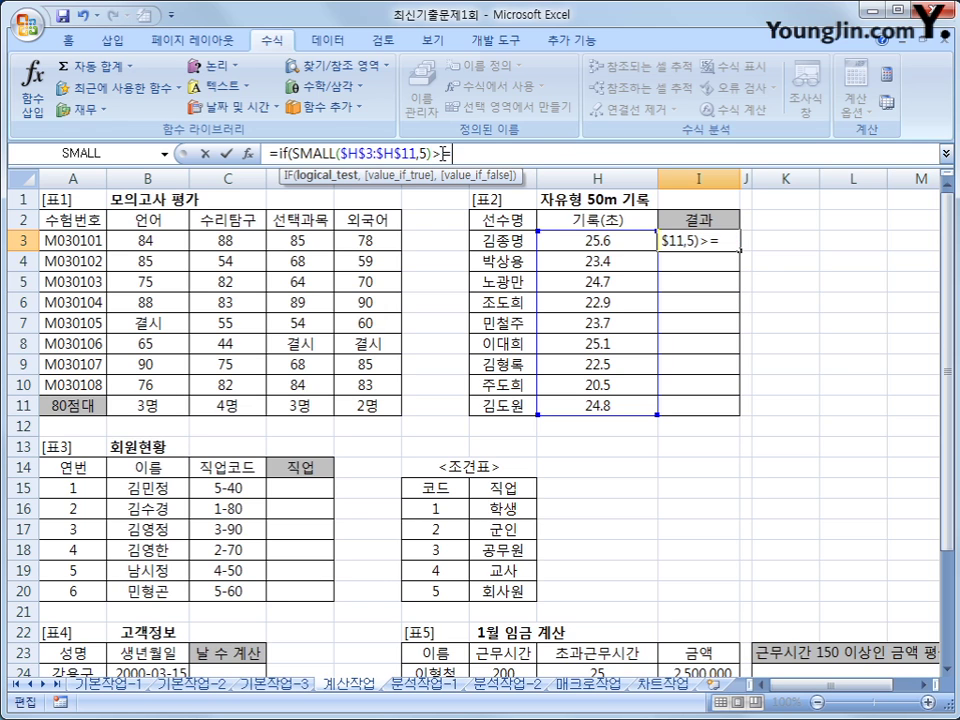
left_click(617, 239)
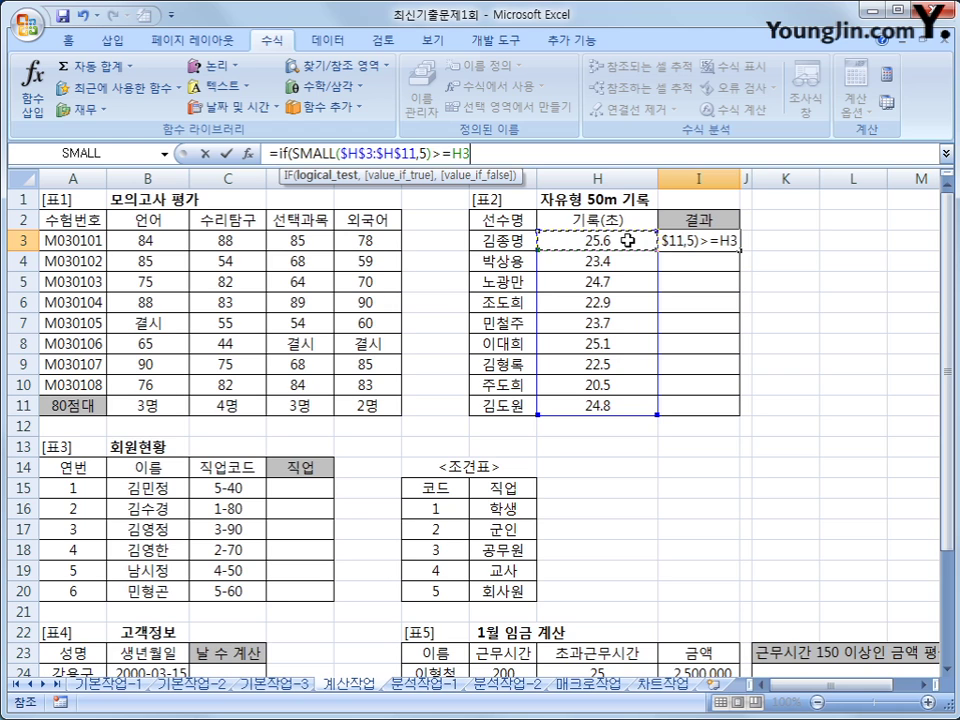
Step: Give the IF in I3 "결승진출" as its true value and empty text "" as its false value, and complete the formula
type(",")
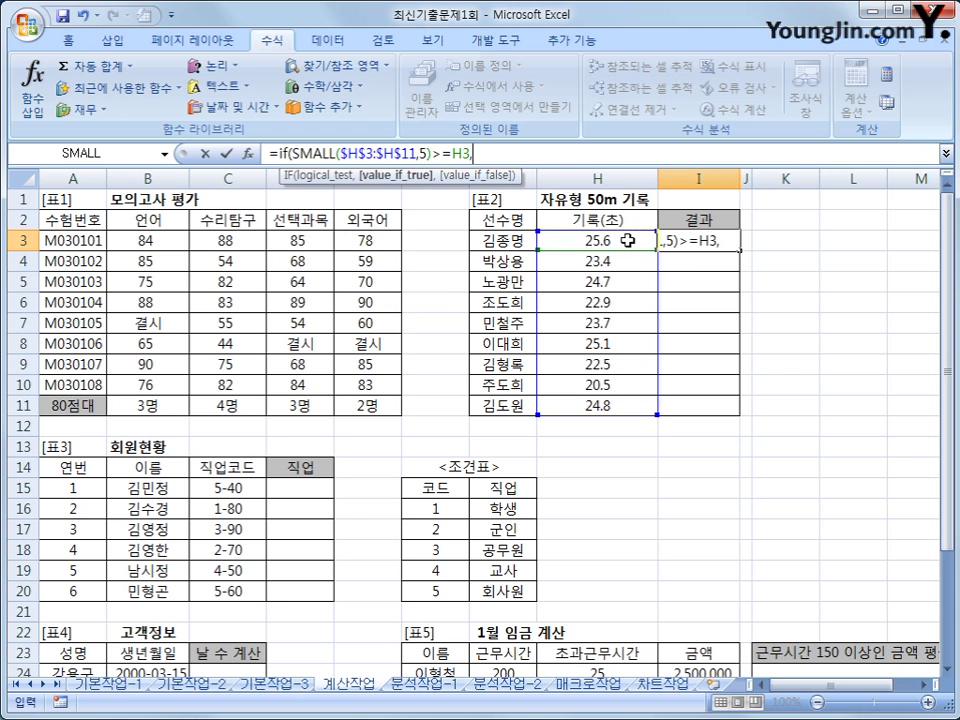
type("\"결승진출\"")
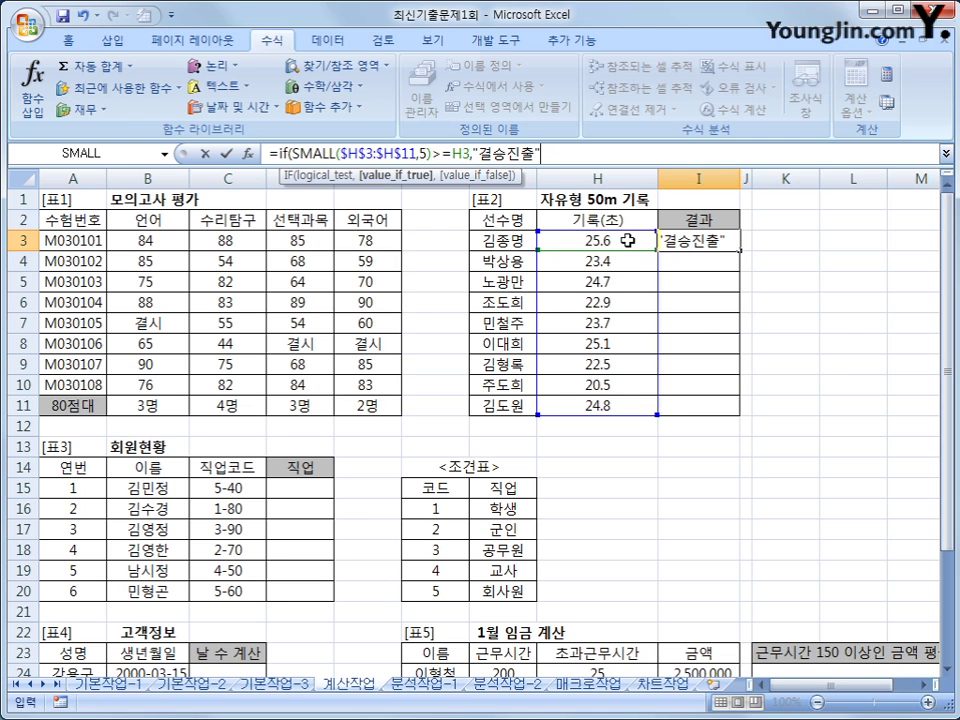
type(",")
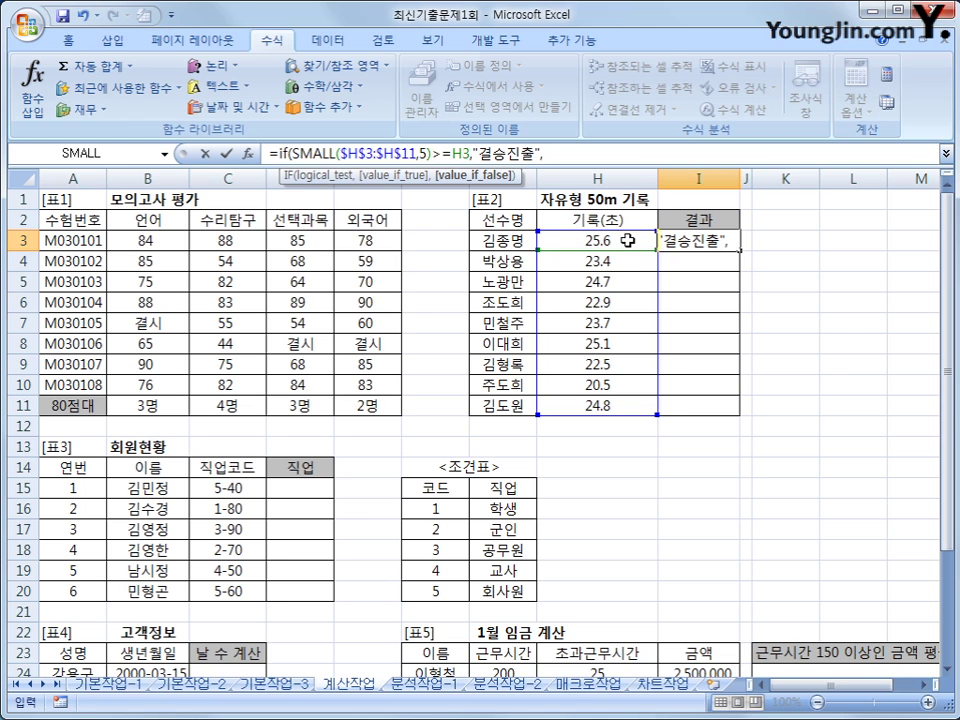
type("\"\"")
type(")")
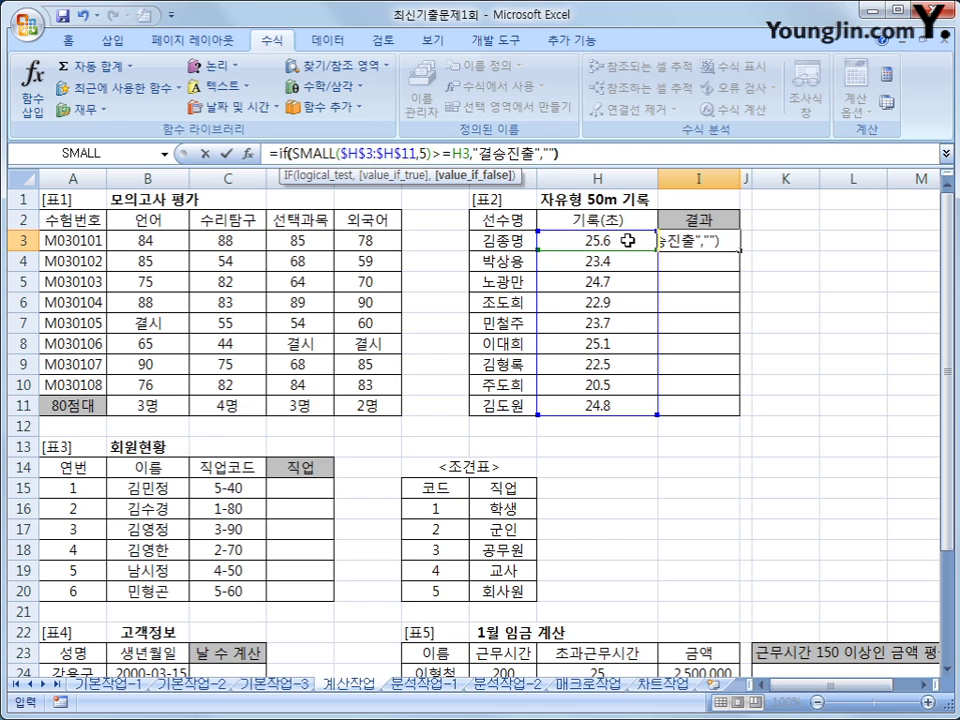
key("Return")
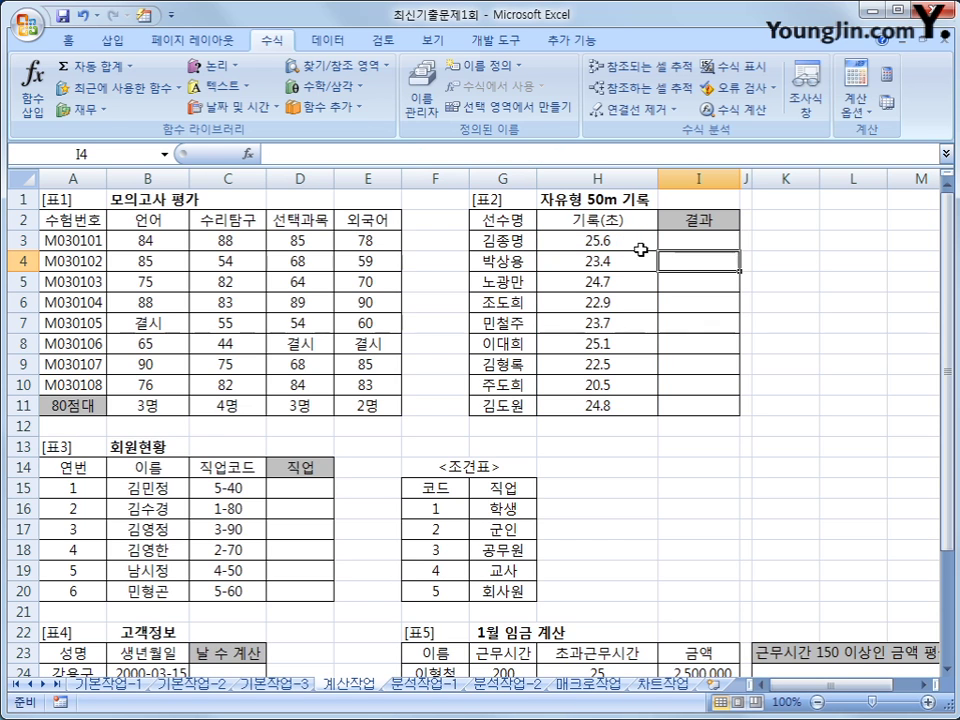
Step: Copy the IF formula from I3 down through I11 and check the formulas in the 결과 column
left_click(715, 244)
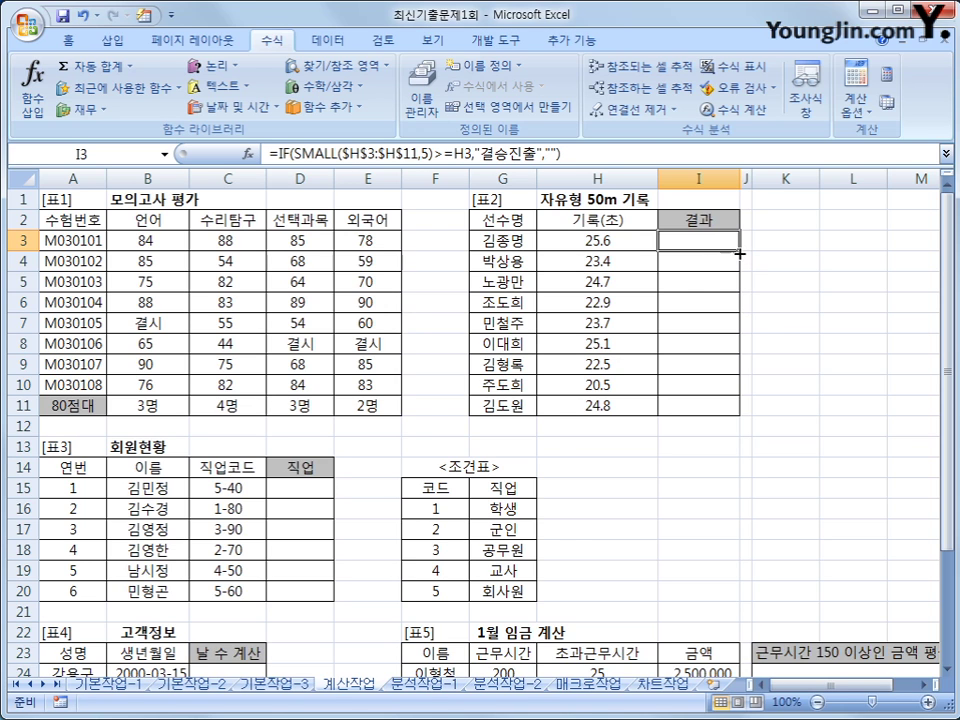
left_click_drag(740, 251, 733, 410)
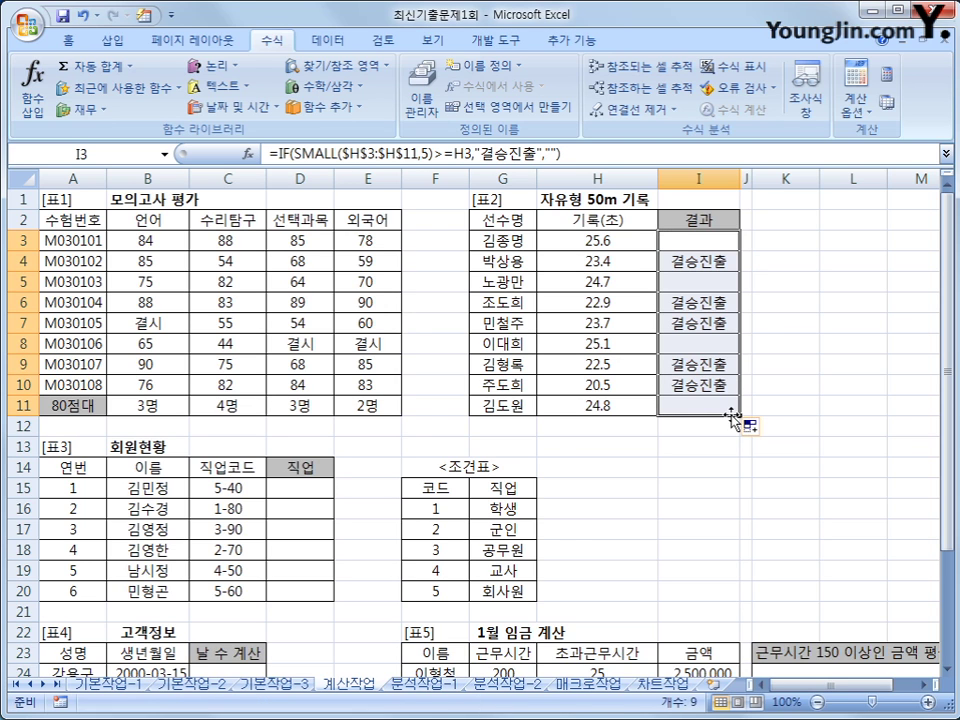
left_click(718, 384)
left_click(722, 364)
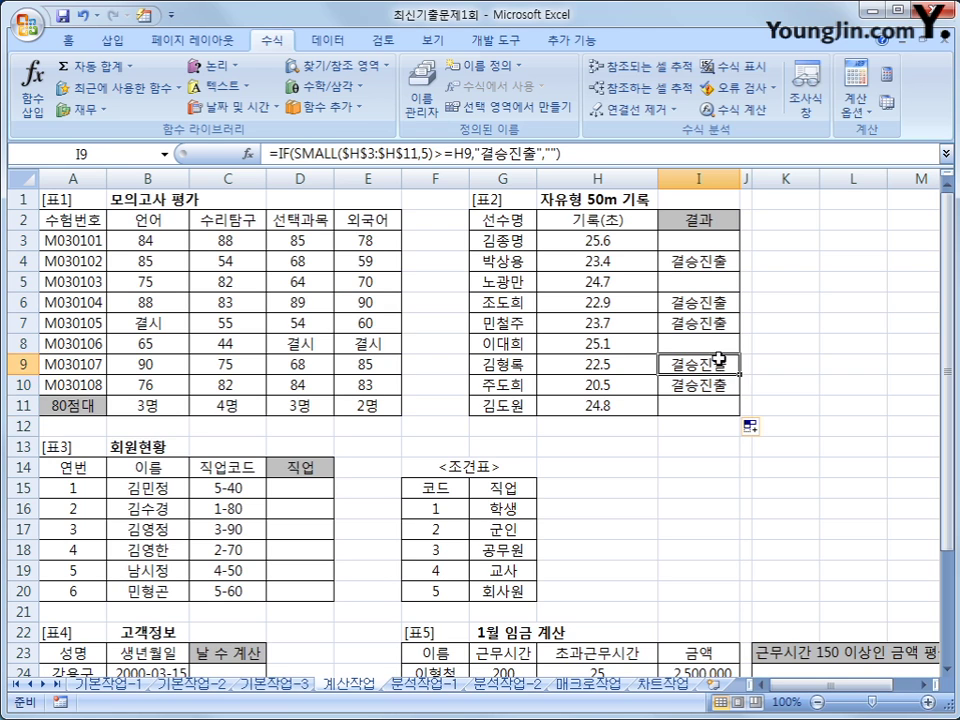
left_click(718, 323)
left_click(716, 302)
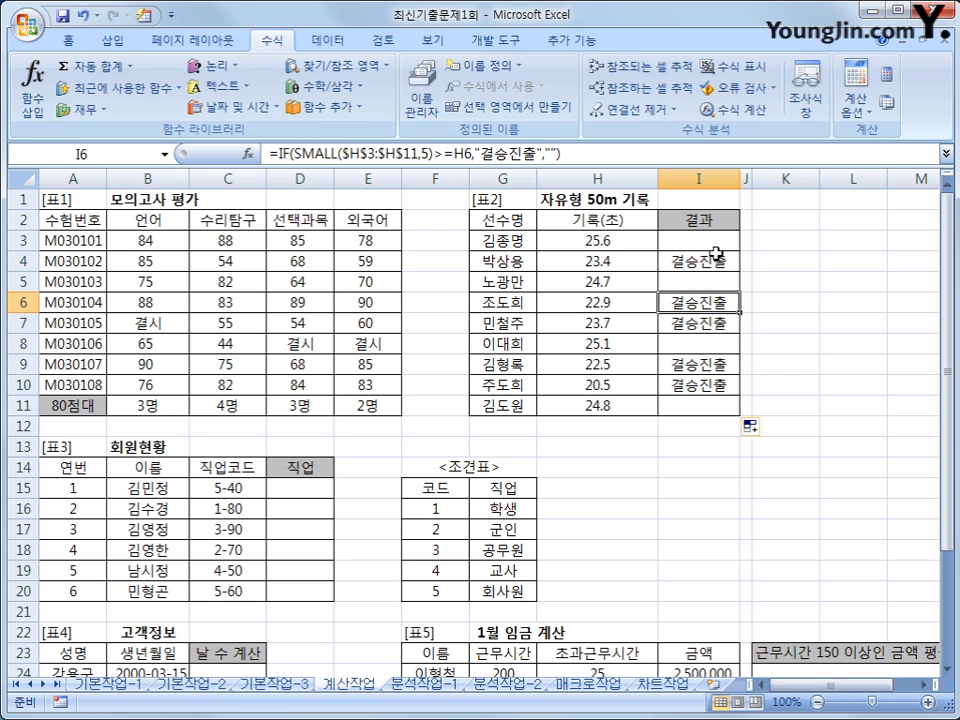
left_click(716, 259)
left_click(716, 237)
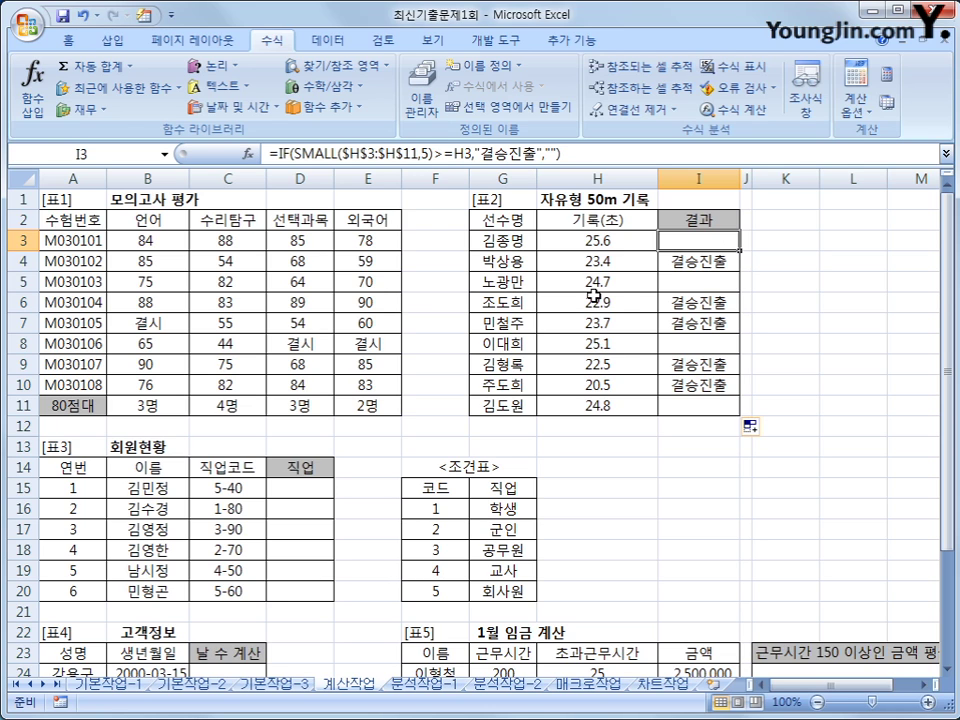
Step: Examine the 직업코드 values in C15:C20 of [표3] against the <조견표> lookup table in F15:G20 for the 직업 column
left_click(316, 493)
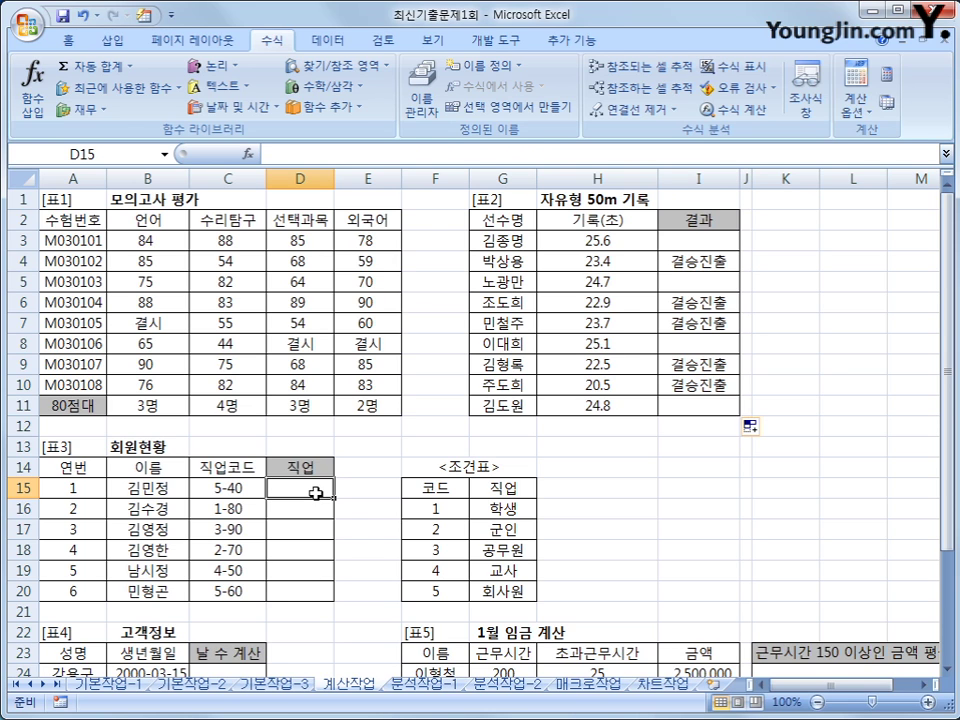
scroll(316, 493, "down", 1)
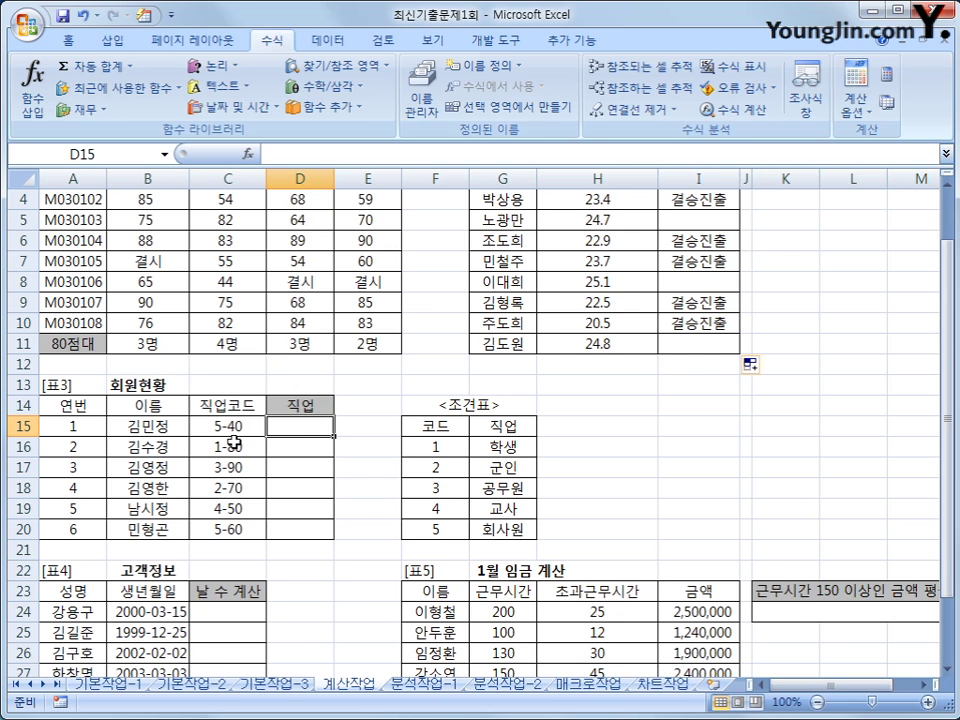
left_click_drag(230, 426, 230, 524)
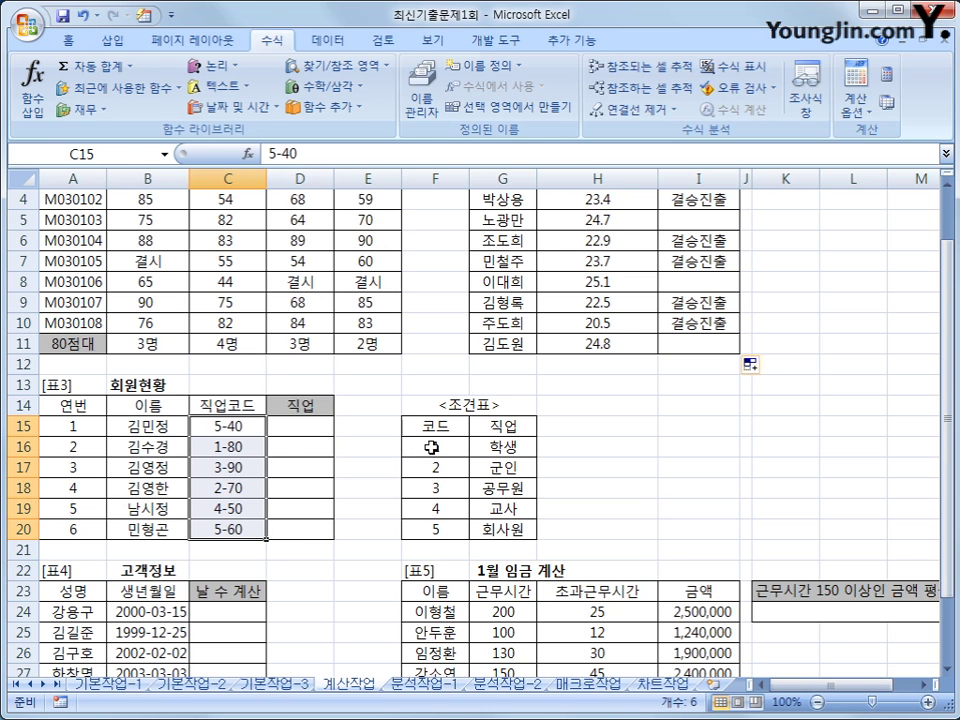
left_click_drag(435, 447, 486, 543)
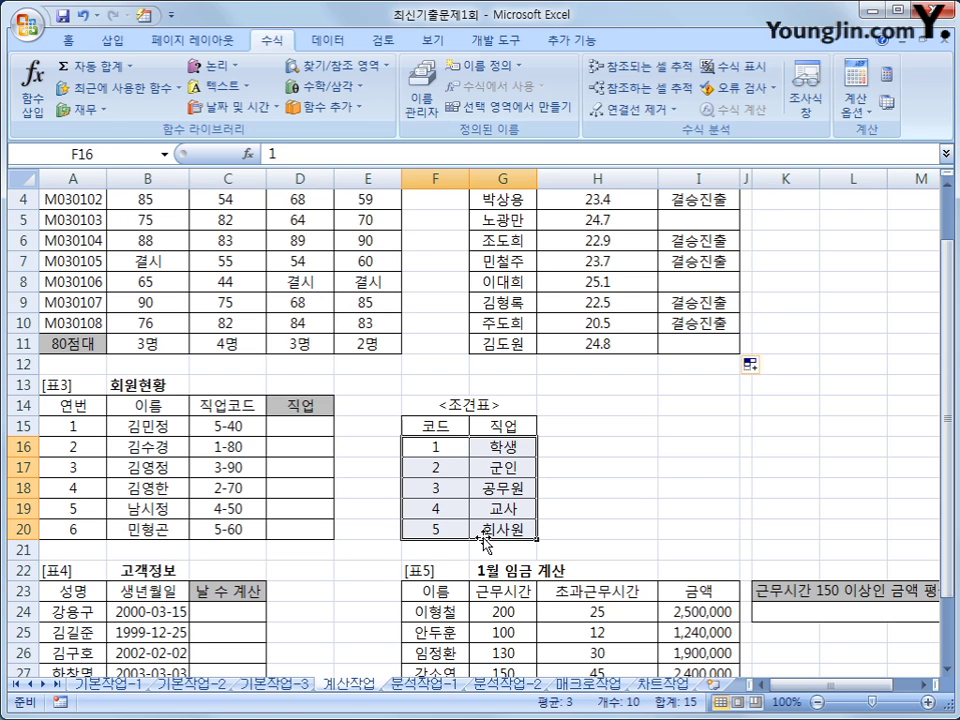
left_click(240, 427)
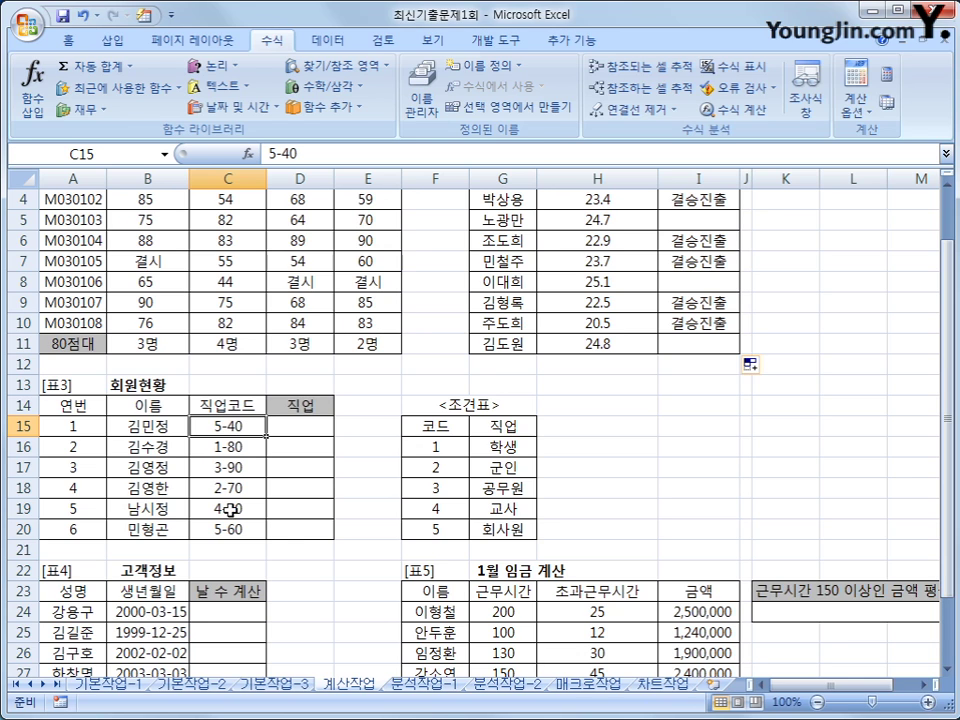
left_click(486, 446)
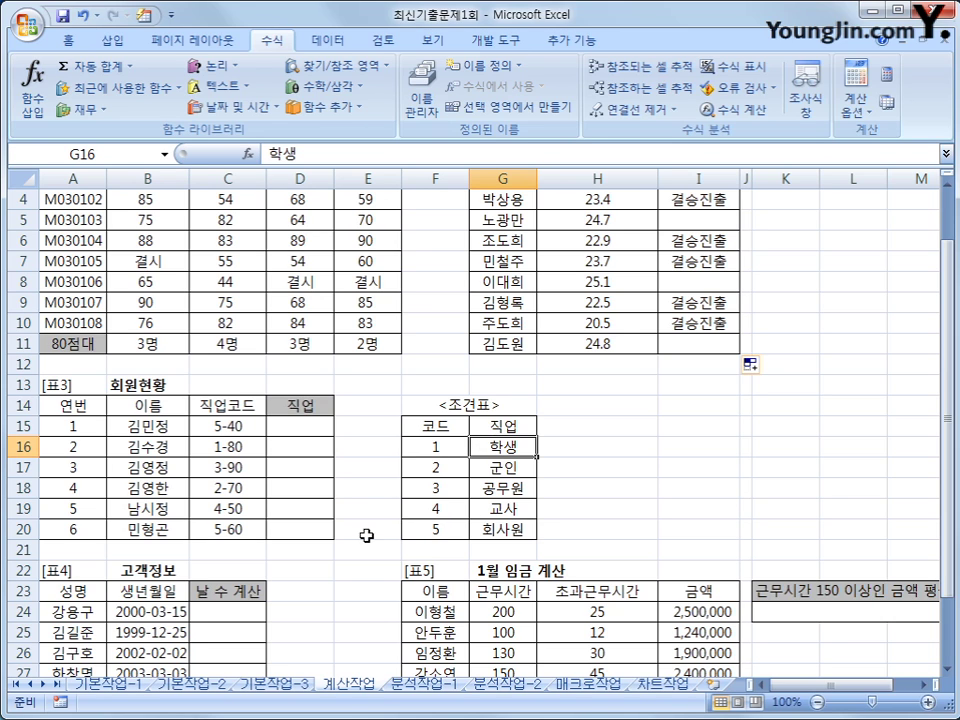
left_click(280, 430)
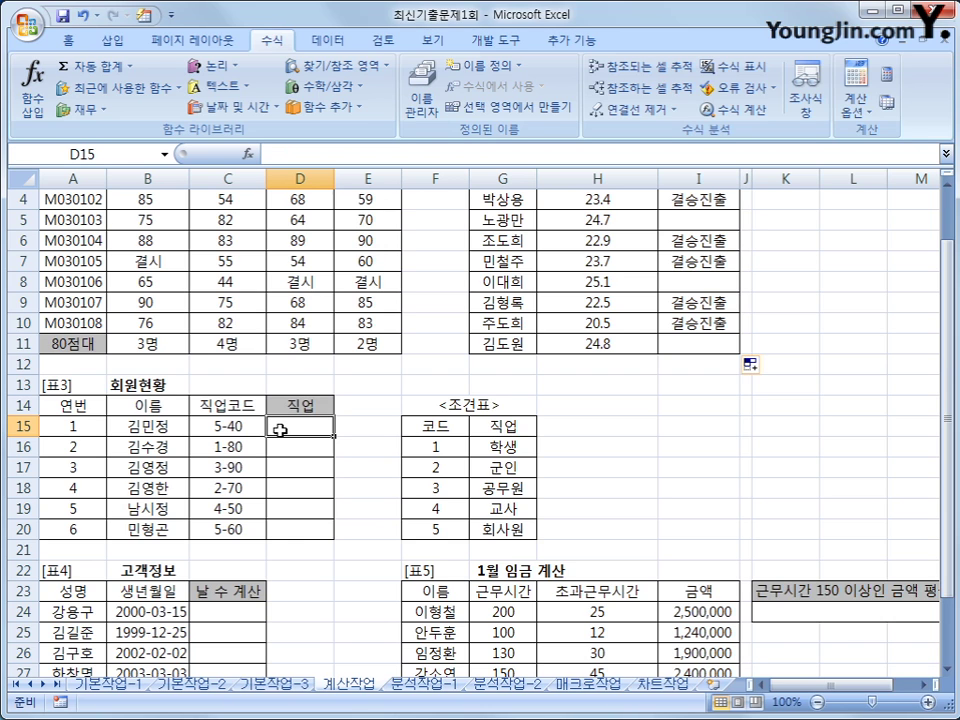
left_click_drag(435, 426, 485, 528)
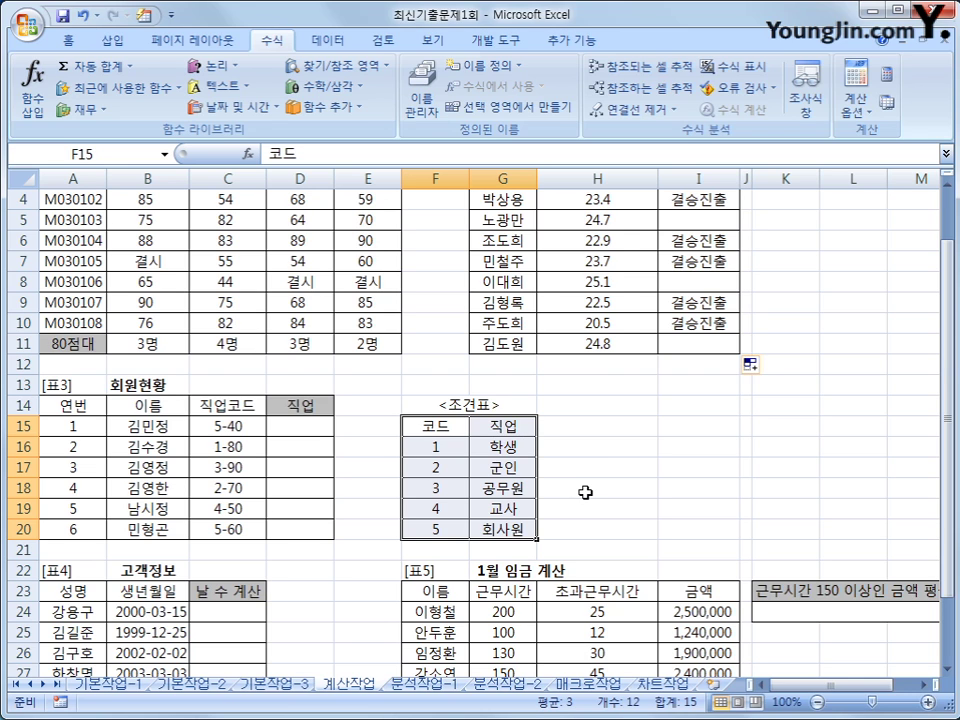
Step: Enter =LEFT(C15,1) in D15 to extract the first character of the 직업코드
left_click(255, 426)
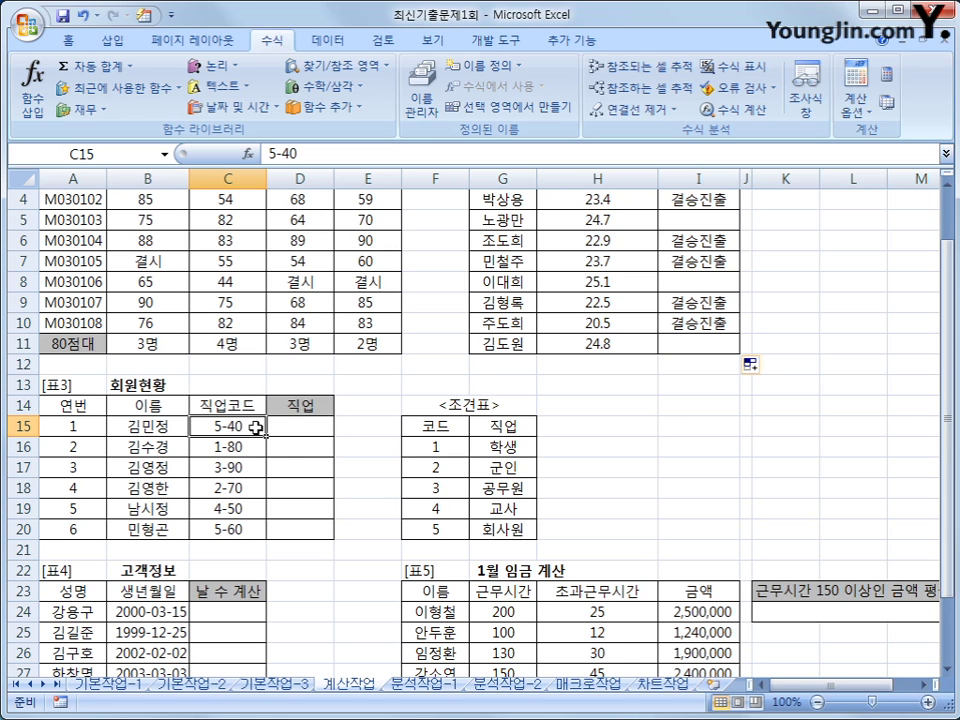
left_click(292, 428)
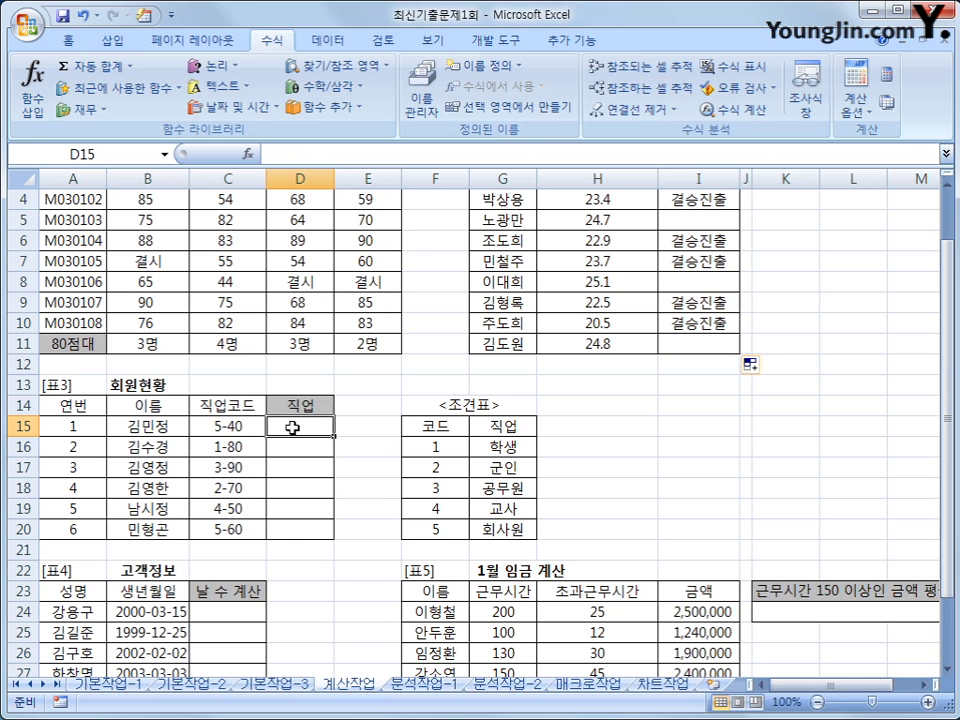
type("=")
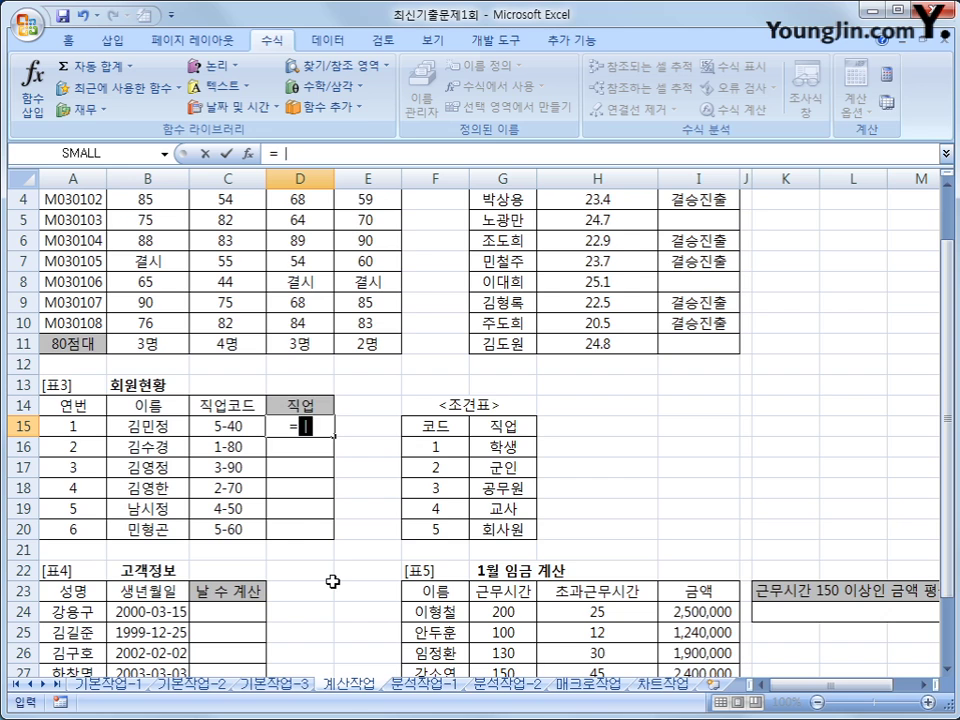
type("left")
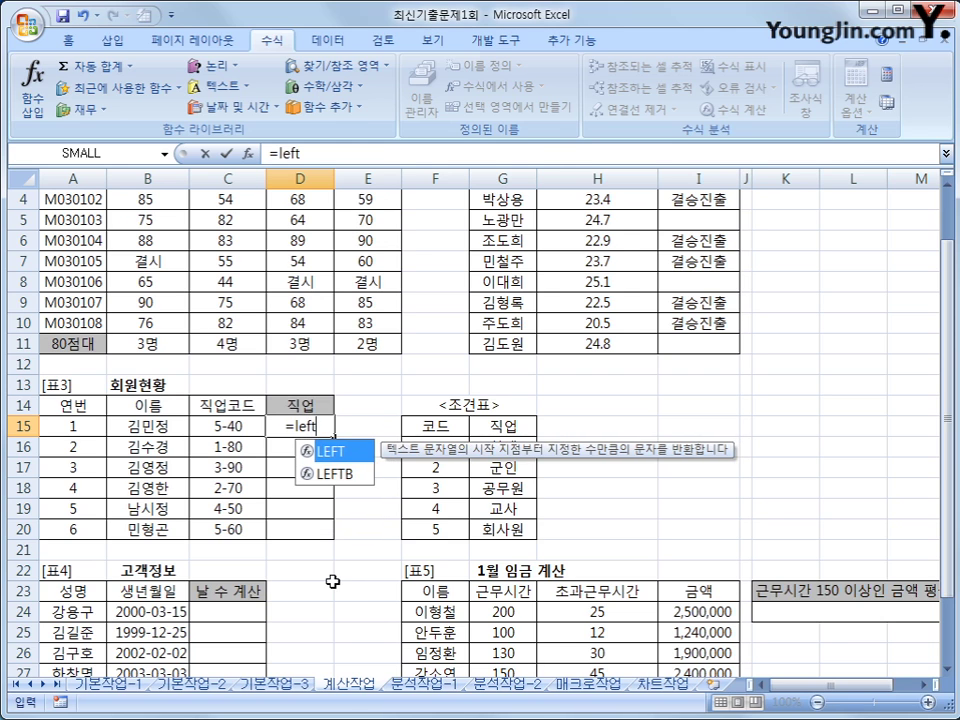
key("Tab")
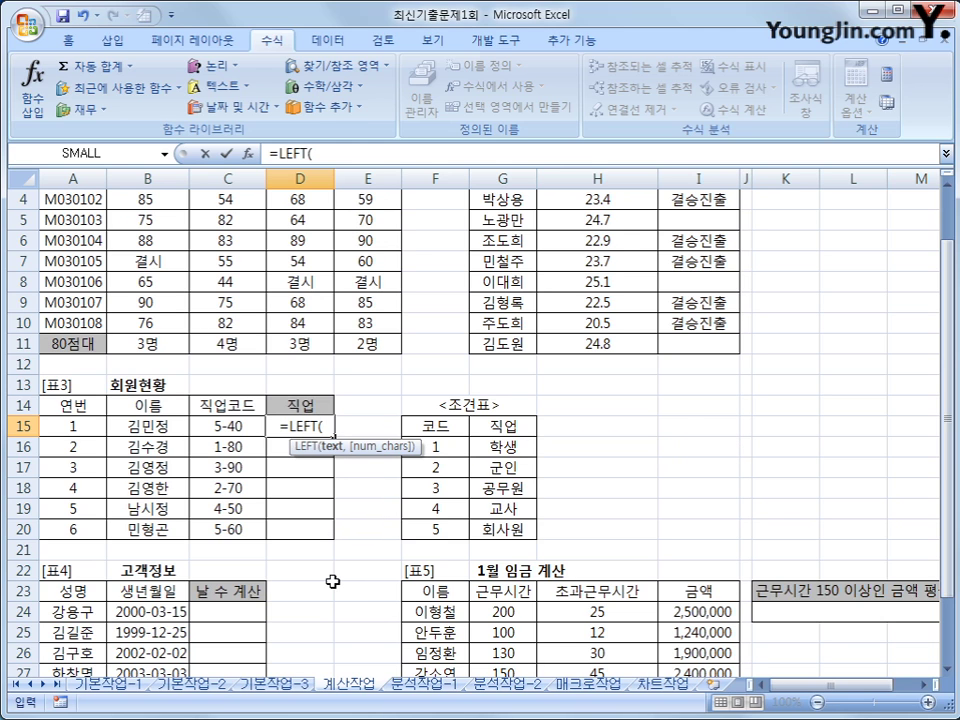
left_click(237, 432)
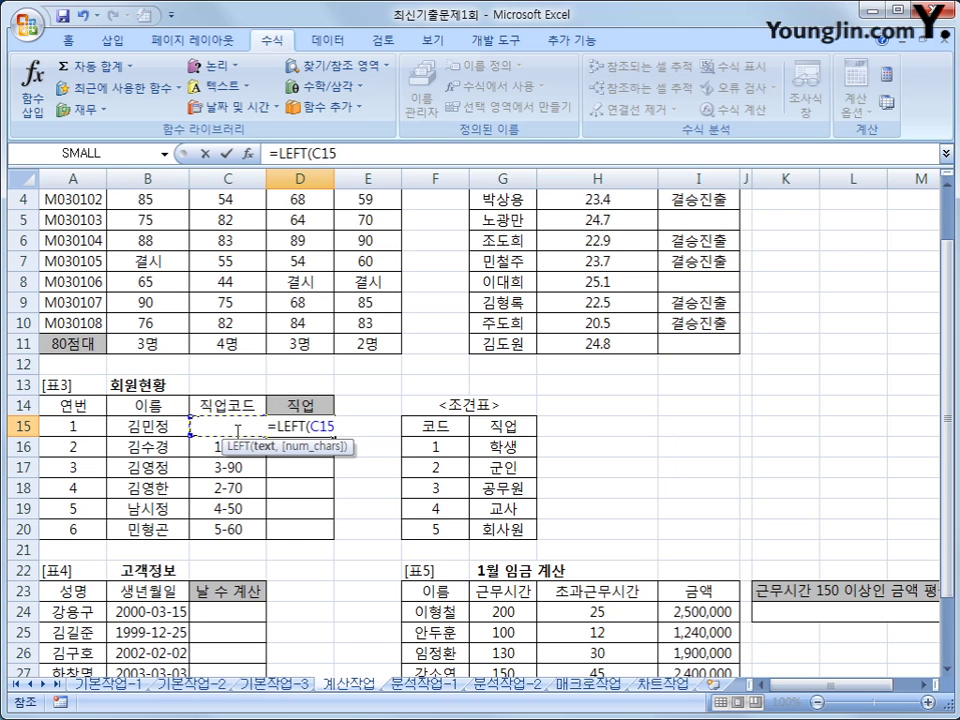
type(",")
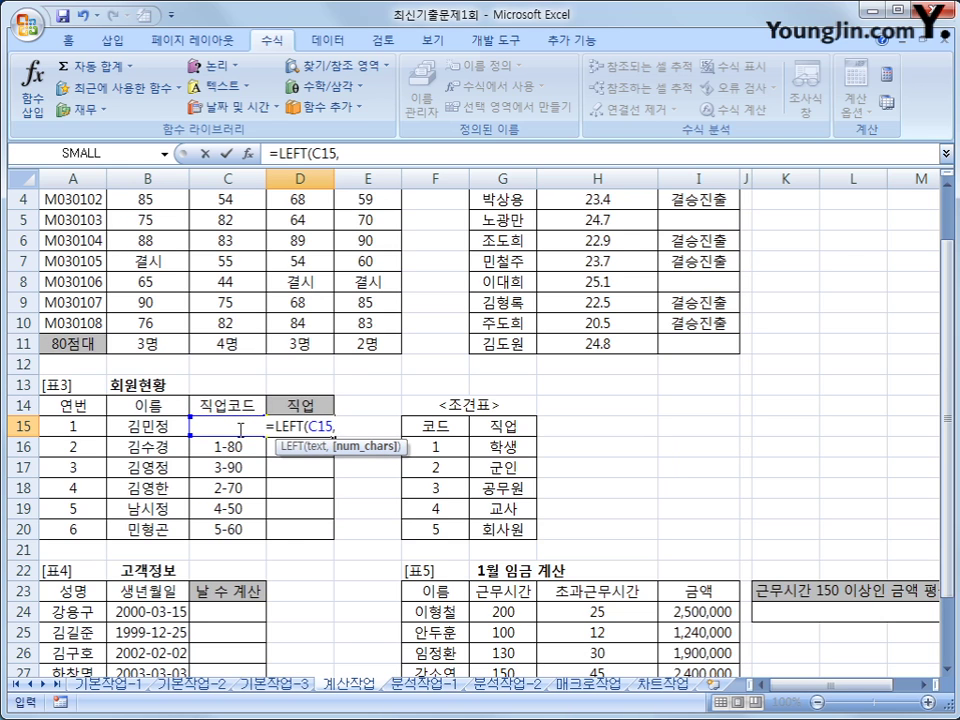
type("1)")
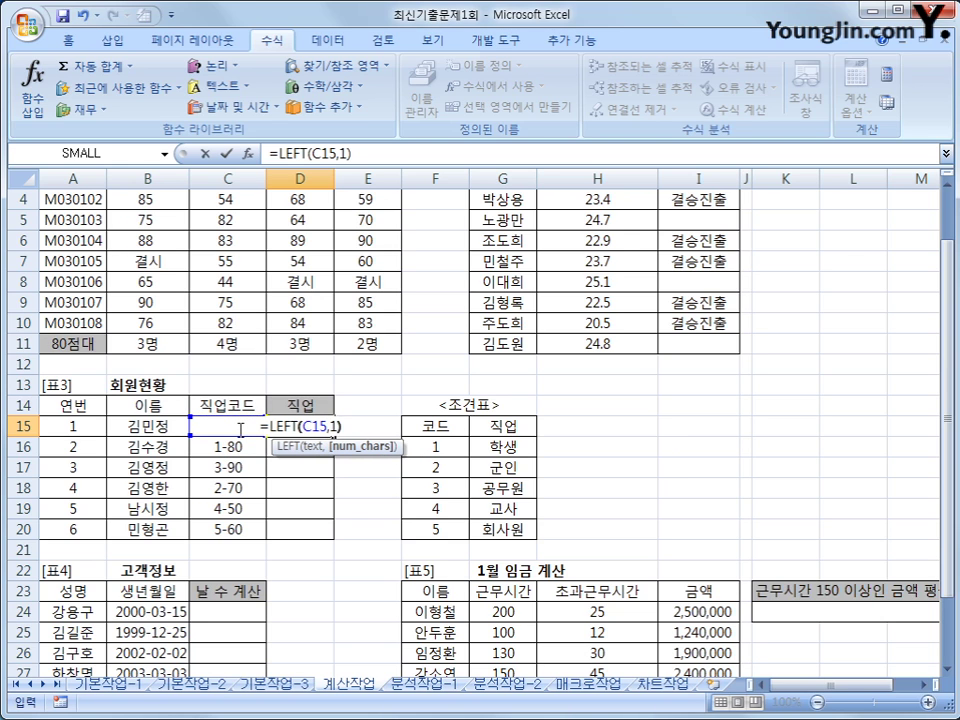
key("Return")
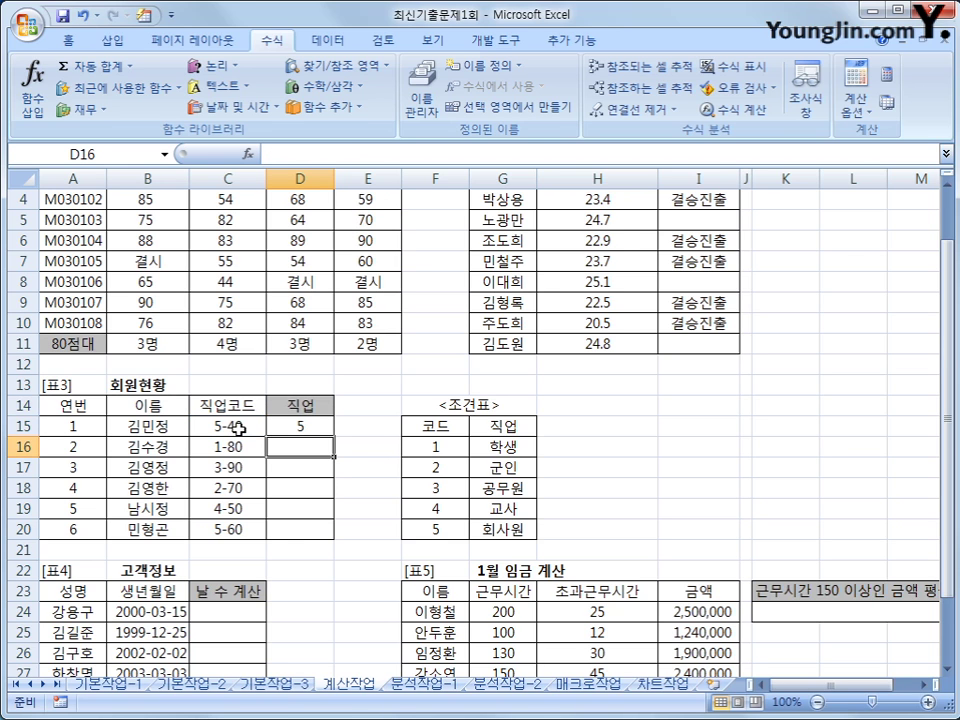
Step: Copy the LEFT formula from D15 down through D20
left_click(287, 422)
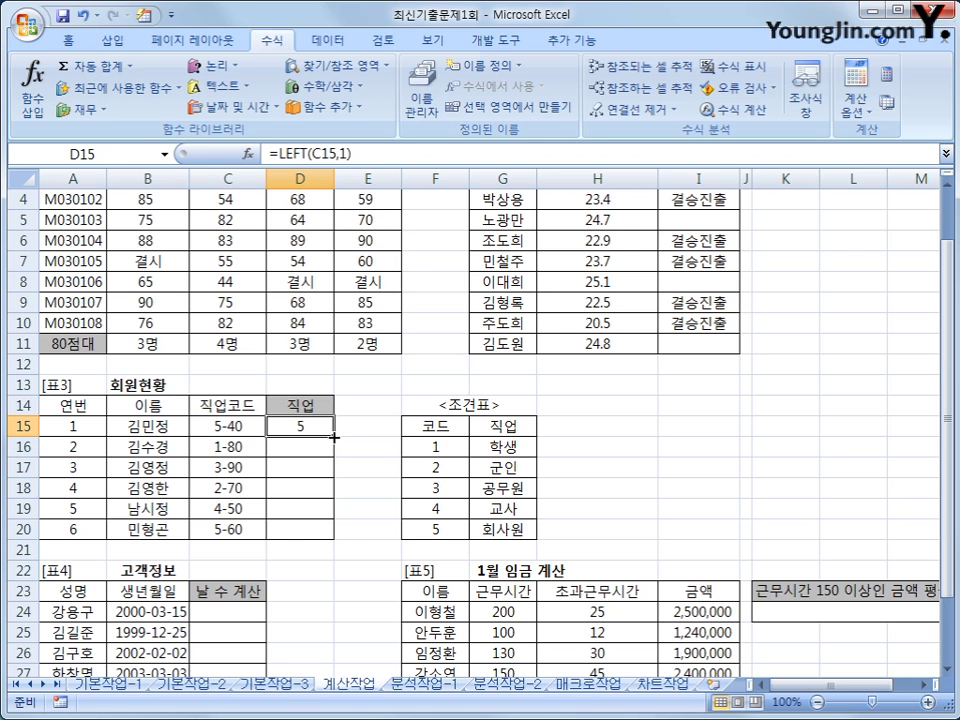
left_click_drag(334, 437, 334, 540)
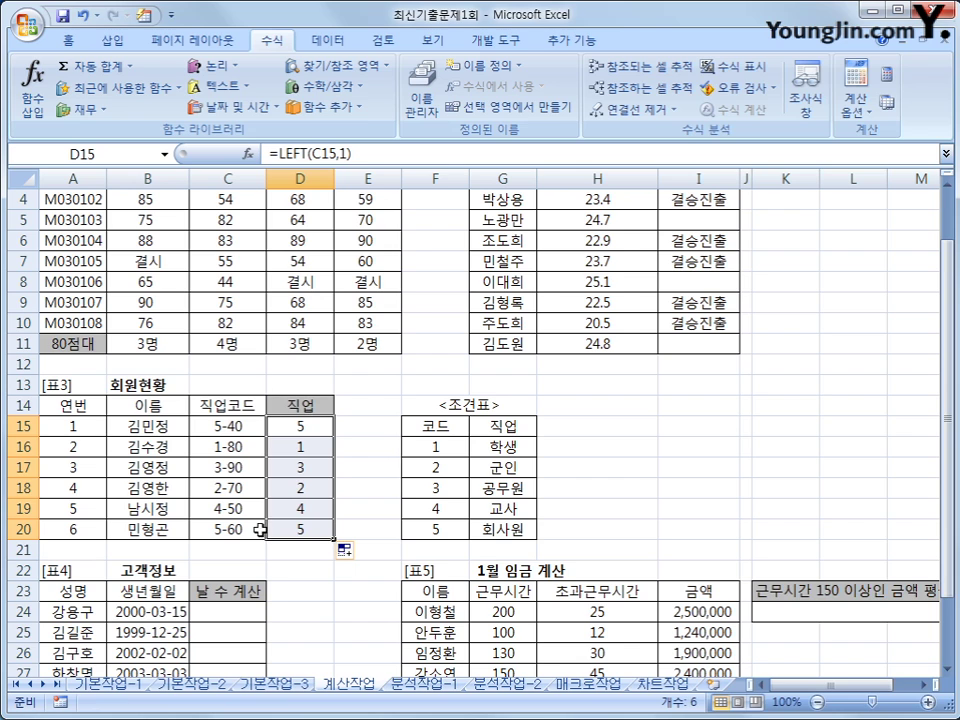
key("shift+BackSpace")
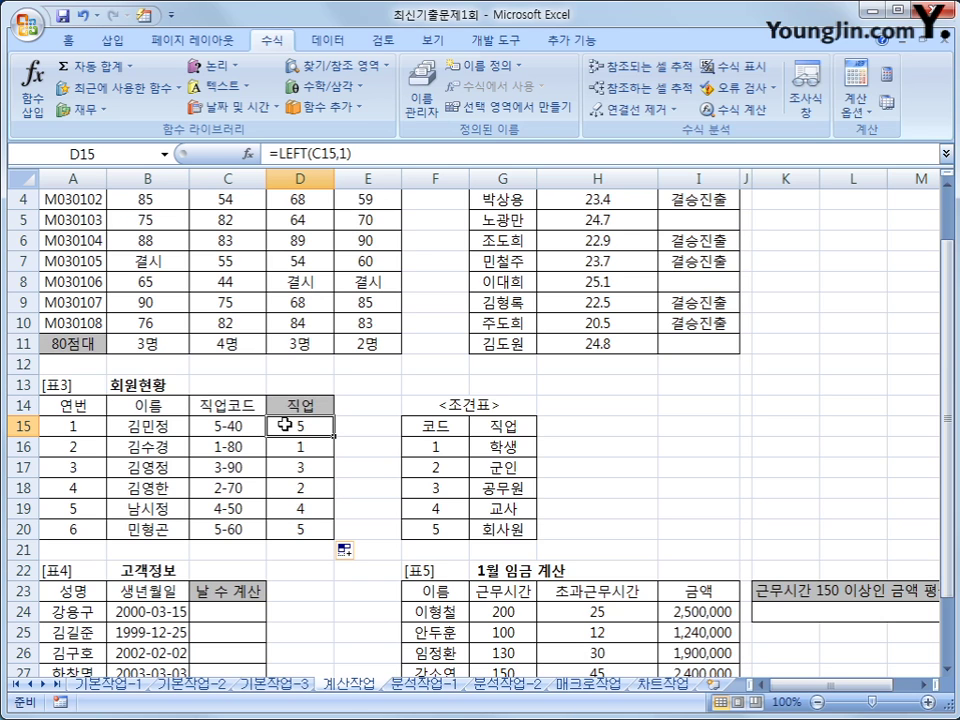
Step: Wrap the formula in D15 in a VLOOKUP function with LEFT(C15,1) as the lookup value
left_click(317, 153)
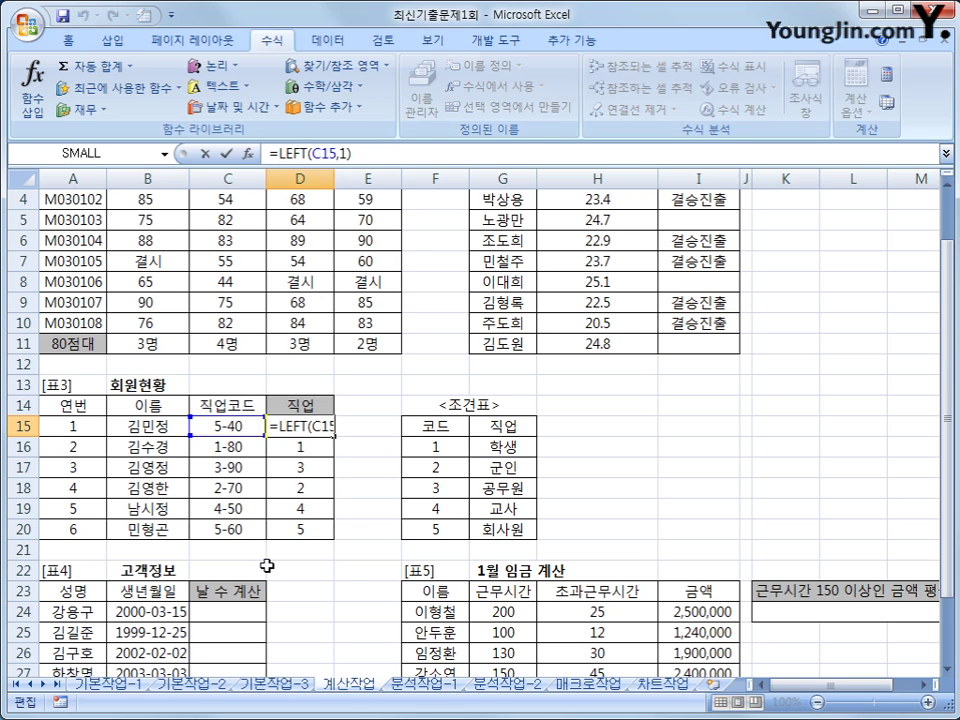
type("vl")
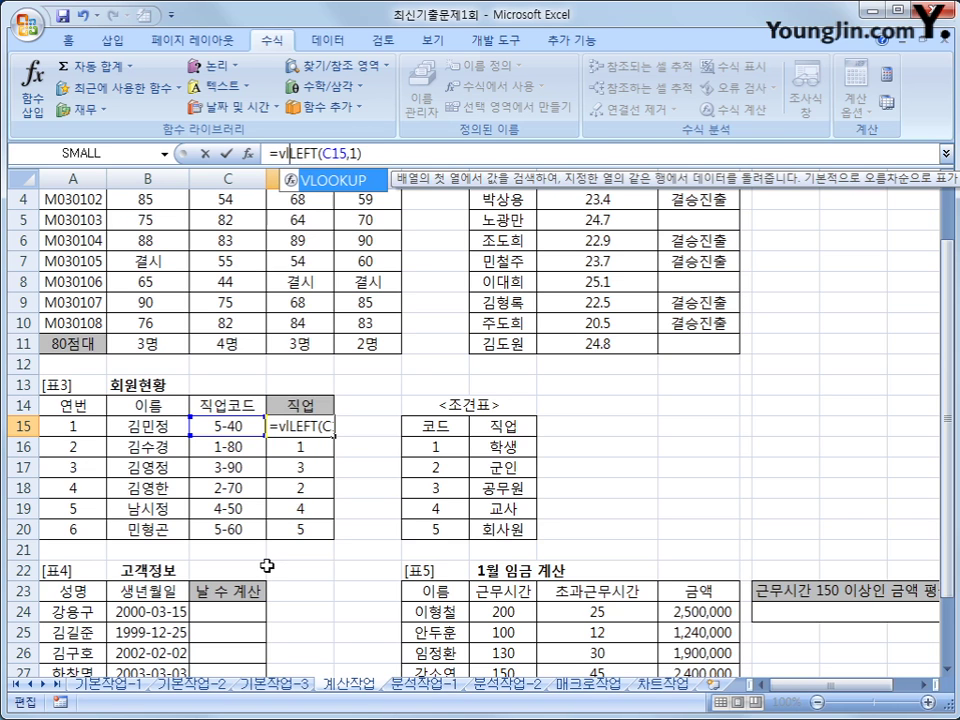
key("Tab")
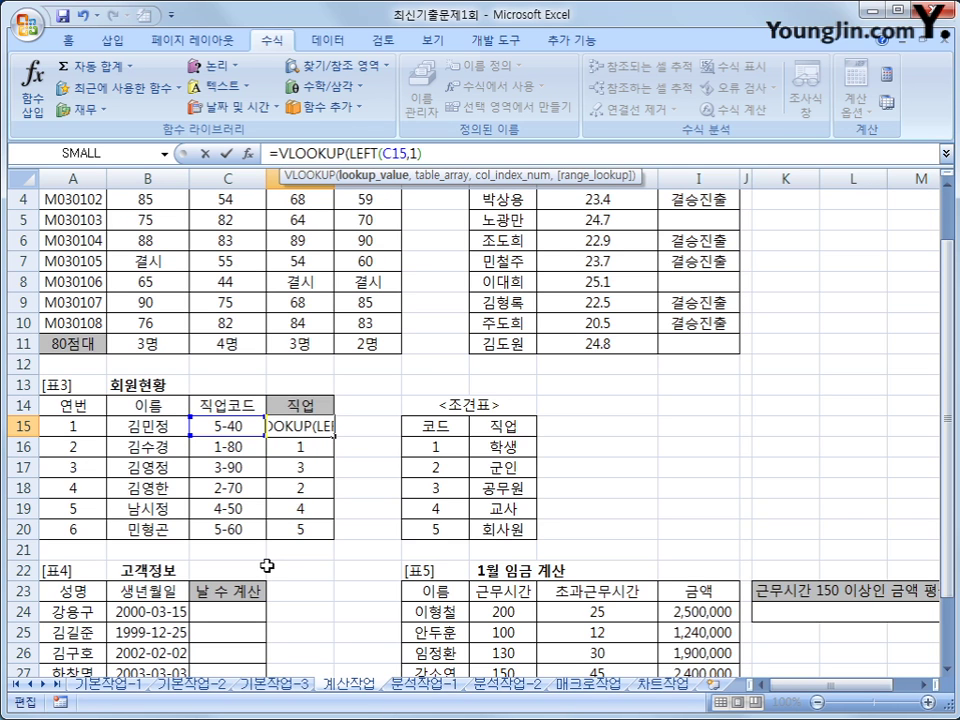
left_click(431, 153)
type(",")
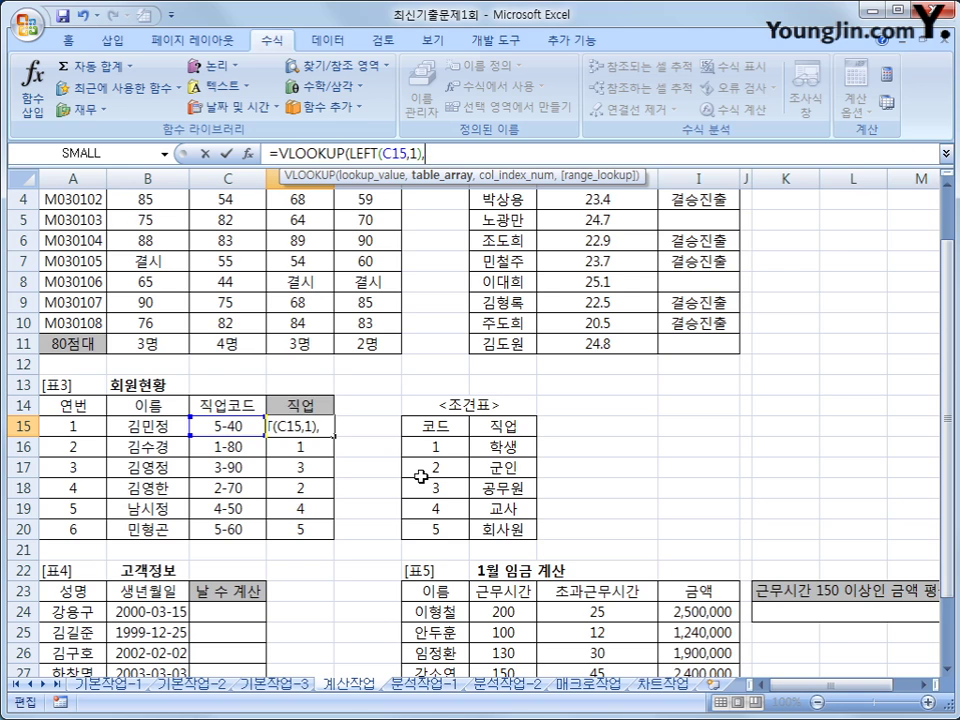
Step: Set the VLOOKUP table array to the <조견표> data as the absolute range $F$16:$G$20
left_click_drag(445, 445, 492, 530)
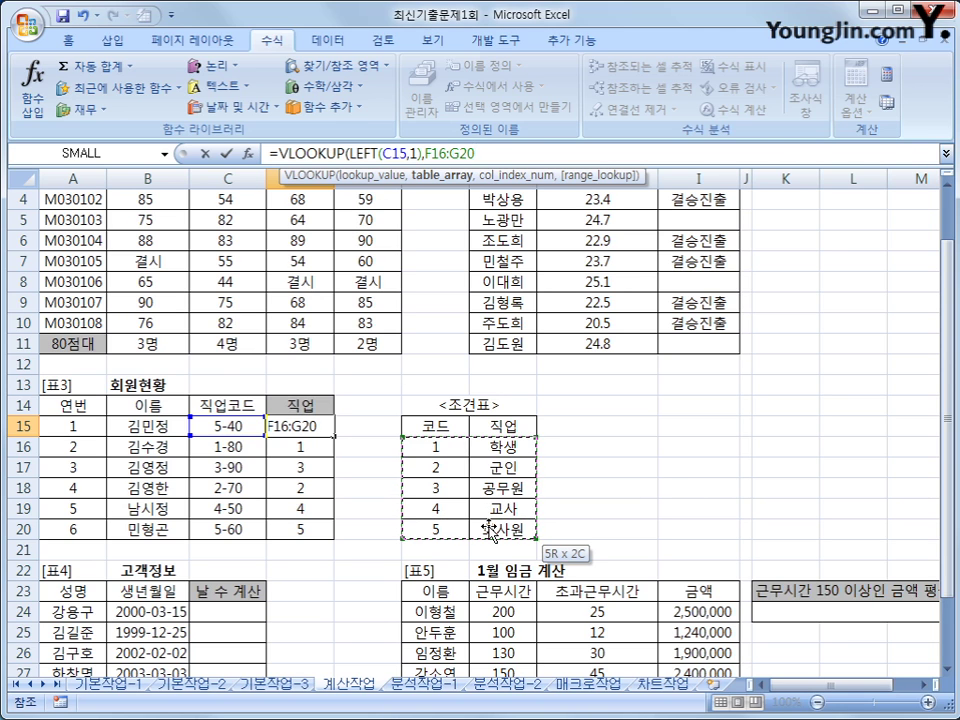
left_click_drag(436, 421, 496, 527)
left_click_drag(439, 448, 481, 528)
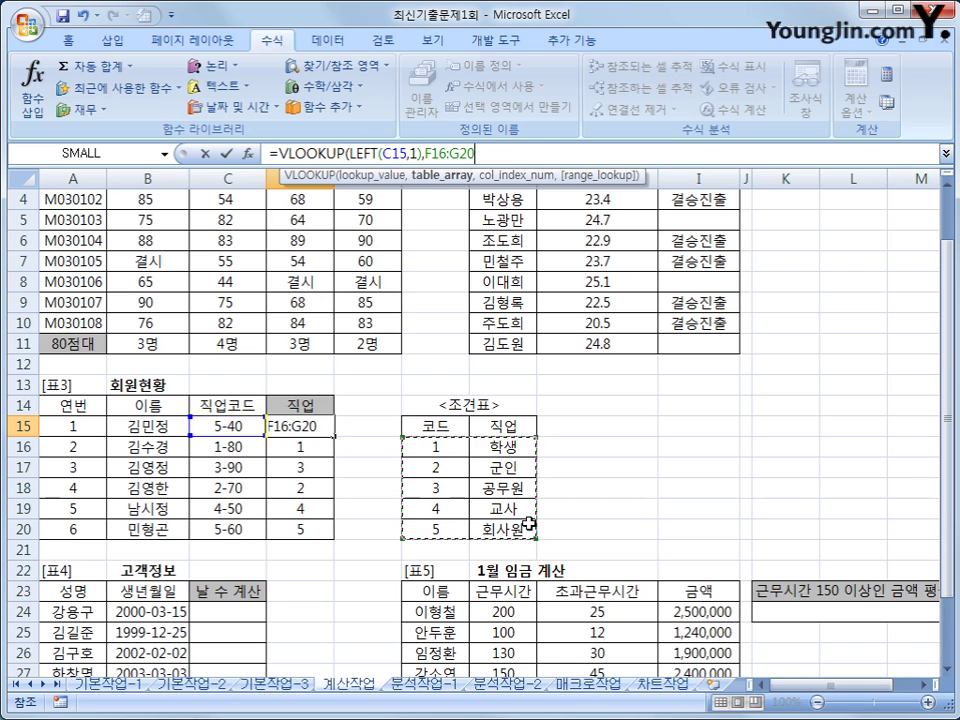
key("F4")
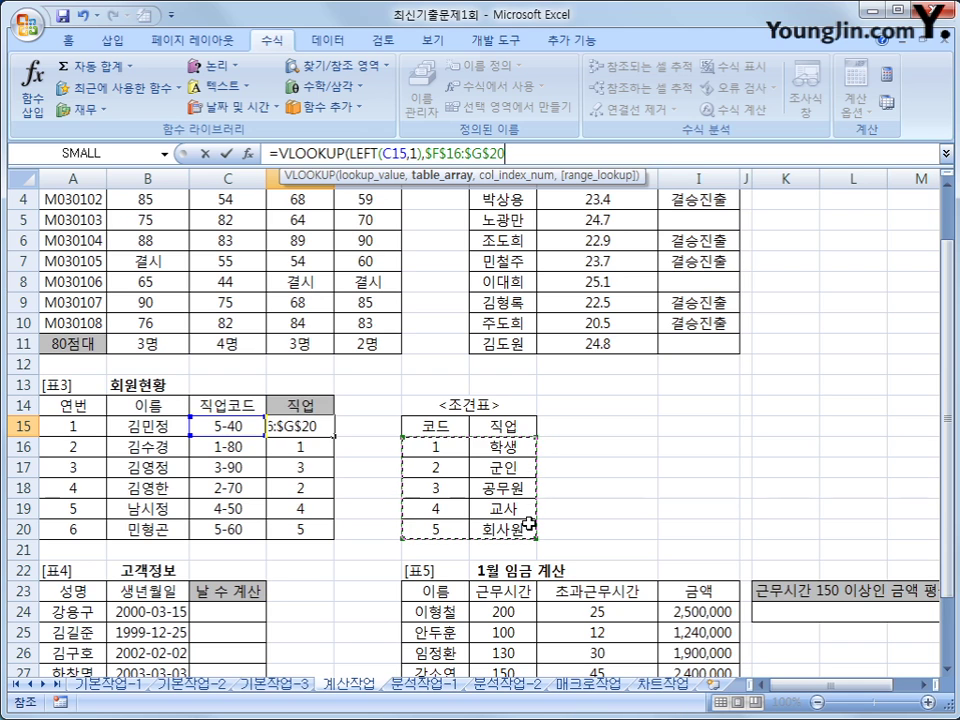
type(",")
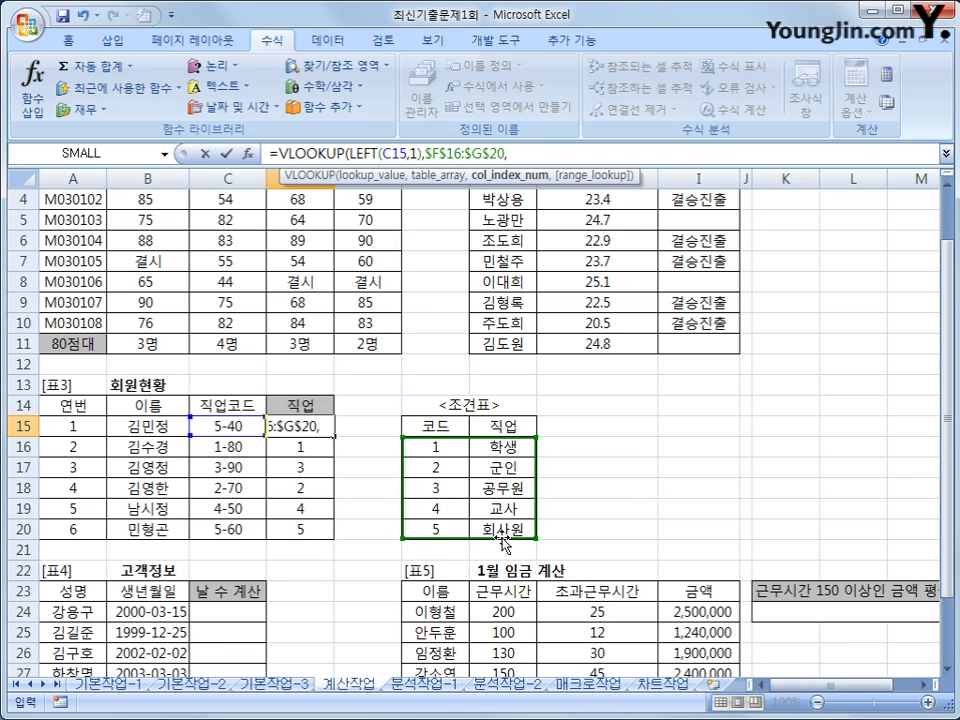
Step: Give the VLOOKUP in D15 column index 2 and range lookup 0 for an exact match, and complete the formula
type("2,")
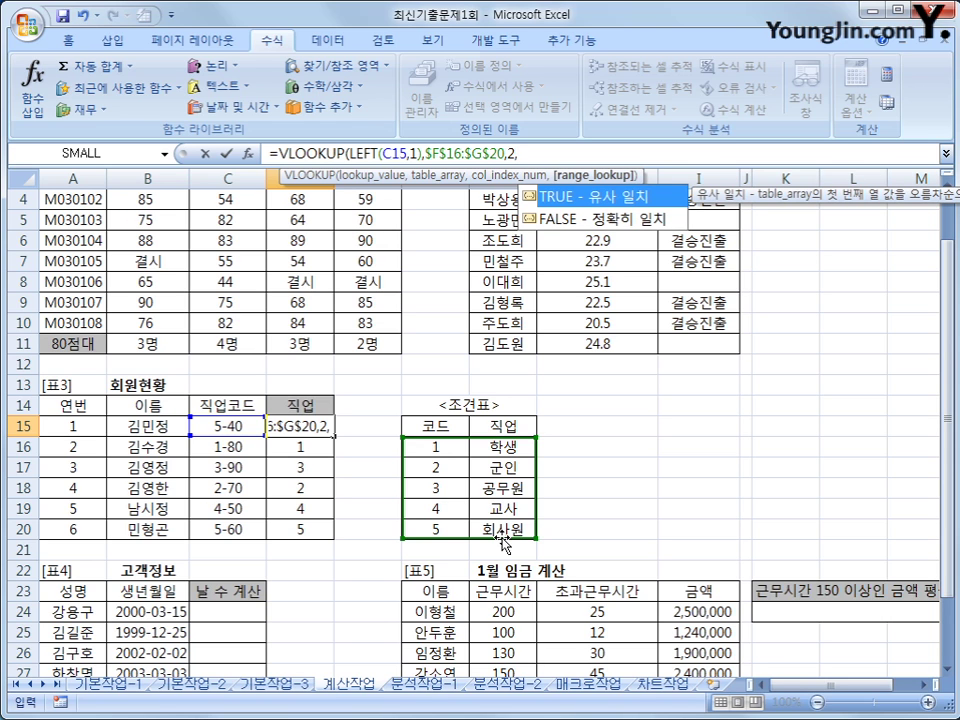
left_click(556, 220)
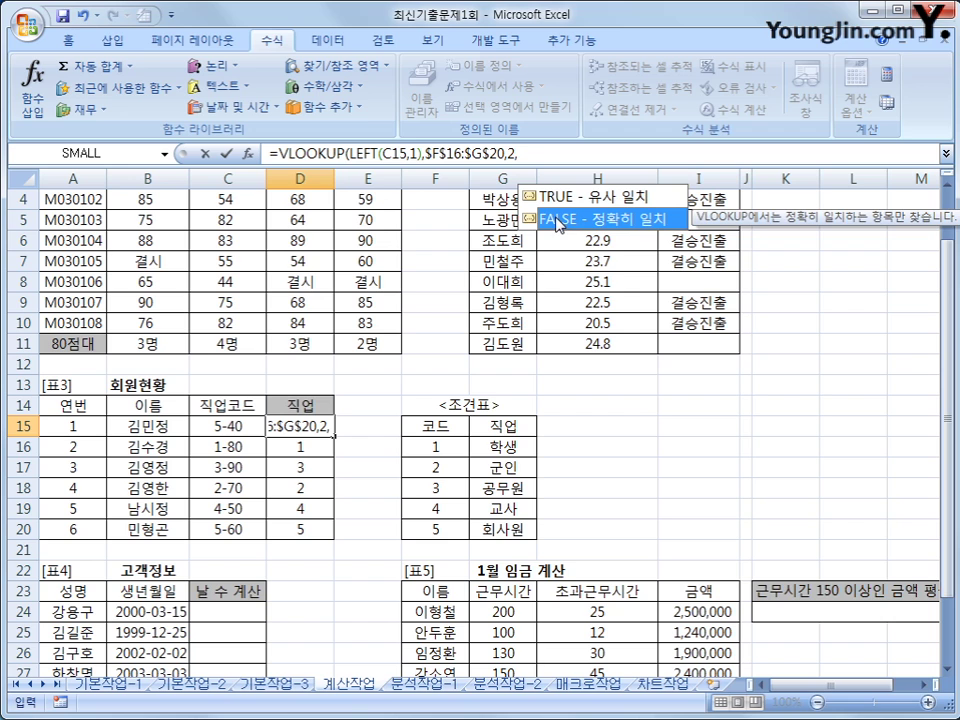
left_click(543, 153)
type("0")
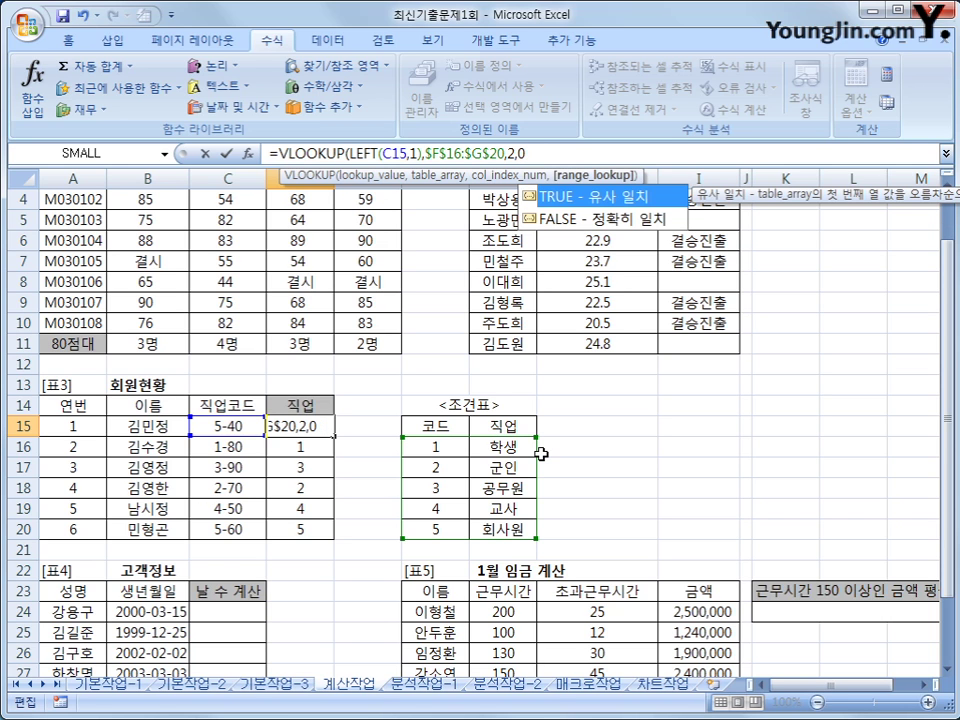
type(")")
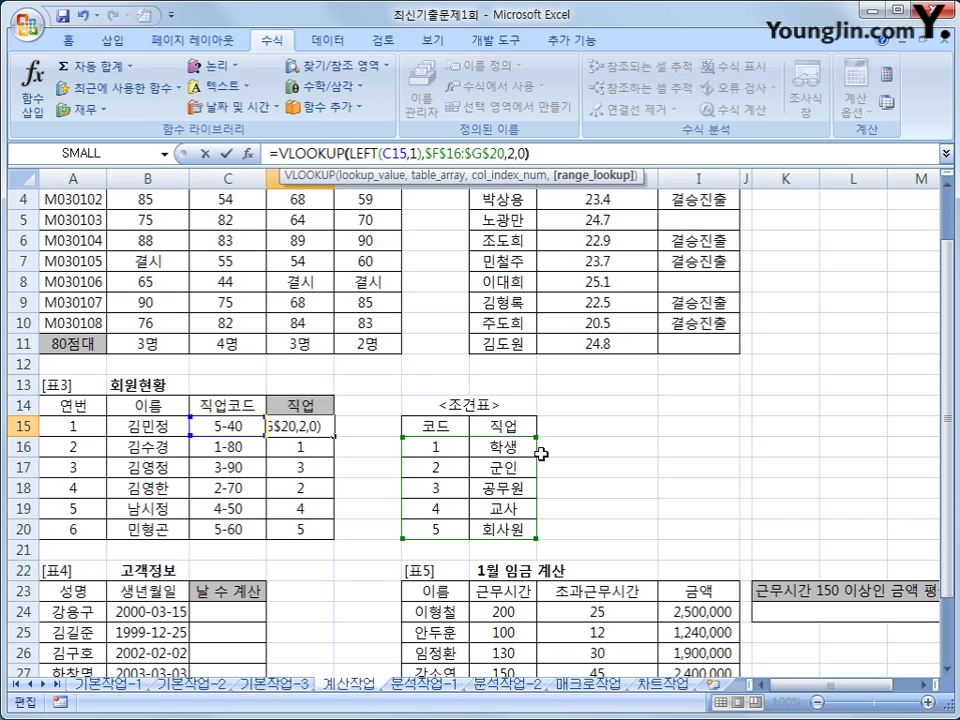
key("Return")
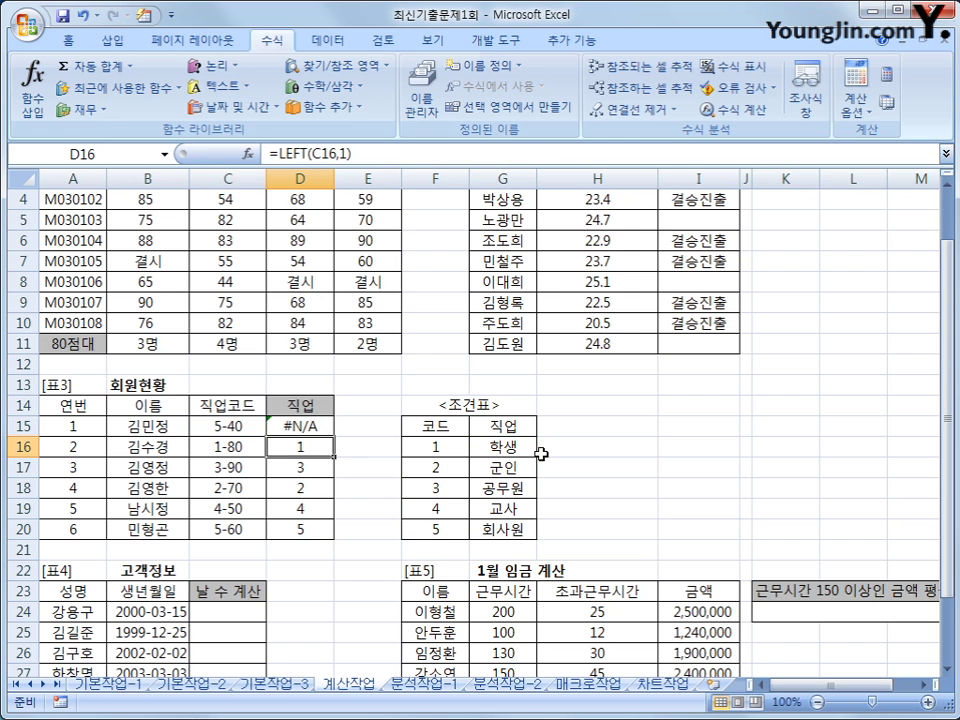
Step: Copy the VLOOKUP formula from D15 down through D20 and check it against the codes in F16:F20 of the <조견표>
left_click(318, 428)
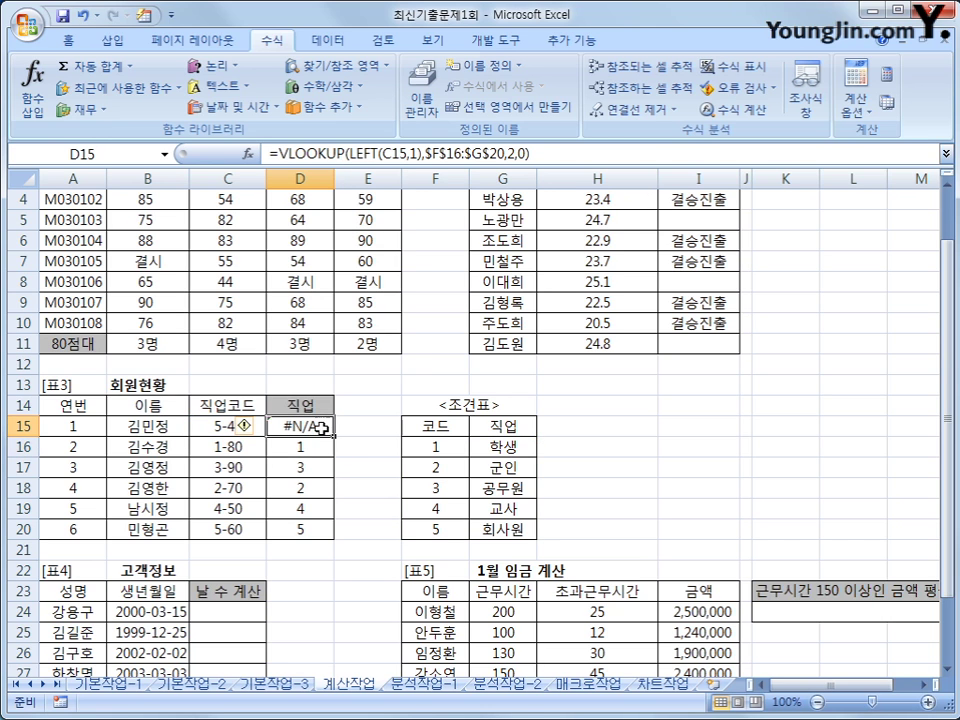
left_click_drag(332, 436, 326, 538)
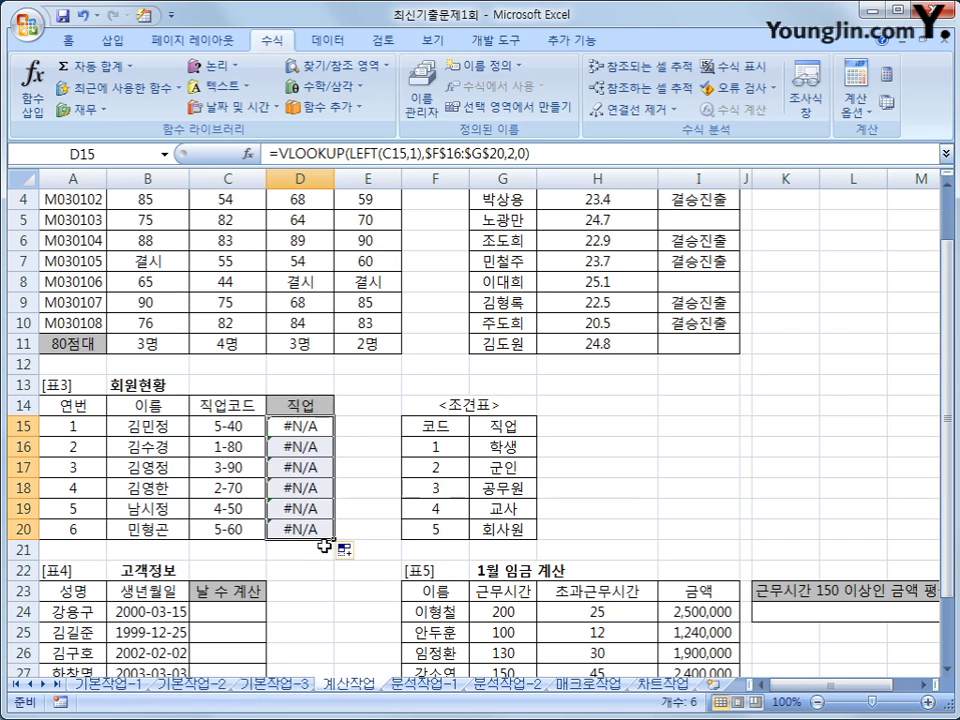
left_click(311, 428)
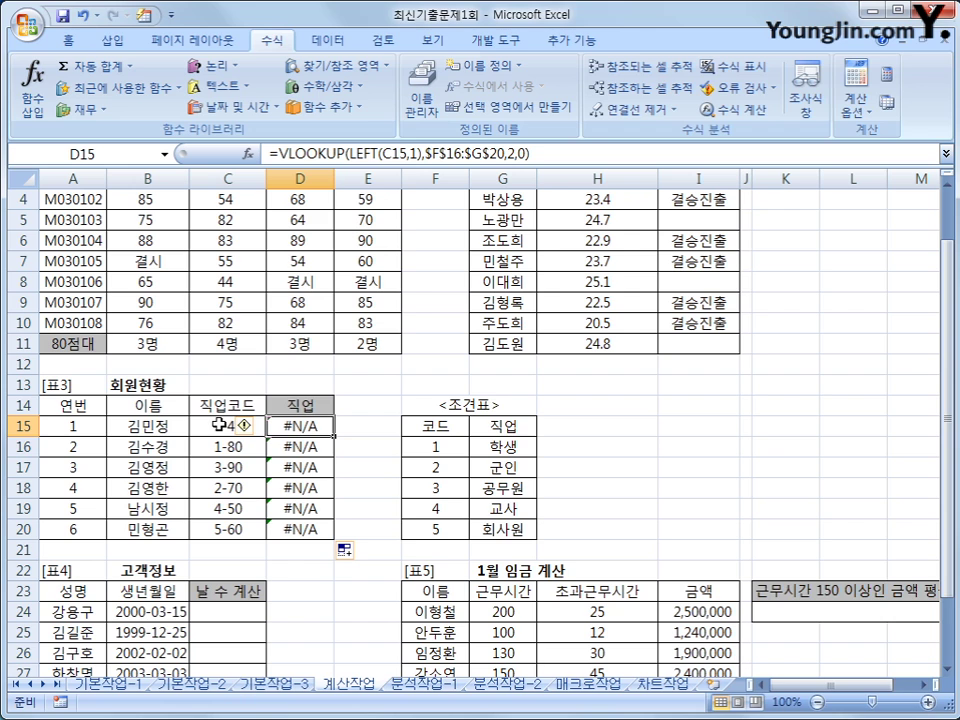
left_click_drag(437, 447, 482, 533)
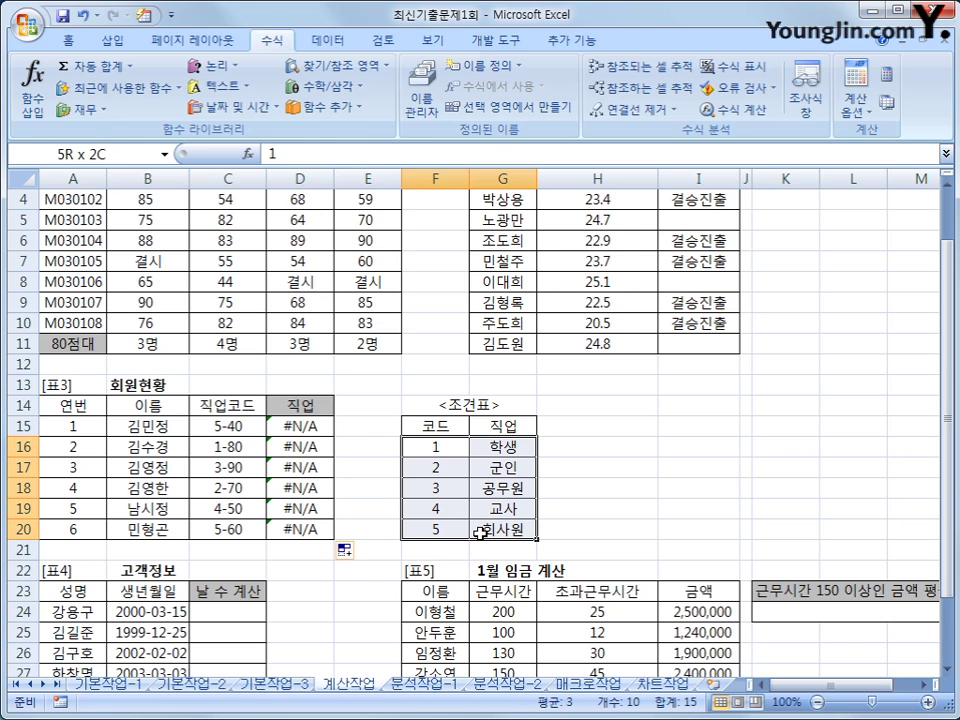
left_click(446, 449)
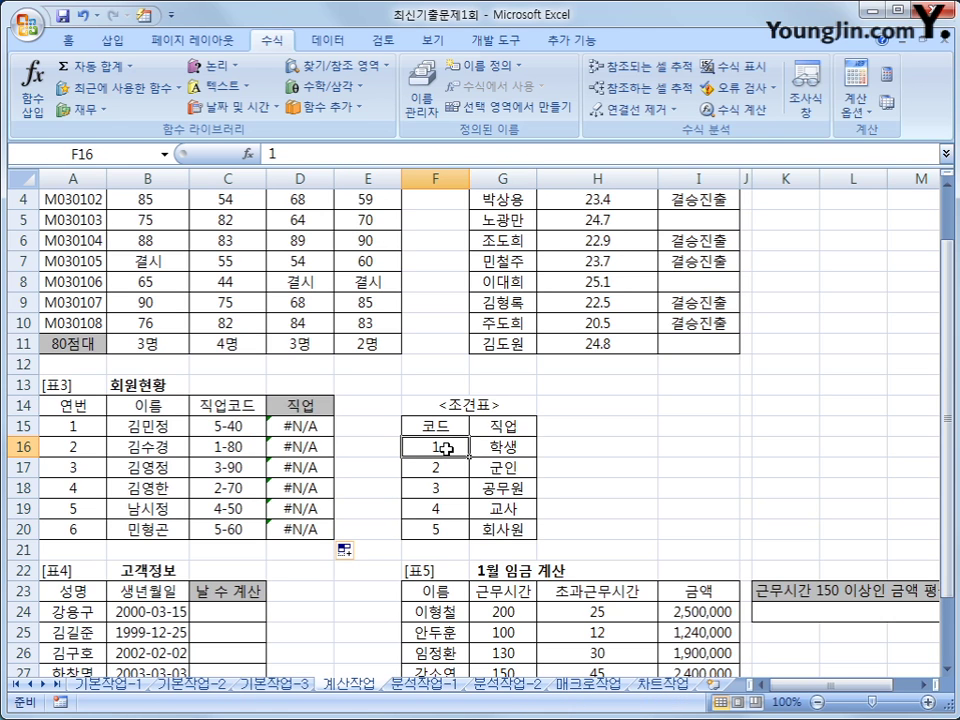
left_click(280, 425)
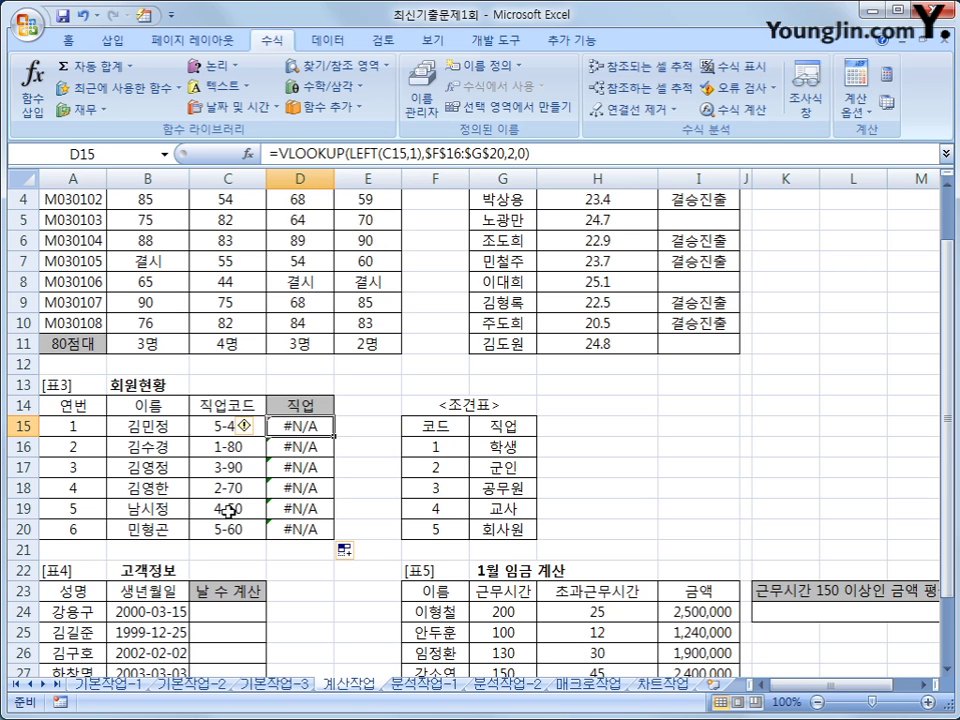
left_click_drag(447, 443, 450, 521)
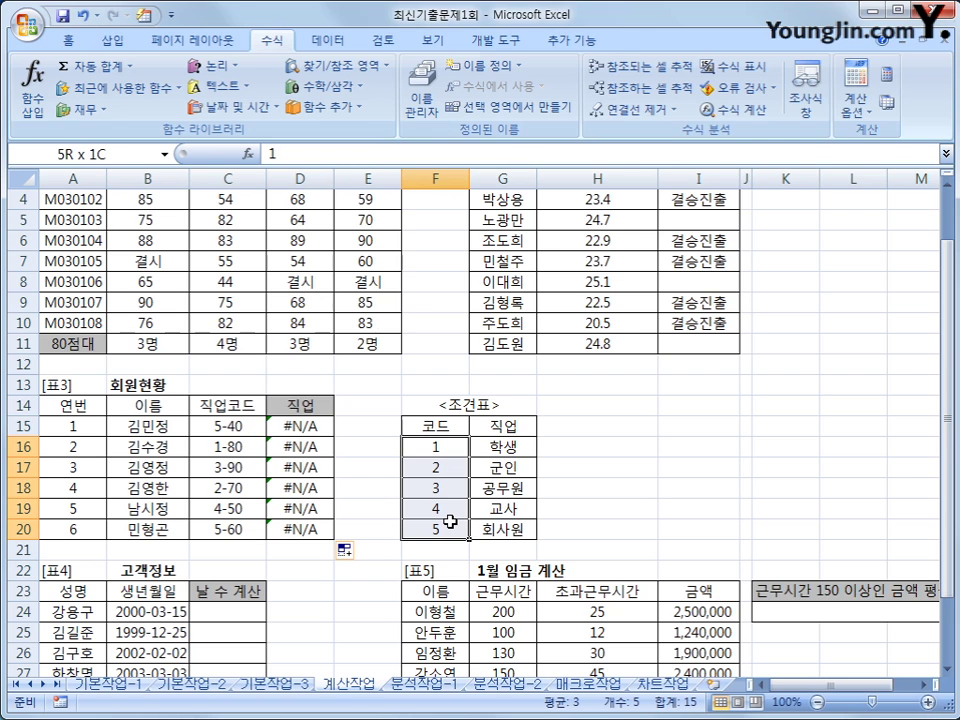
Step: Wrap the LEFT(C15,1) lookup value in D15's VLOOKUP formula with VALUE, and copy the corrected formula down through D20
left_click(318, 429)
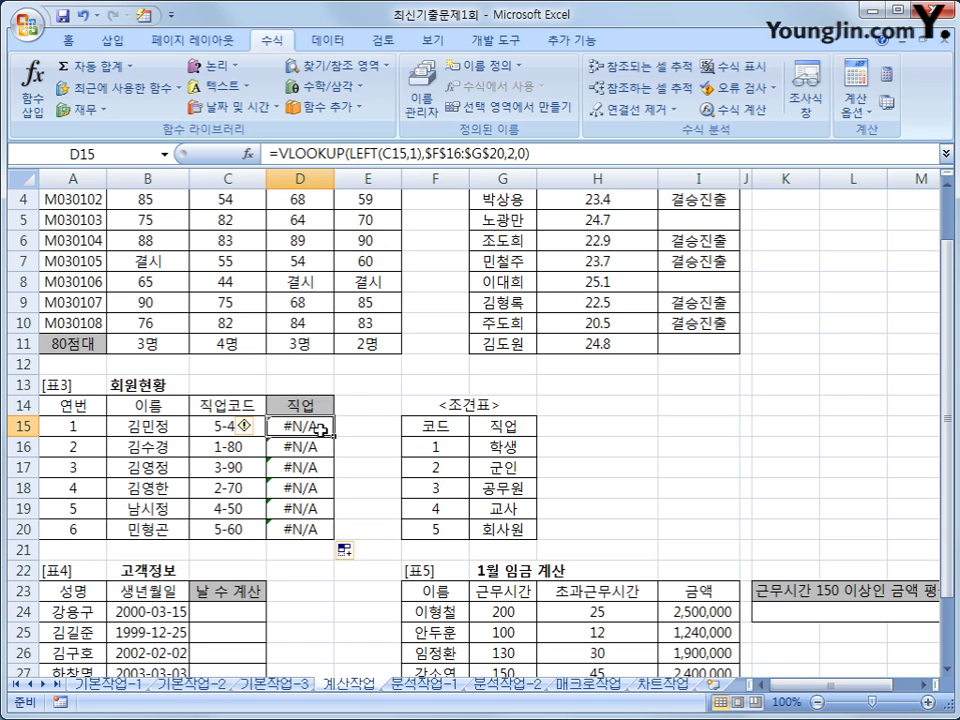
left_click(348, 153)
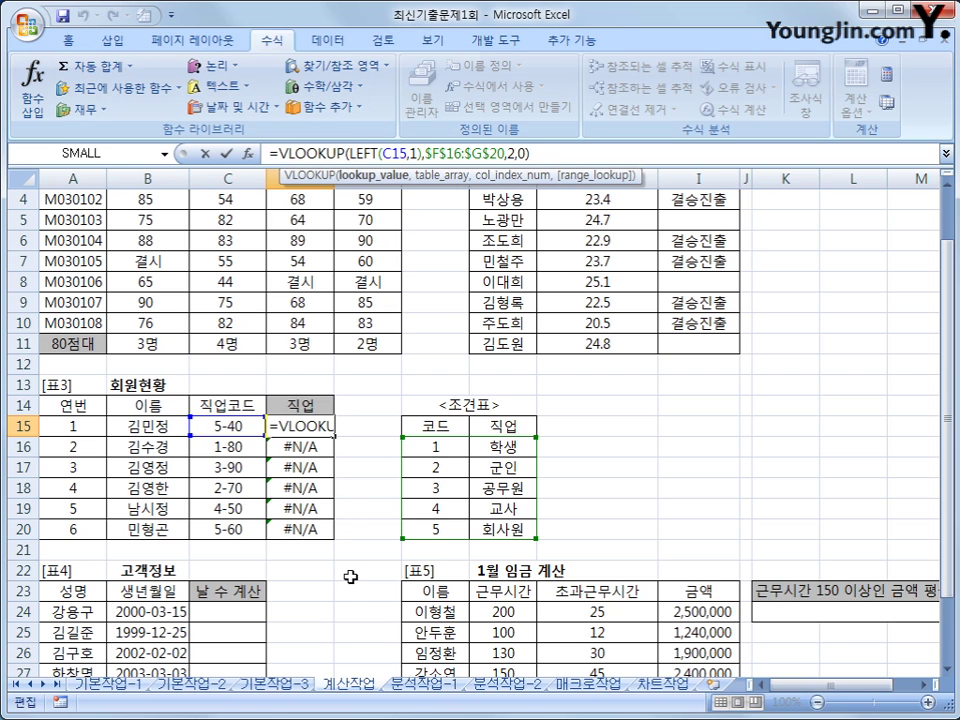
type("value")
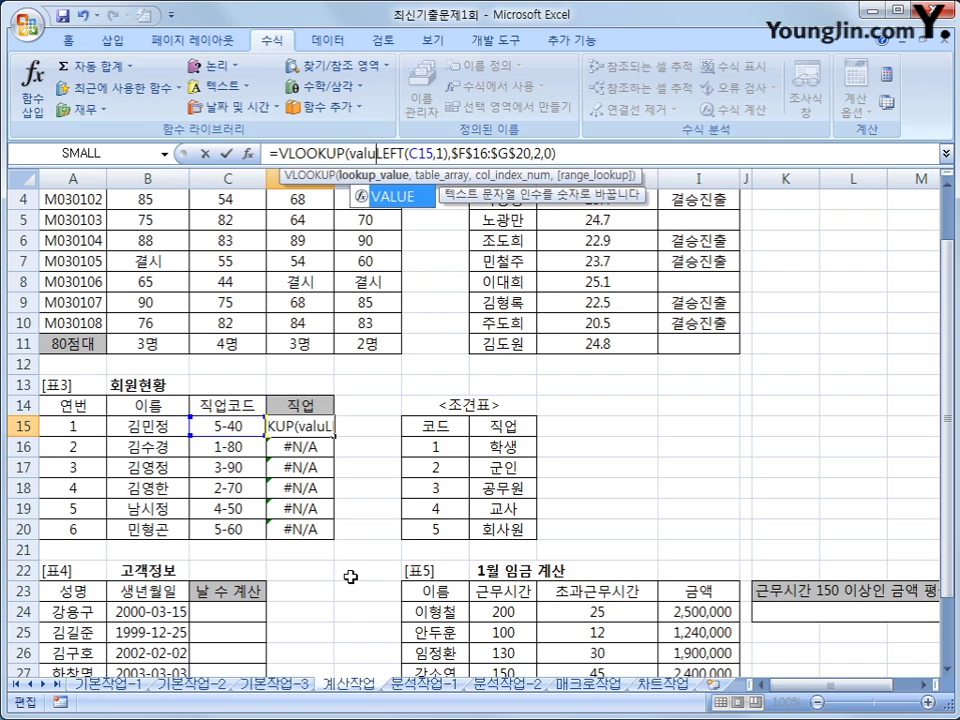
key("Tab")
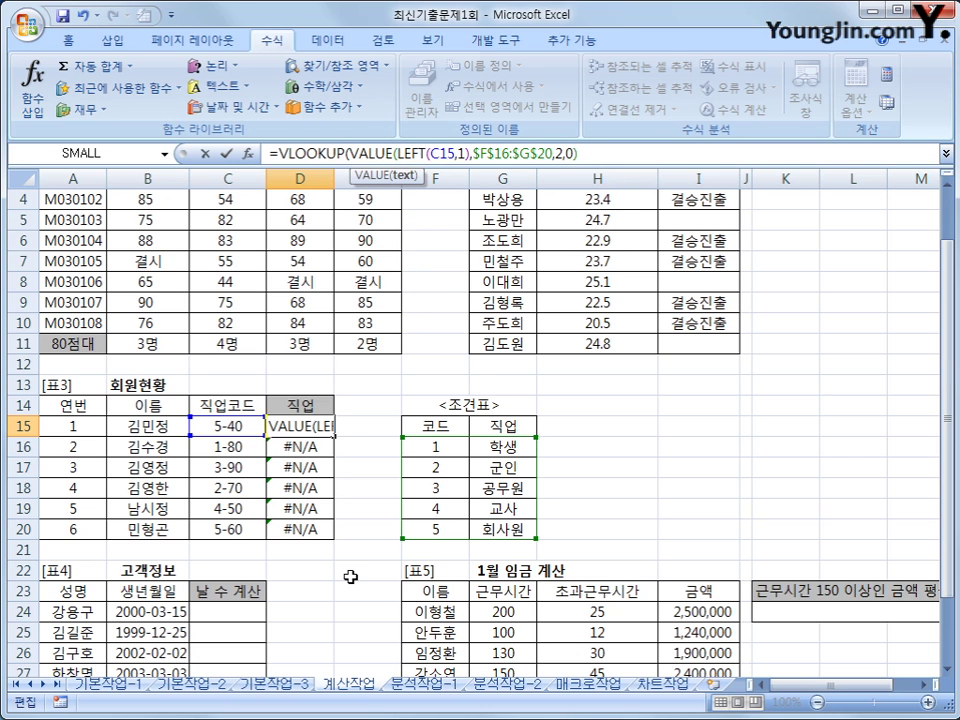
key("Right")
key("Right")
key("Right")
key("Right")
key("Right")
key("Right")
key("Right")
key("Right")
key("Right")
key("Right")
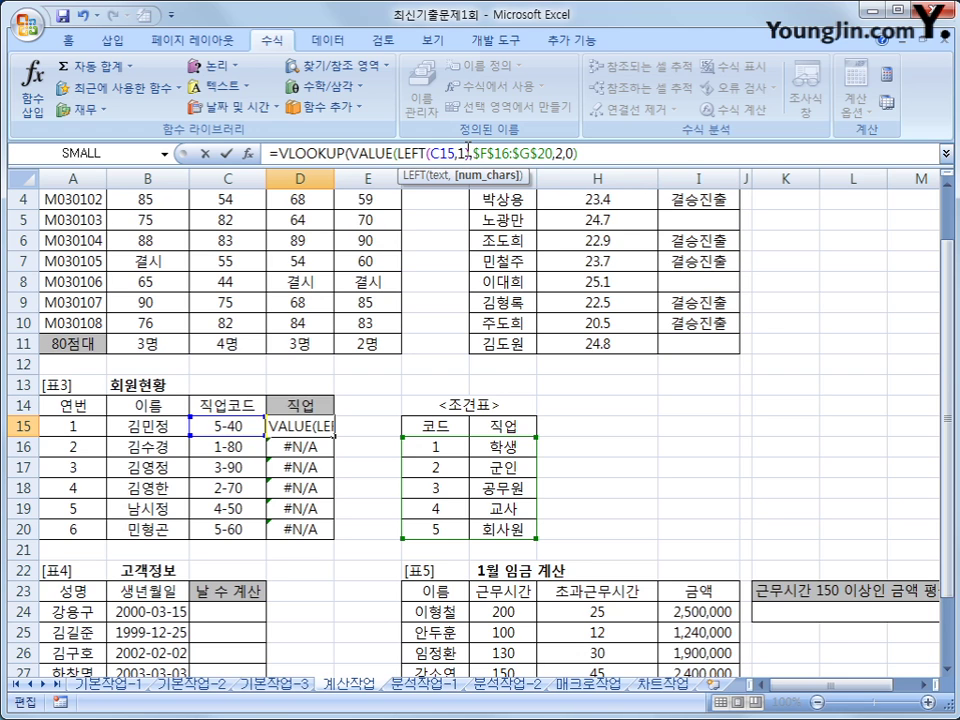
key("Right")
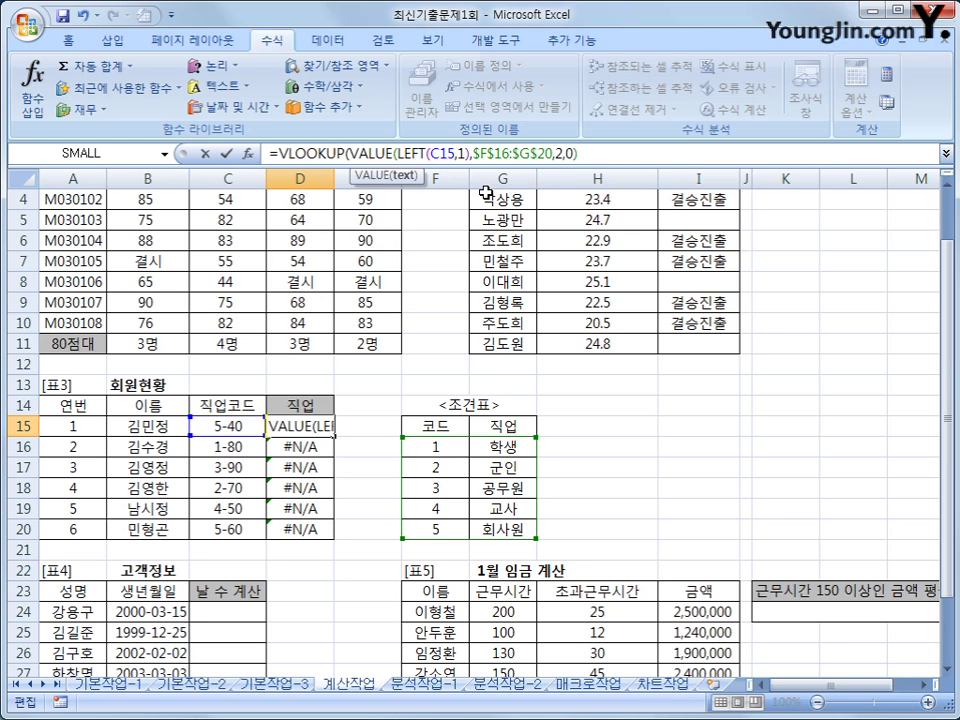
type("),")
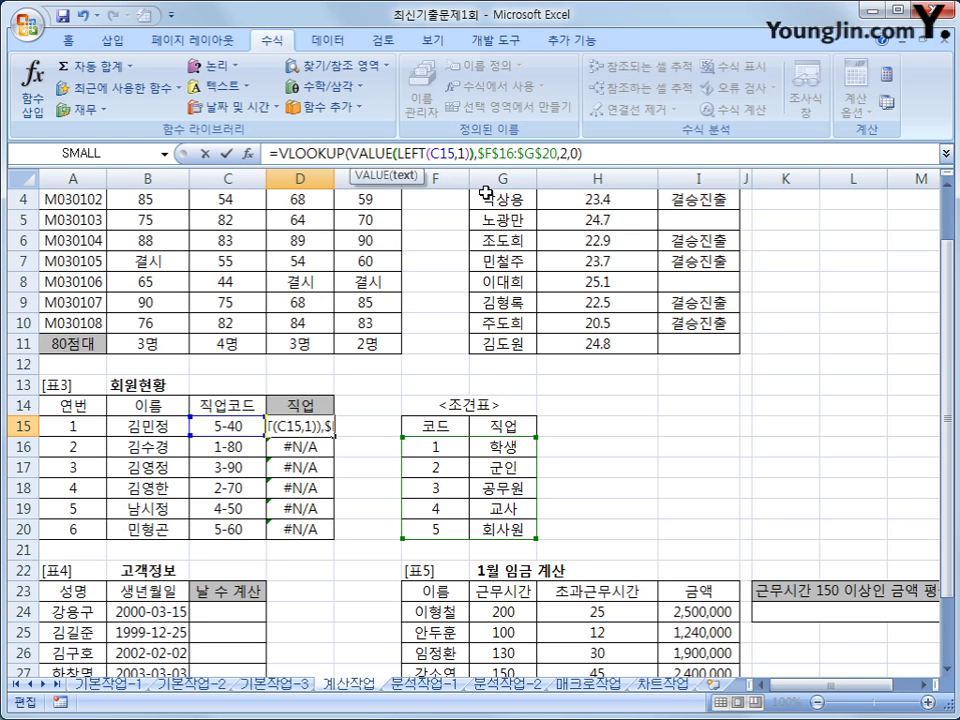
key("Right")
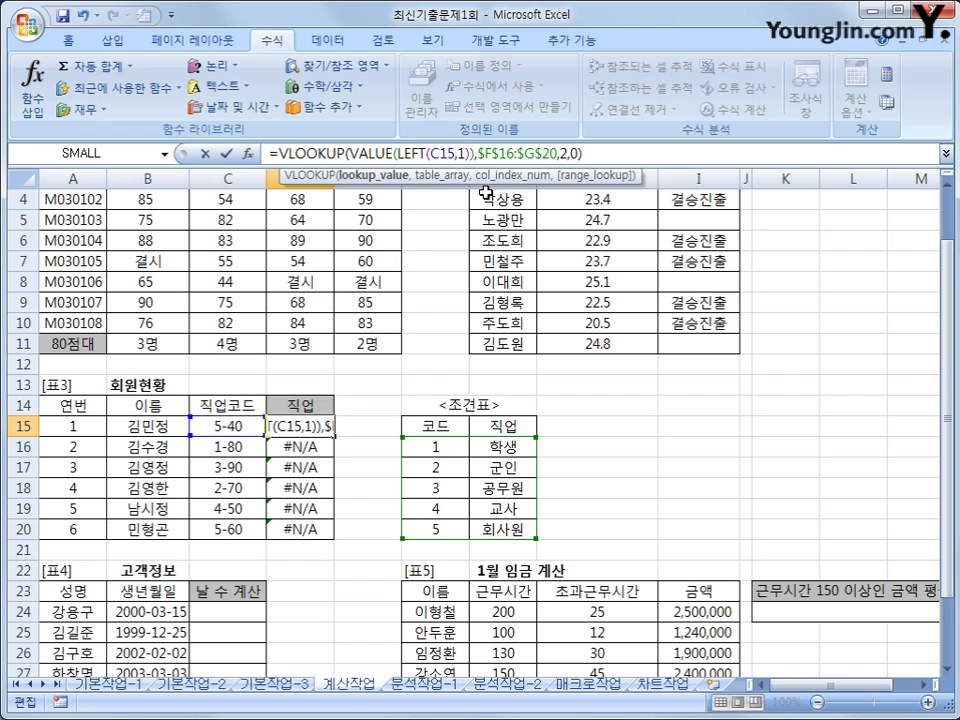
key("Return")
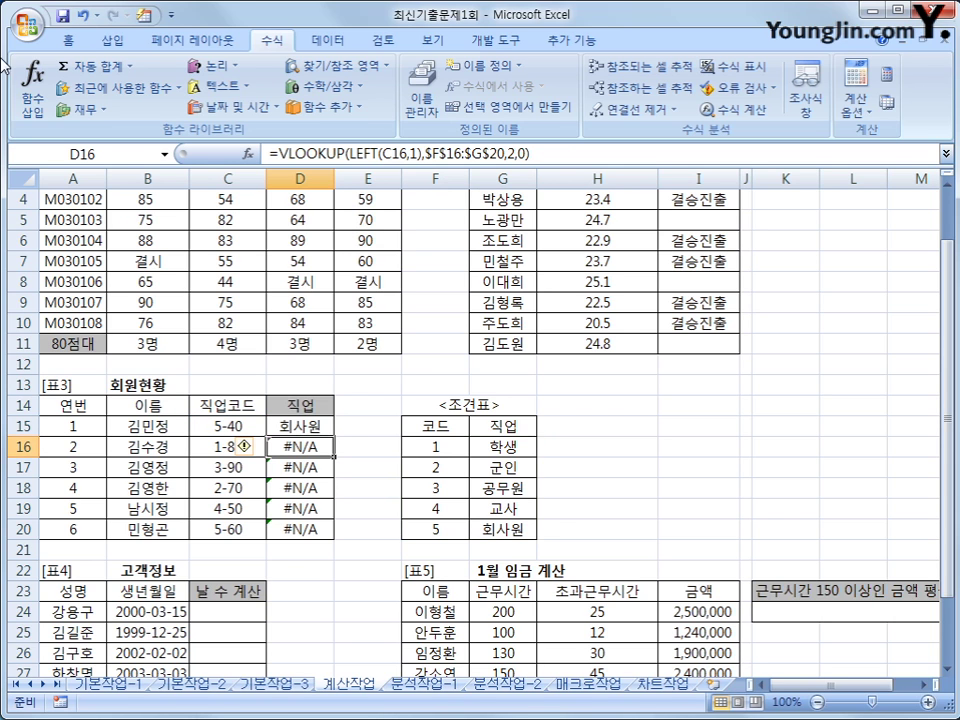
left_click(320, 432)
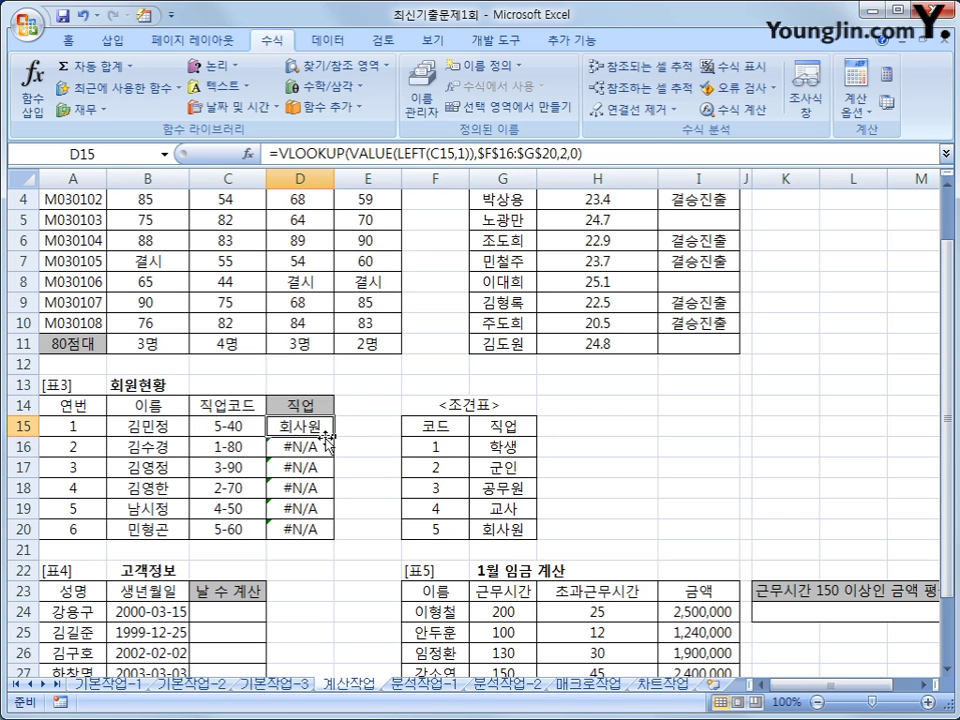
left_click_drag(333, 437, 322, 540)
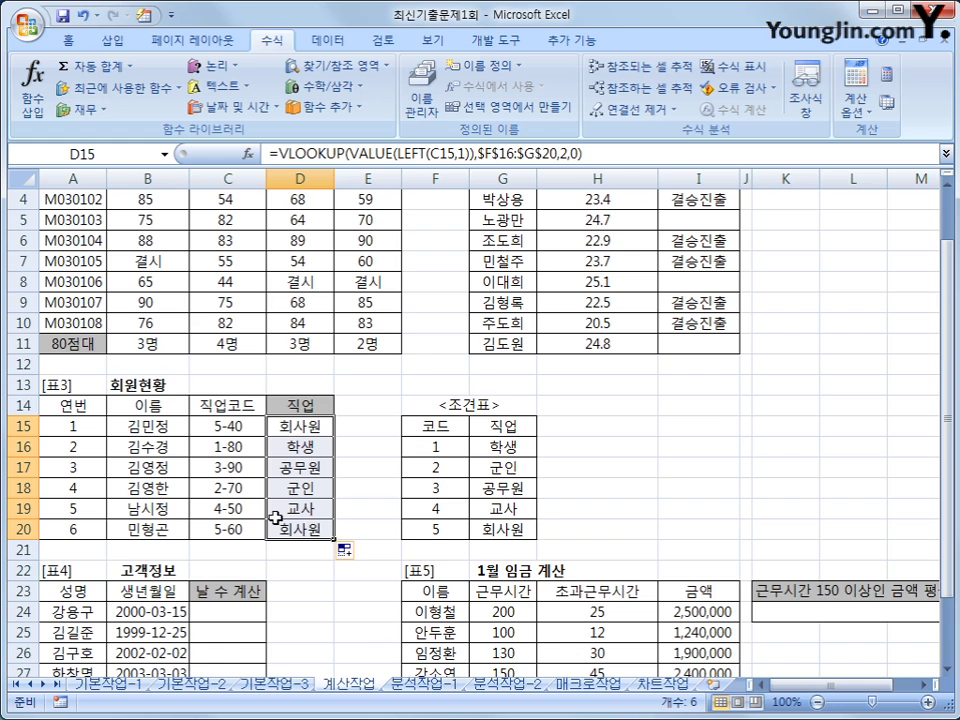
Step: Review the first 성명 and 생년월일 entries of [표4] and select C24, the first 날 수 계산 cell
scroll(272, 510, "down", 5)
left_click(214, 302)
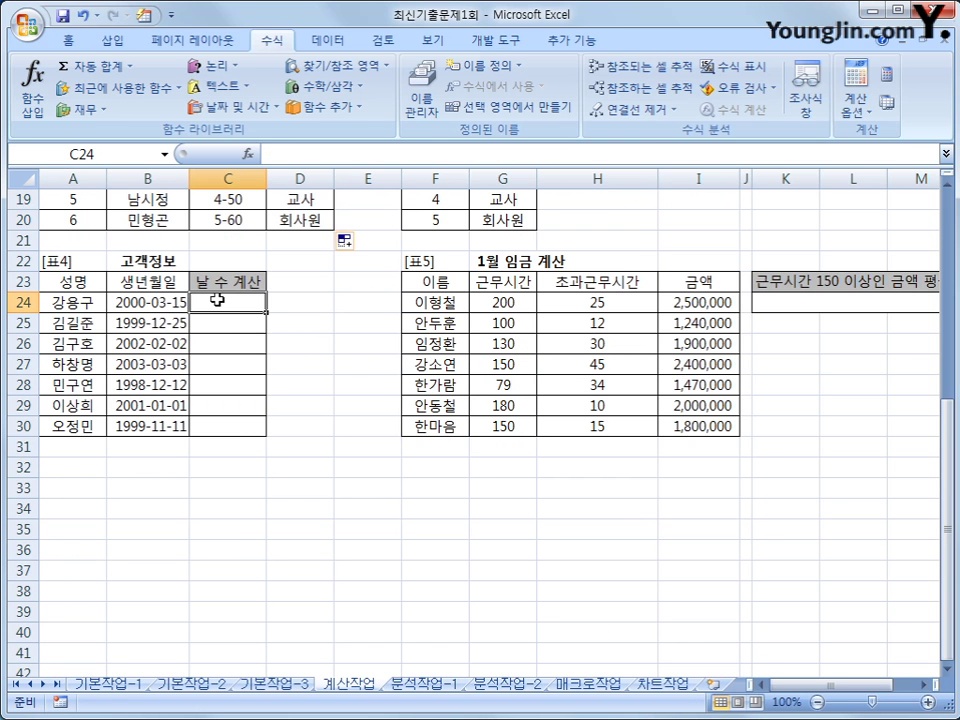
left_click(77, 301)
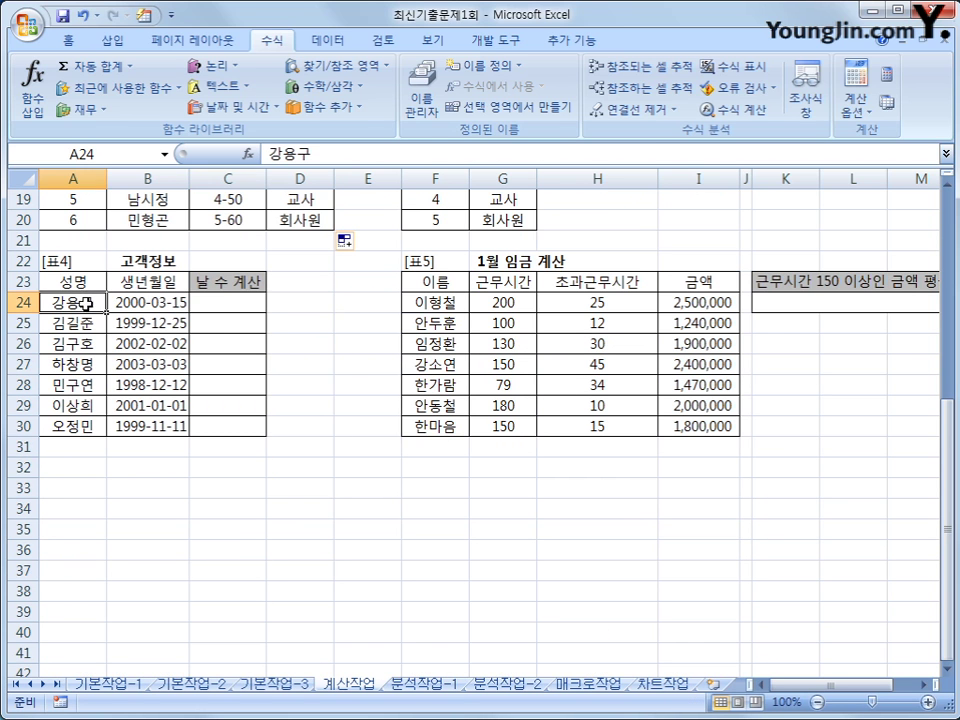
left_click(112, 301)
left_click(245, 301)
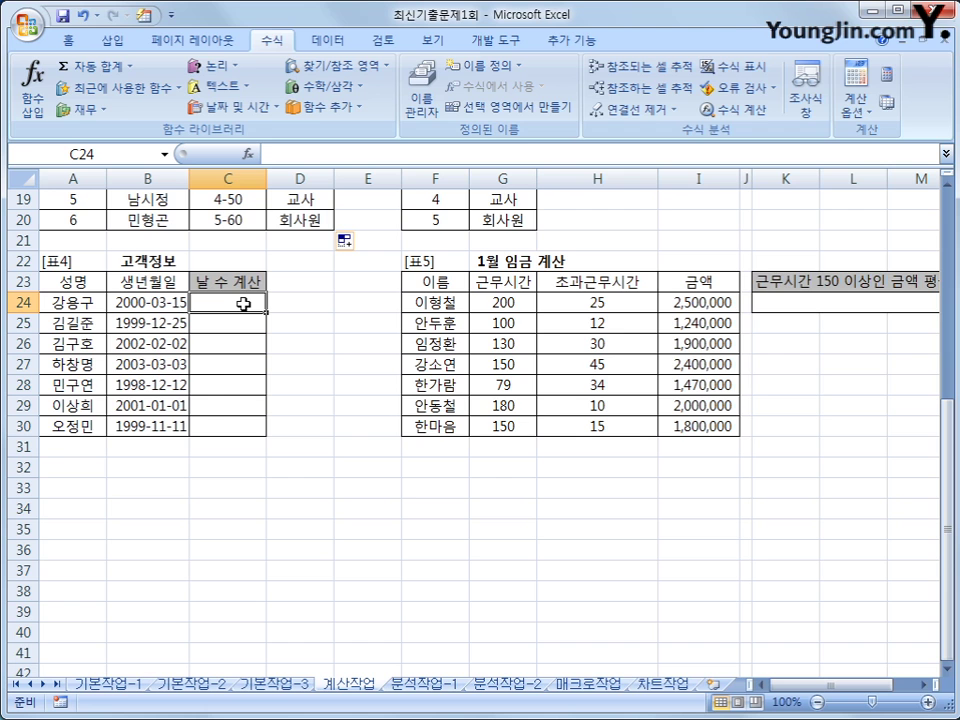
Step: Calculate the day counts in C24:C30 with DAYS360, using start date B24 and end date today(), filled down from C24
left_click(239, 108)
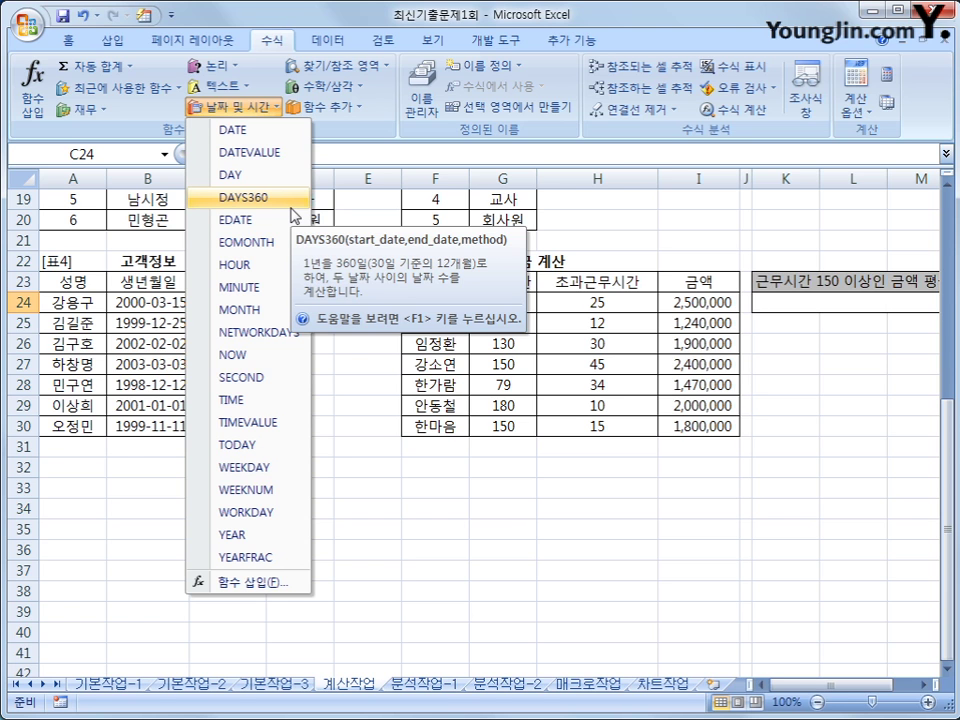
left_click(291, 202)
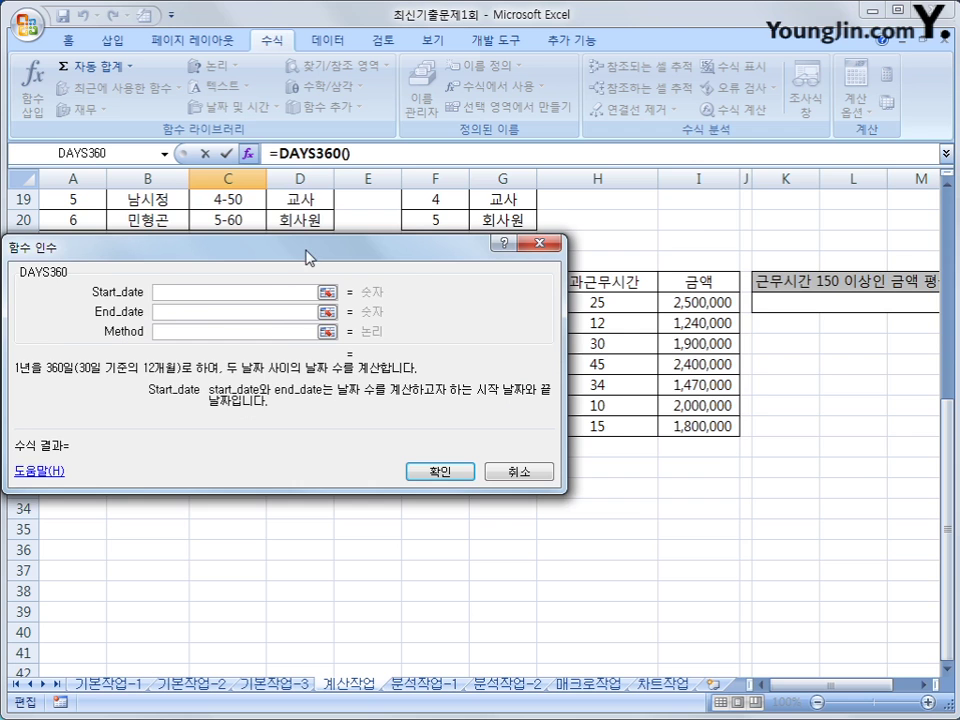
left_click_drag(309, 257, 648, 213)
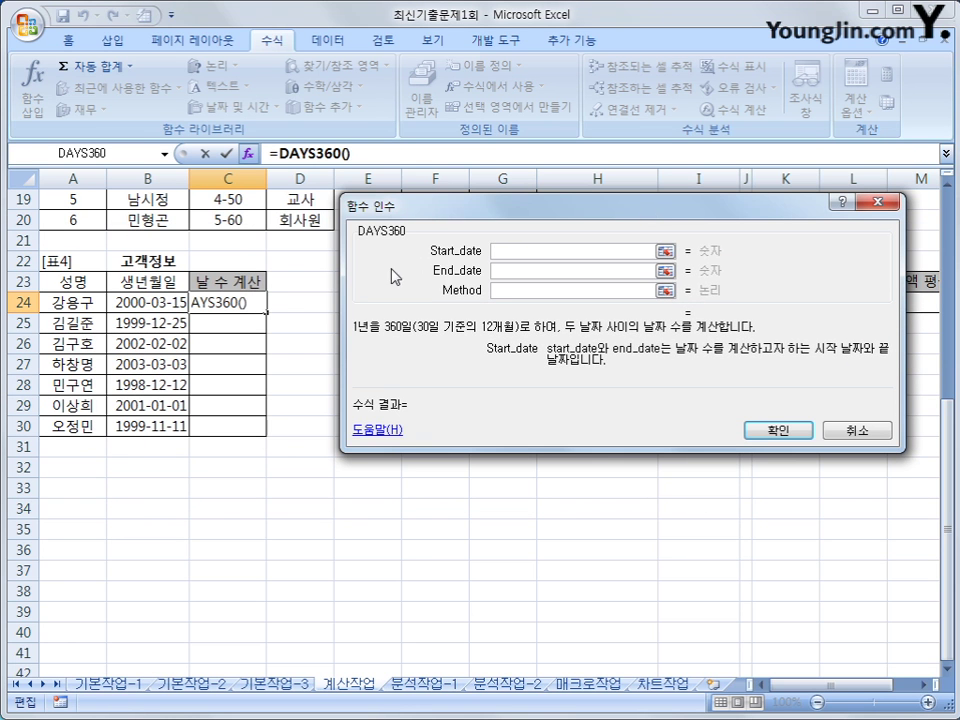
left_click(154, 302)
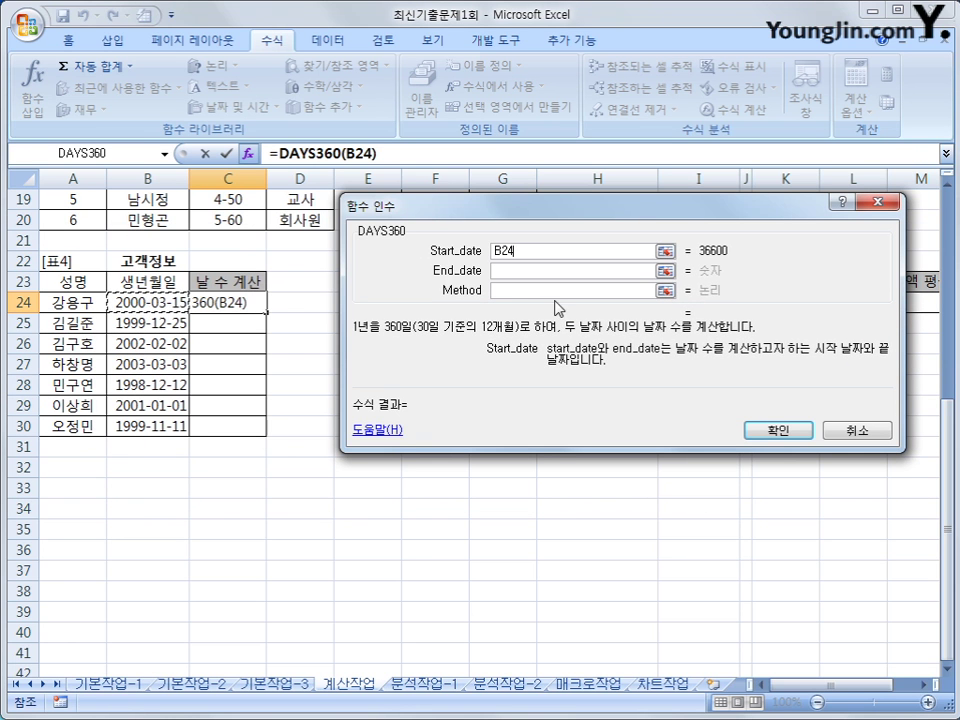
left_click(536, 274)
type("to")
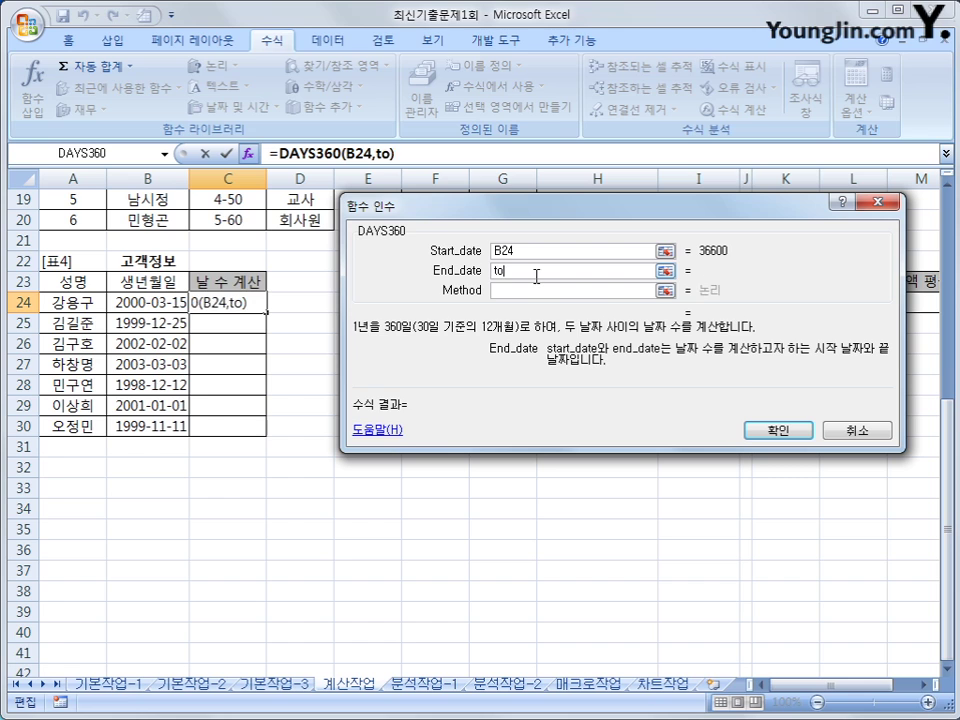
type("day()")
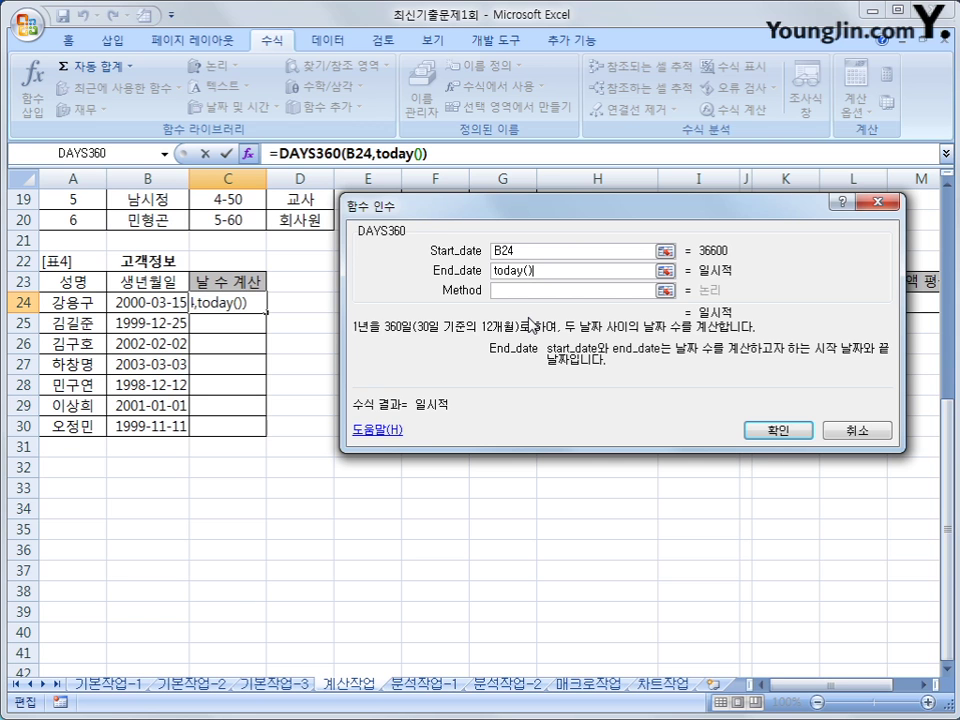
left_click(800, 430)
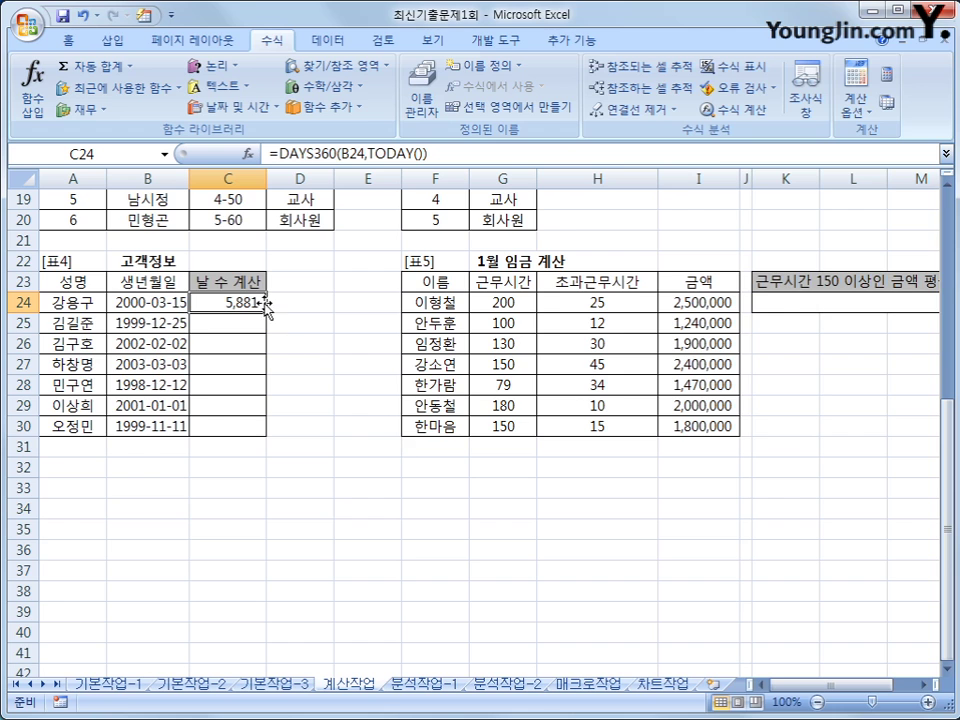
left_click_drag(266, 312, 264, 438)
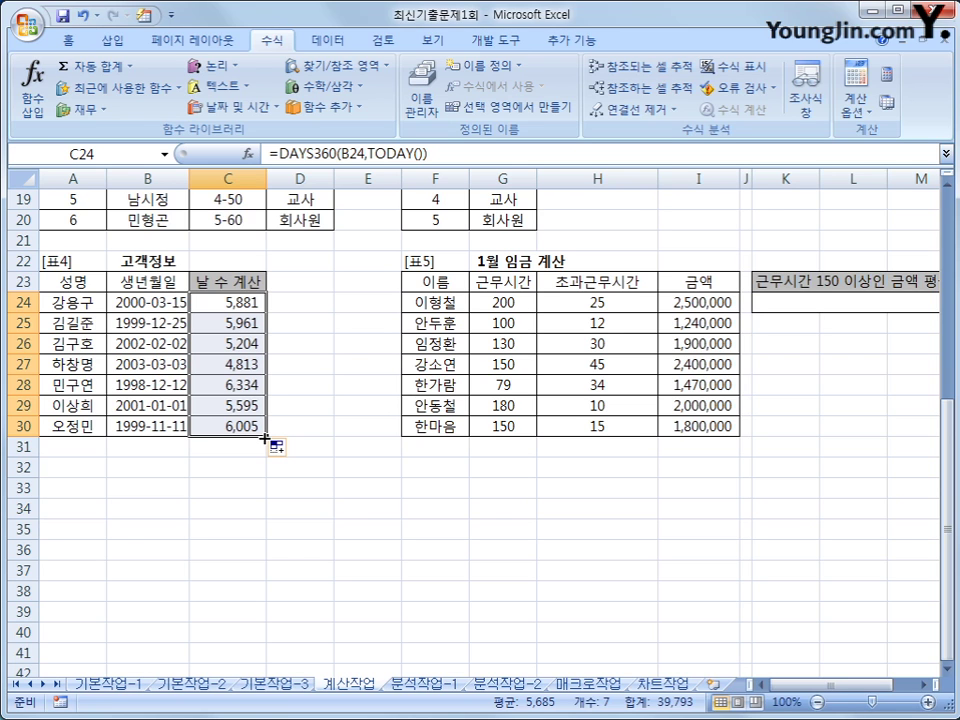
Step: Begin an AVERAGEIF formula in K24, under the heading for the average amount of working hours 150 or more
left_click(762, 302)
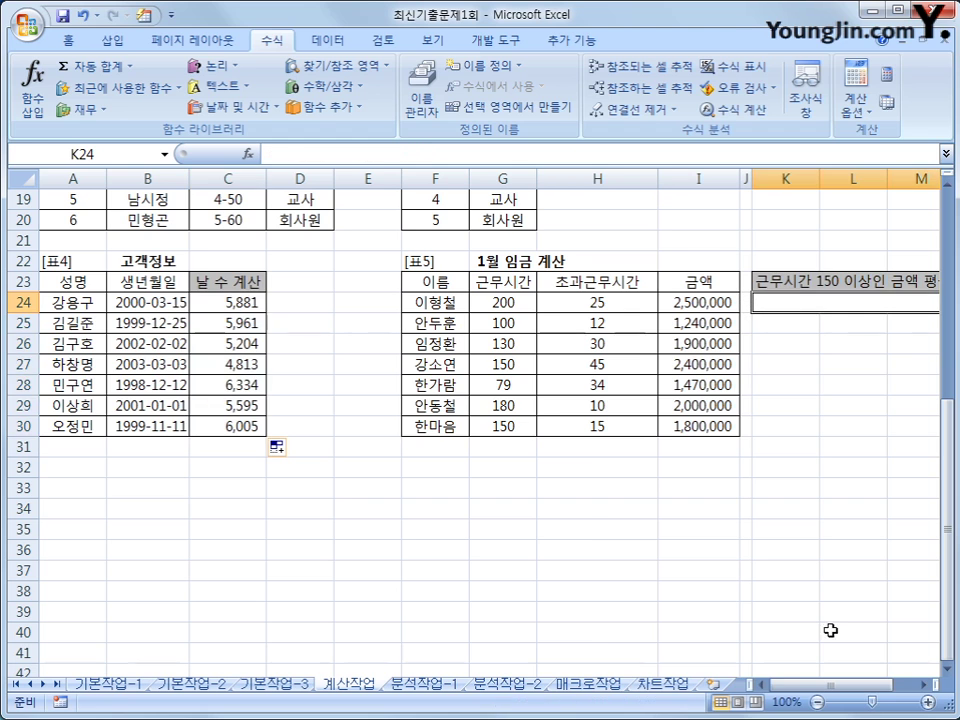
left_click(922, 685)
left_click(922, 685)
left_click(922, 685)
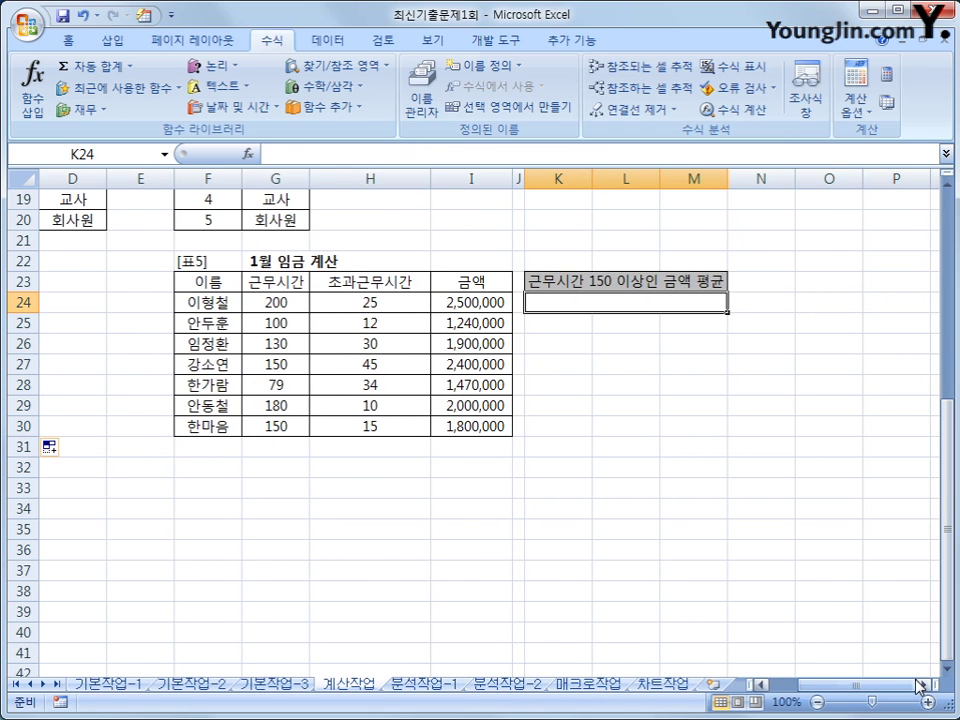
left_click(270, 298)
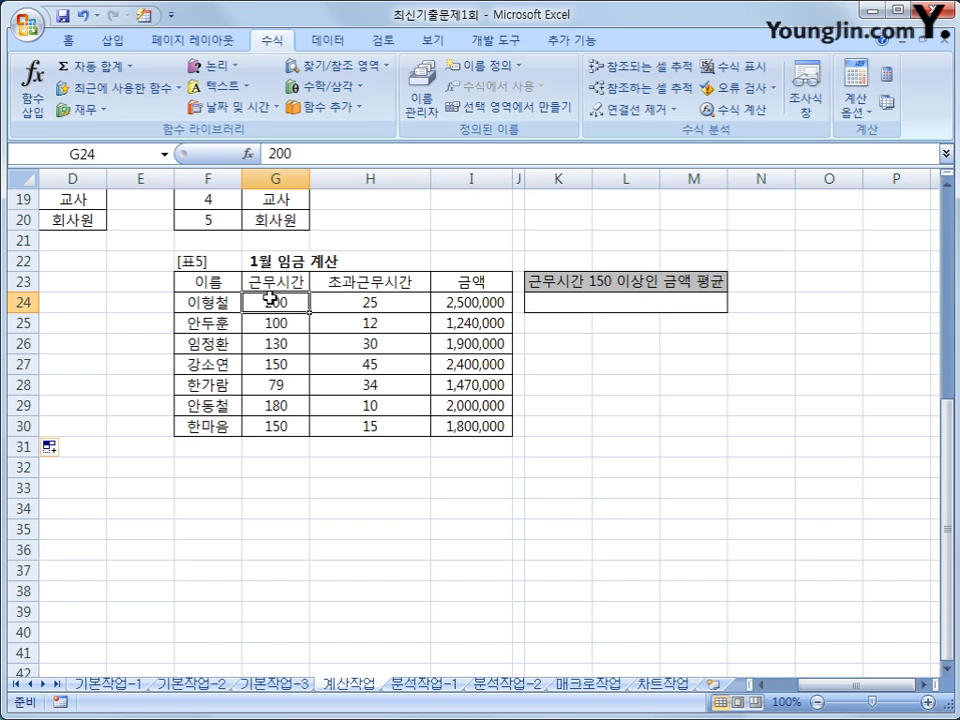
left_click(463, 302)
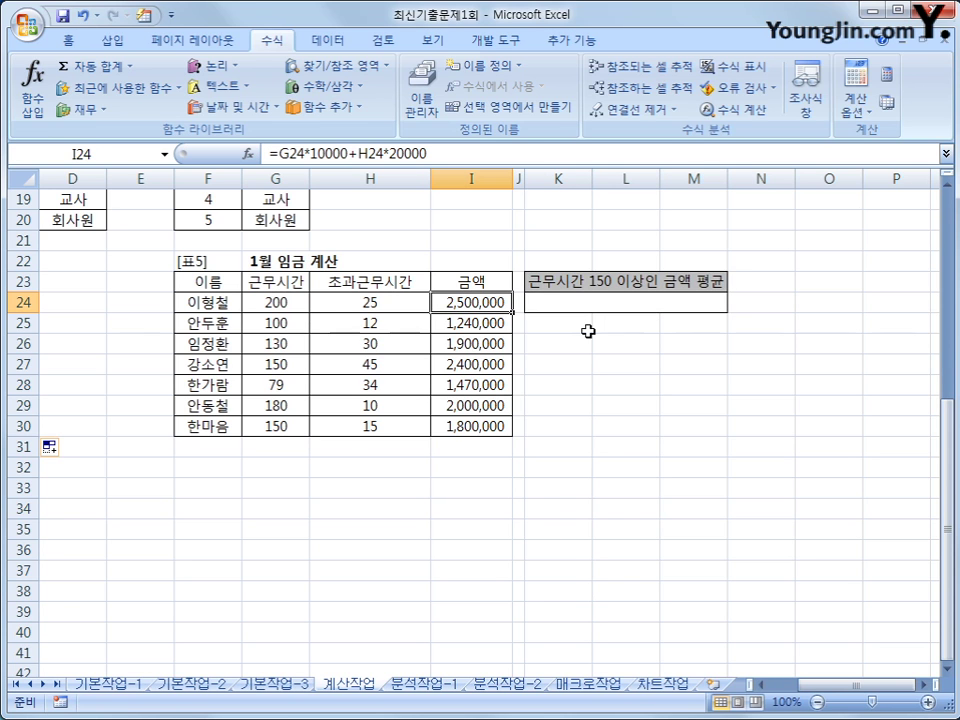
left_click(598, 300)
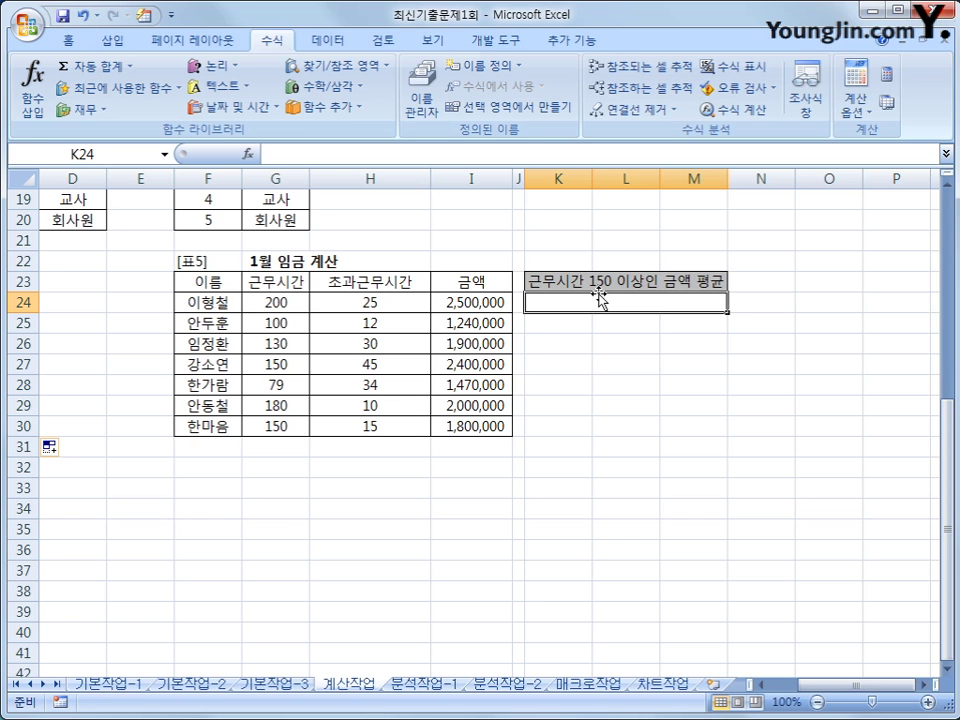
type("=av")
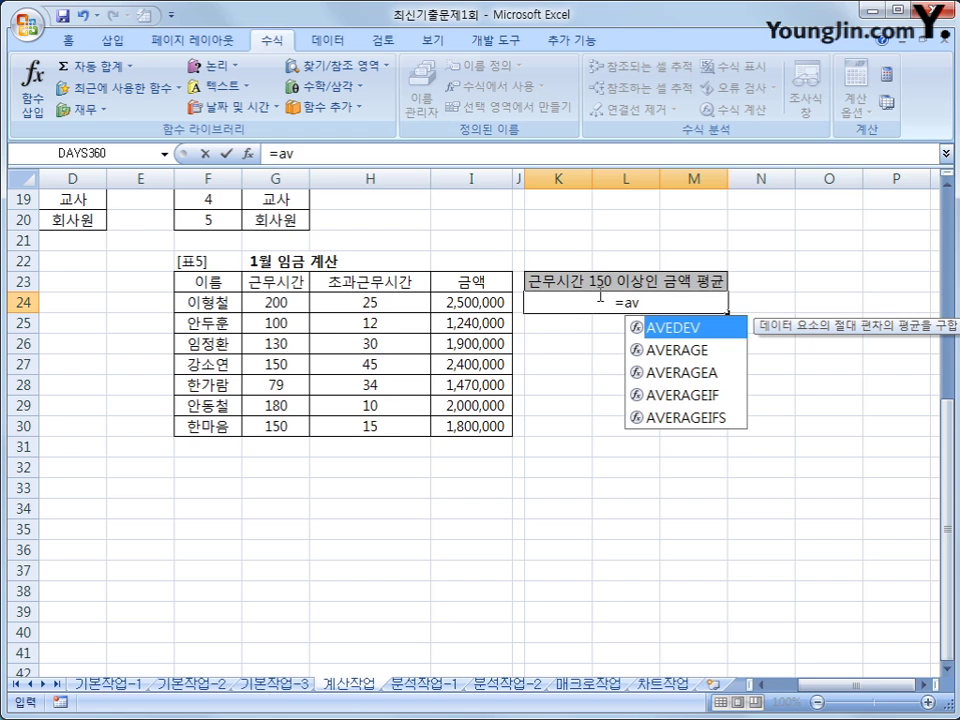
key("Down")
key("Down")
key("Down")
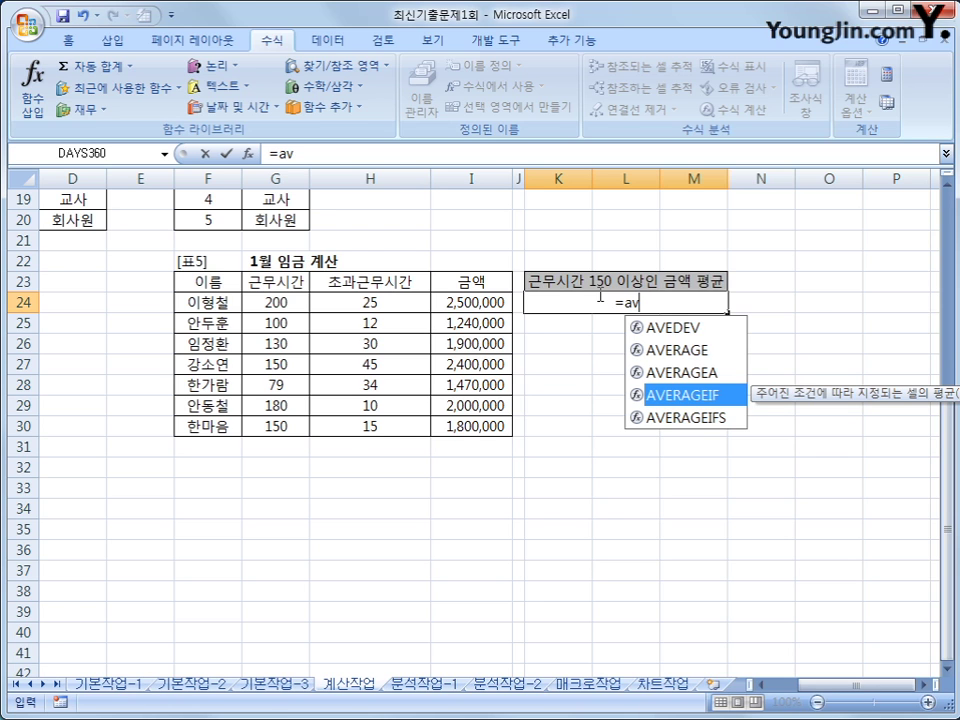
key("Tab")
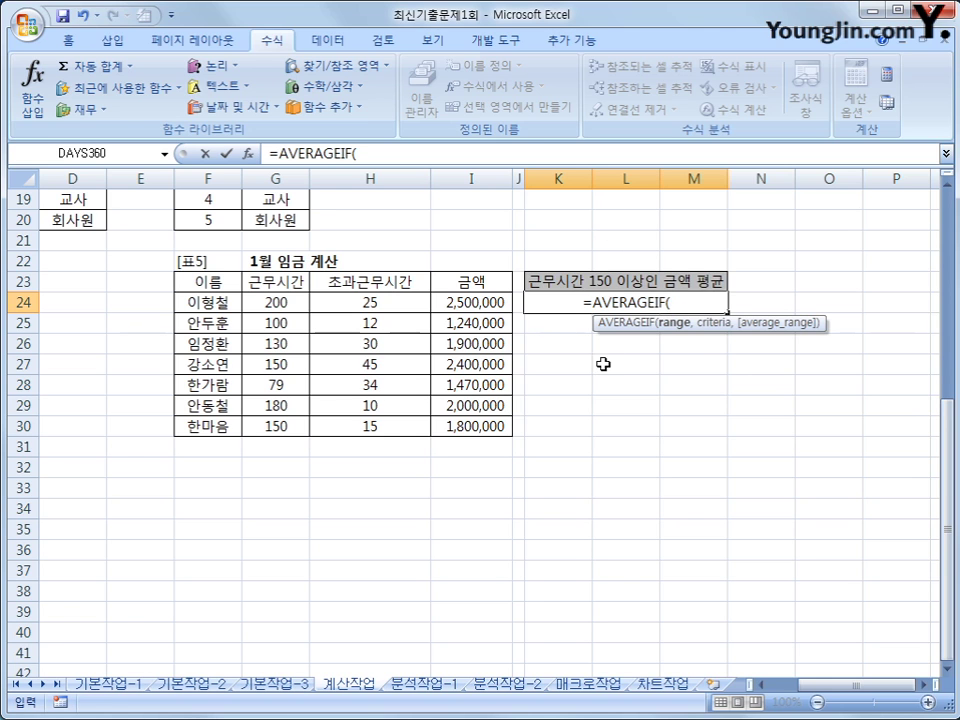
Step: Complete the AVERAGEIF formula with range G24:G30, criteria ">=150" and average range I24:I30
left_click_drag(285, 309, 283, 428)
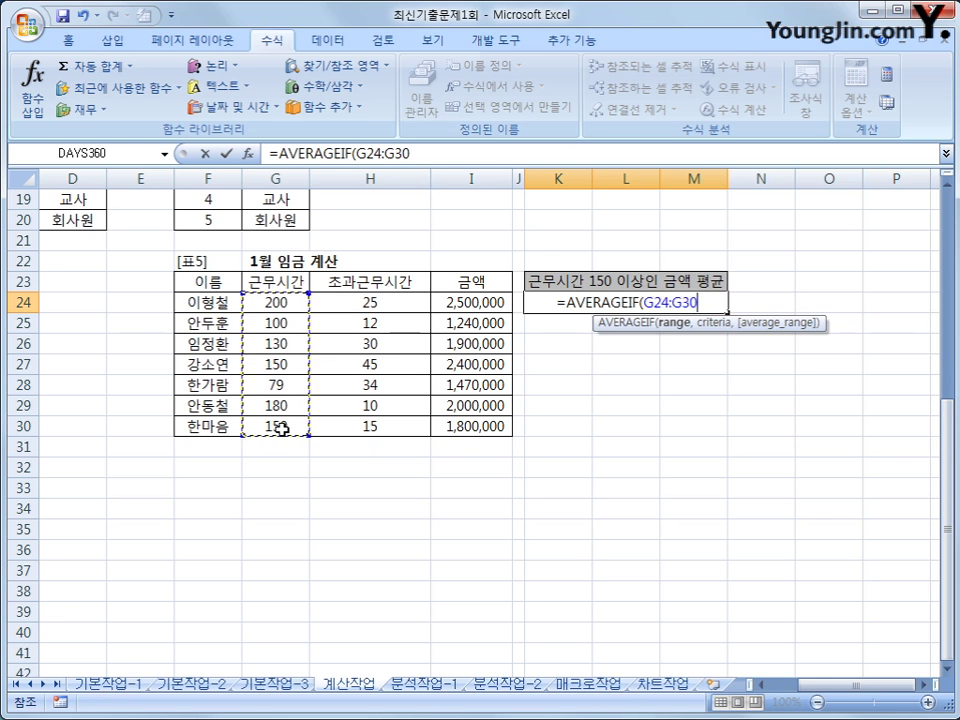
type(",")
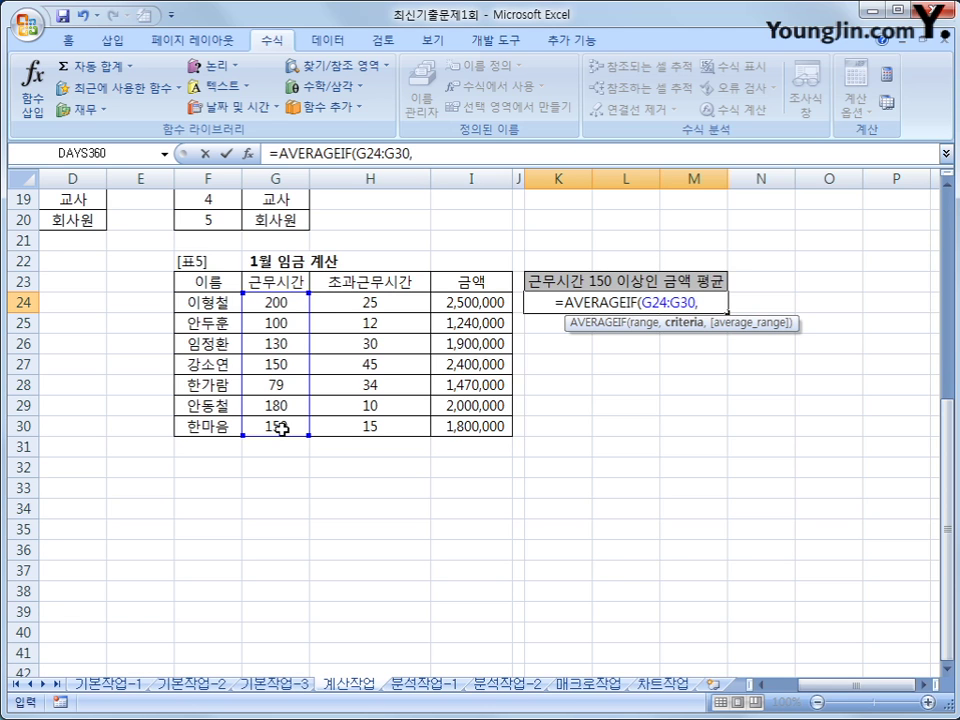
type("\"")
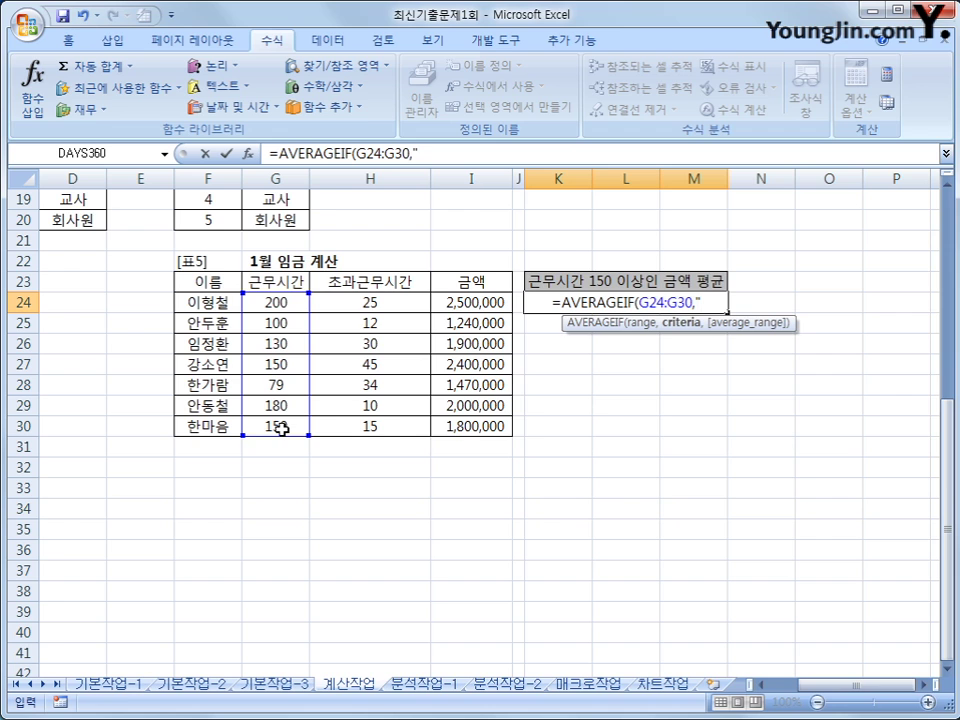
type(">=150\"")
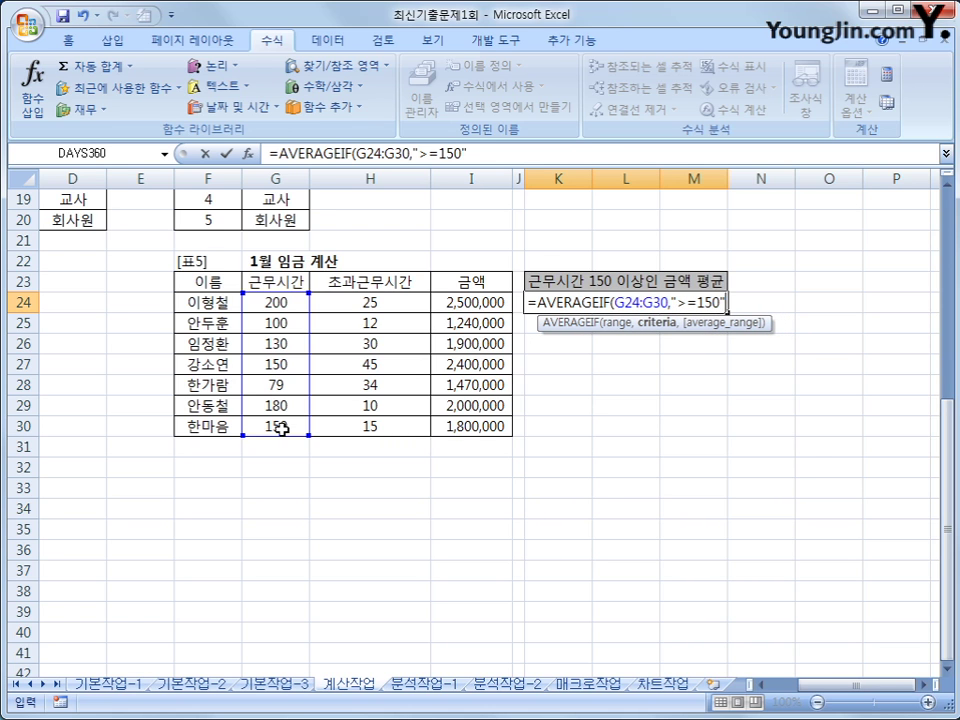
type(",")
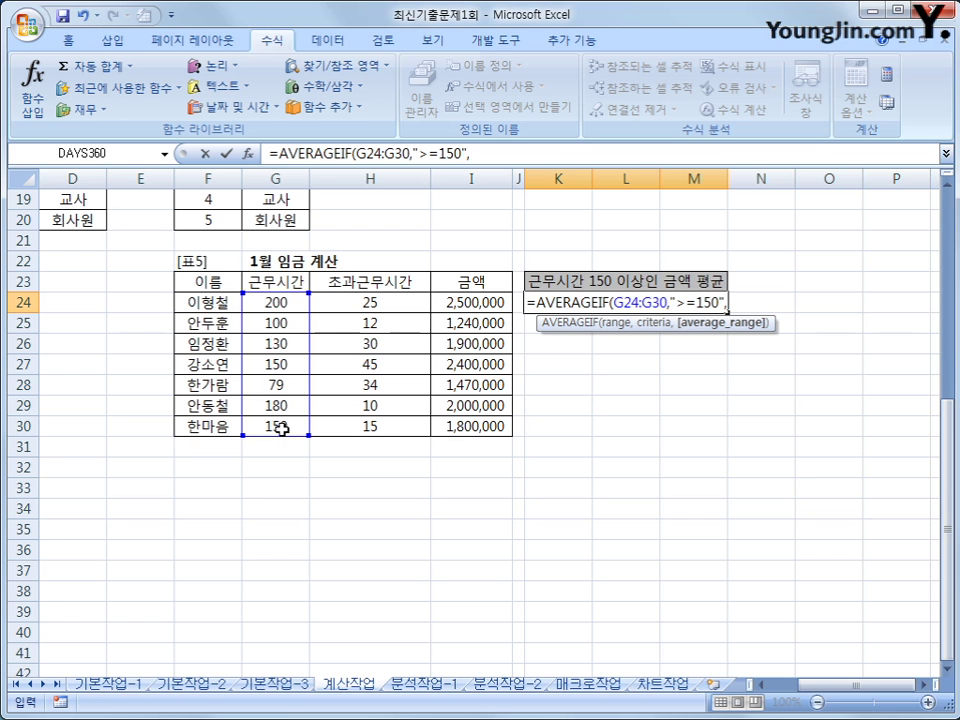
left_click(459, 305)
left_click_drag(459, 305, 484, 424)
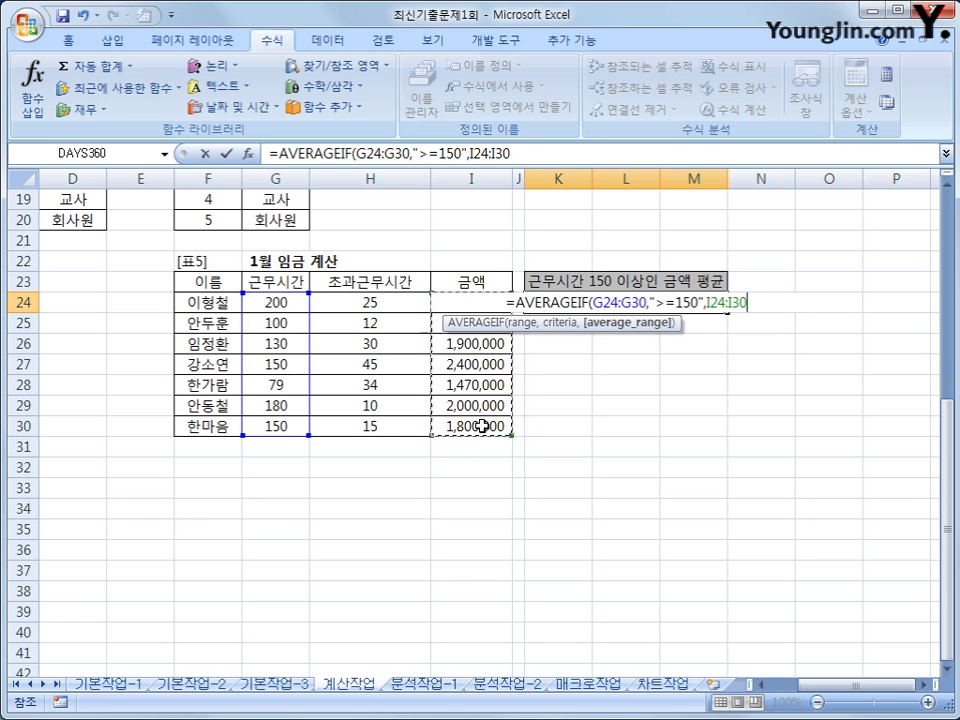
type(")")
key("Return")
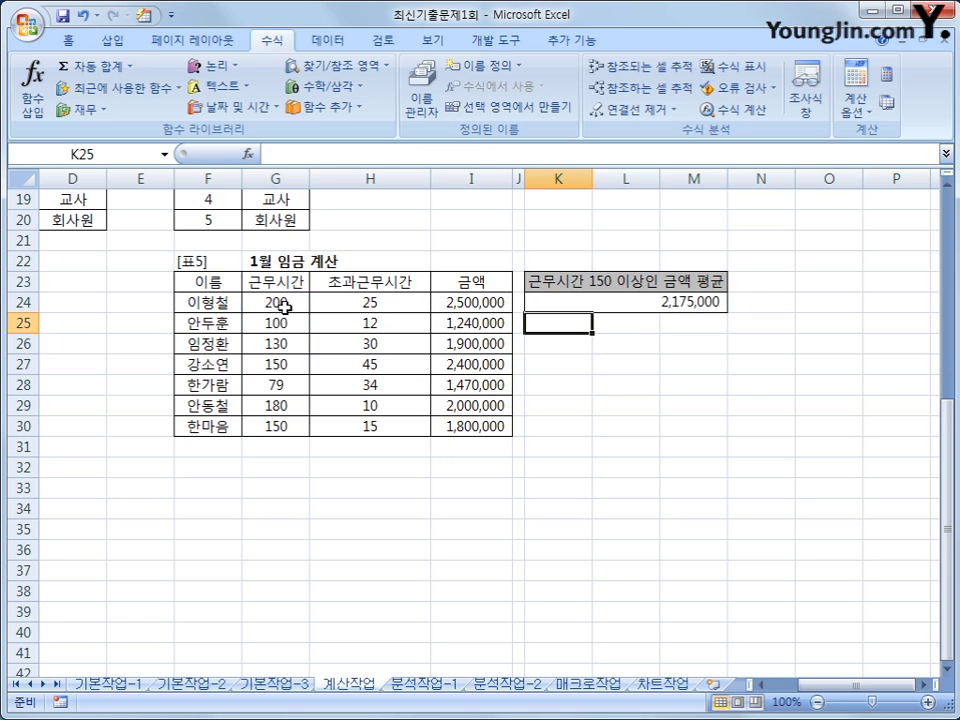
Step: Check the average of the amounts in I24, I27, I29 and I30 against the formula result in K24
left_click(469, 304)
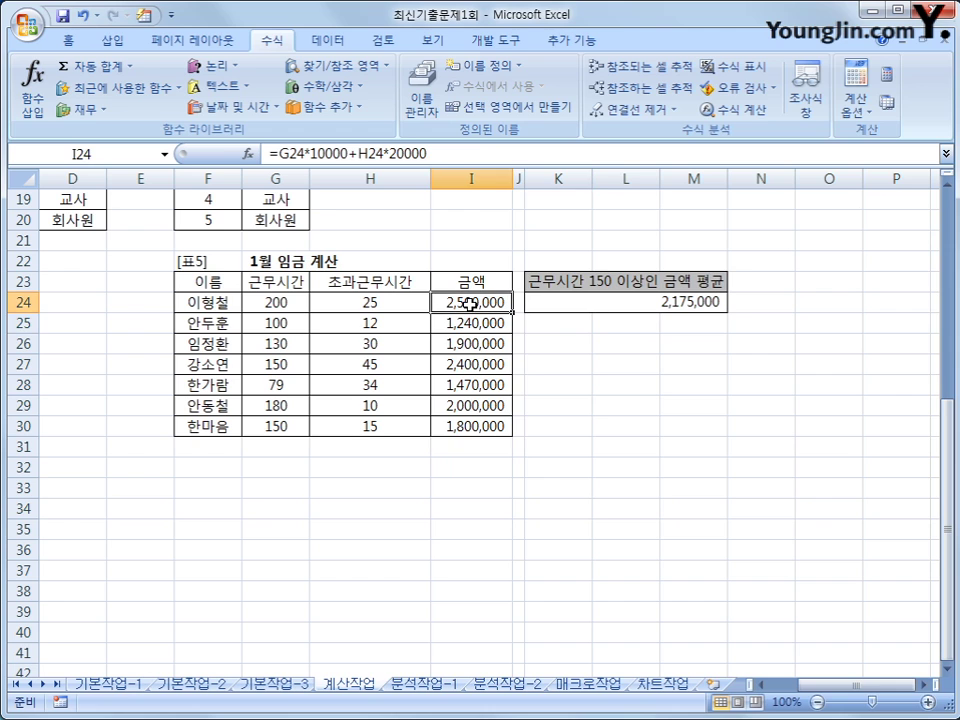
left_click(497, 366, "ctrl")
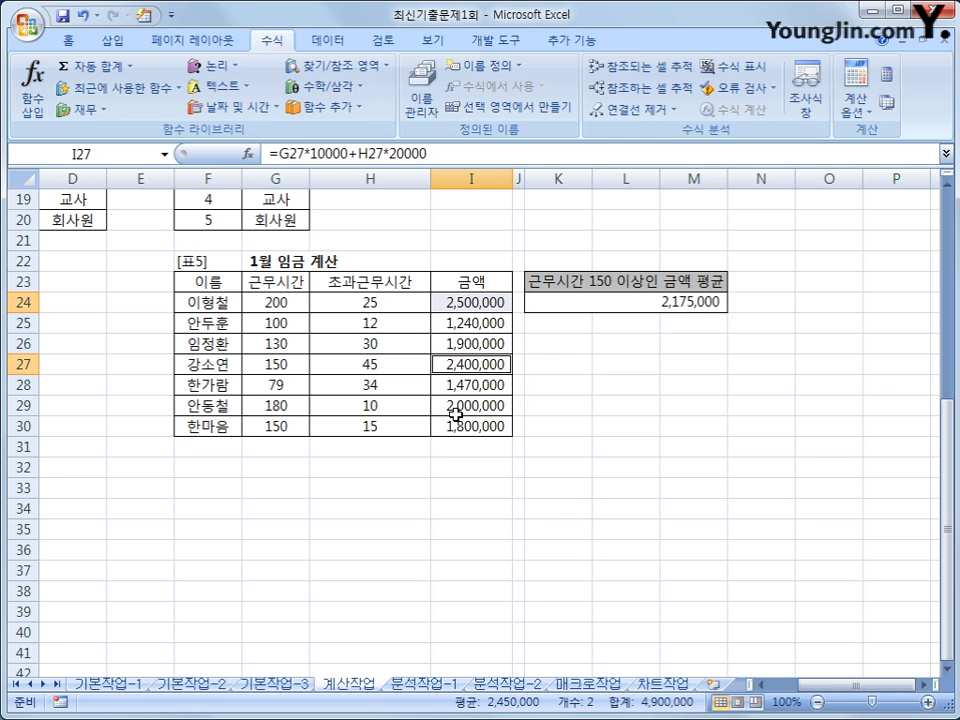
left_click(461, 409, "ctrl")
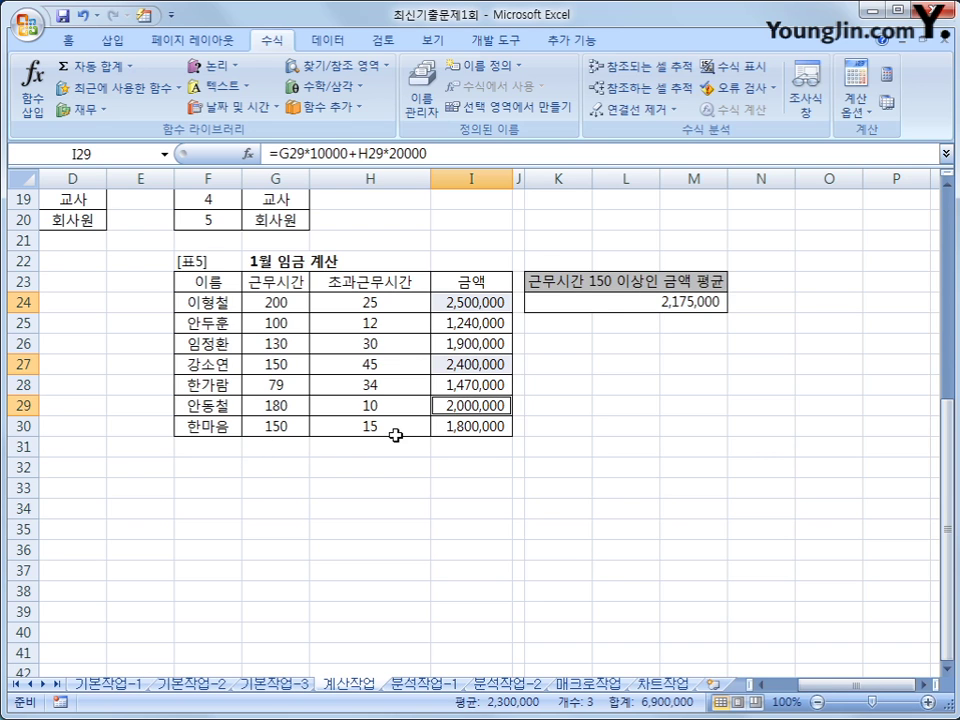
left_click(489, 428, "ctrl")
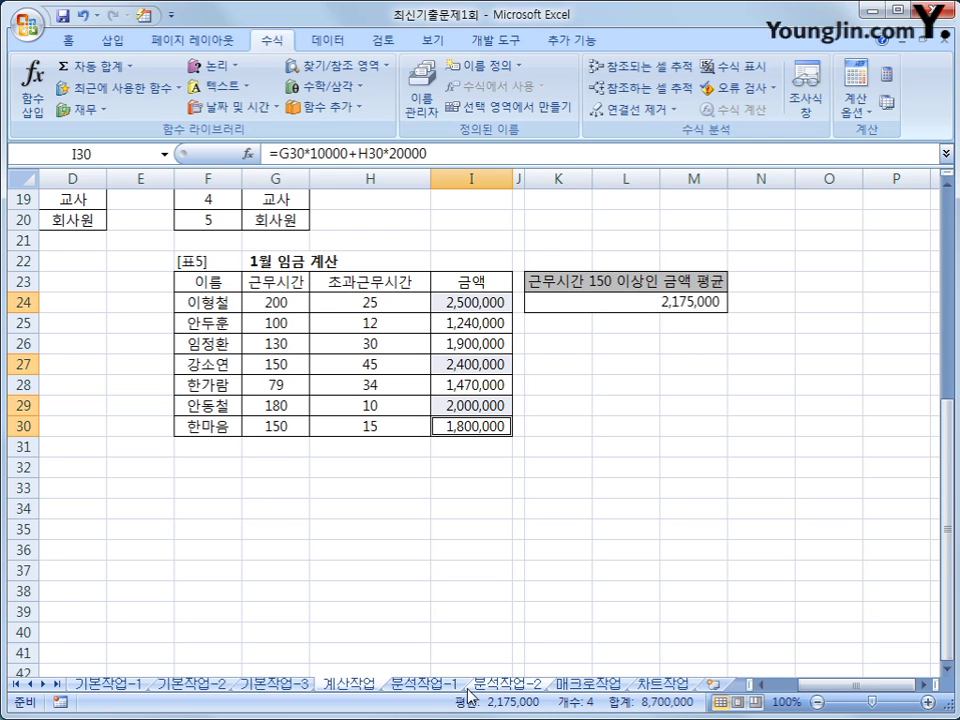
left_click(648, 309)
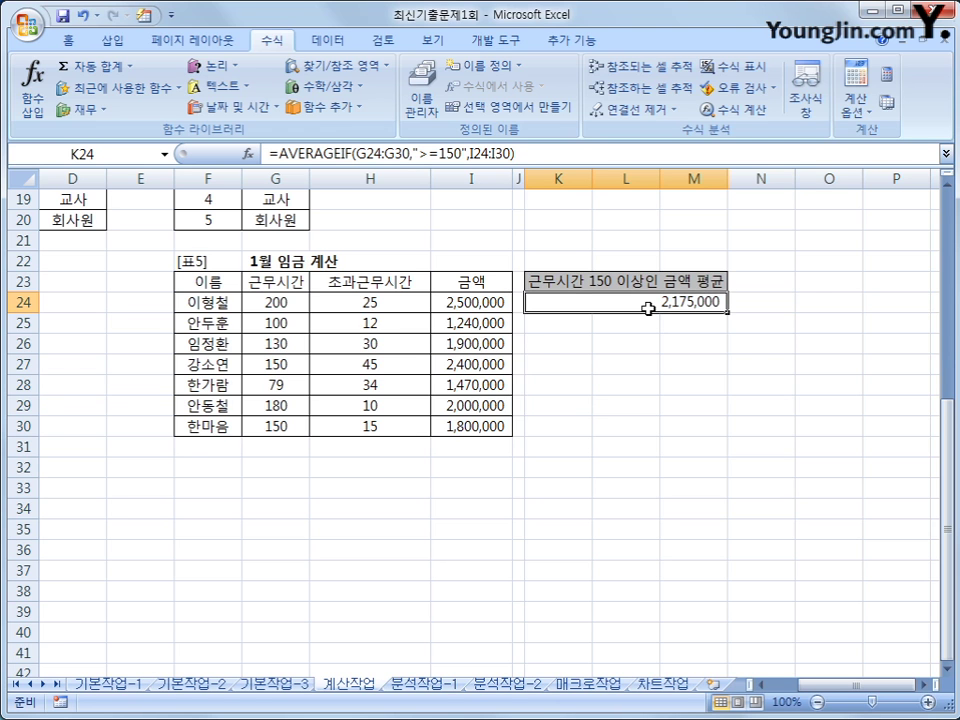
Step: Open the 분석작업-1 sheet and examine the 이익액 values in B18:B20 and the 순이익 total in G15
mouse_move(789, 690)
left_mouse_down()
mouse_move(797, 690)
mouse_move(785, 690)
left_mouse_up()
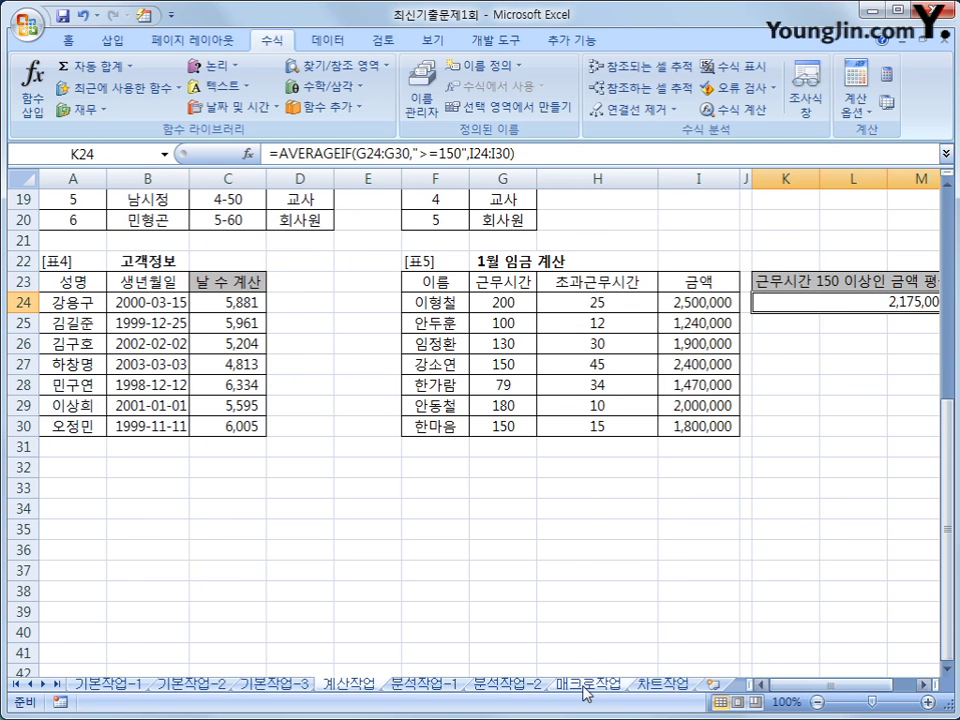
left_click(441, 686)
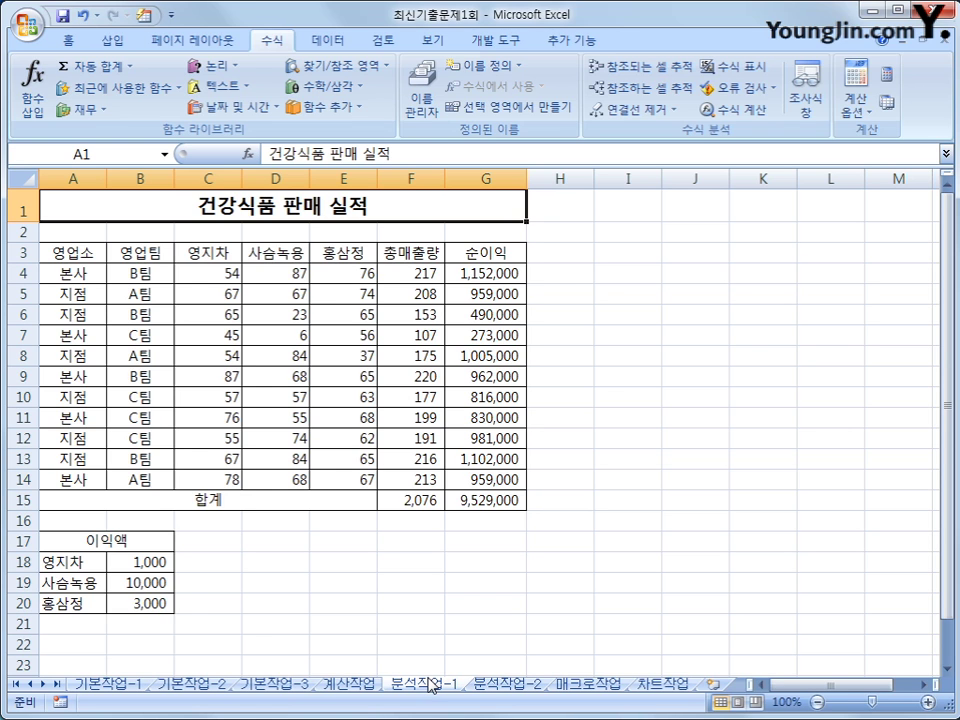
left_click_drag(111, 561, 140, 602)
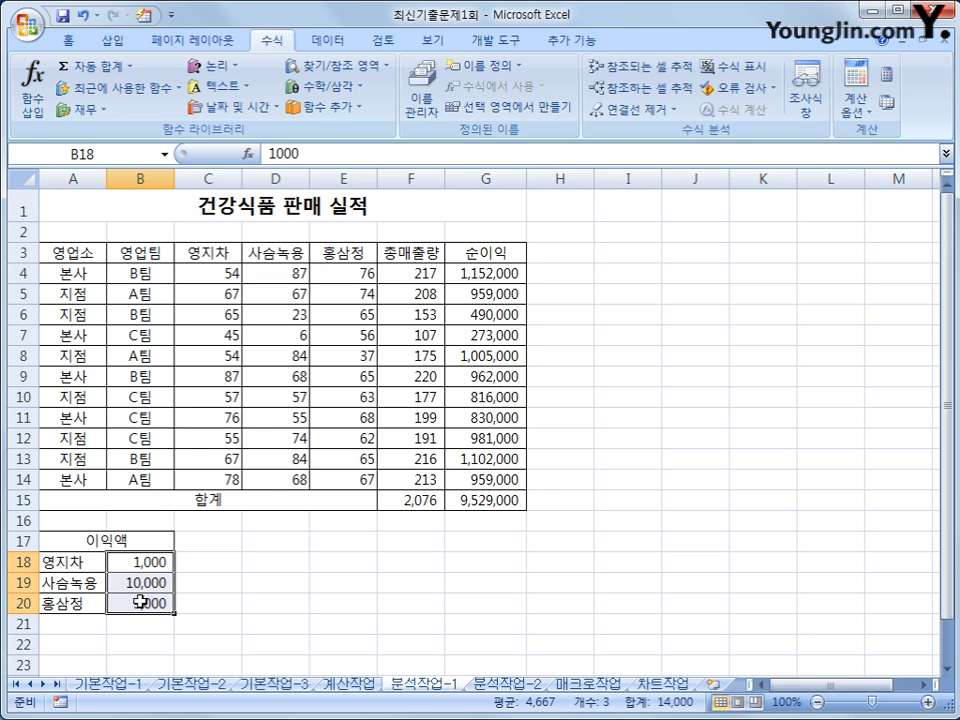
left_click(480, 506)
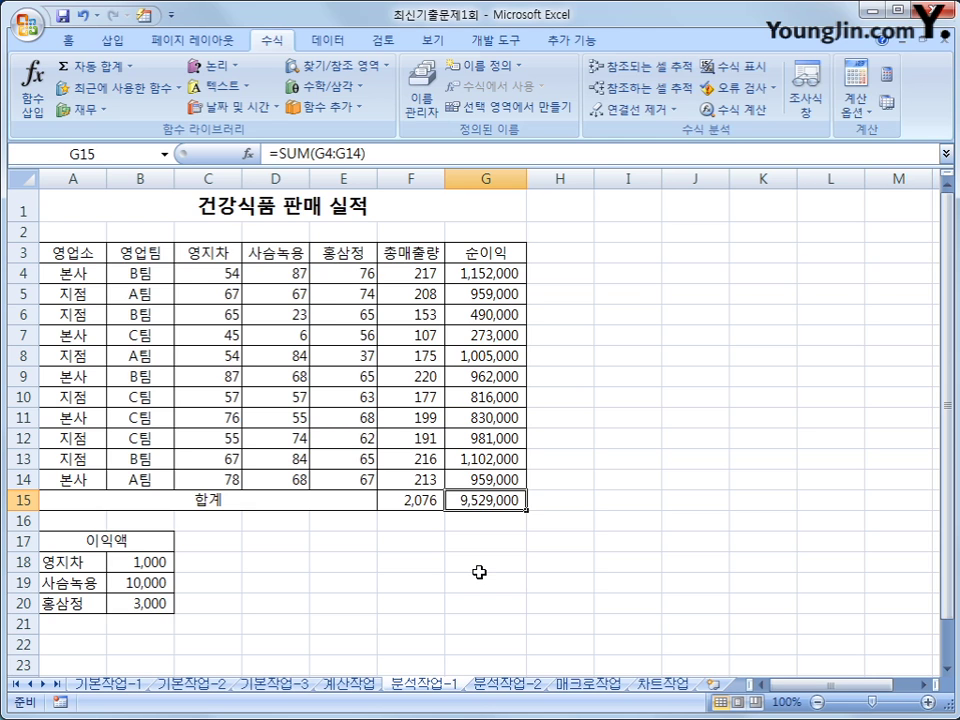
Step: Name cell B18, the 영지차 profit amount, as 영지차이익액
left_click(148, 560)
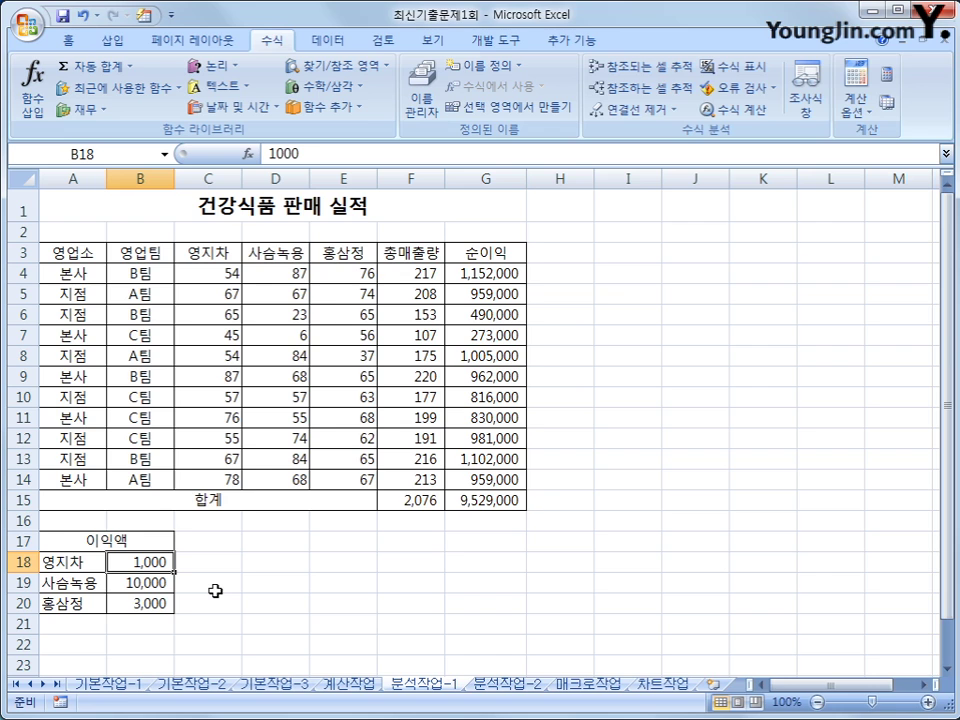
left_click(97, 154)
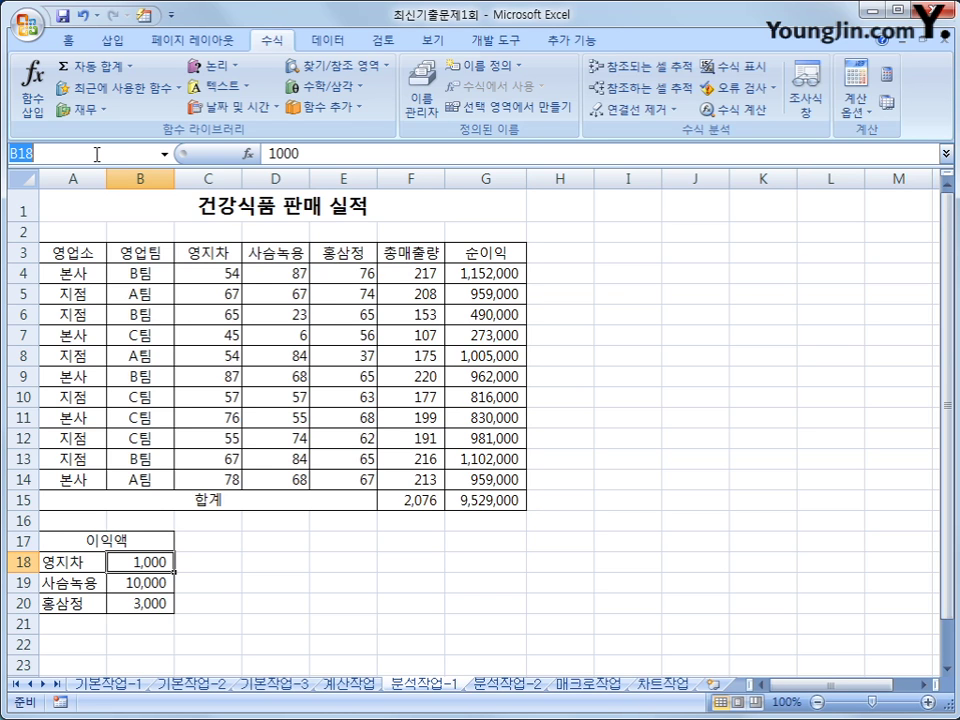
type("dud")
key("BackSpace")
key("BackSpace")
key("BackSpace")
type("영지차")
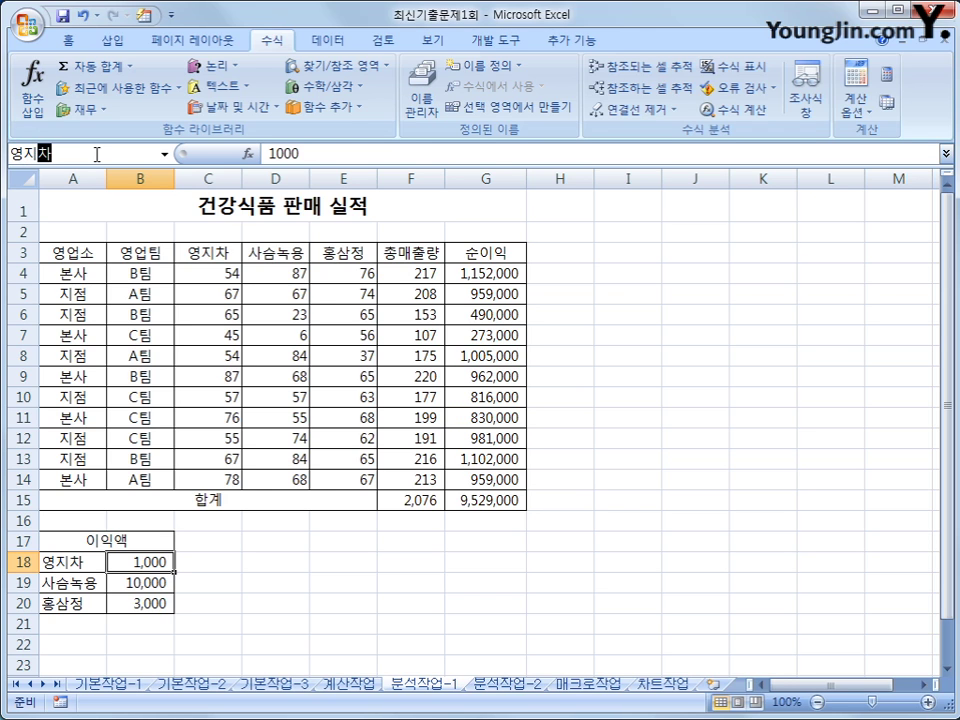
type("이익액")
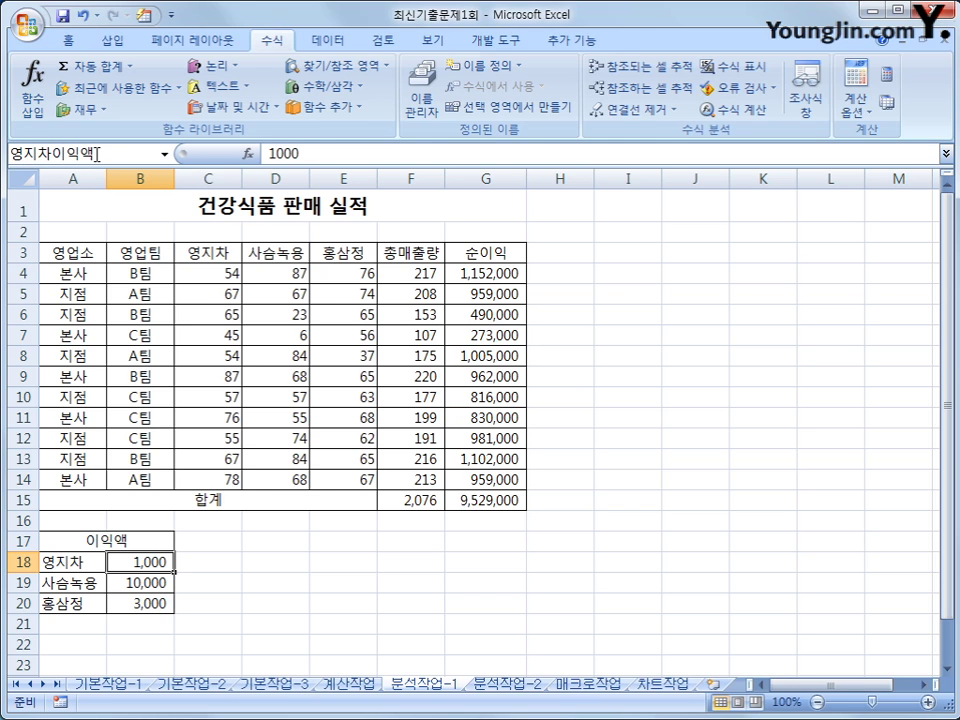
key("Return")
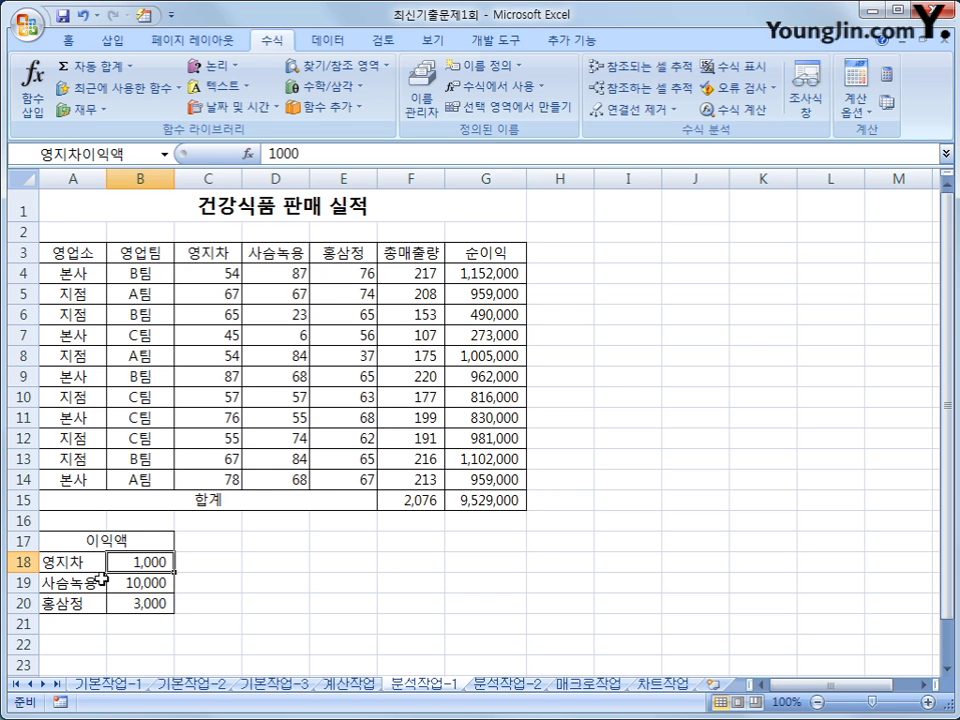
Step: Name cell B19, the 사슴녹용 profit amount, as 사슴녹용이익액
left_click(135, 583)
left_click(117, 159)
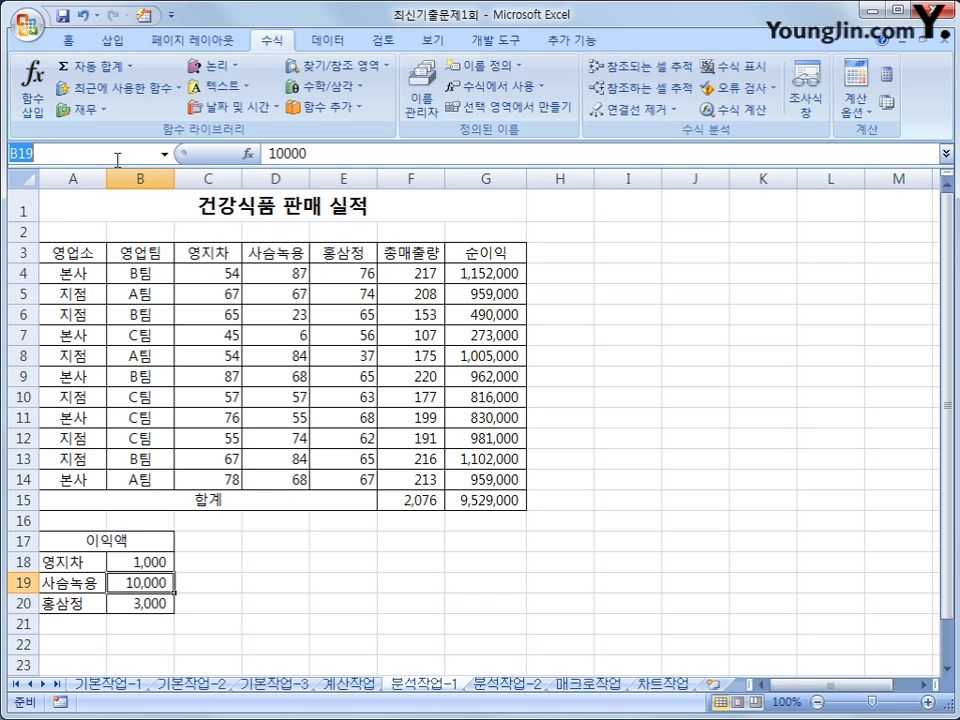
type("사슴녹용잉")
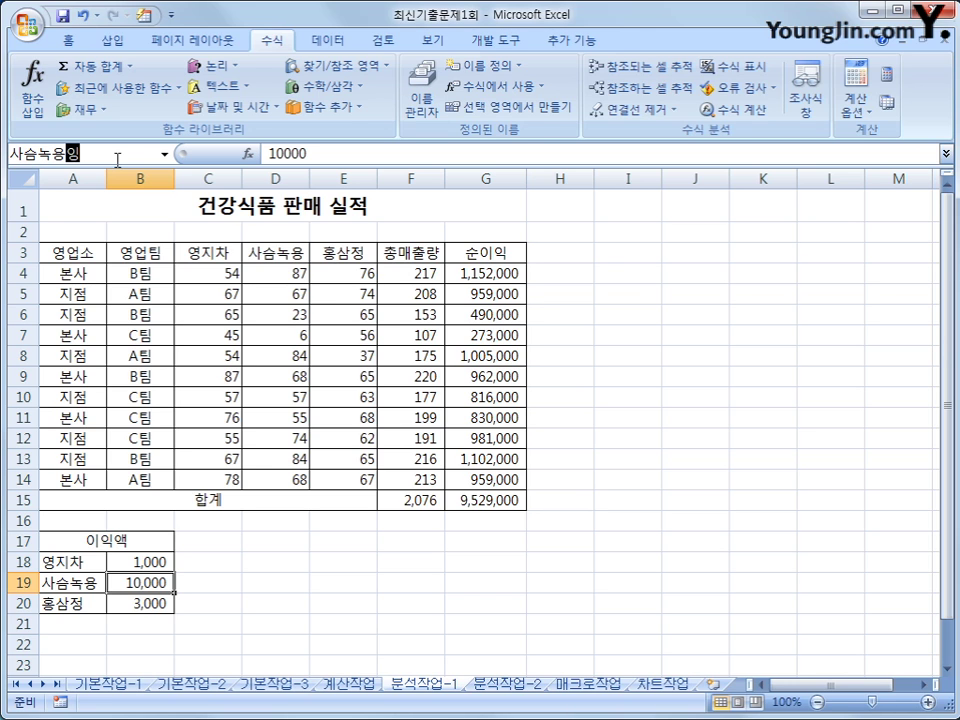
type("익액")
key("Return")
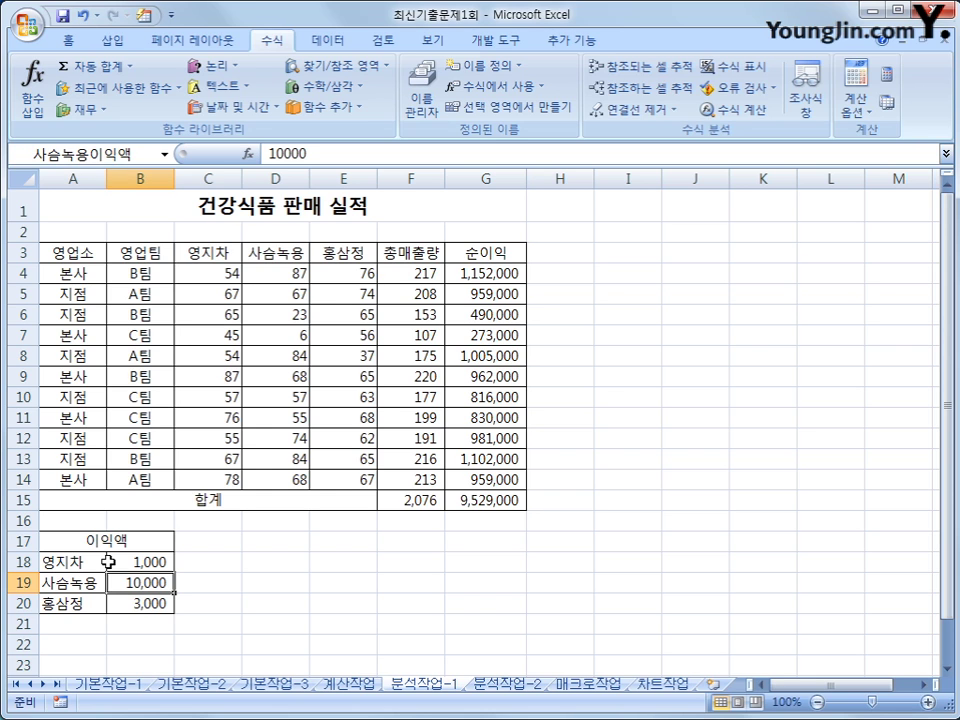
Step: Name cell B20, the 홍삼정 profit amount, as 홍삼정이익액
left_click(152, 603)
left_click(115, 151)
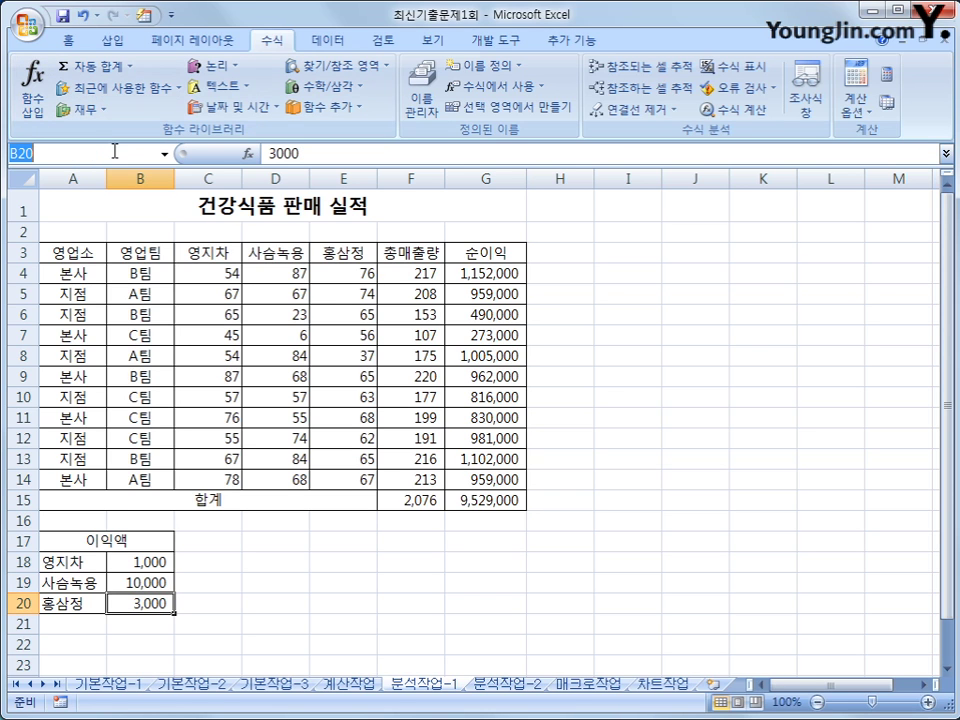
type("홍삼정이ㅇ")
type("ㅣㄱ")
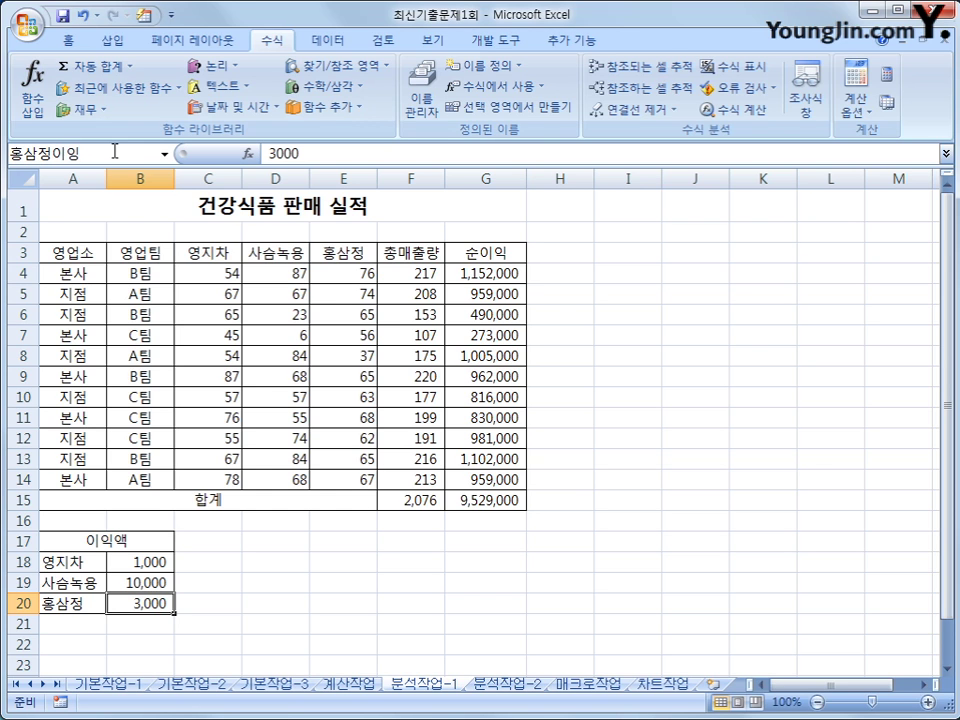
key("Return")
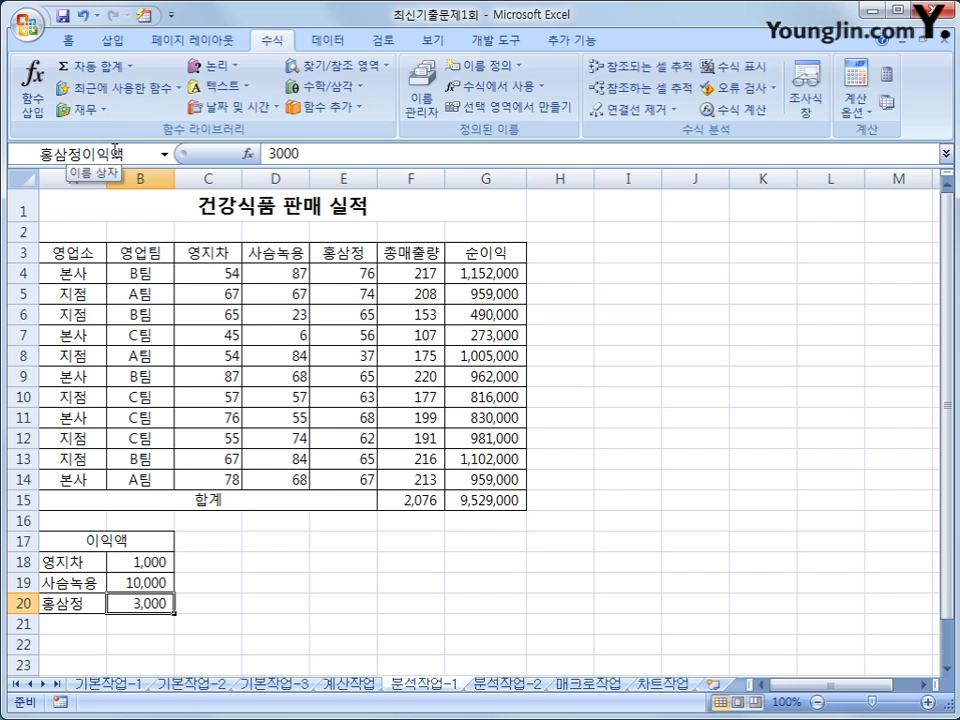
Step: Name the 순이익 total cell G15 as 순이익합계
left_click(483, 501)
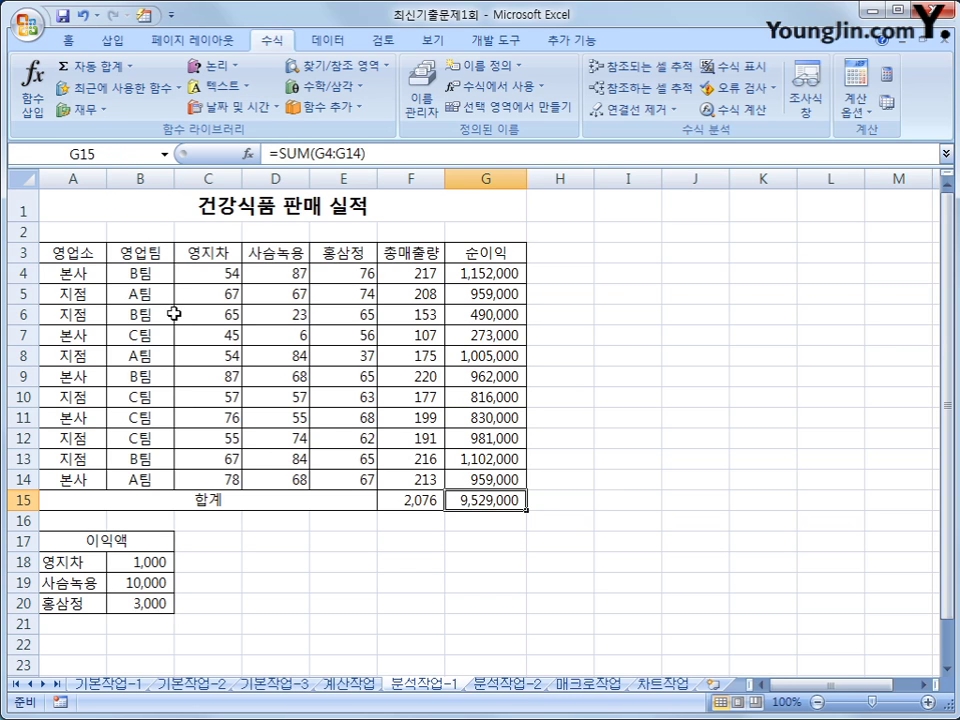
left_click(131, 156)
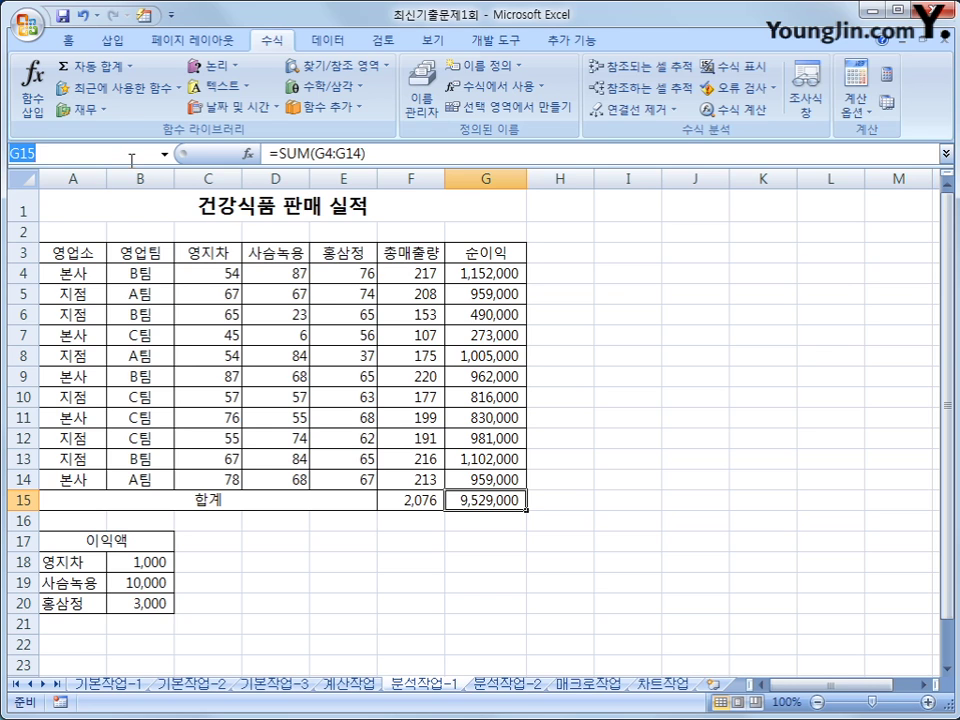
type("순이익합ㄱ")
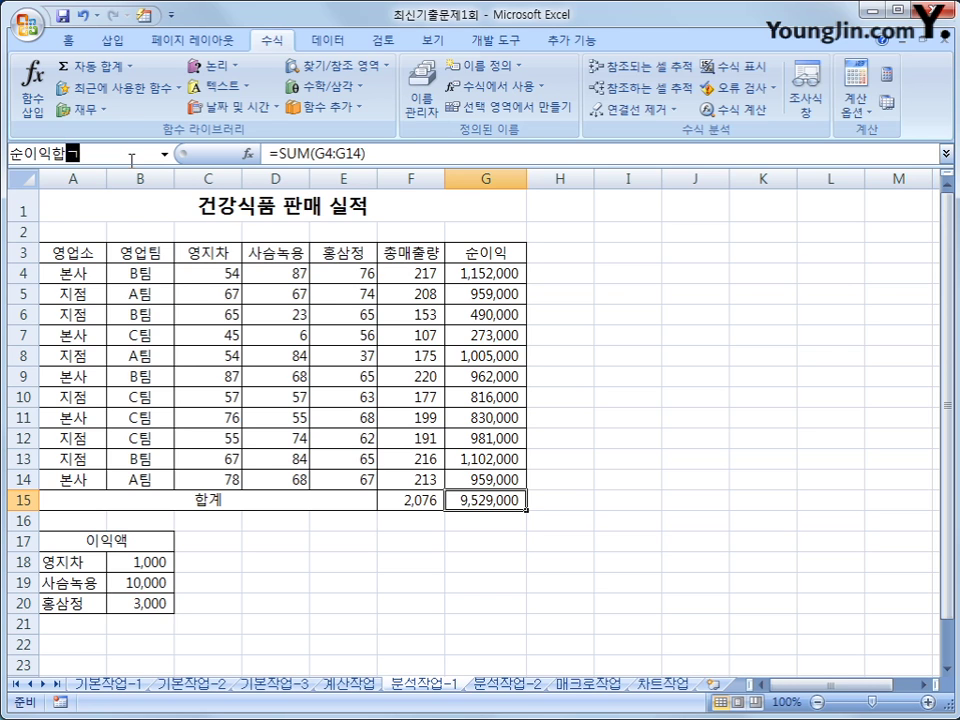
type("ㅖ")
key("Return")
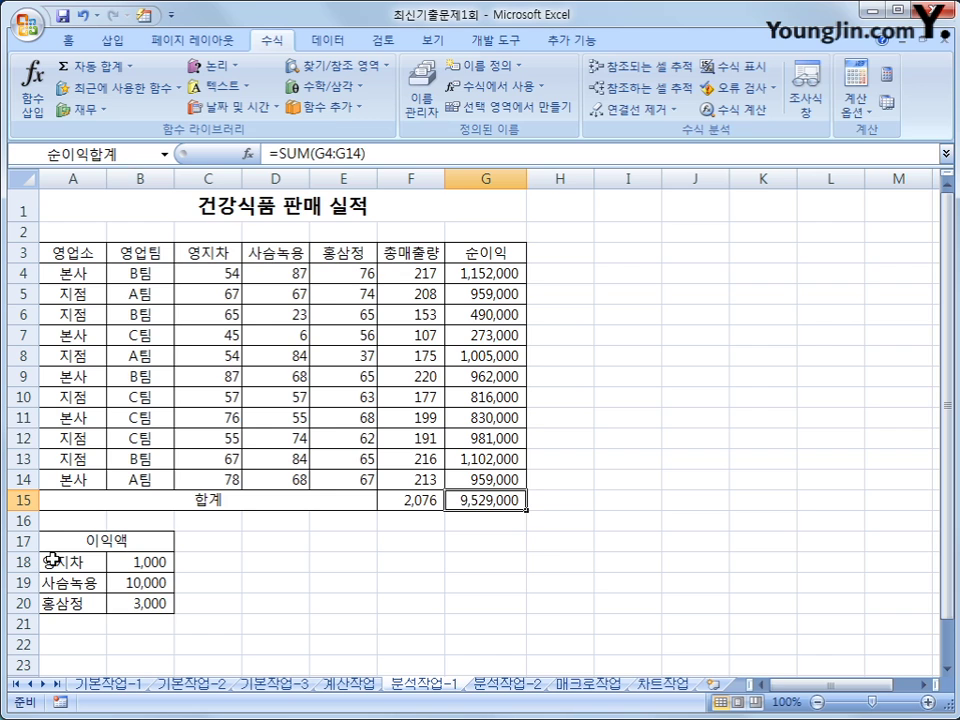
Step: Add a scenario named 이익액증가 with B18:B20 as its changing cells
left_click_drag(138, 560, 145, 603)
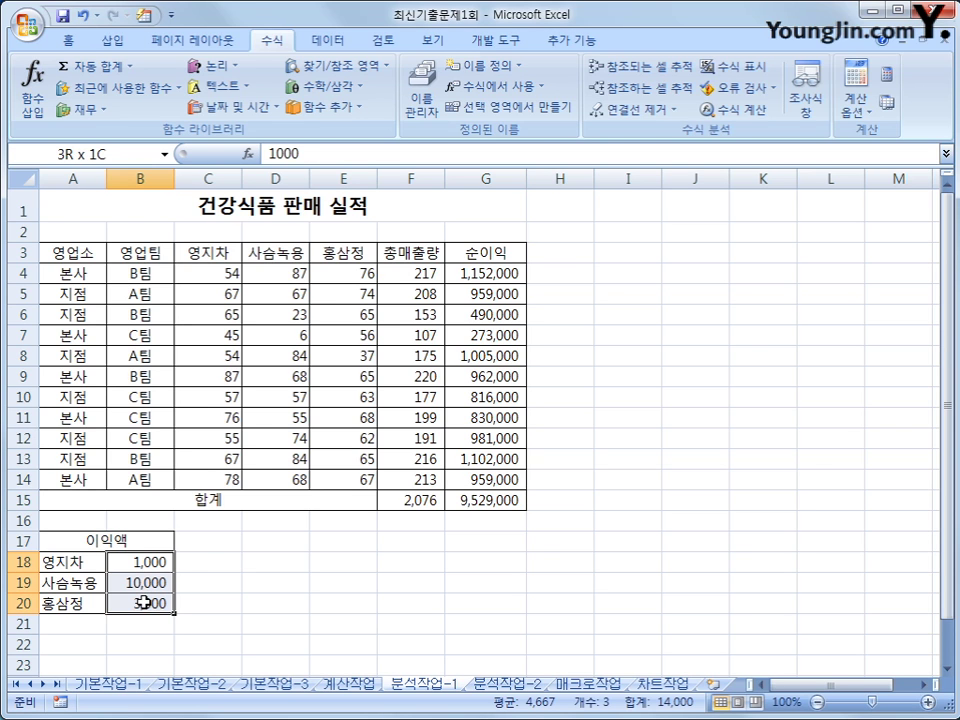
left_click(322, 40)
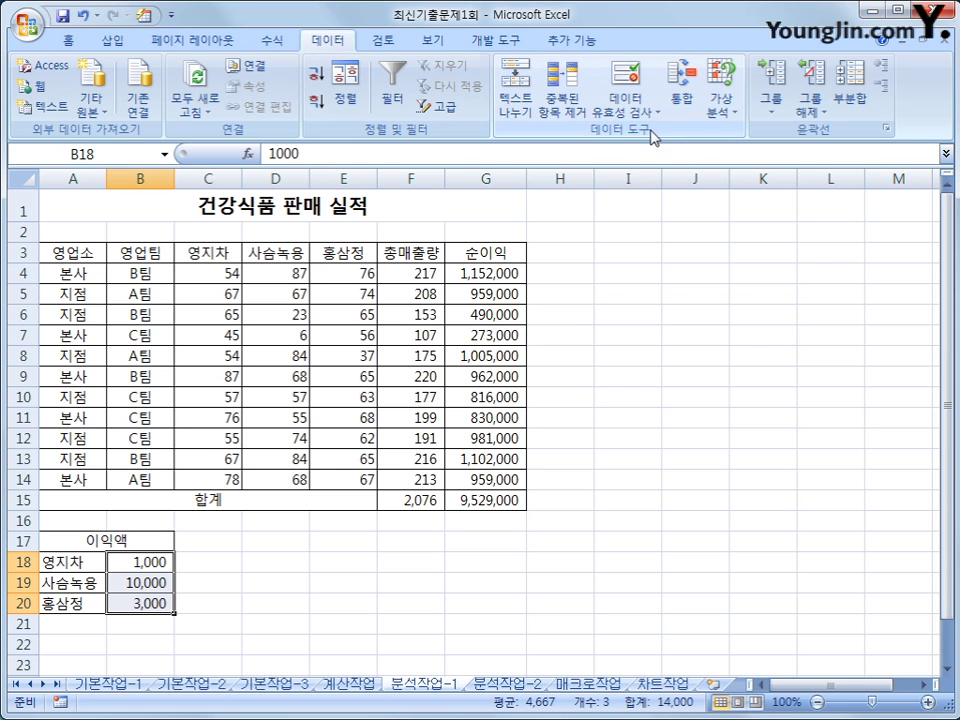
left_click(729, 118)
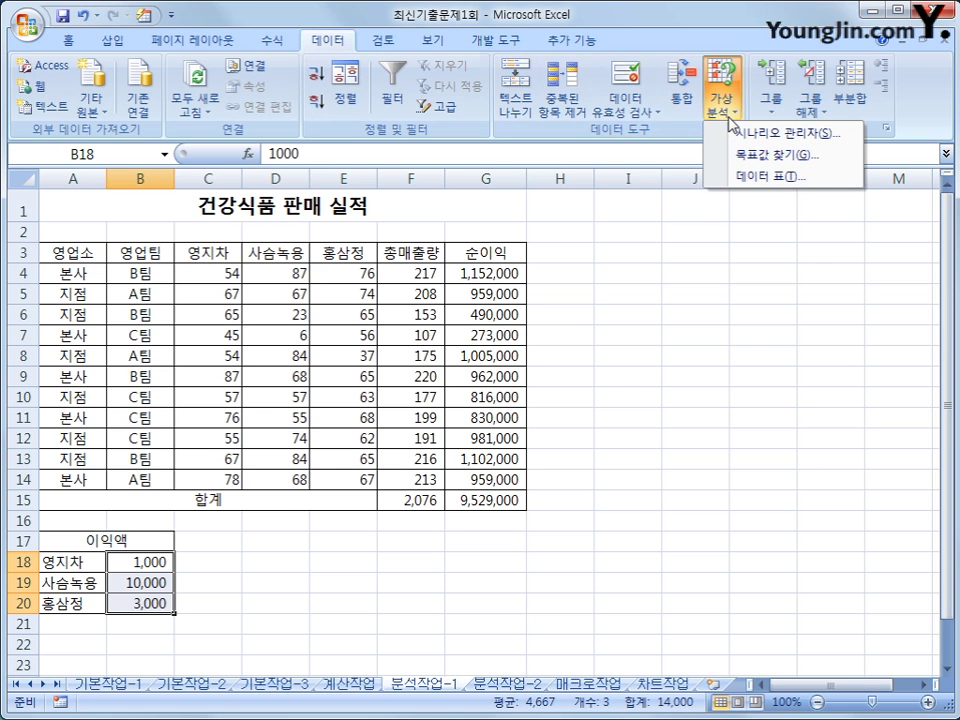
left_click(818, 145)
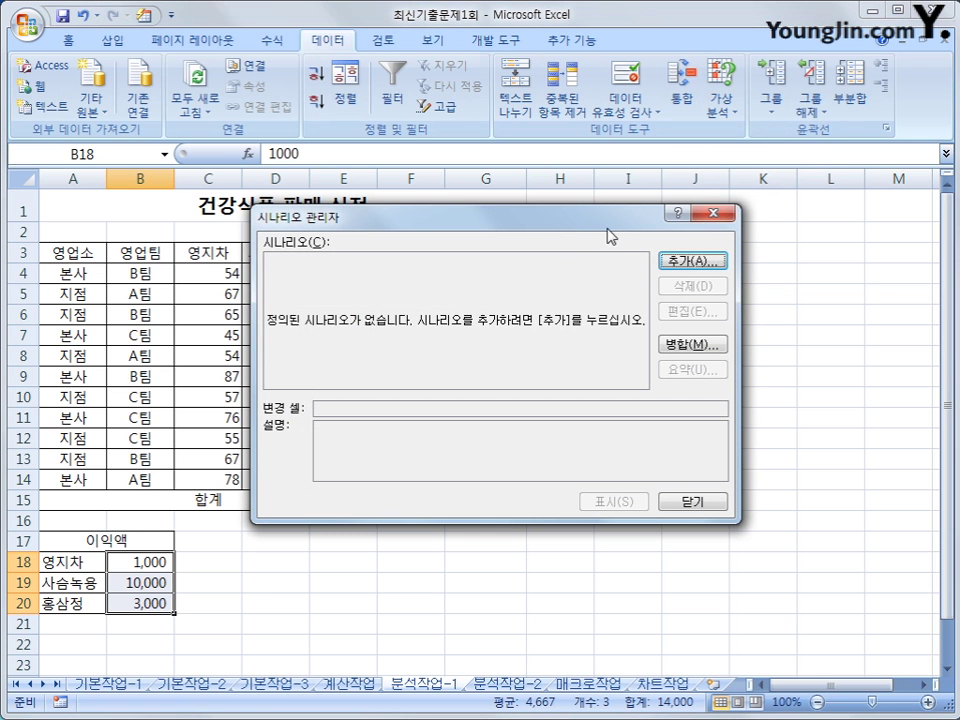
left_click(690, 261)
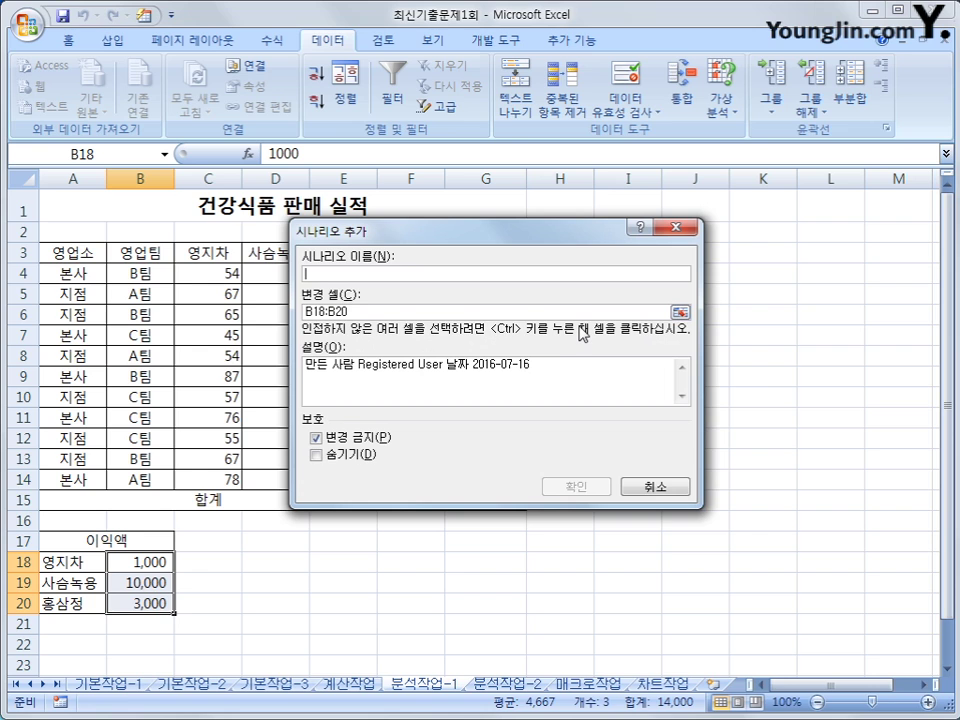
type("이익")
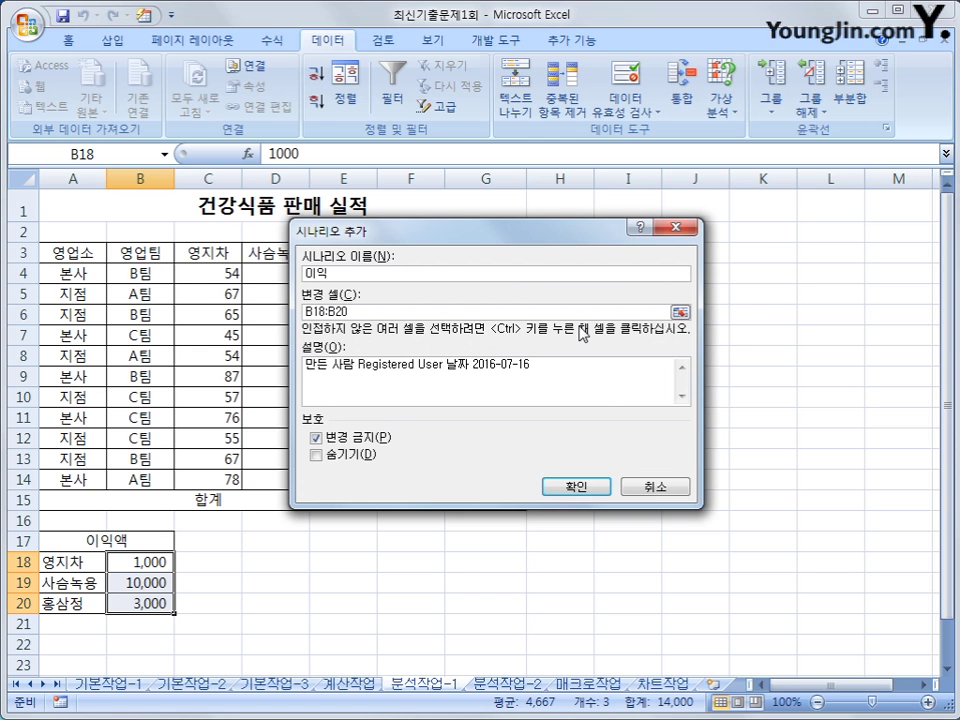
type("액증가")
left_click(585, 487)
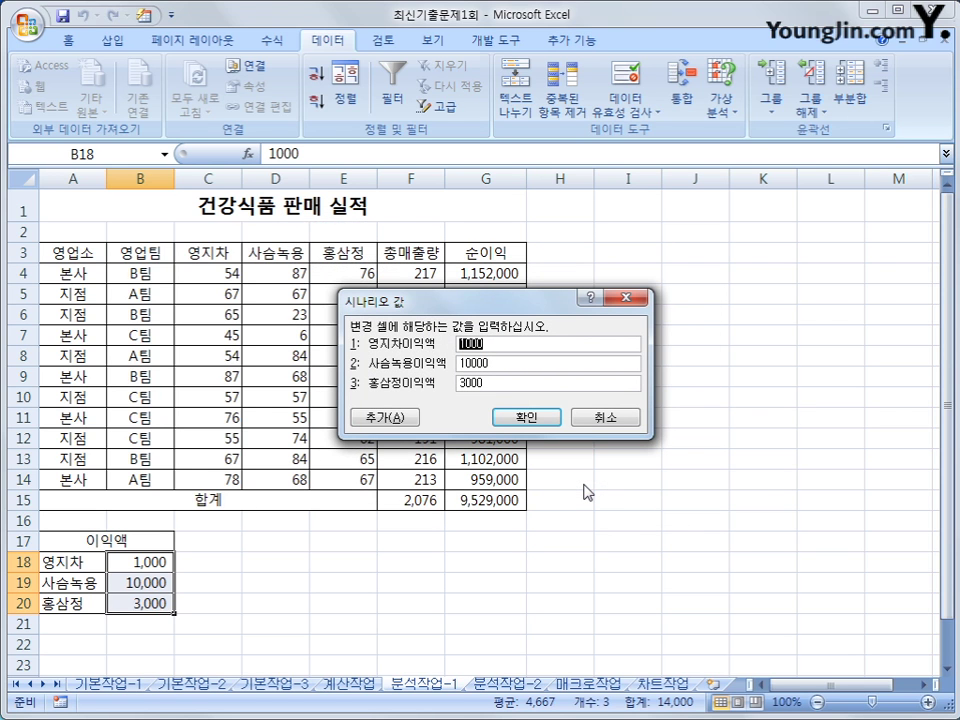
Step: Set the 이익액증가 scenario values to 1500 for 영지차이익액, 11000 for 사슴녹용이익액 and 3500 for 홍삼정이익액
type("1500")
key("Tab")
type("11000")
key("Tab")
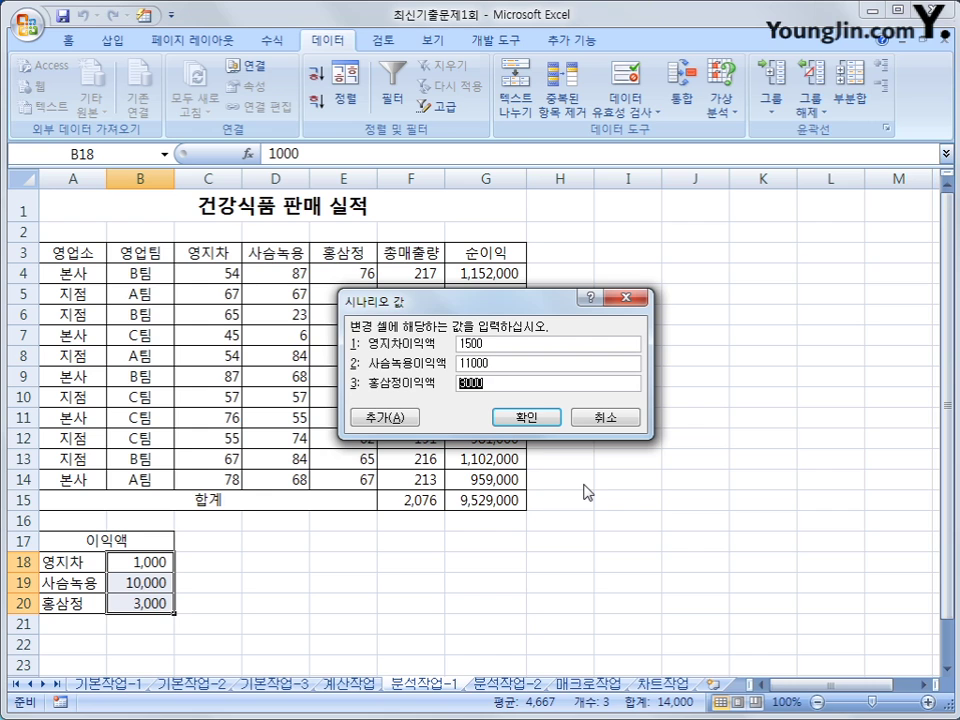
type("3500")
left_click(383, 418)
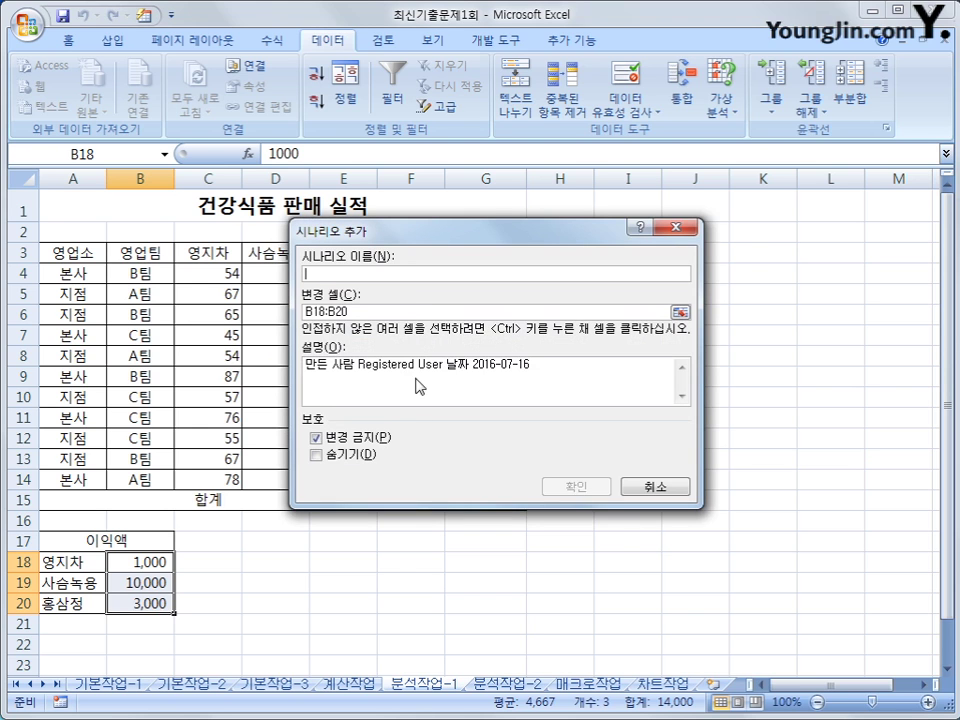
Step: Add a second scenario for B18:B20 named 이익액감소, with values 800 for 영지차이익액, 9000 for 사슴녹용이익액 and 2500 for 홍삼정이익액
type("이벤")
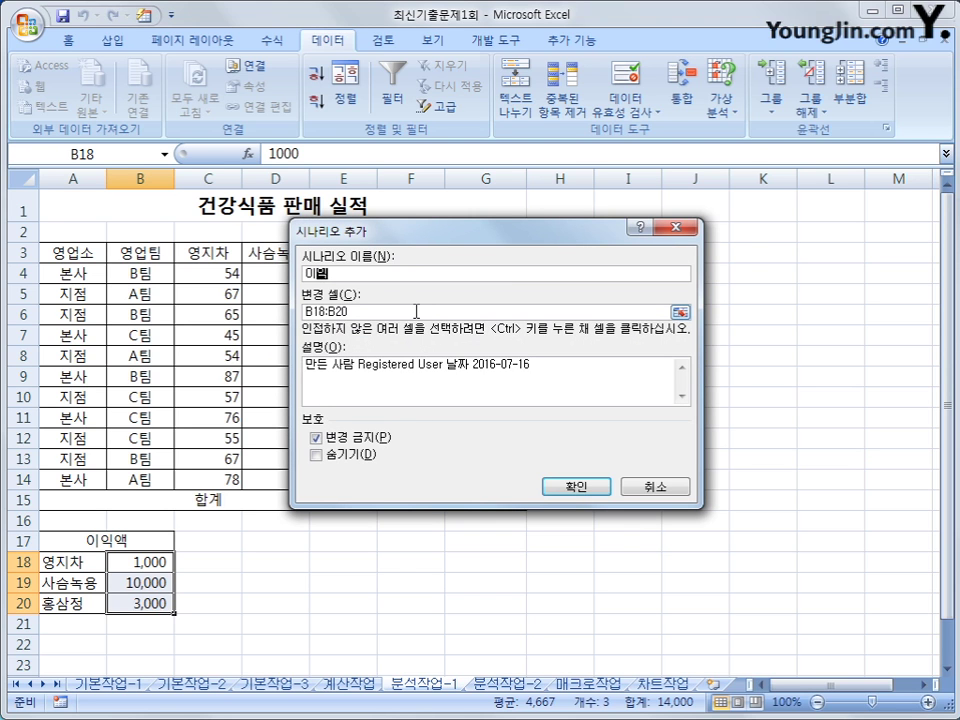
type("액감소")
left_click(594, 492)
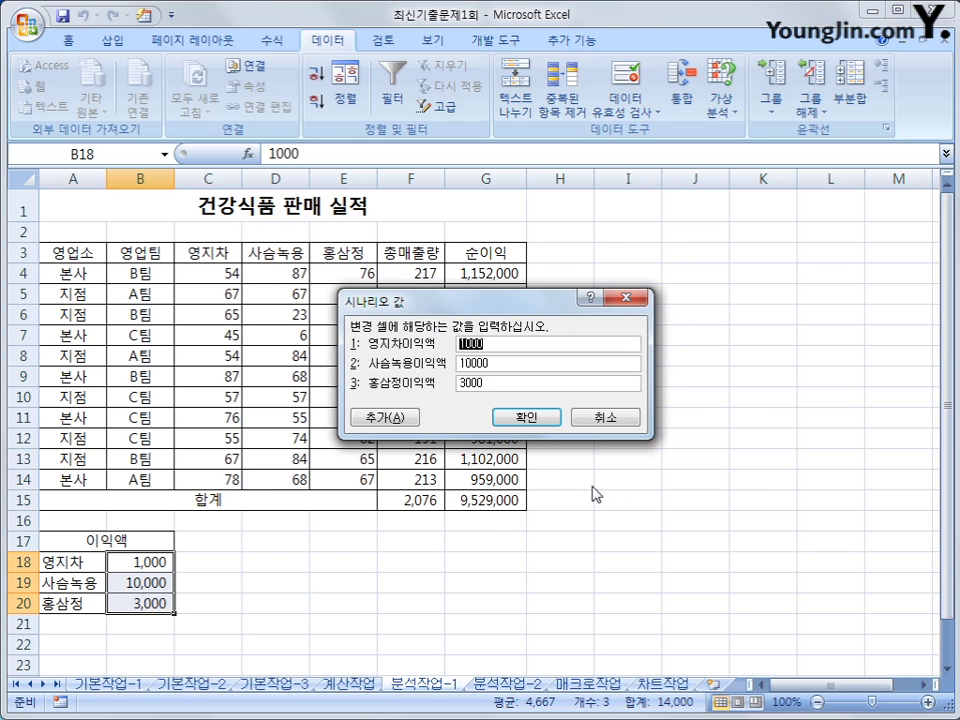
type("800")
key("Tab")
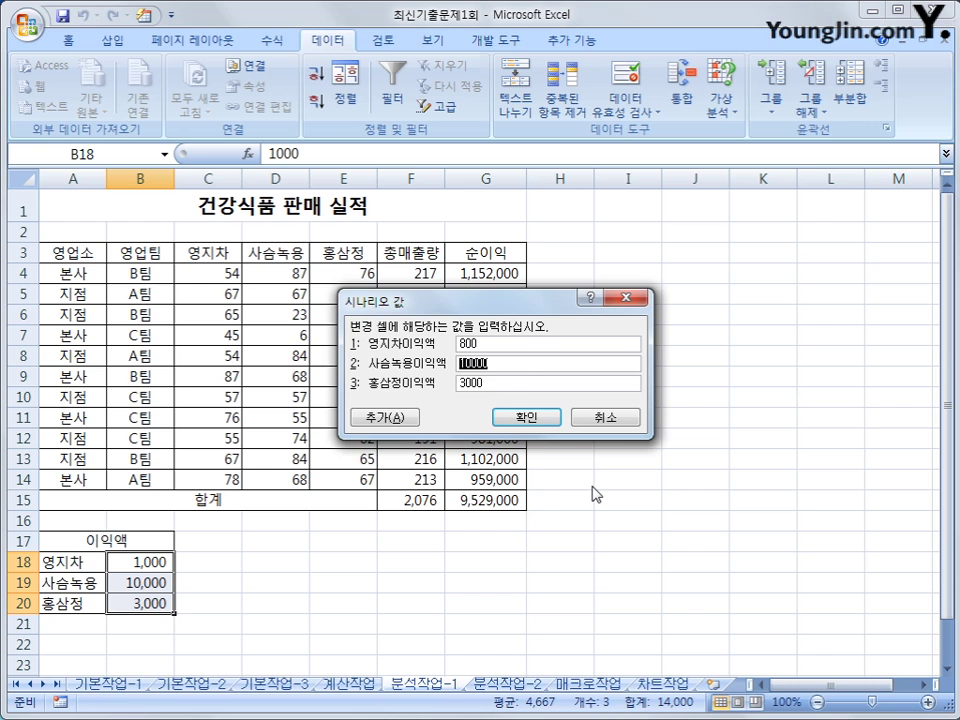
type("9000")
key("Tab")
type("2500")
left_click(515, 418)
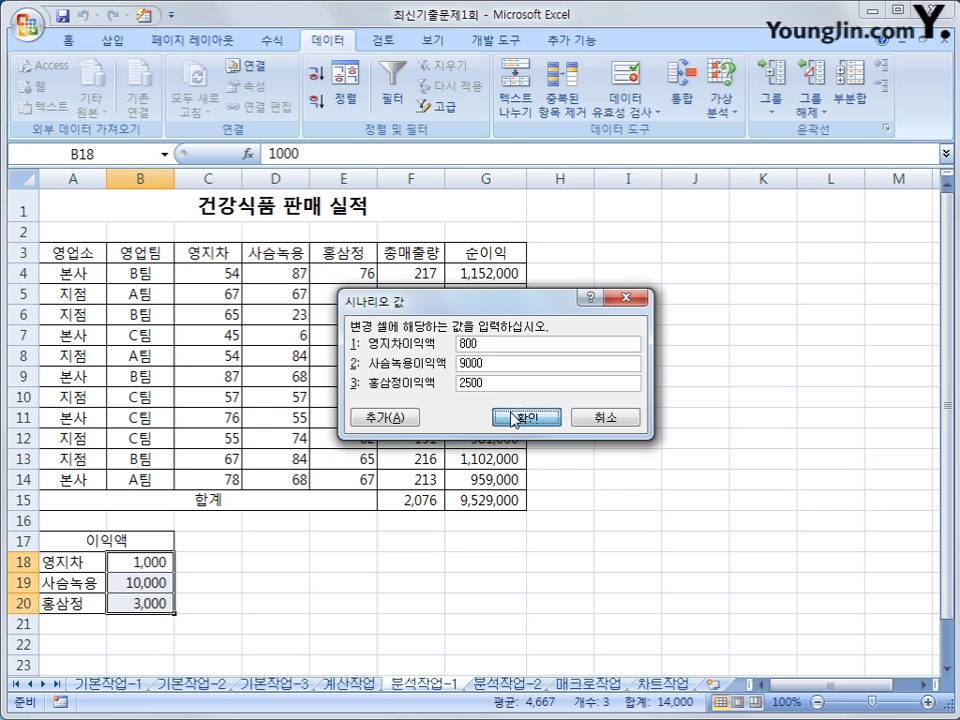
Step: Create a scenario summary report of both scenarios with G15 as the result cell
left_click(425, 259)
left_click(424, 272)
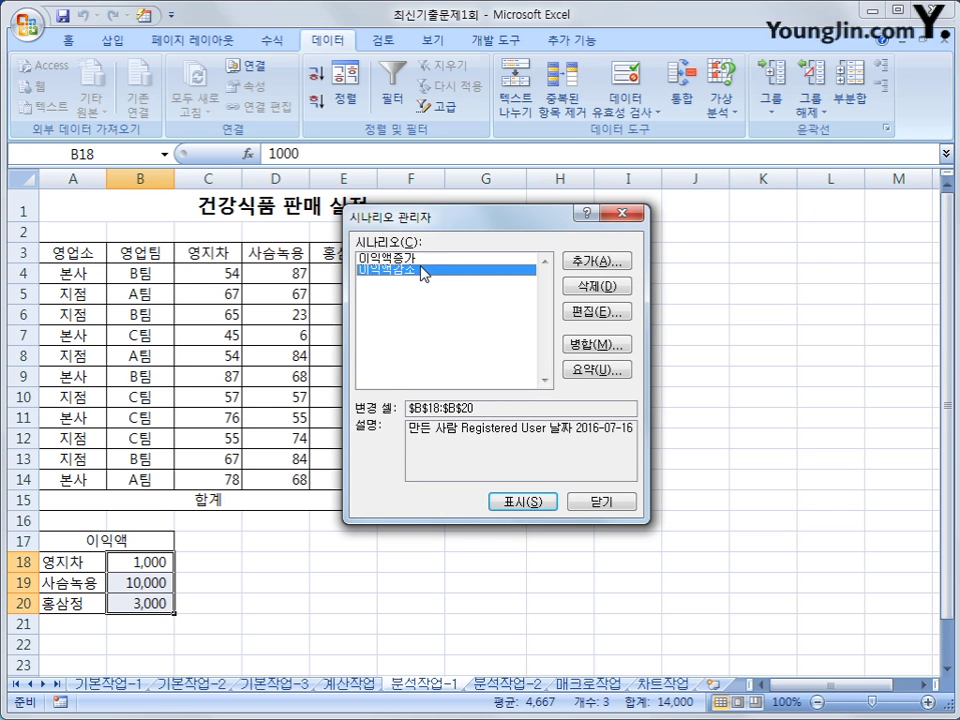
left_click(614, 370)
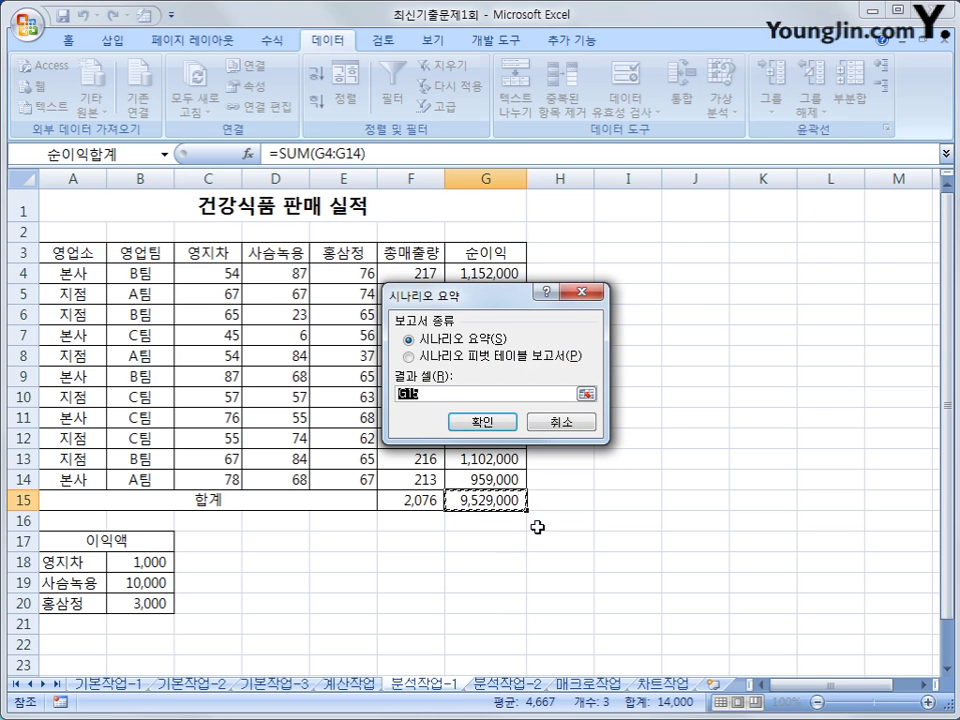
left_click(500, 425)
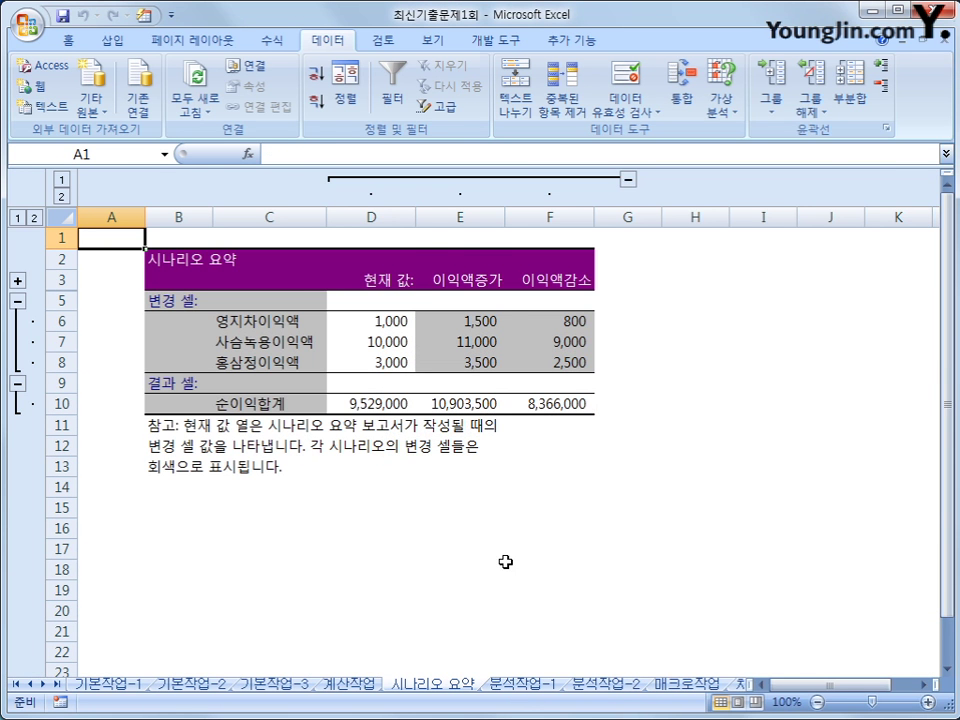
Step: Check the 시나리오 요약 sheet's position beside 분석작업-1 and examine the 순이익합계 results for 이익액증가 and 이익액감소
left_click(522, 686)
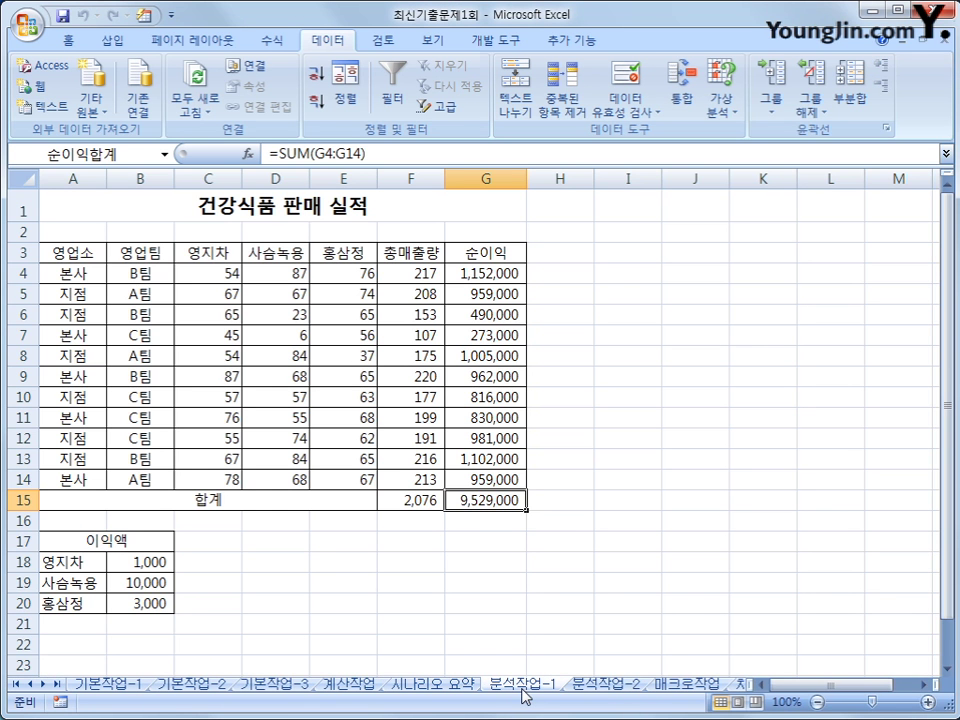
left_click(462, 688)
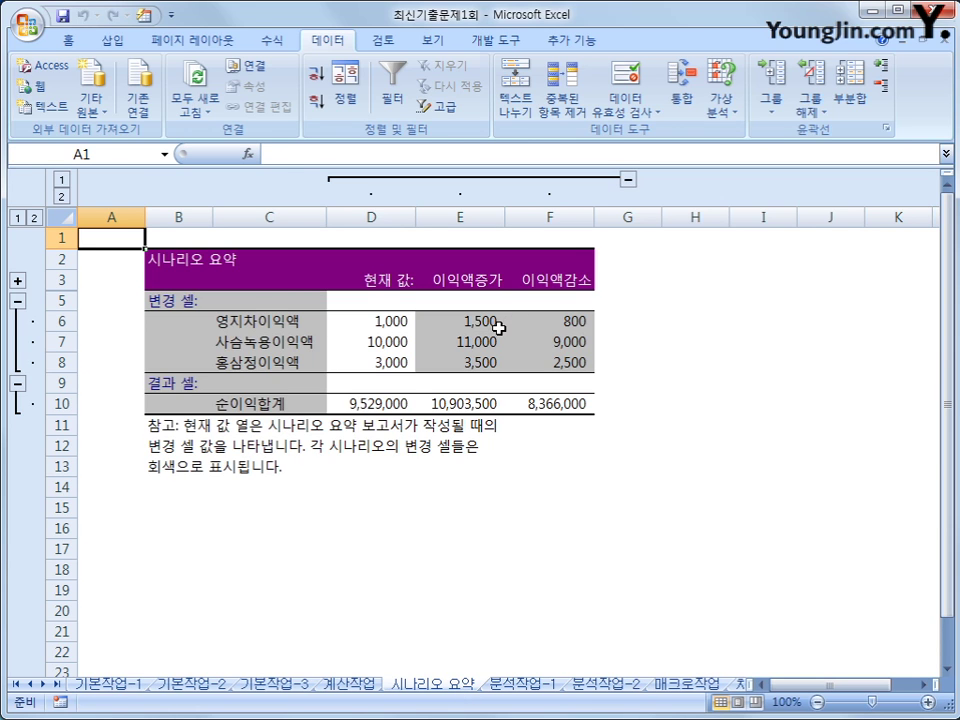
left_click(467, 405)
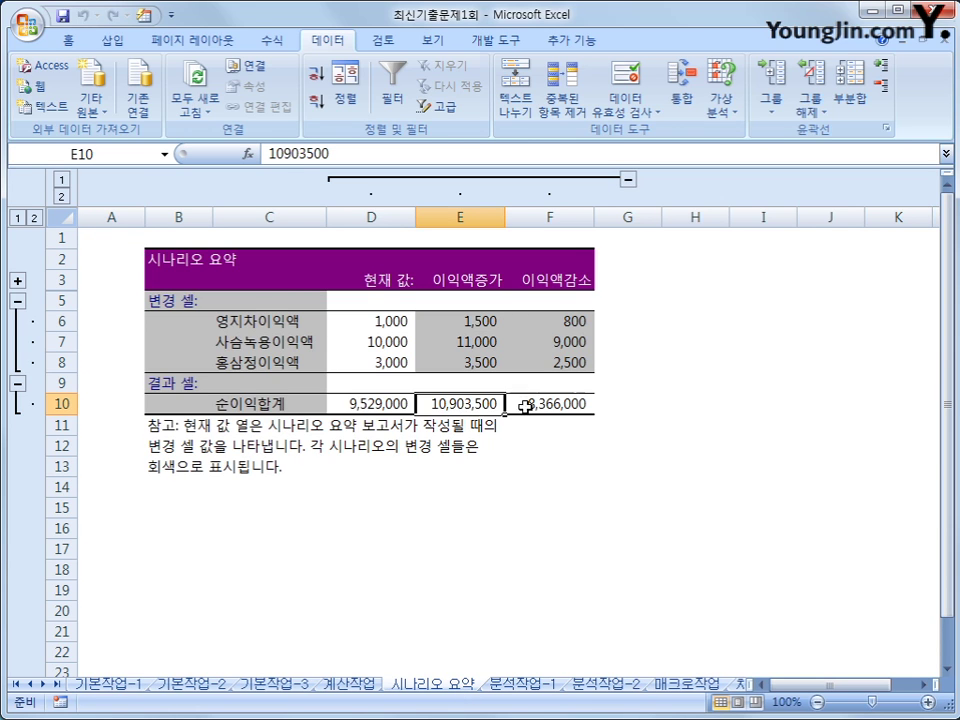
left_click(548, 407)
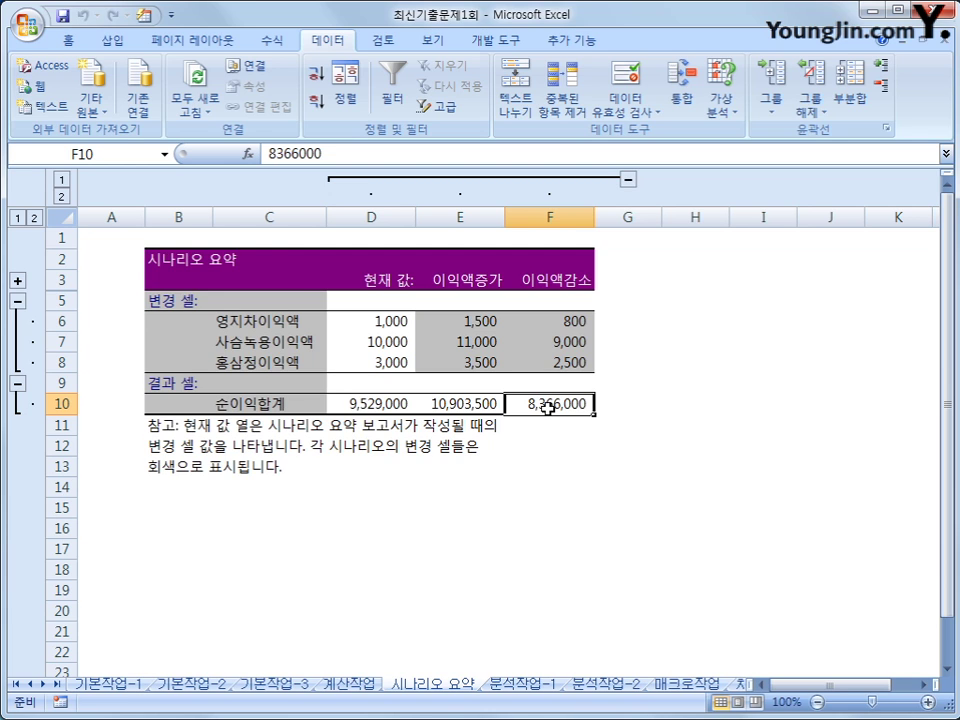
Step: Create a pivot table from A3:H14 on the 분석작업-2 sheet, placed at A20 of the same worksheet
left_click(605, 686)
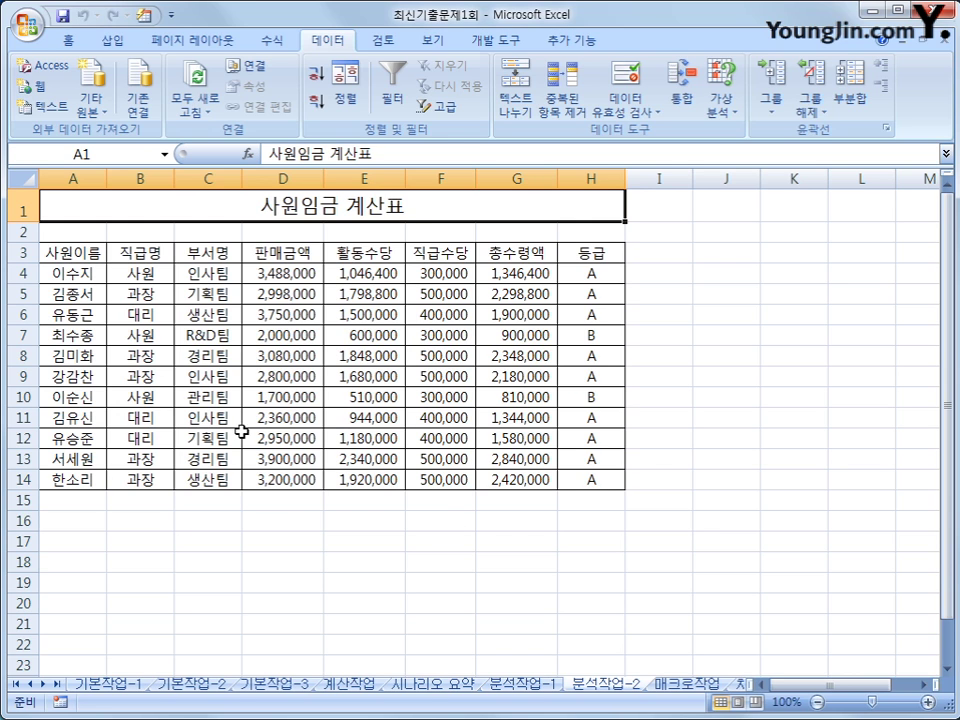
left_click(220, 292)
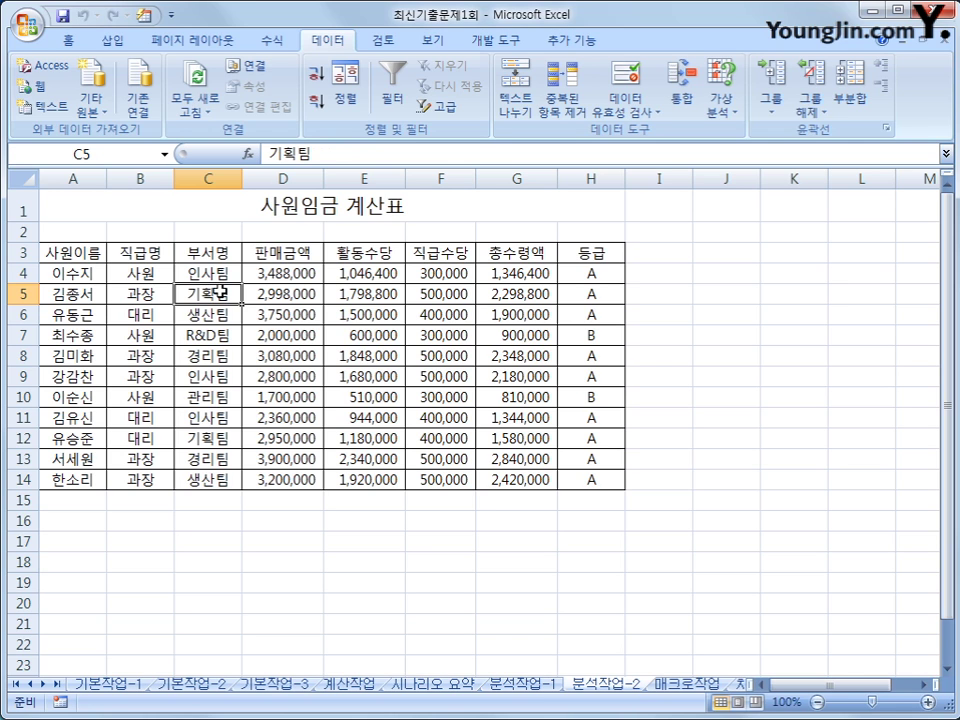
left_click(112, 39)
left_click(44, 118)
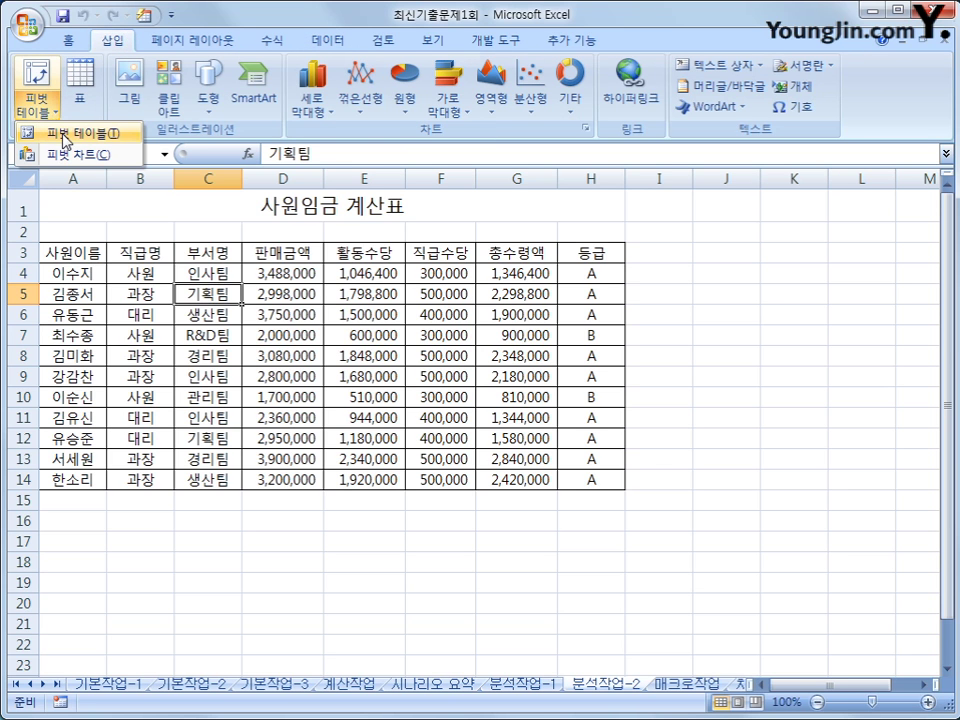
left_click(66, 134)
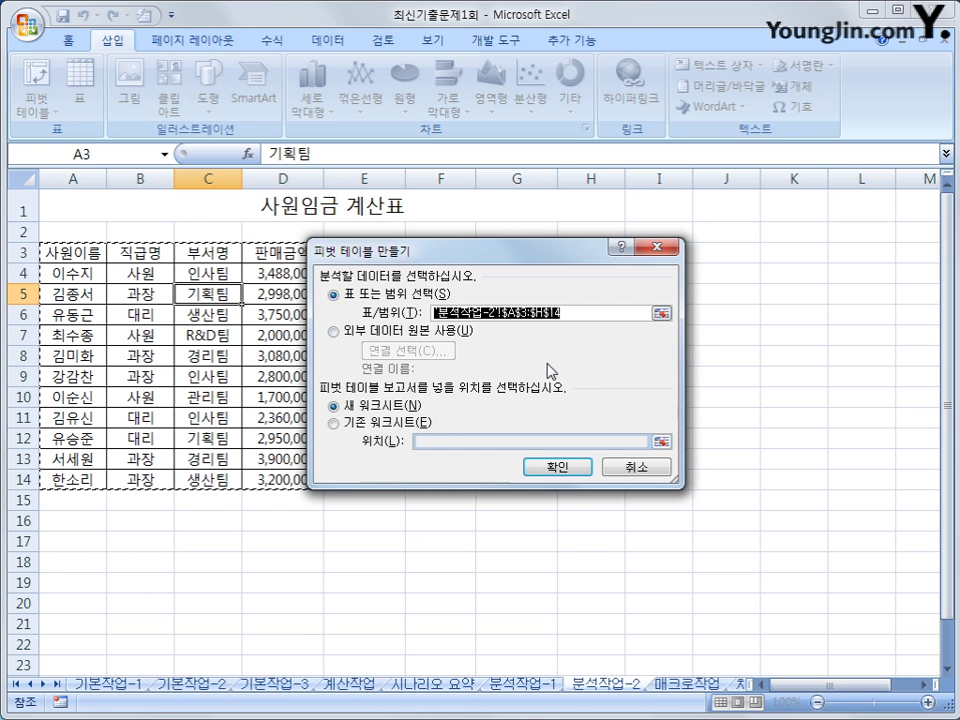
left_click_drag(548, 250, 645, 358)
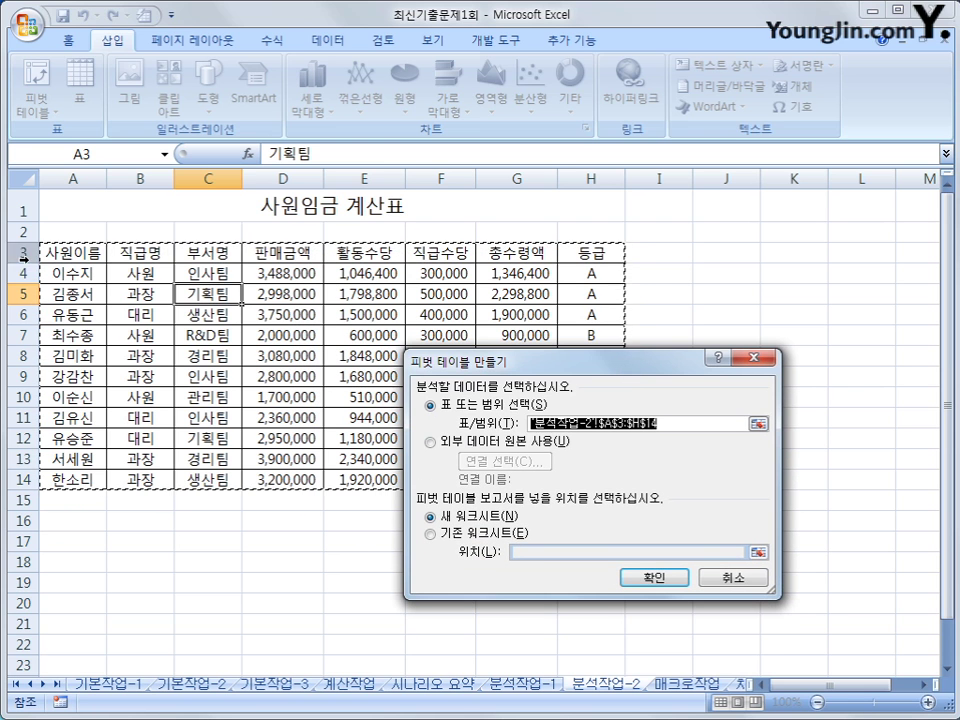
left_click_drag(503, 368, 490, 197)
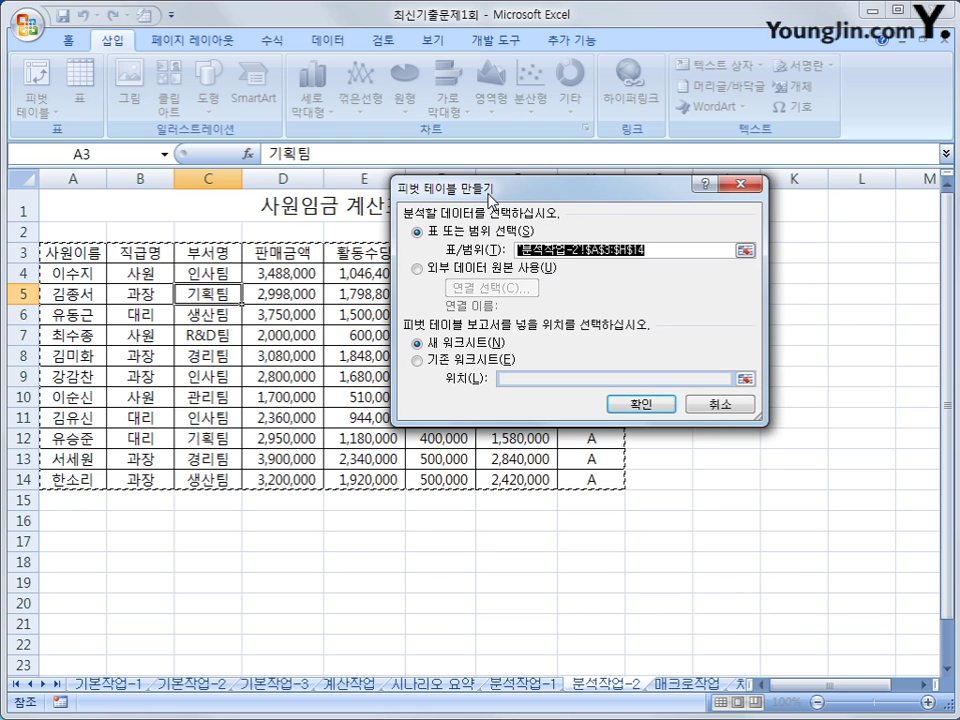
left_click(470, 359)
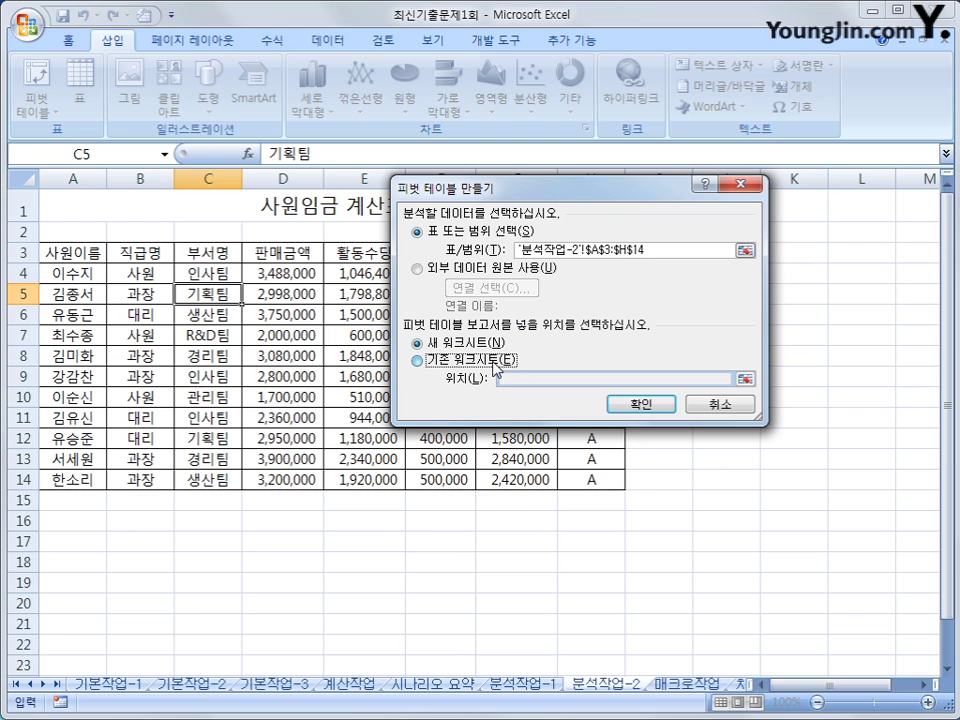
left_click(509, 378)
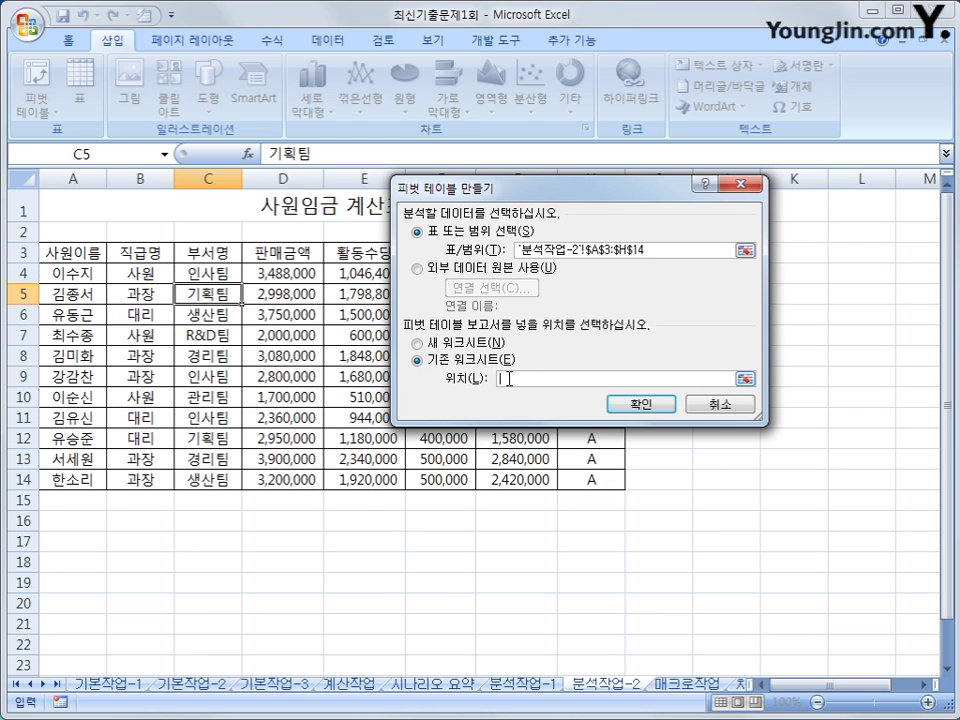
left_click(72, 597)
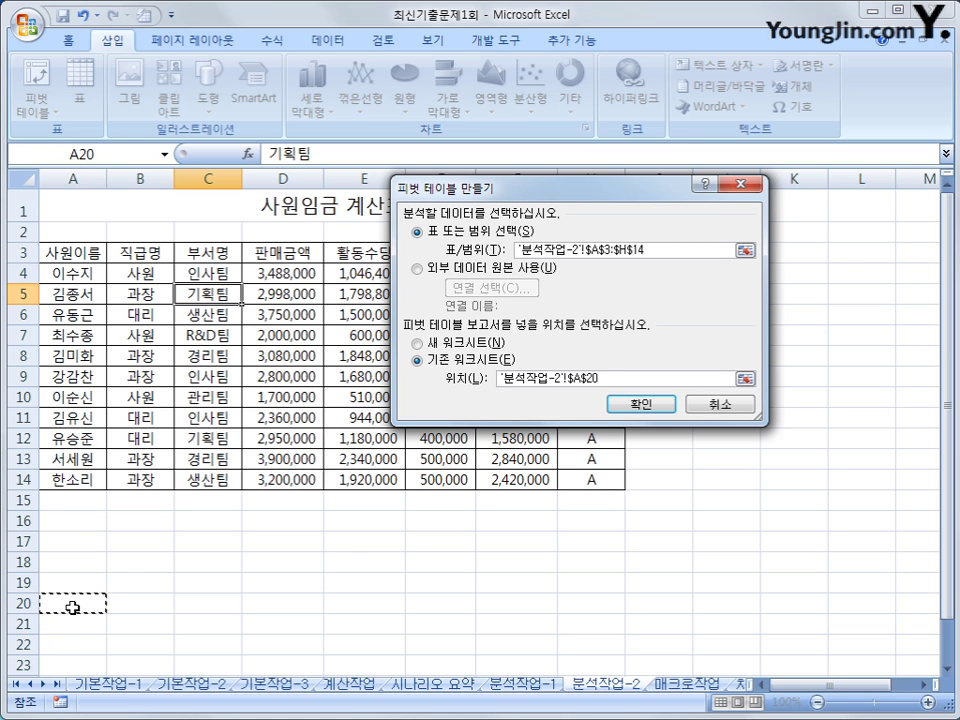
left_click(621, 404)
Step: Lay out the pivot table with 사원이름 as report filter, 부서명 as rows, 직급명 as columns, and sums of 판매금액 and 총수령액 as values
scroll(608, 413, "down", 3)
scroll(608, 413, "down", 2)
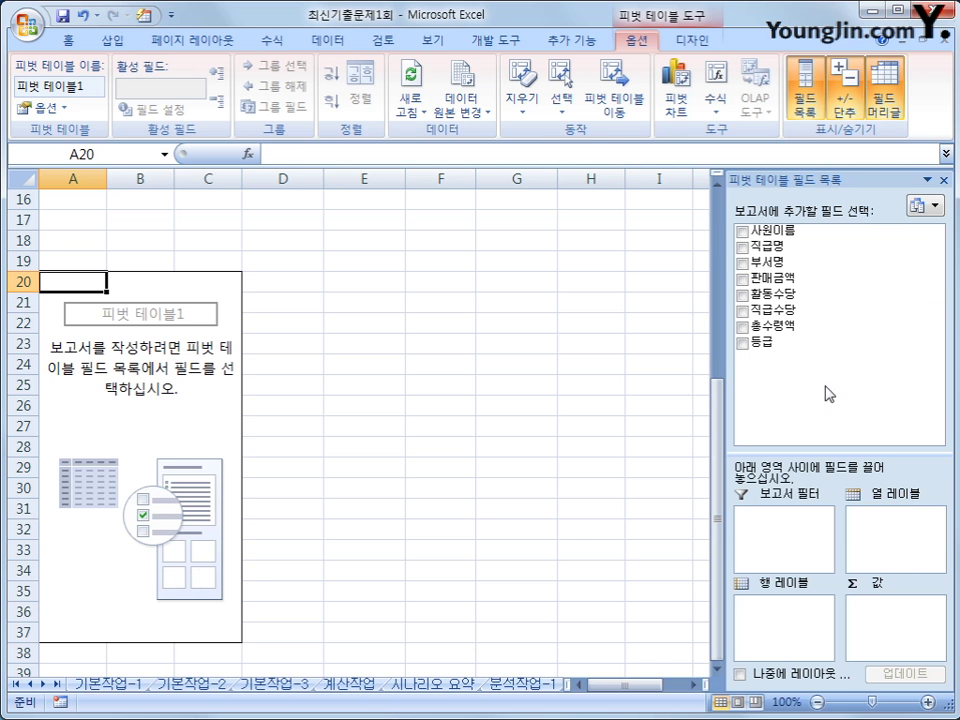
left_click_drag(760, 231, 799, 542)
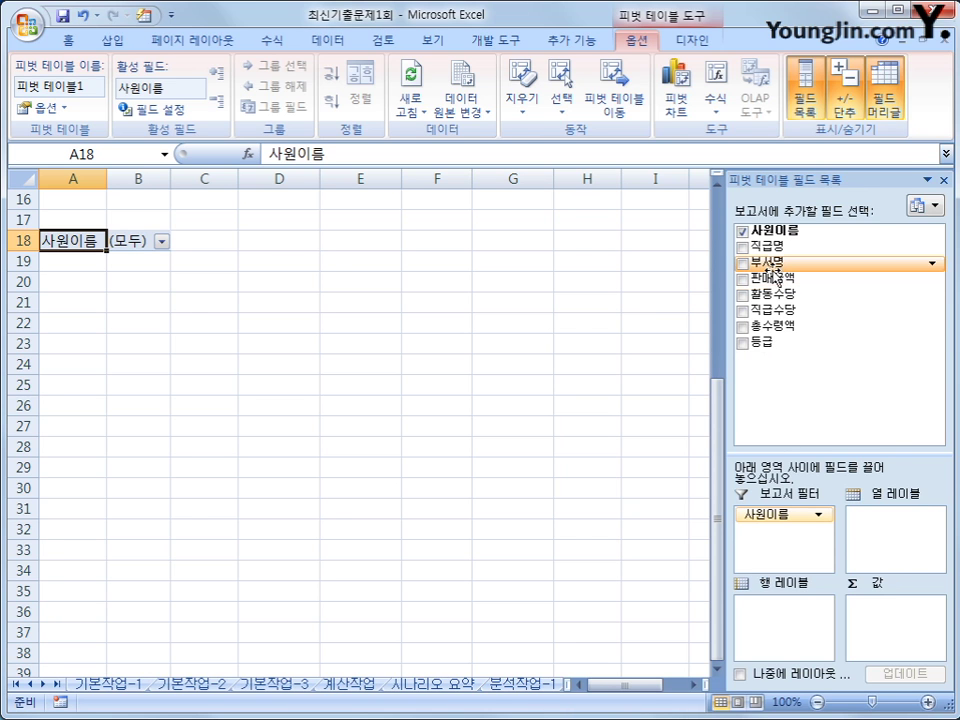
left_click_drag(776, 265, 776, 625)
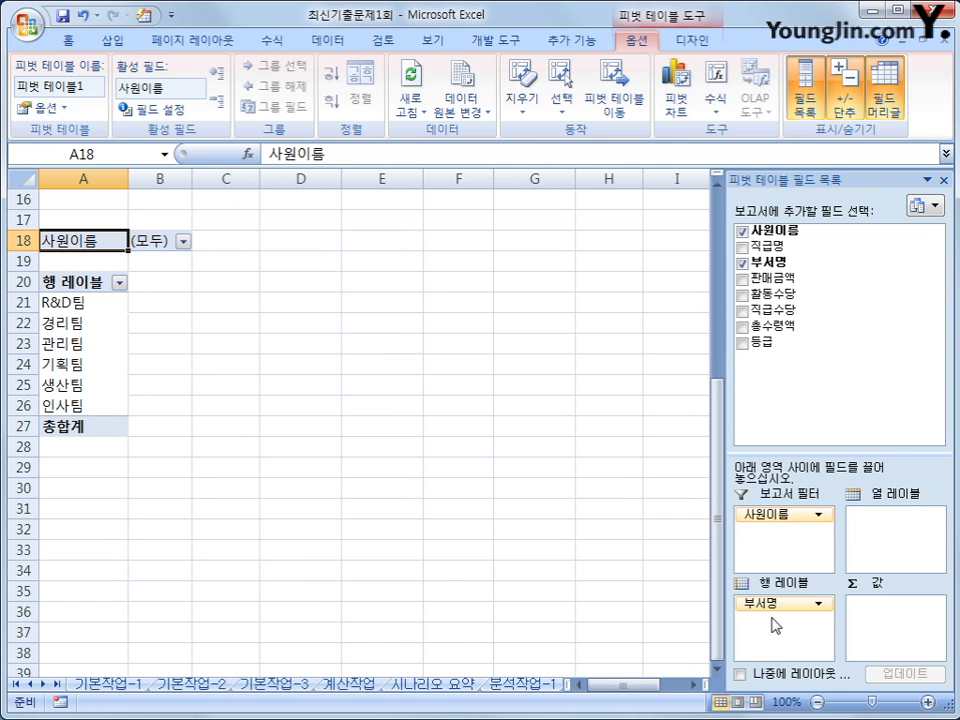
left_click_drag(816, 245, 880, 555)
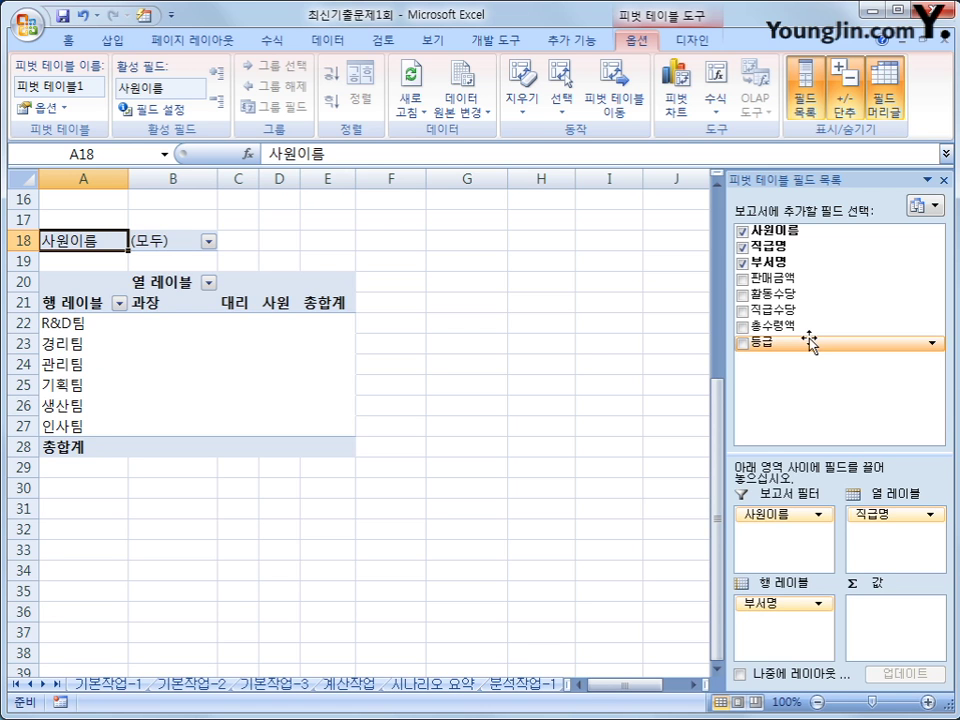
left_click_drag(805, 285, 905, 640)
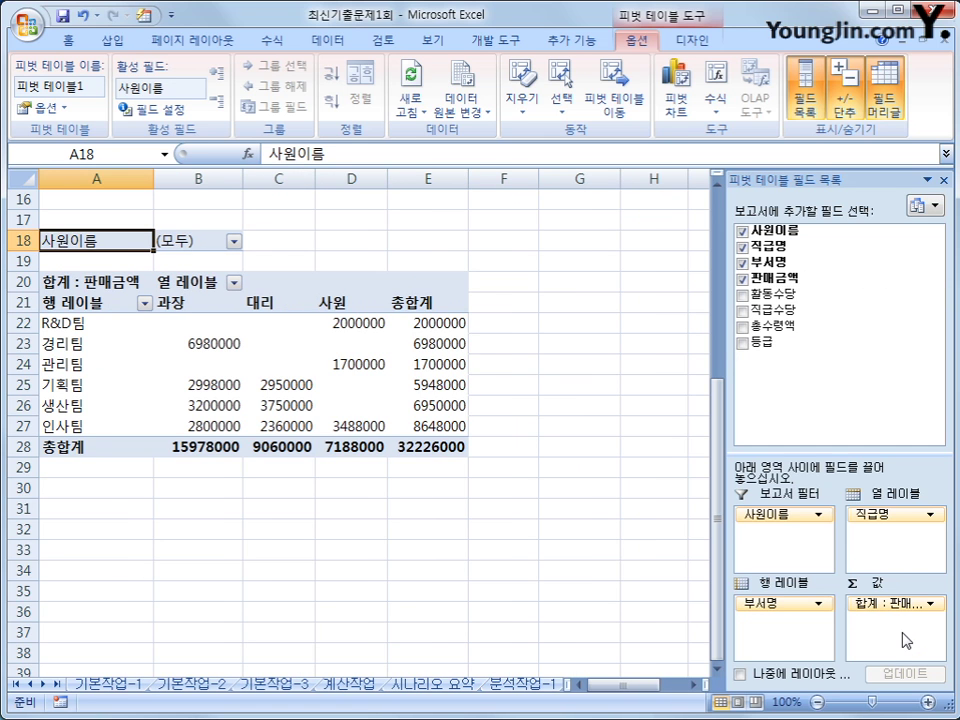
left_click_drag(806, 328, 889, 645)
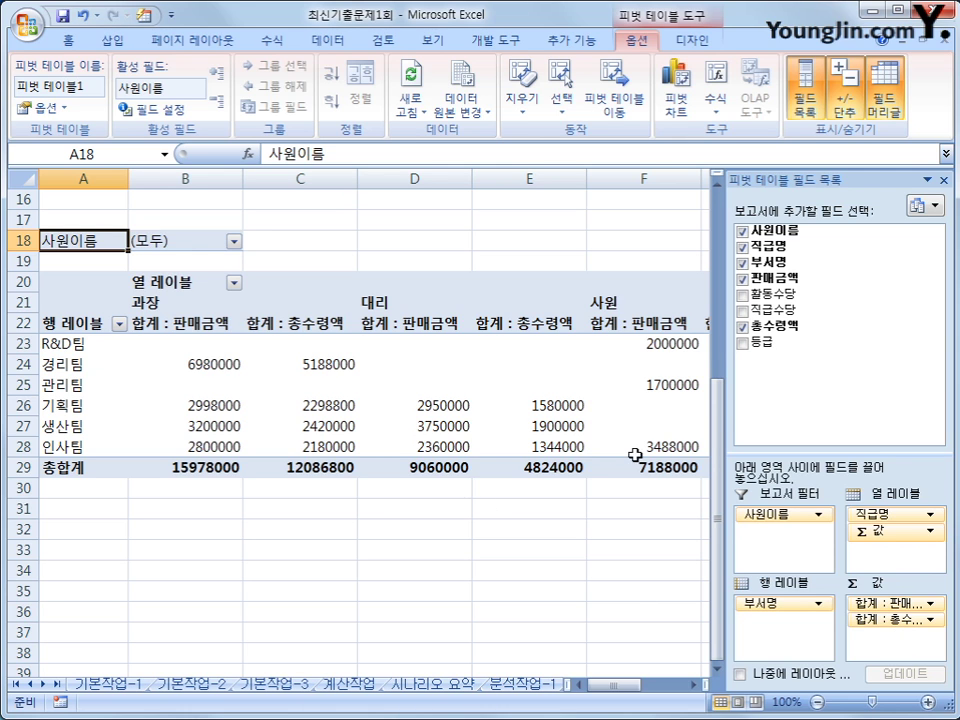
left_click(495, 323)
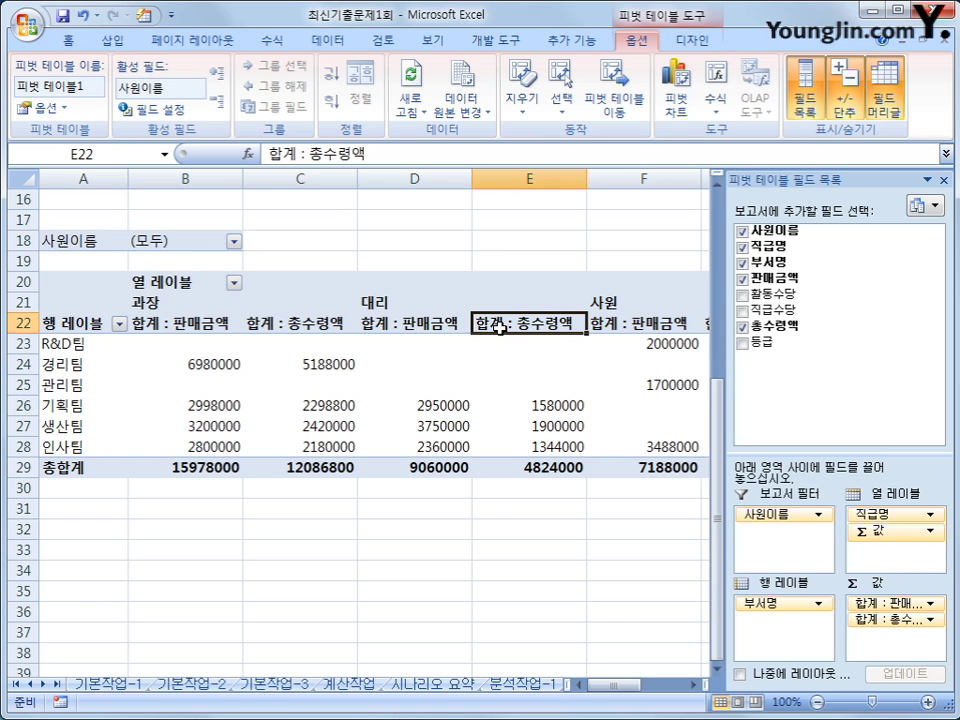
left_click(683, 41)
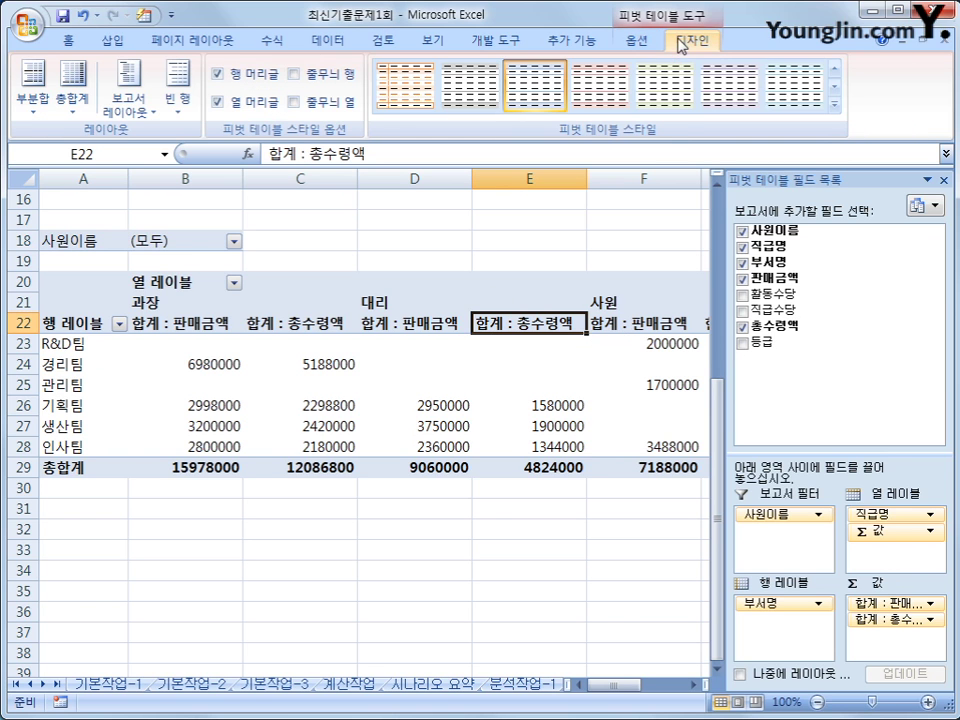
left_click(93, 106)
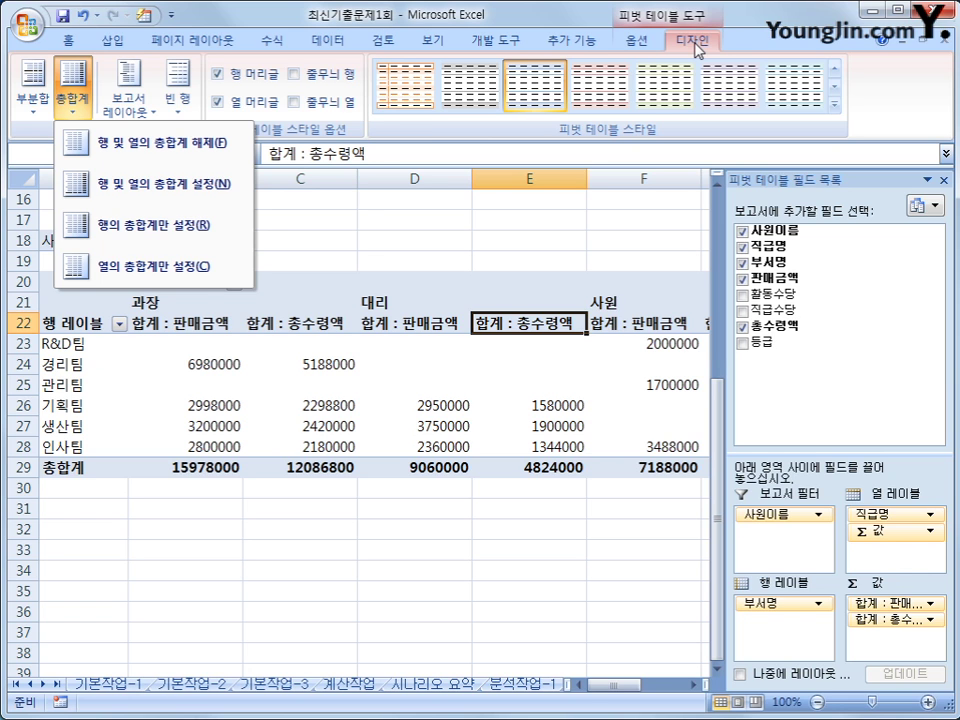
left_click(386, 150)
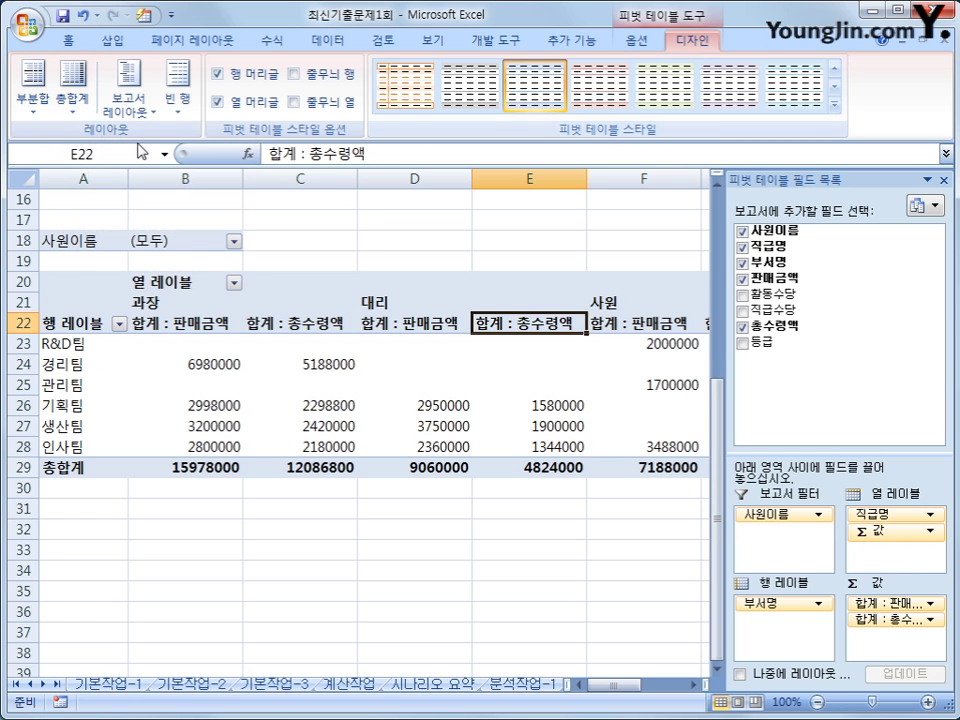
left_click(72, 106)
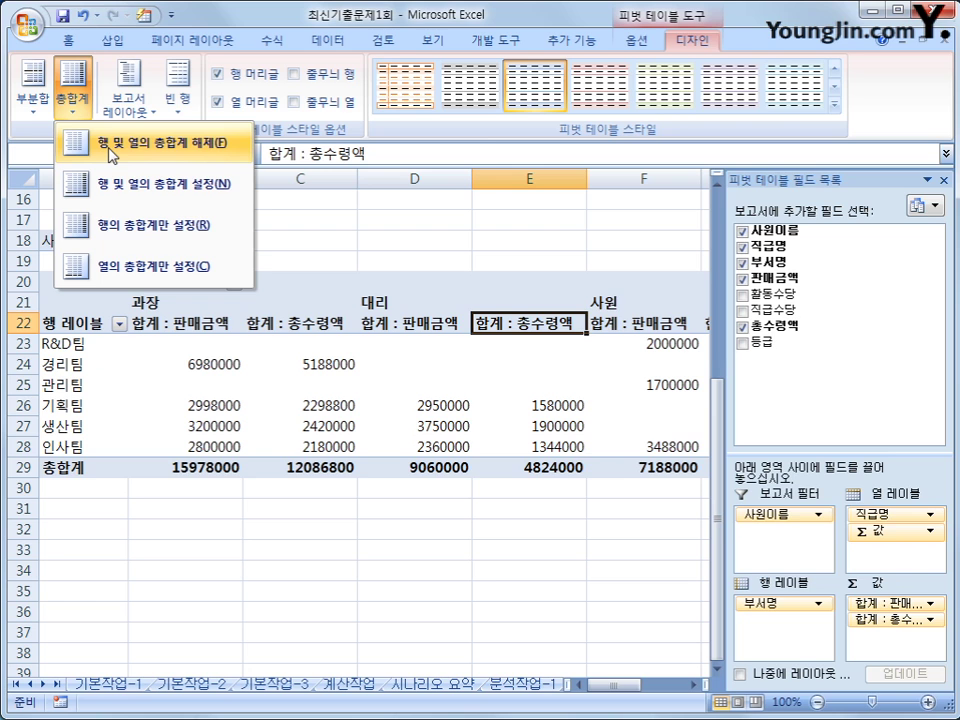
left_click(437, 290)
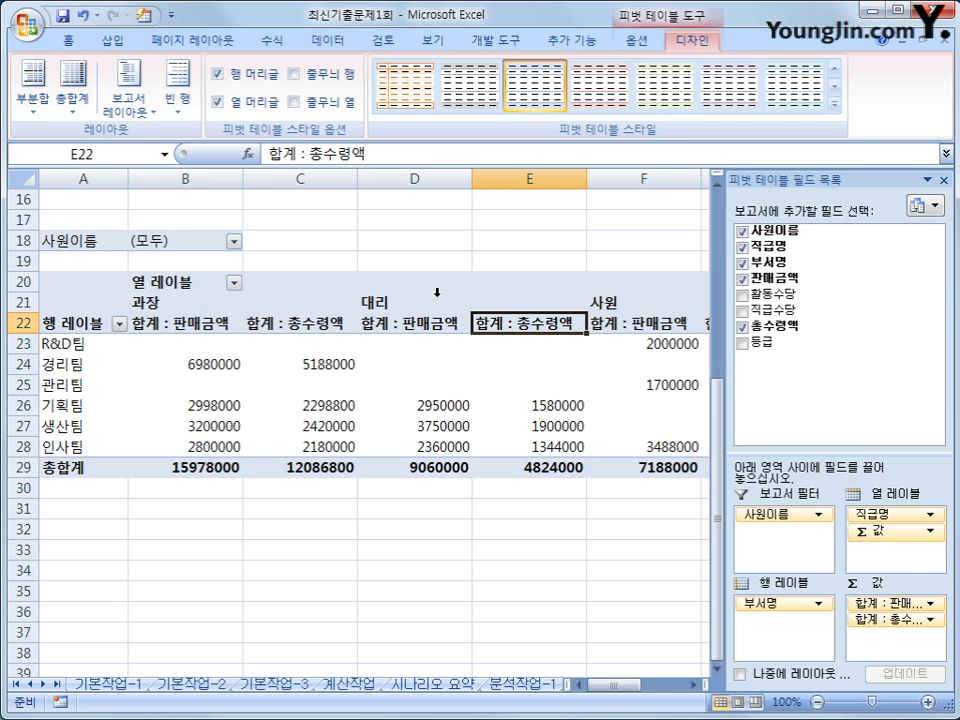
left_click(414, 325)
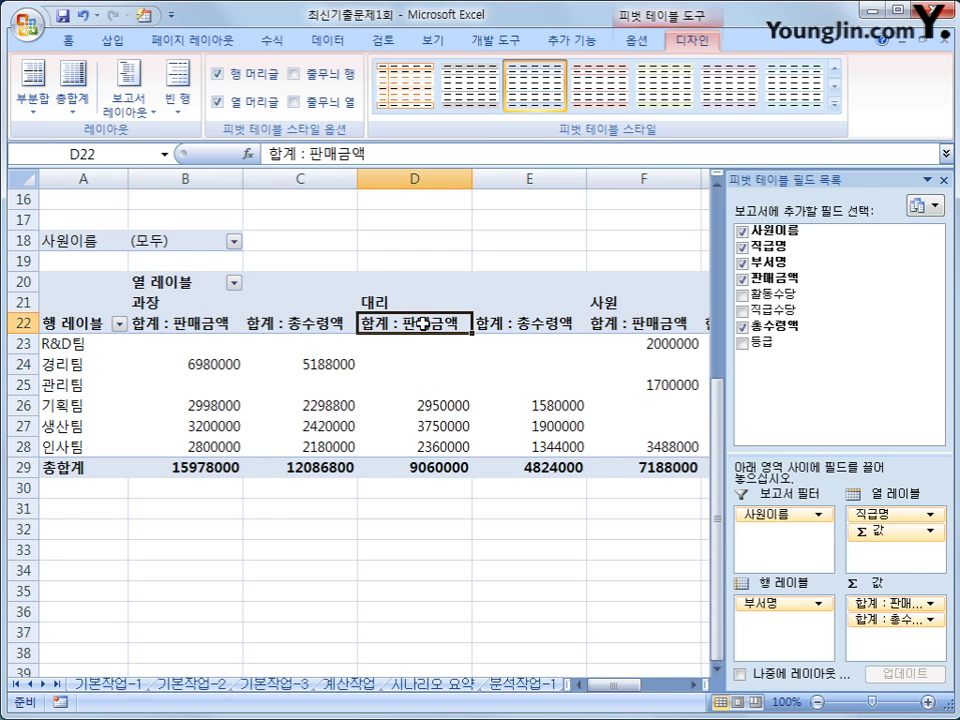
right_click(192, 306)
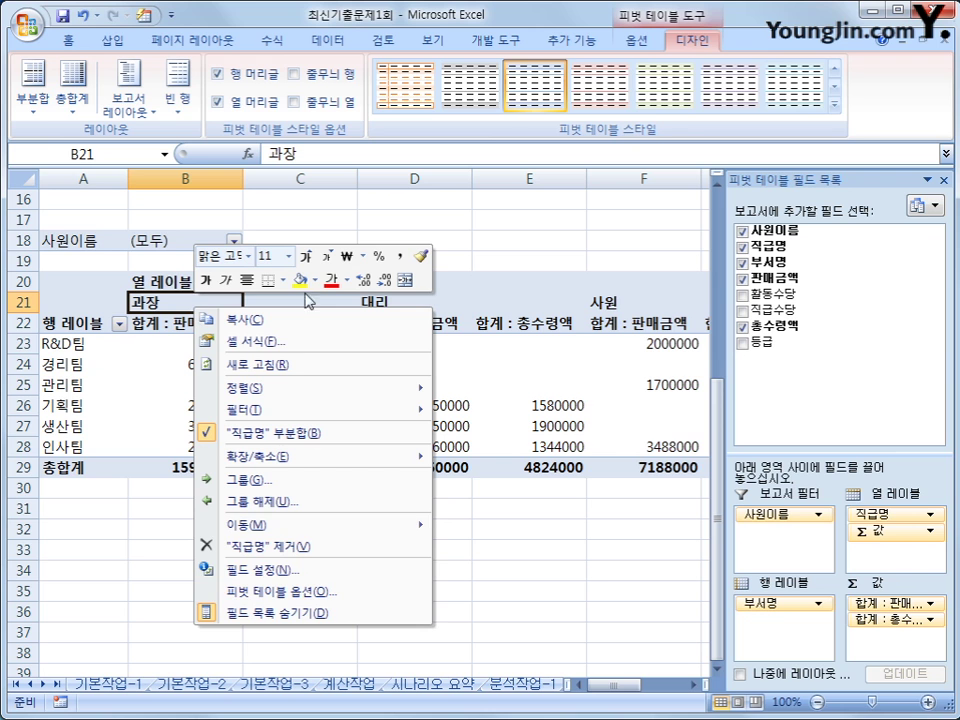
left_click(354, 593)
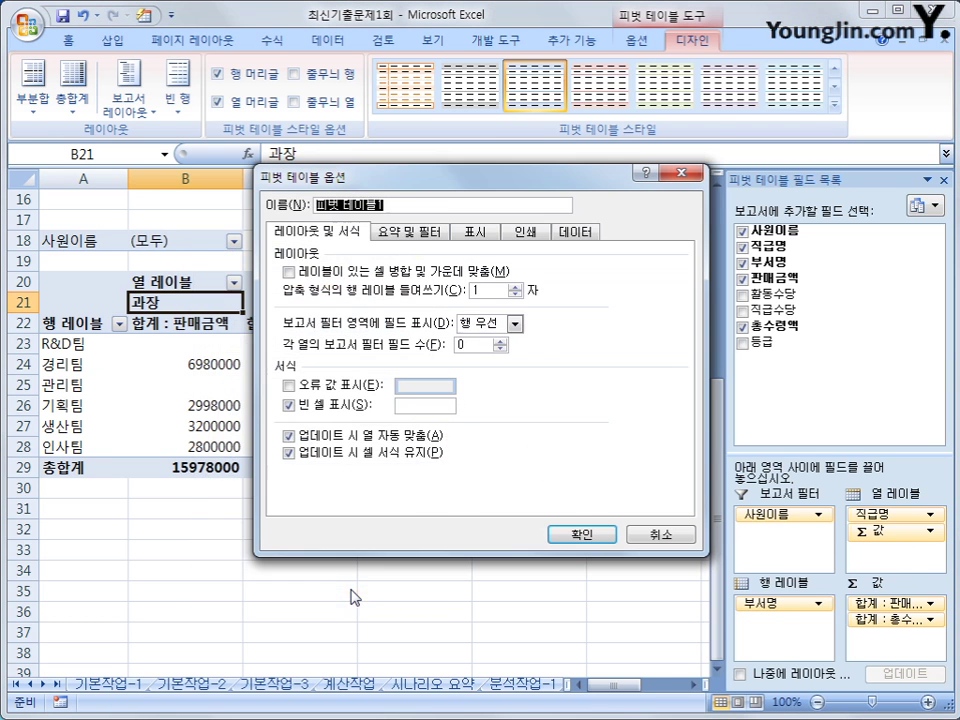
left_click(400, 232)
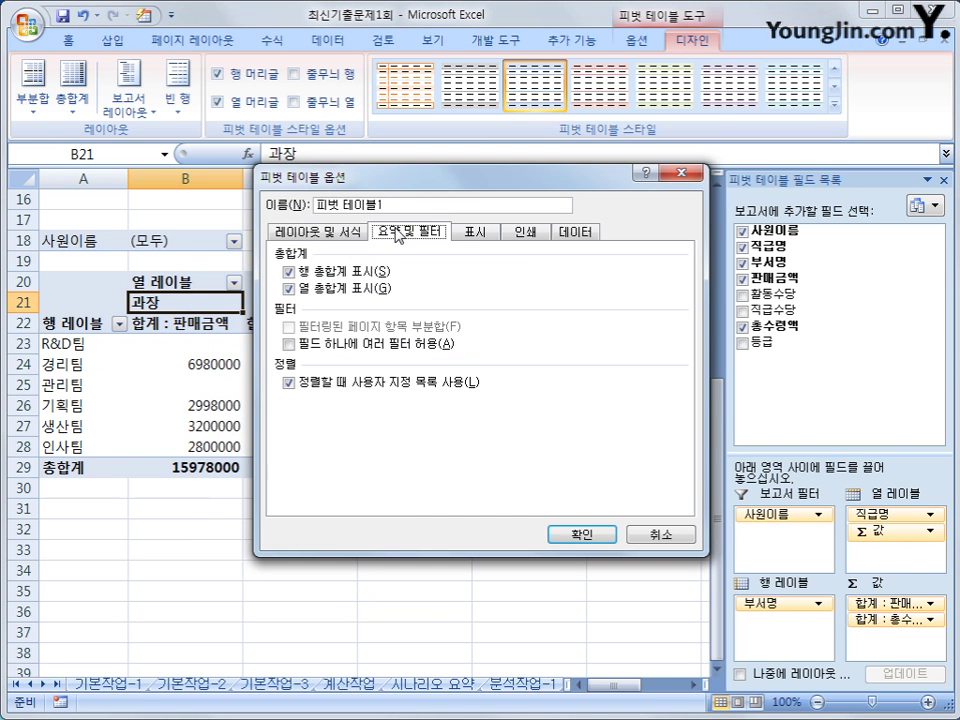
left_click(352, 274)
left_click(353, 288)
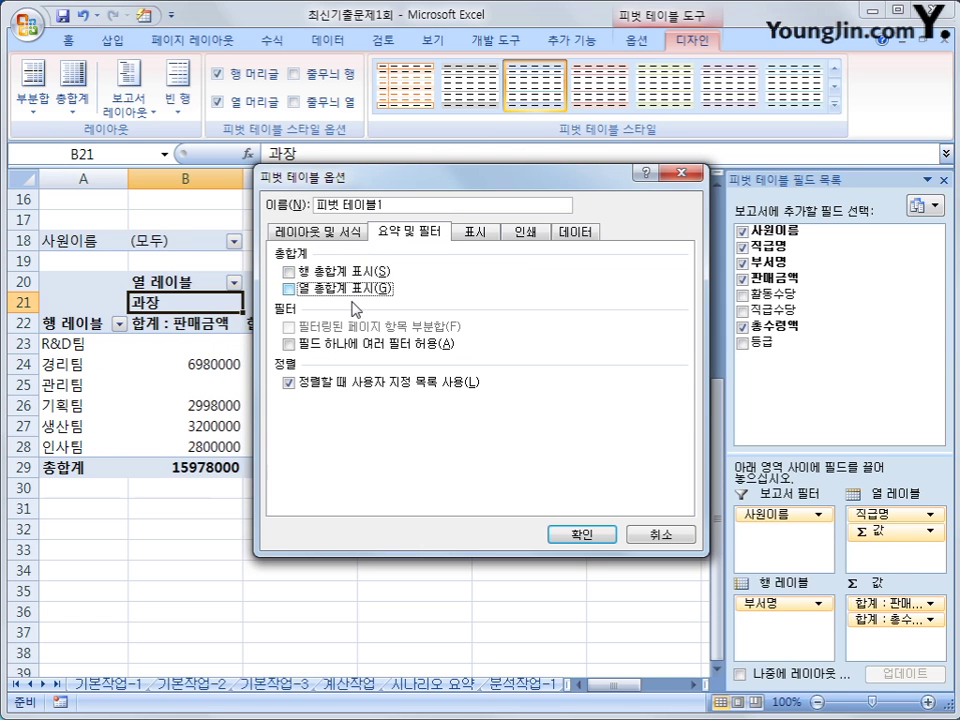
left_click(353, 290)
left_click(353, 274)
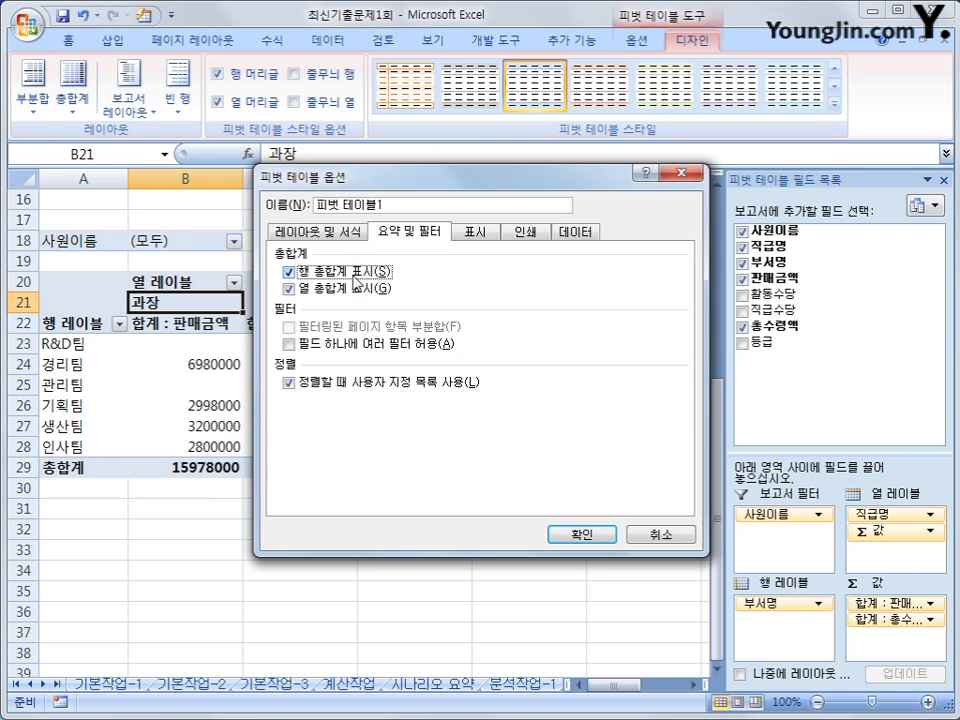
left_click(677, 535)
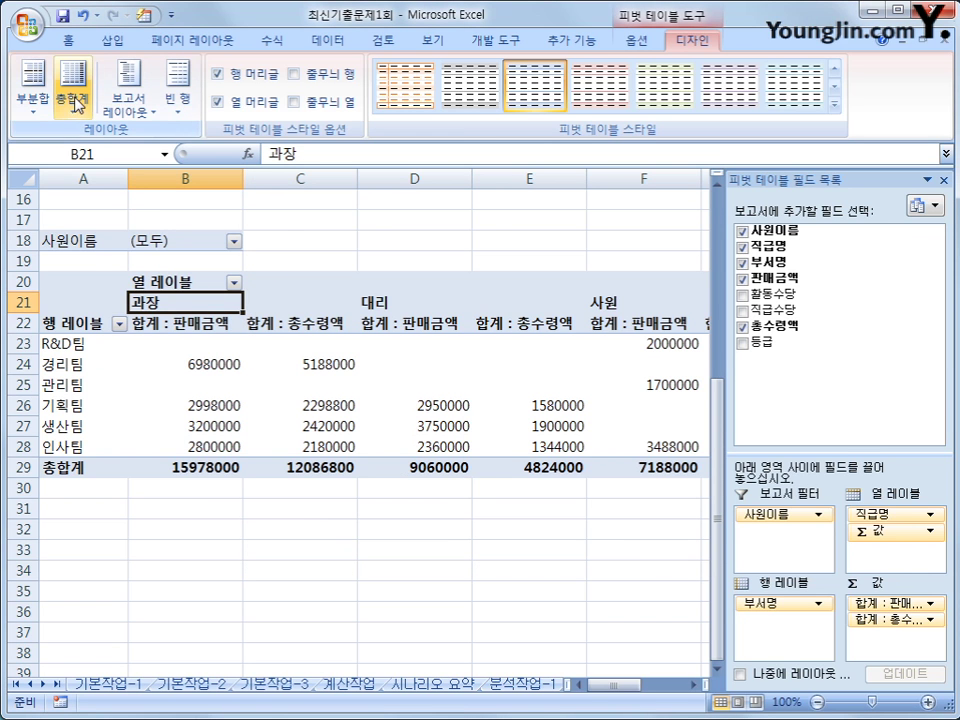
Step: Turn off the pivot table's grand totals for both rows and columns
left_click(77, 119)
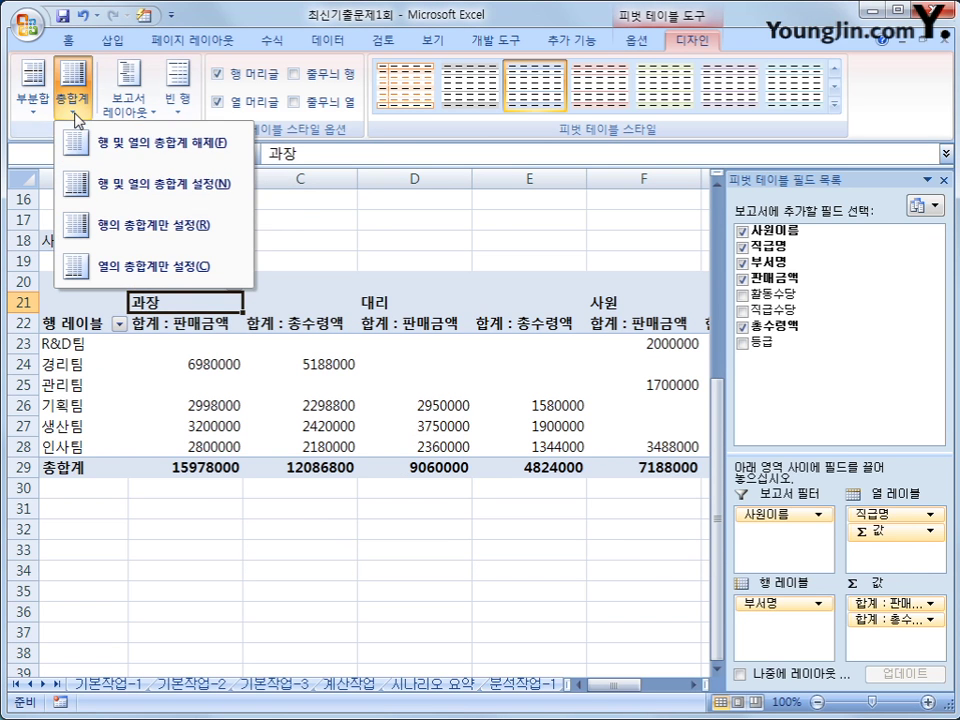
left_click(158, 143)
left_click(491, 592)
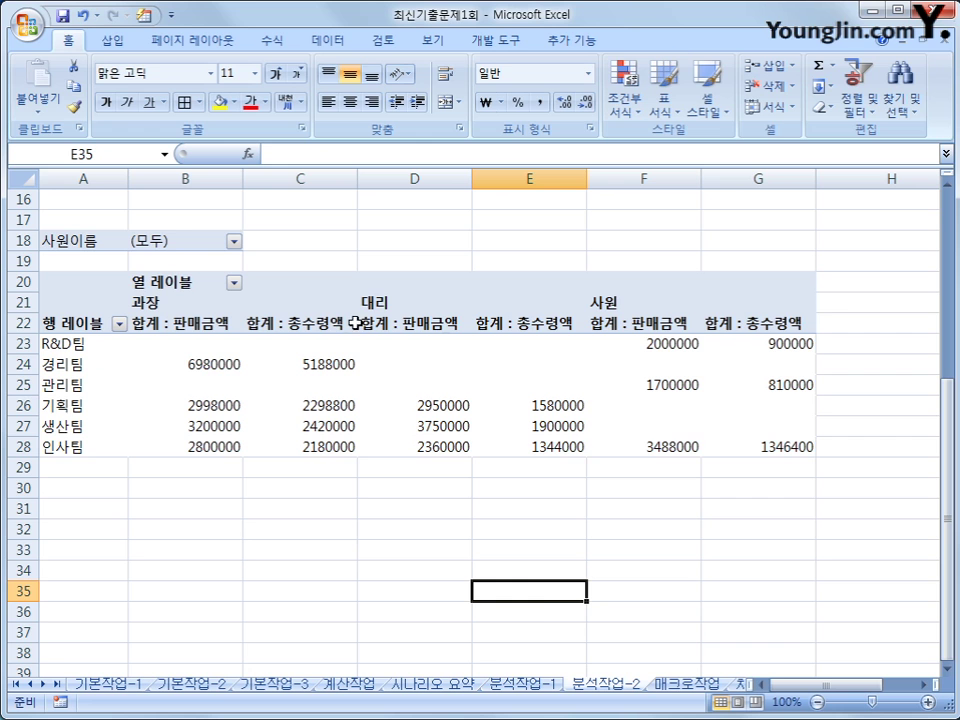
Step: Show the pivot table in outline form and check its 직급명 and 부서명 headings
left_click(448, 370)
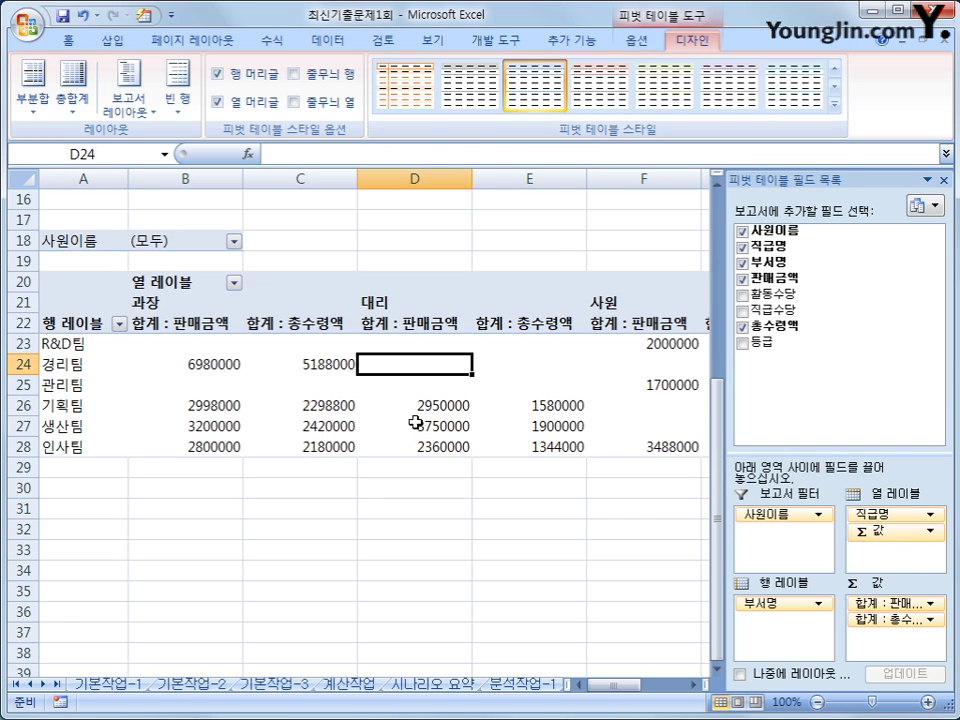
mouse_move(415, 423)
left_click(136, 115)
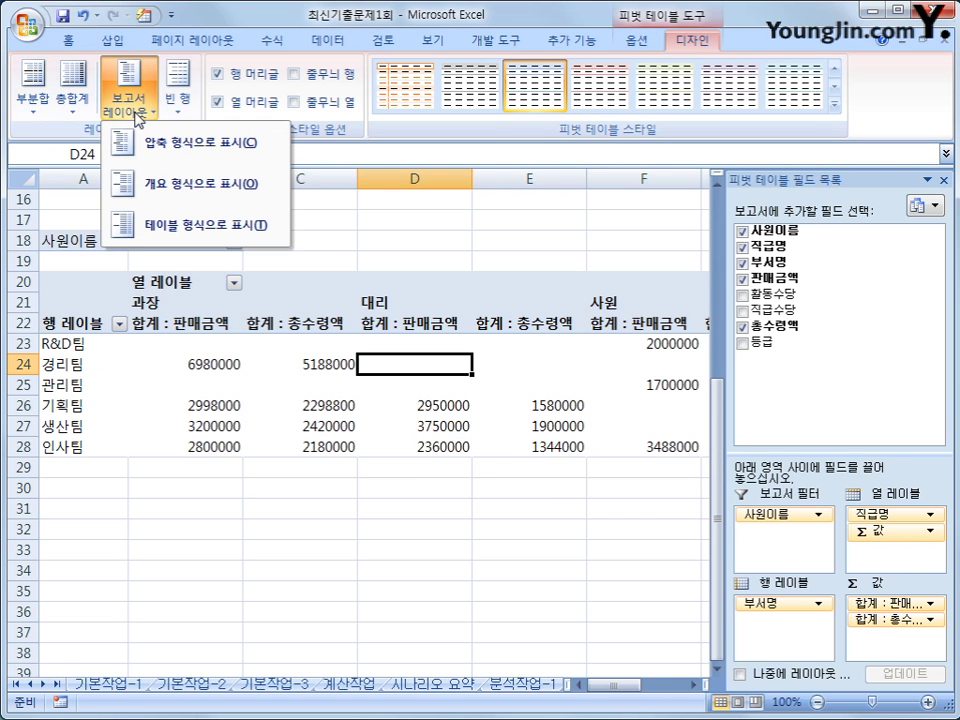
left_click(165, 192)
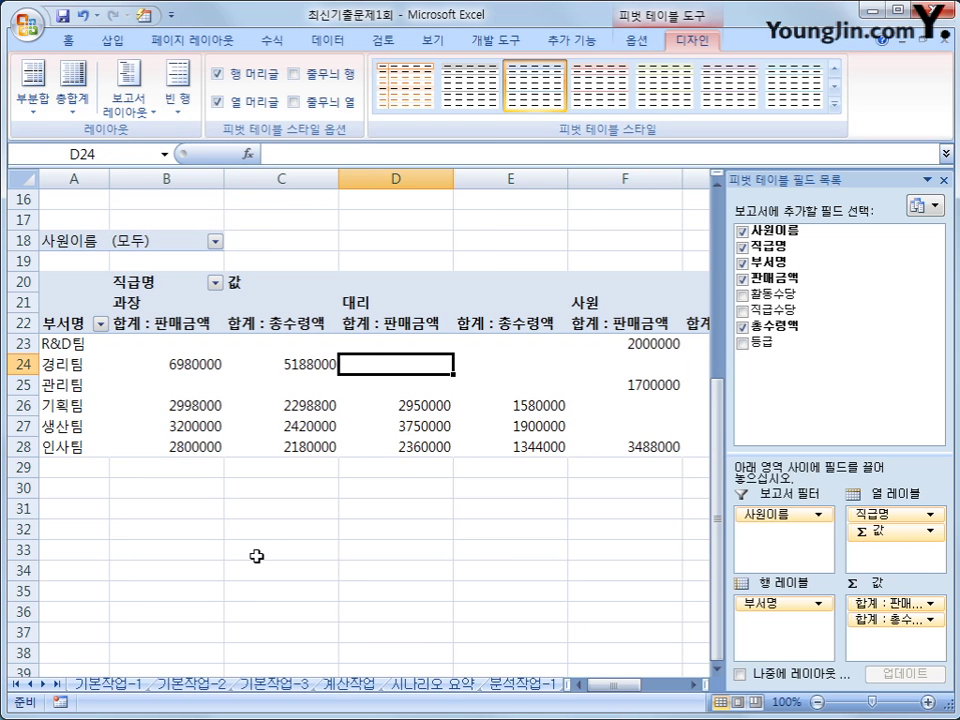
left_click(137, 281)
left_click(50, 322)
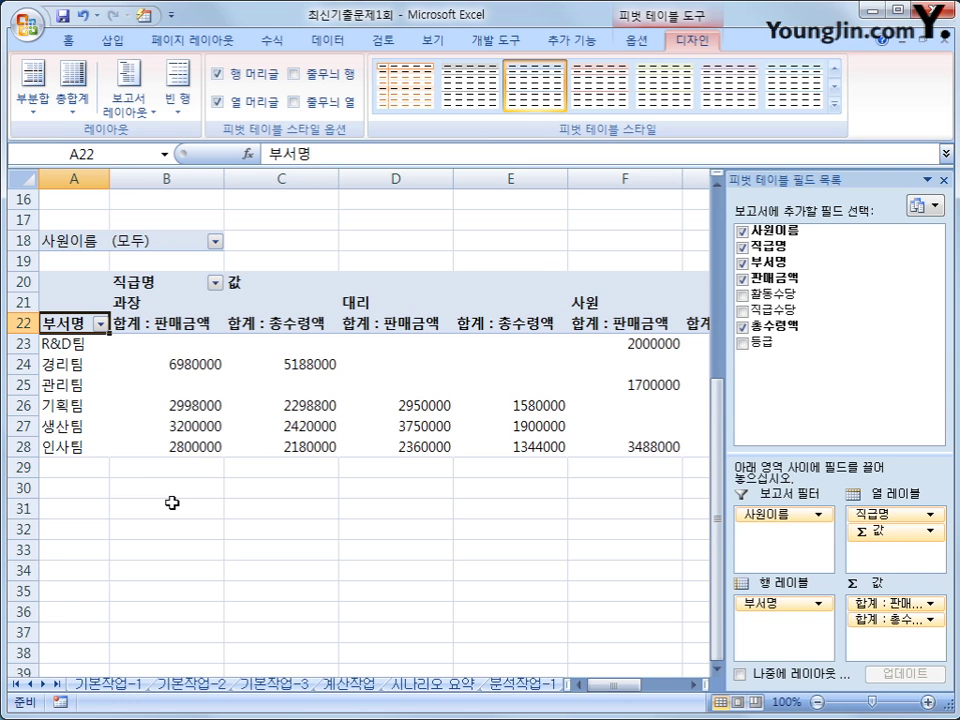
Step: Hide the pivot table field list and apply the comma style to the pivot values in B23:G28
left_click_drag(190, 344, 690, 448)
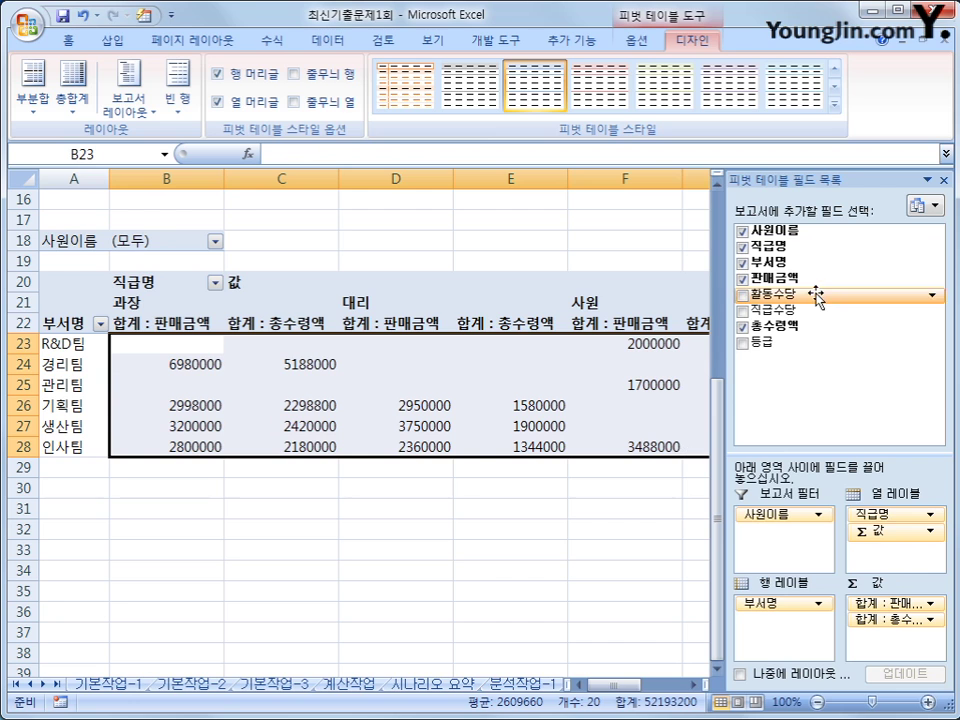
left_click(944, 181)
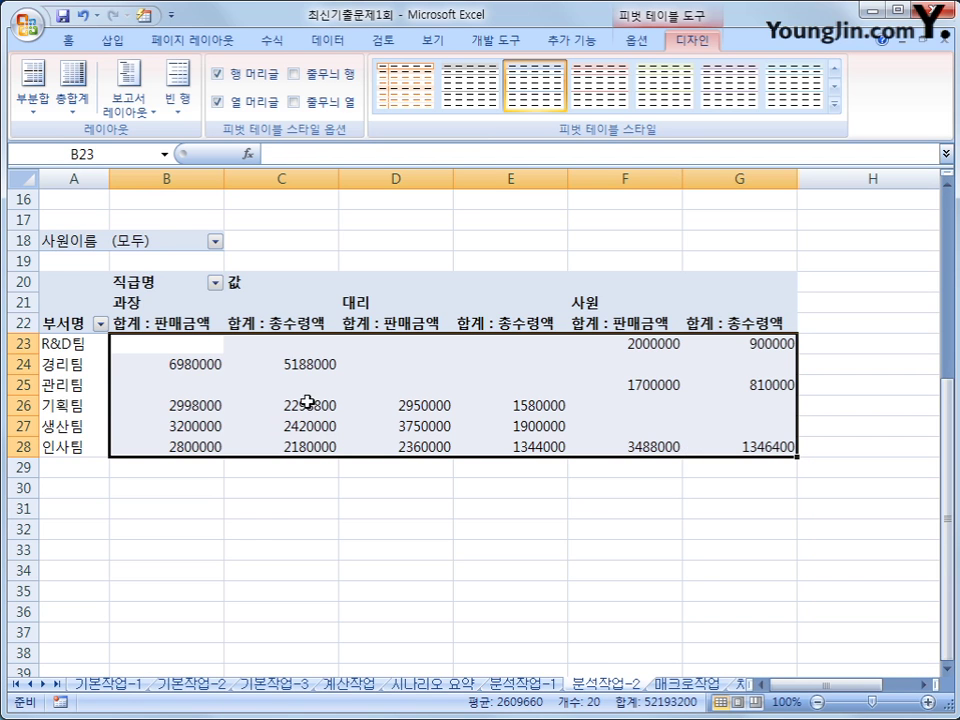
left_click_drag(193, 345, 724, 440)
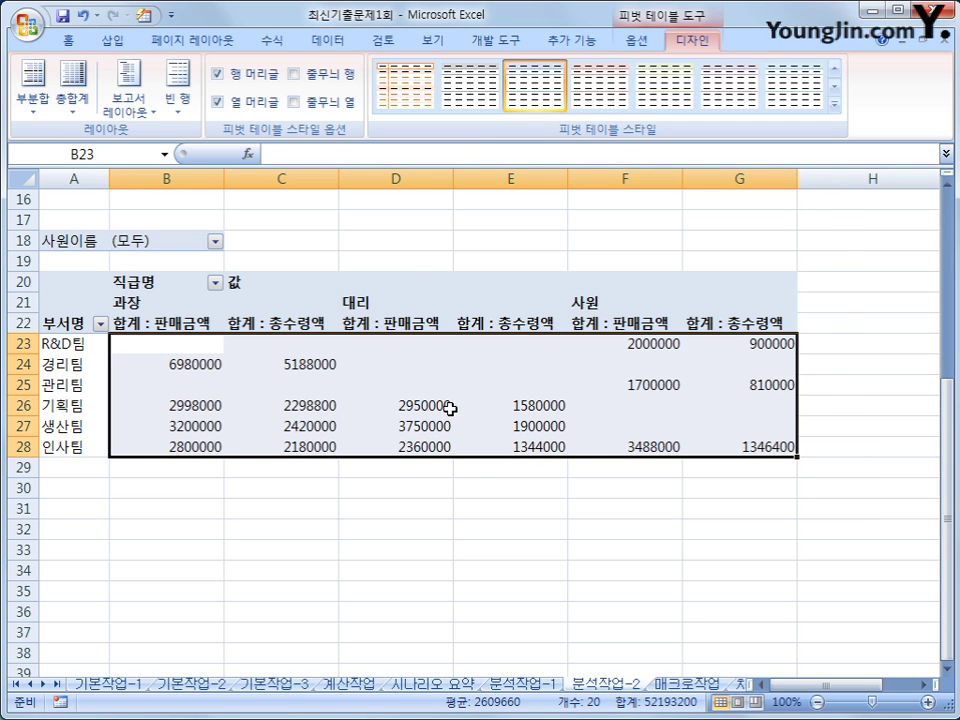
left_click(68, 40)
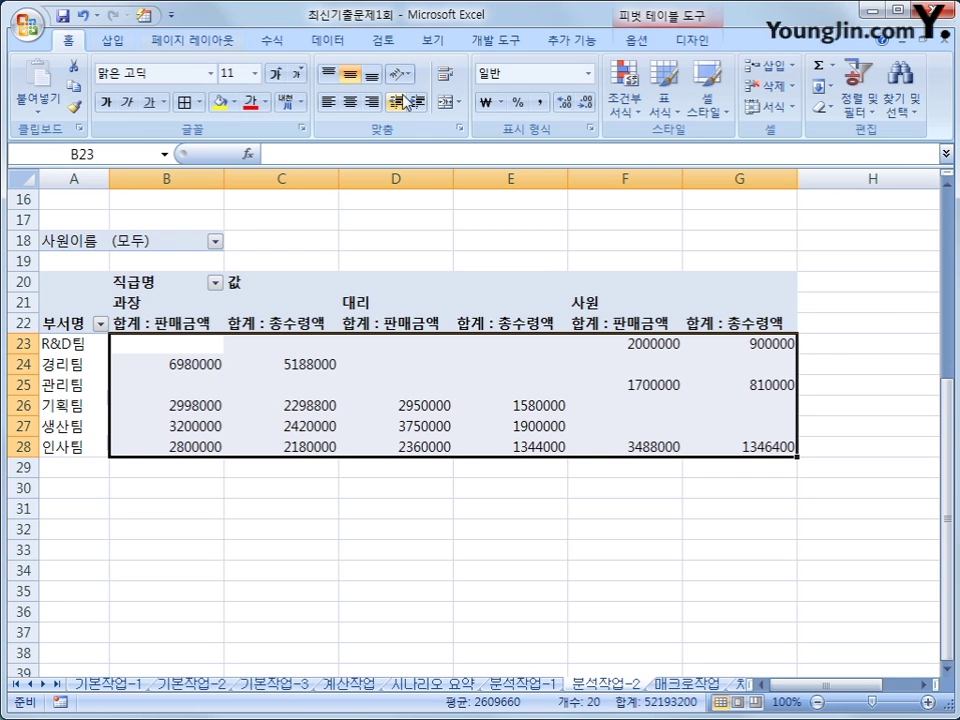
left_click(541, 103)
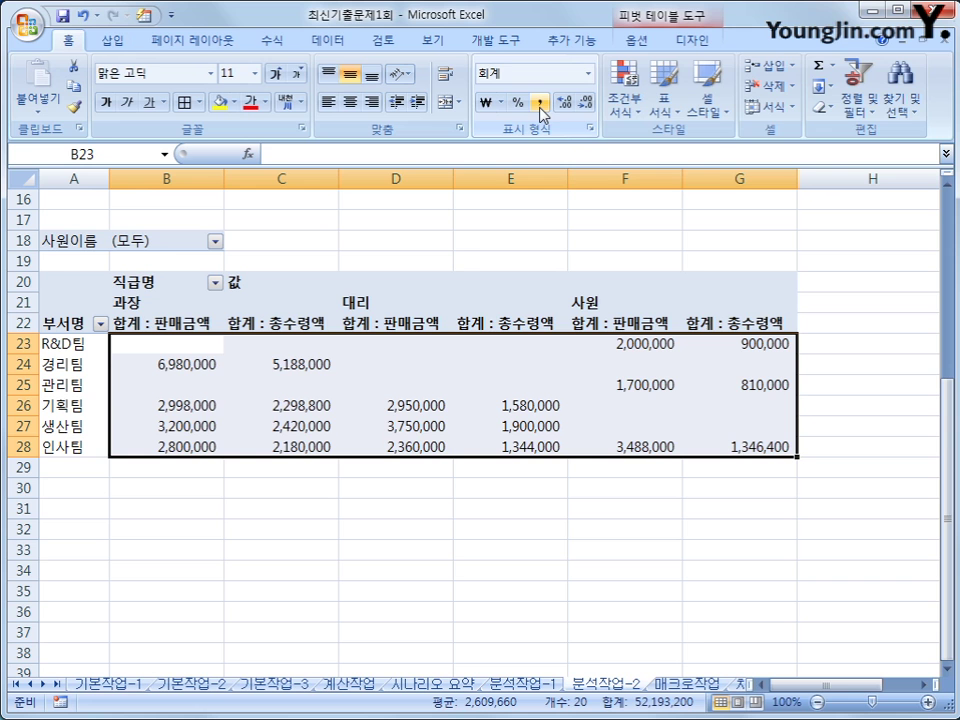
Step: Format the pivot values in B23:G28 with the 숫자 category, 0 decimal places and the 1000 separator, and recheck the format settings
right_click(475, 362)
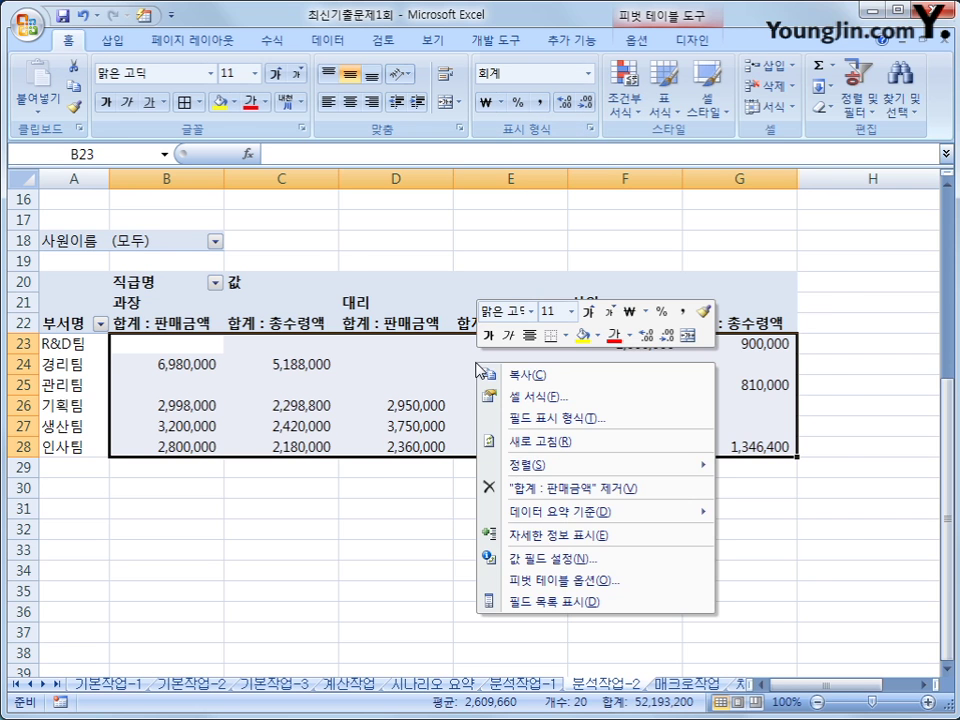
left_click(506, 395)
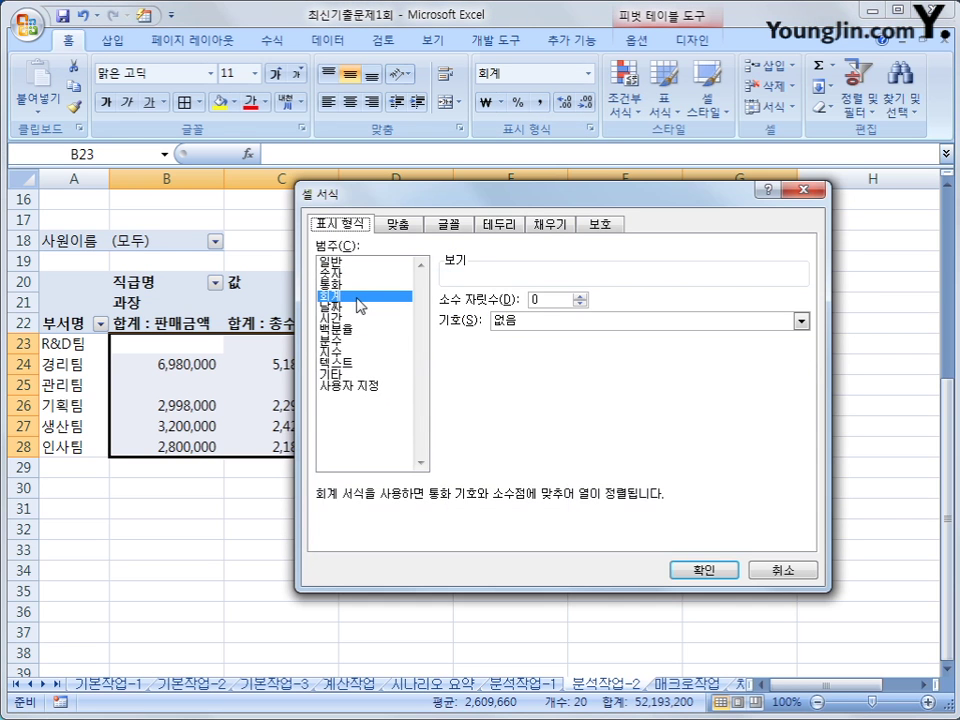
left_click(330, 273)
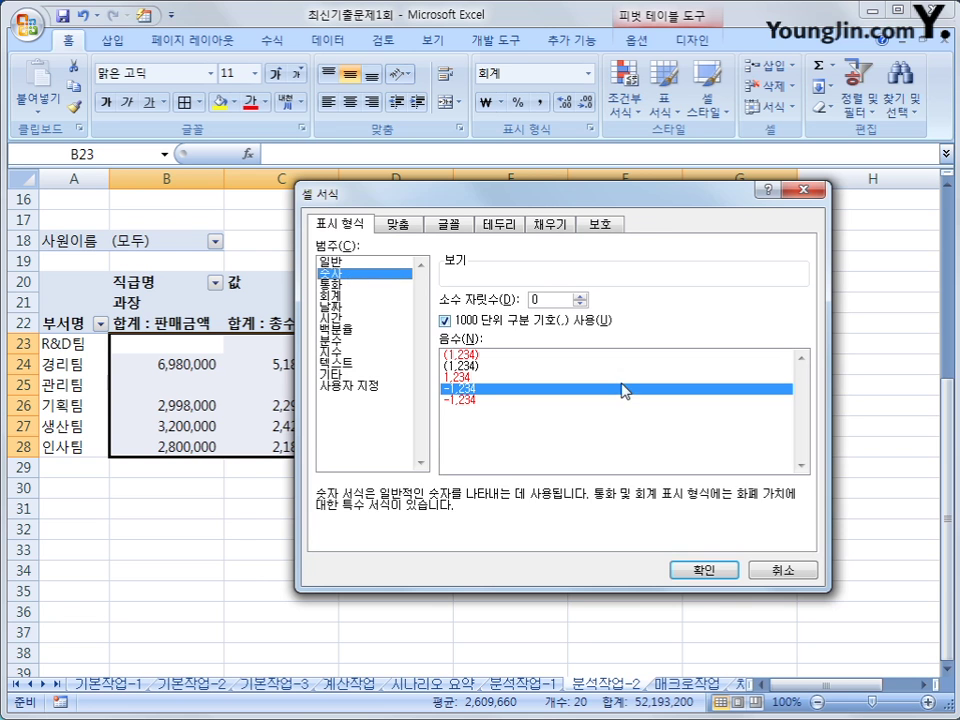
left_click(706, 571)
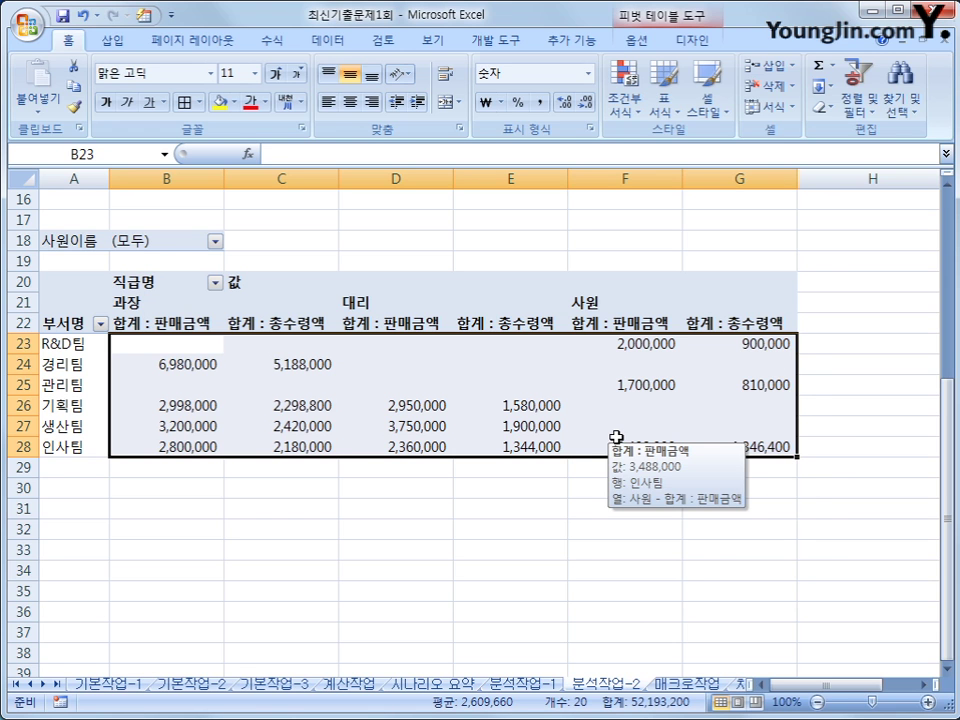
right_click(572, 414)
left_click(590, 446)
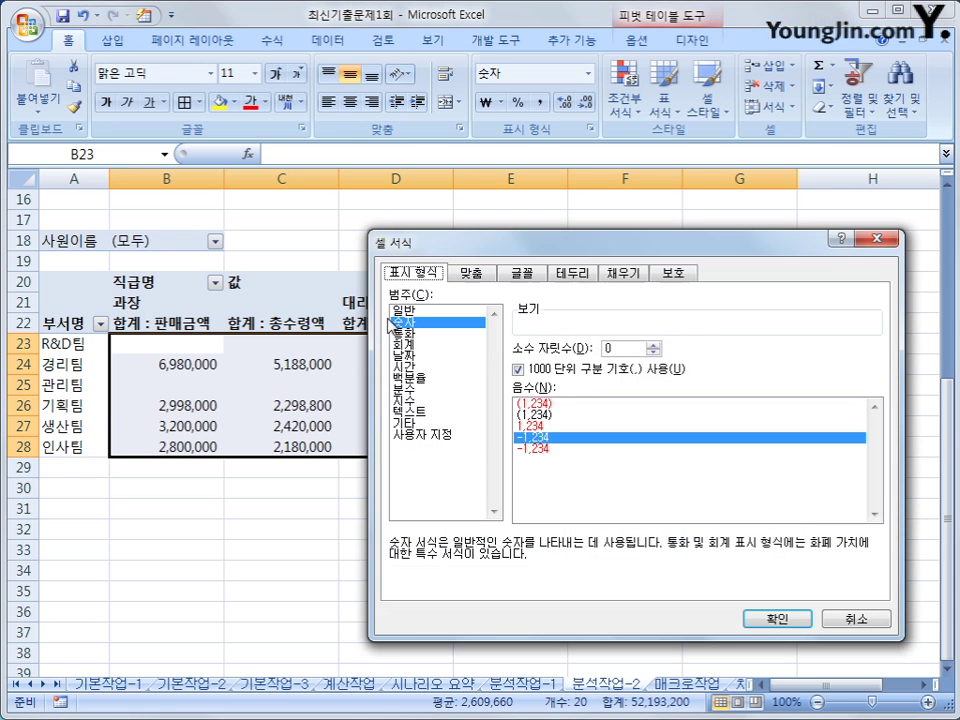
left_click(777, 620)
left_click(748, 590)
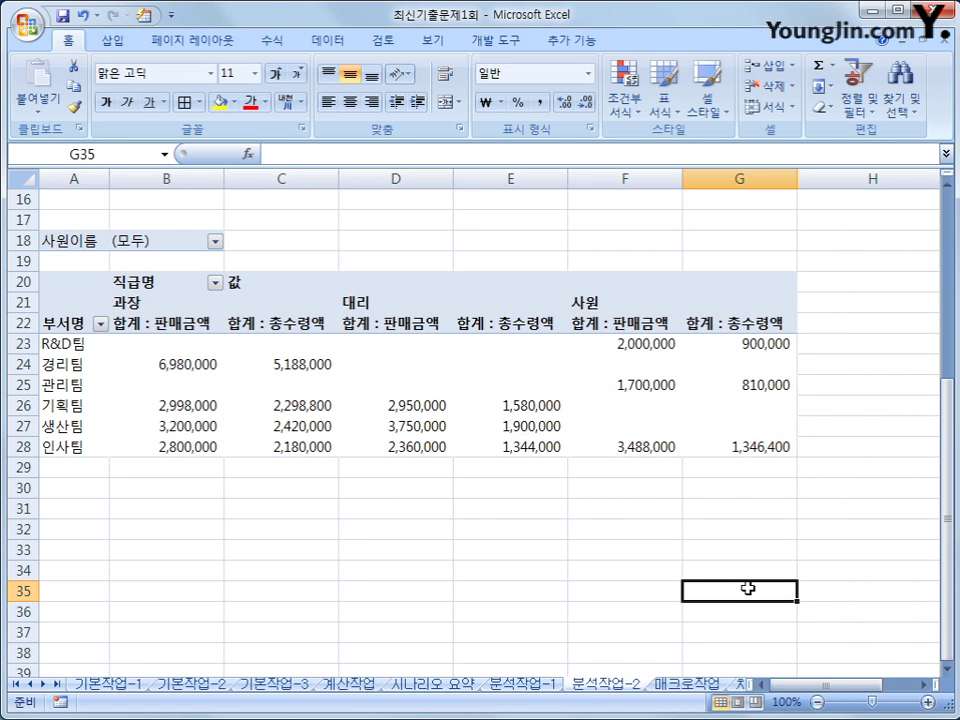
Step: Start recording a macro named 합계 in the current workbook from the 매크로작업 sheet
left_click(684, 684)
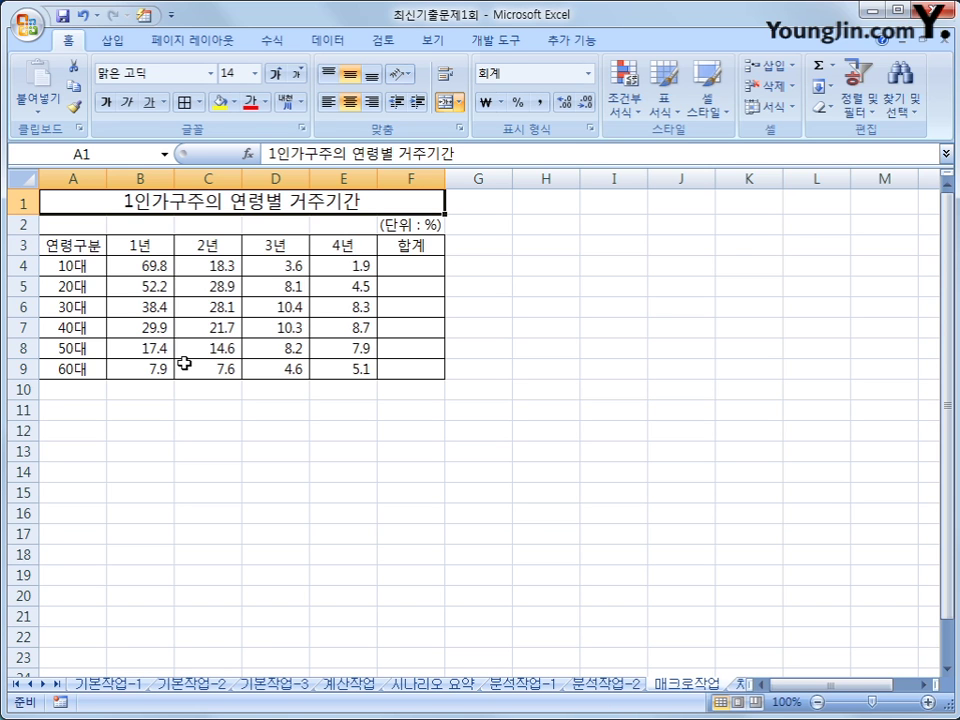
left_click(358, 467)
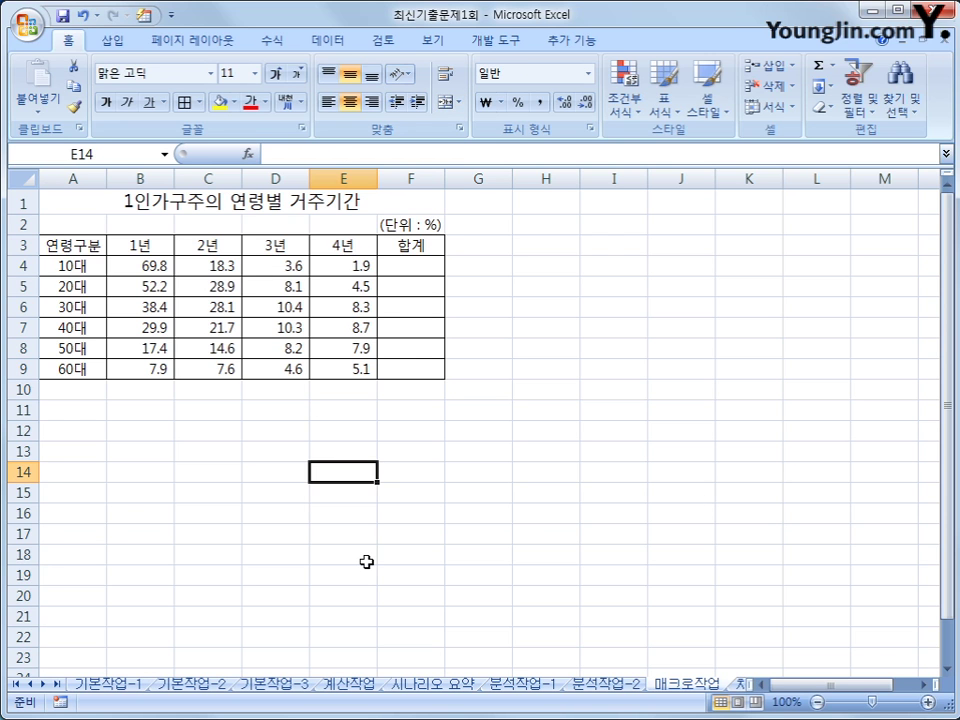
left_click(508, 39)
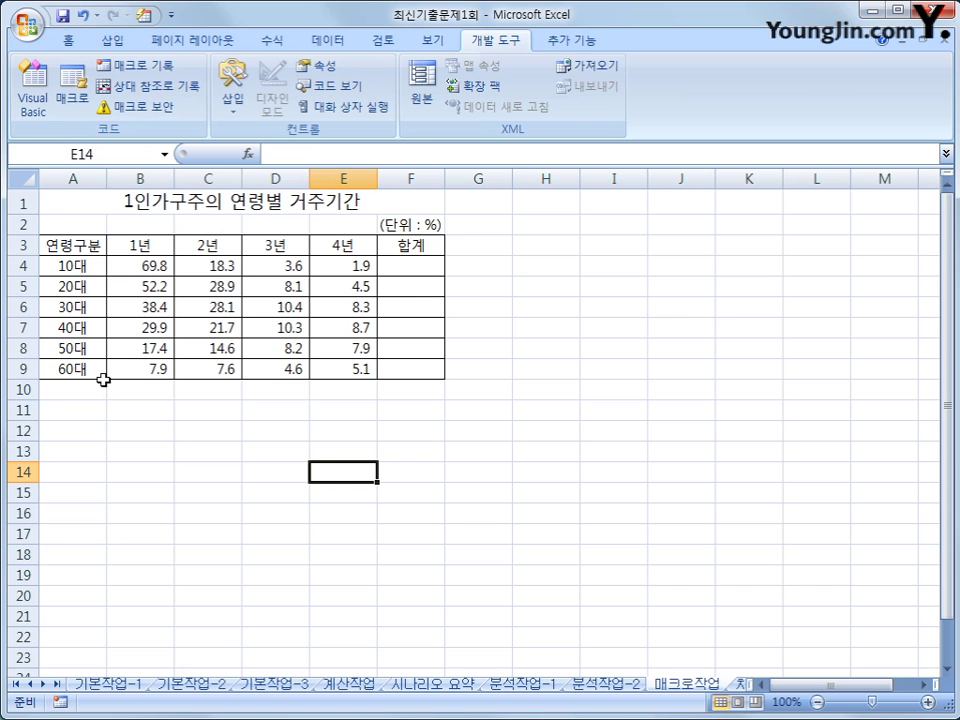
left_click(171, 72)
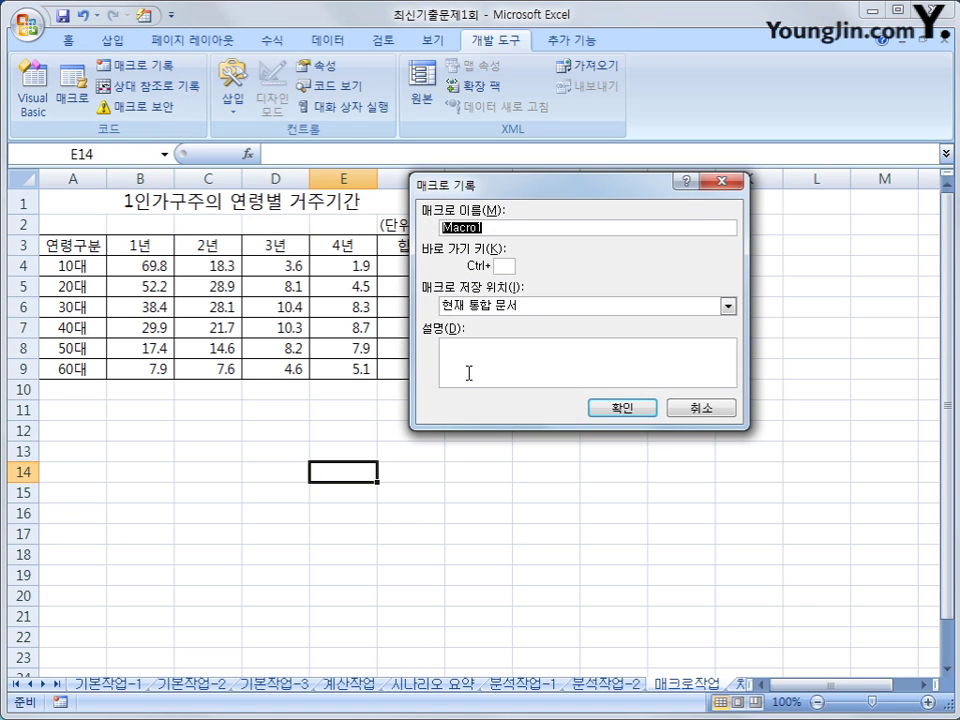
type("합계")
left_click(621, 408)
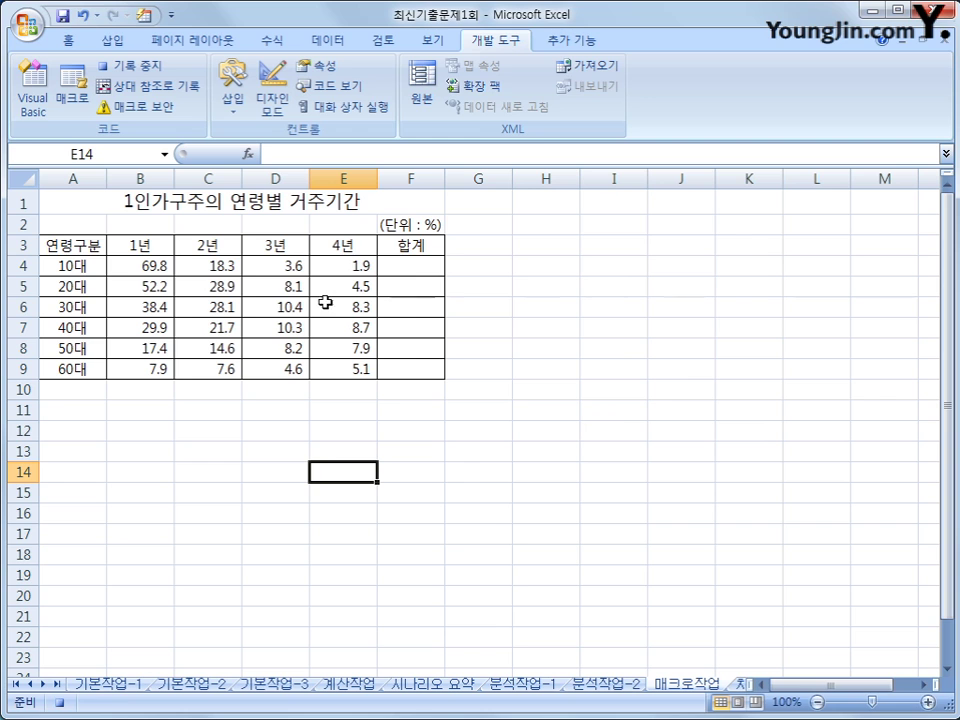
Step: Enter =SUM(B4:E4) in F4 with AutoSum and fill the formula down to F9
left_click(406, 270)
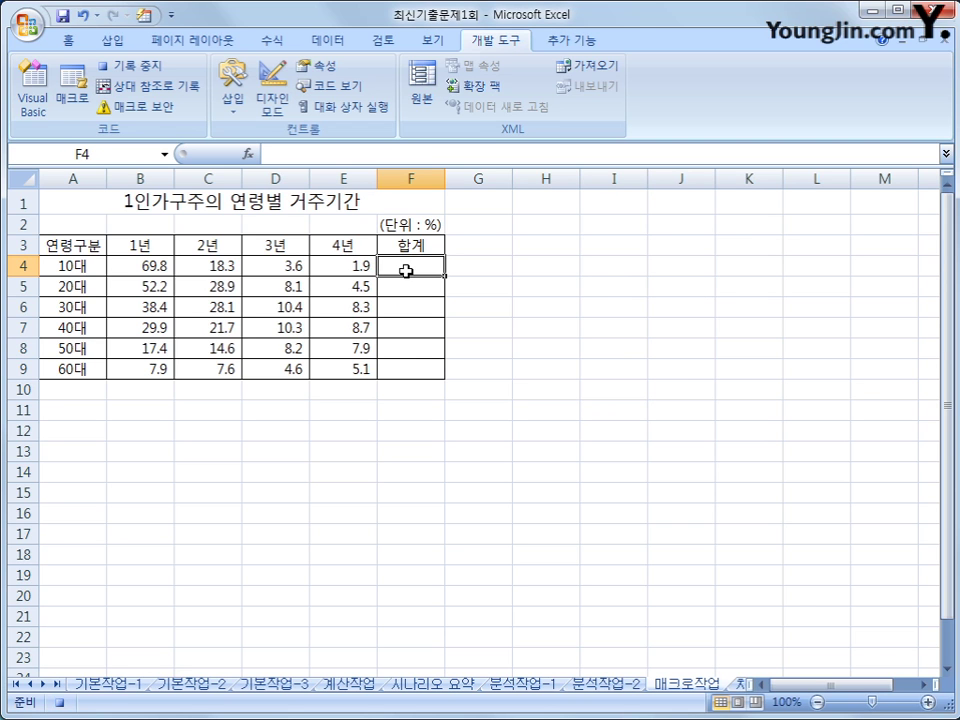
left_click(271, 41)
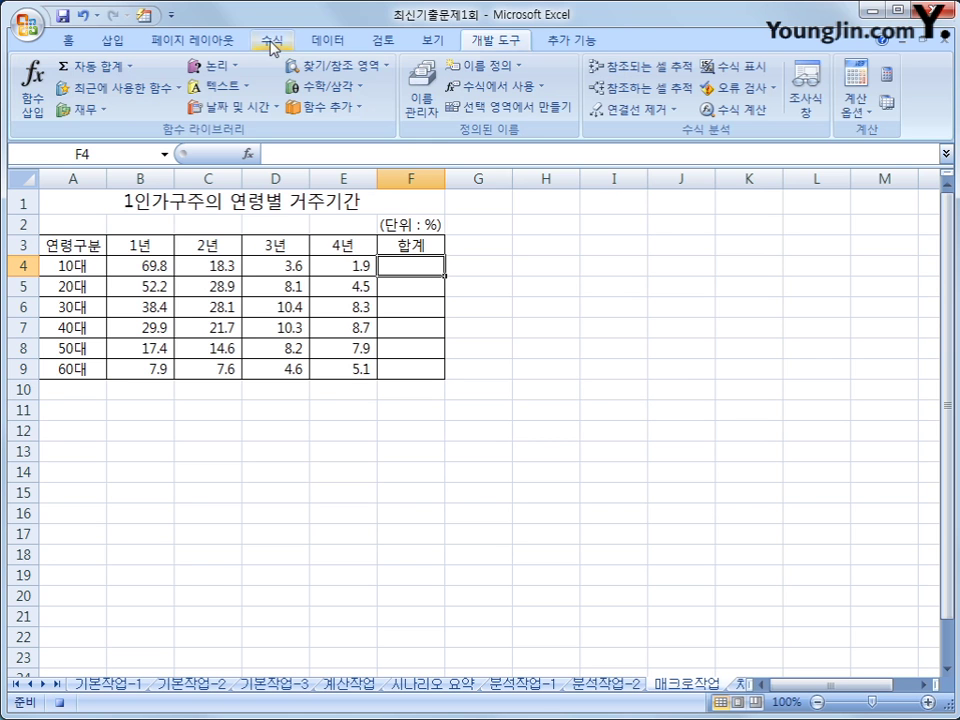
left_click(130, 66)
left_click(126, 89)
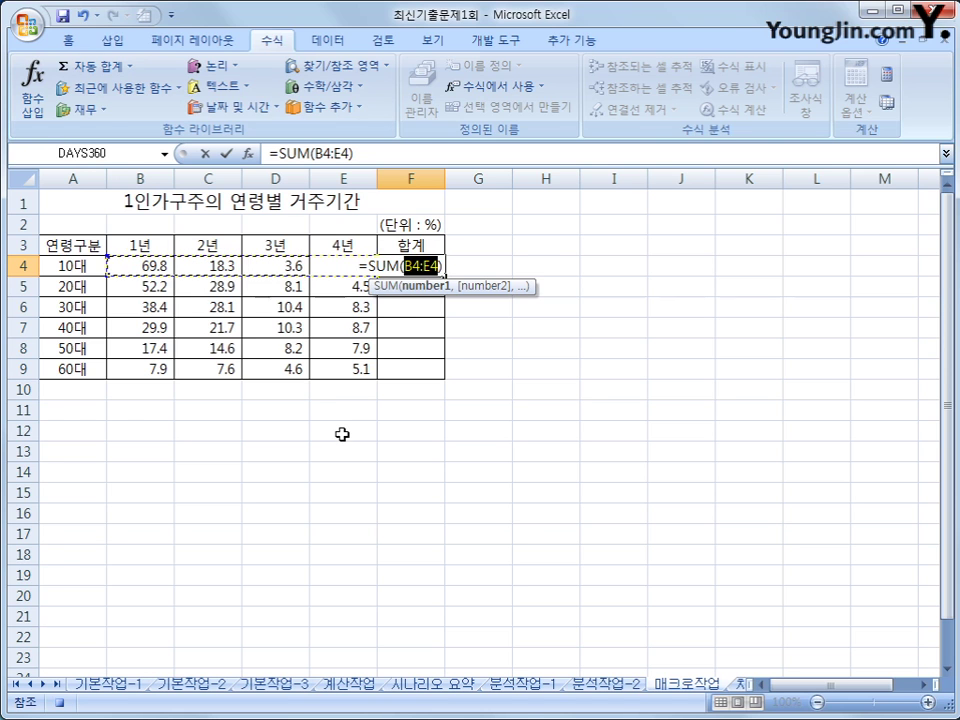
key("Return")
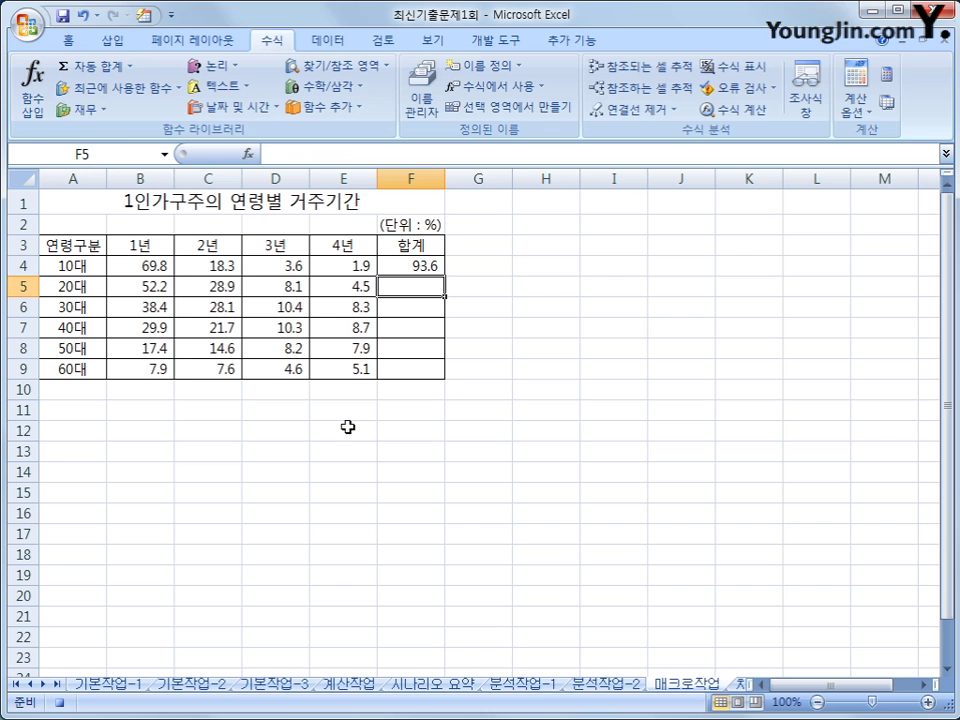
left_click(432, 266)
left_click_drag(445, 275, 446, 372)
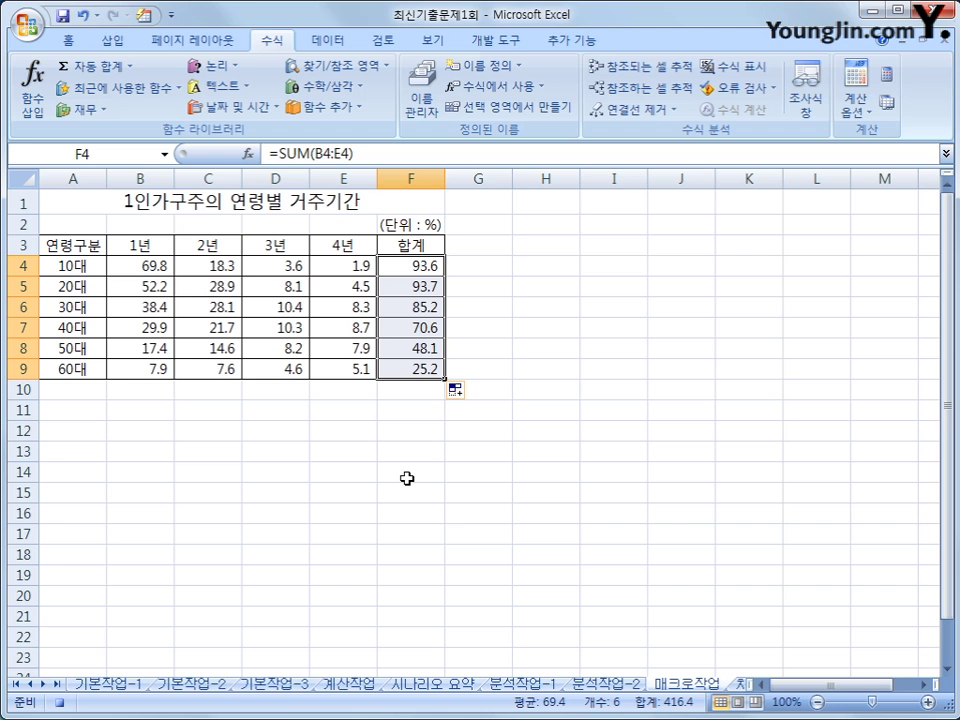
Step: Stop recording the 합계 macro and deselect the totals range
left_click(508, 42)
left_click(158, 68)
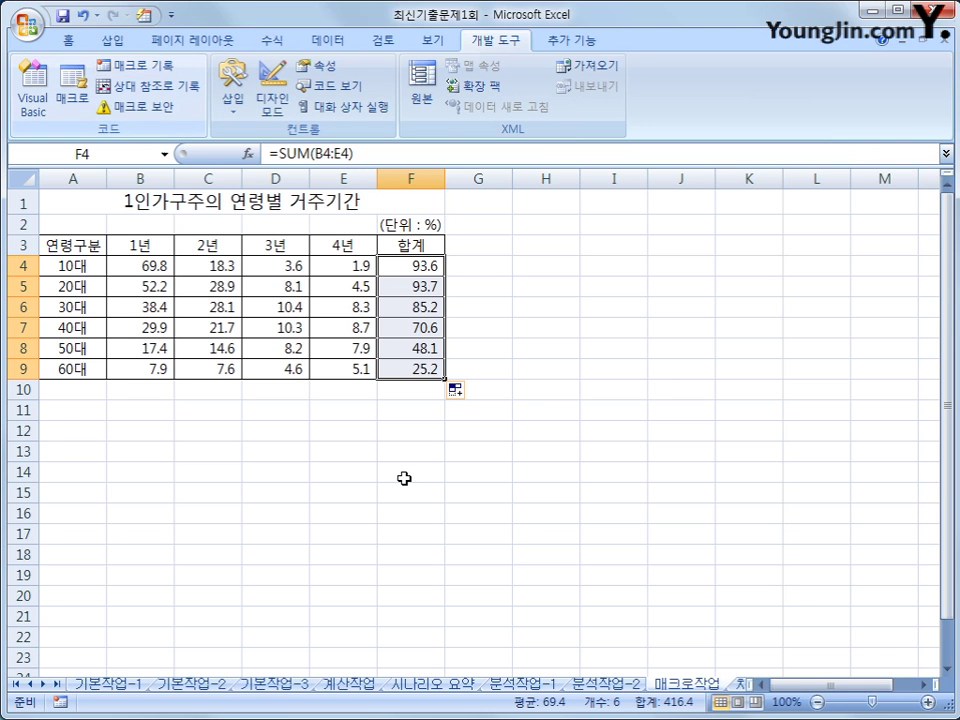
left_click(450, 577)
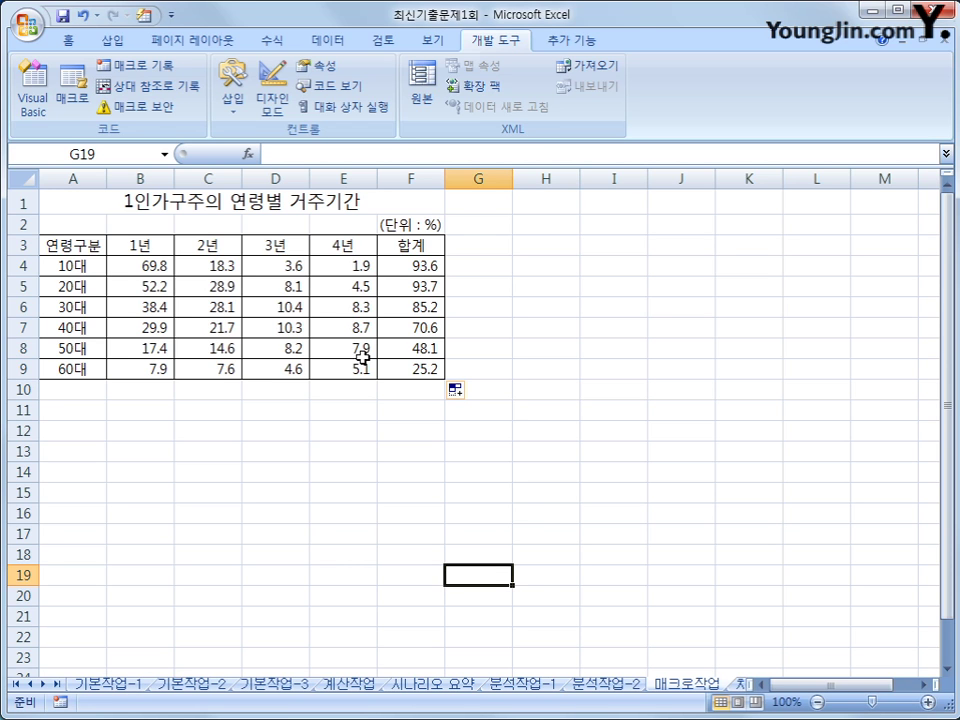
Step: Draw a rectangle about 3.78 cm wide and 1.19 cm high over B11:C12 and label it 합계
left_click(116, 41)
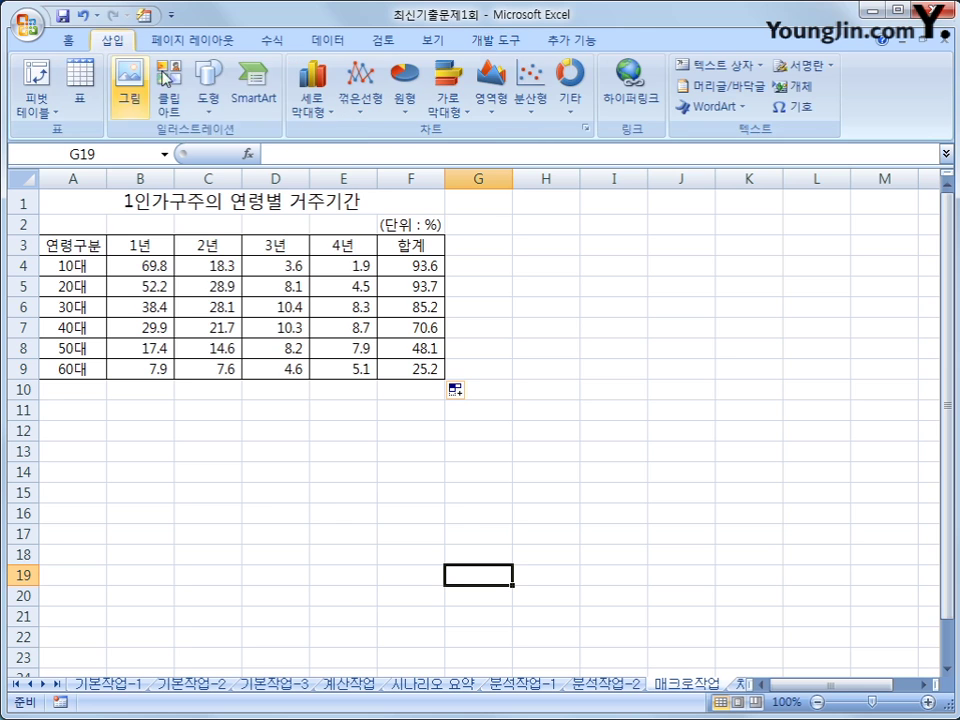
left_click(208, 96)
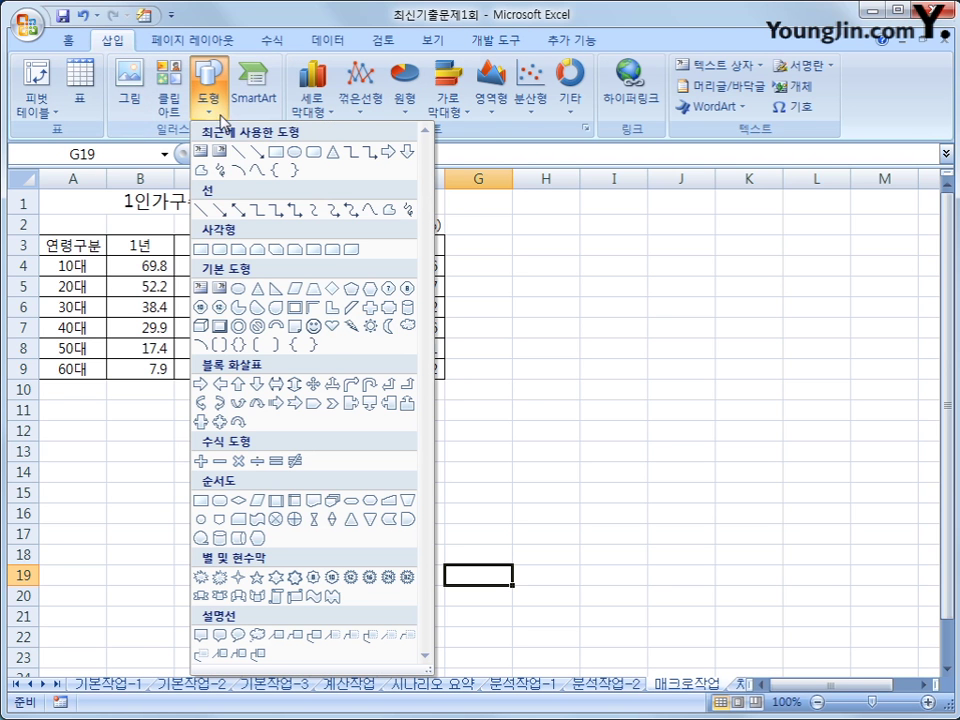
left_click(199, 250)
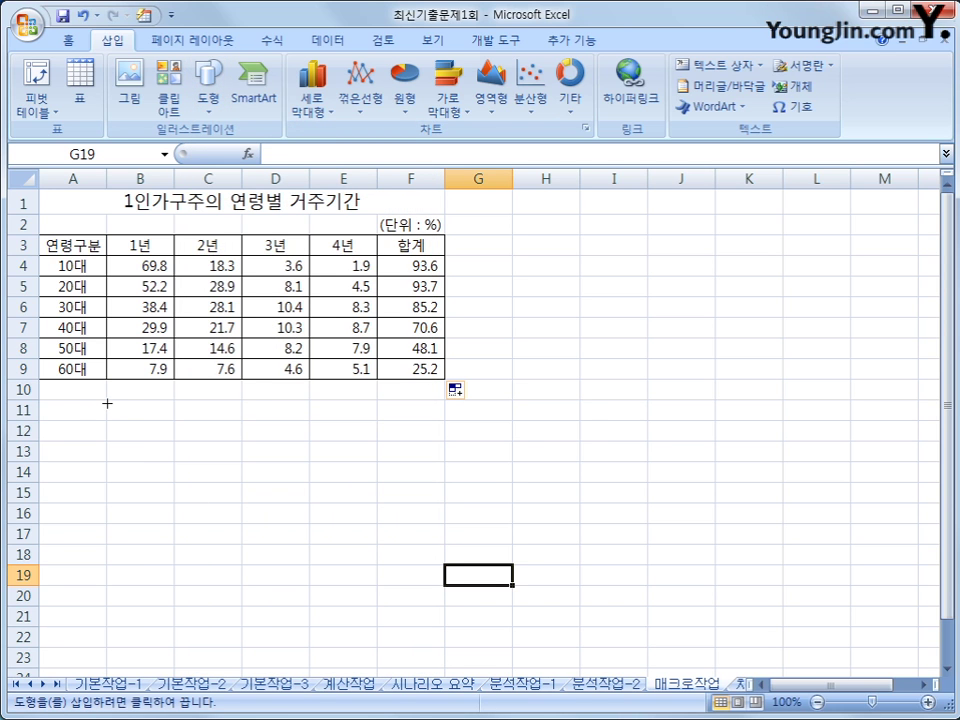
left_click_drag(106, 402, 220, 442)
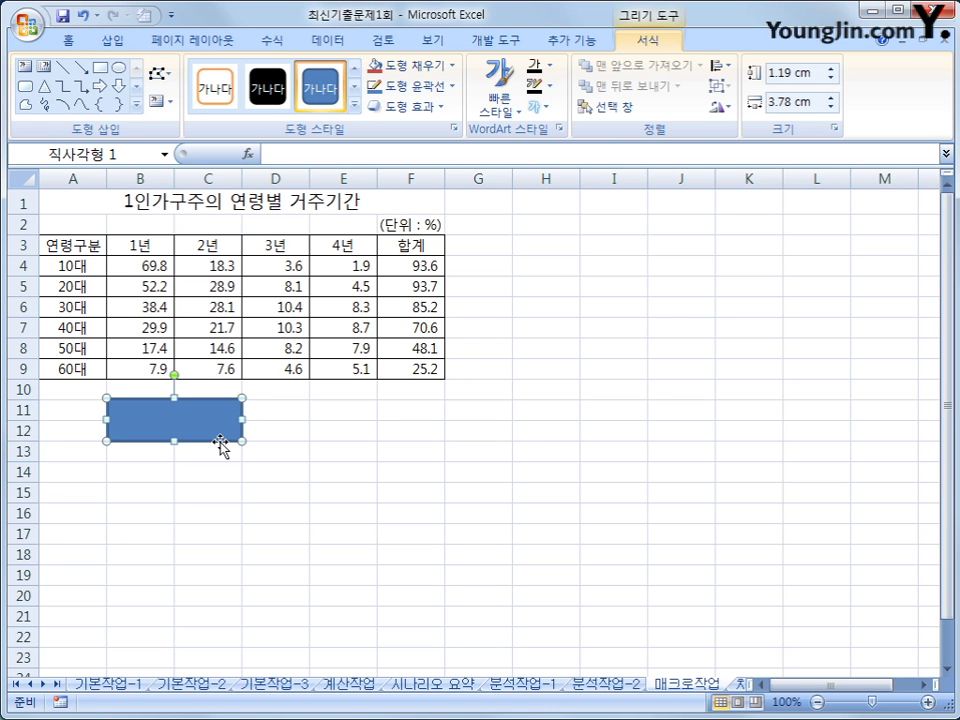
type("합계")
Step: Assign the 합계 macro to the rectangle below the table and deselect the shape
right_click(221, 430)
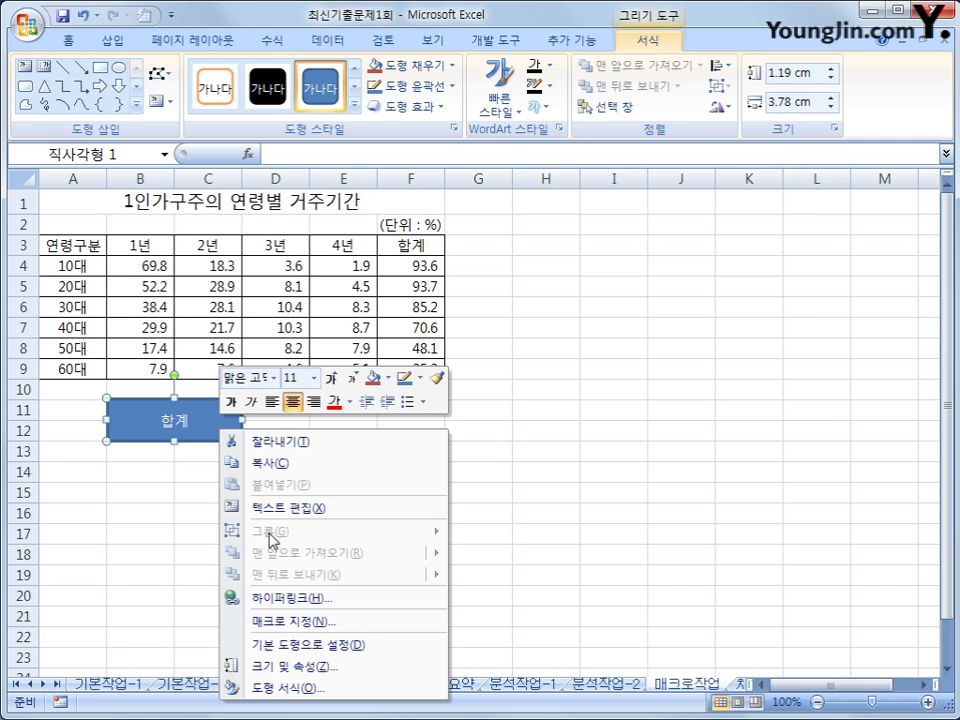
left_click(302, 620)
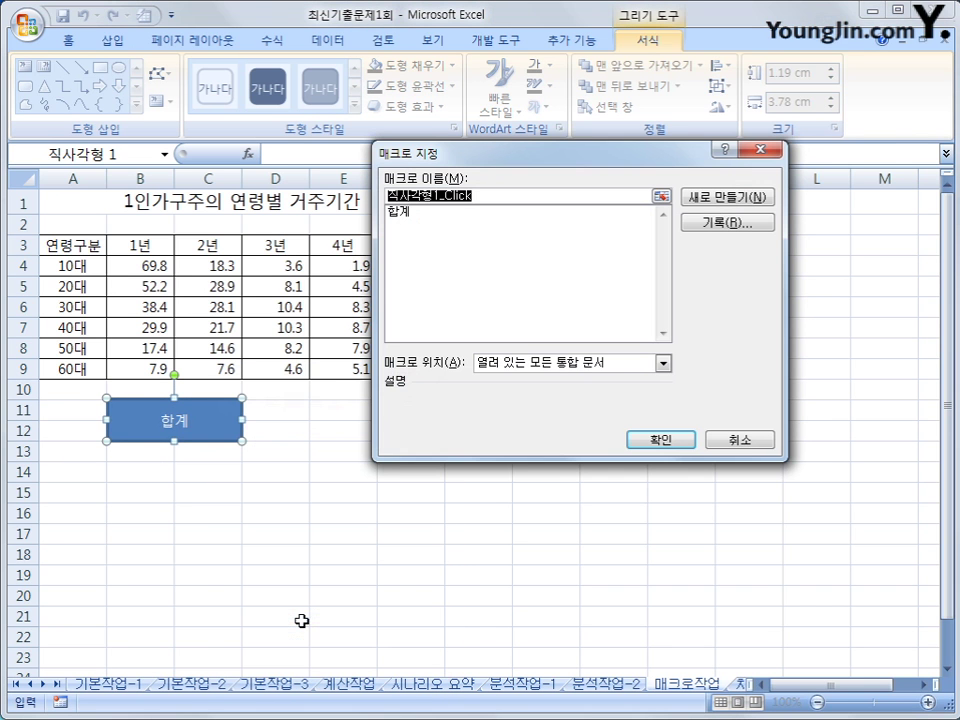
left_click(407, 214)
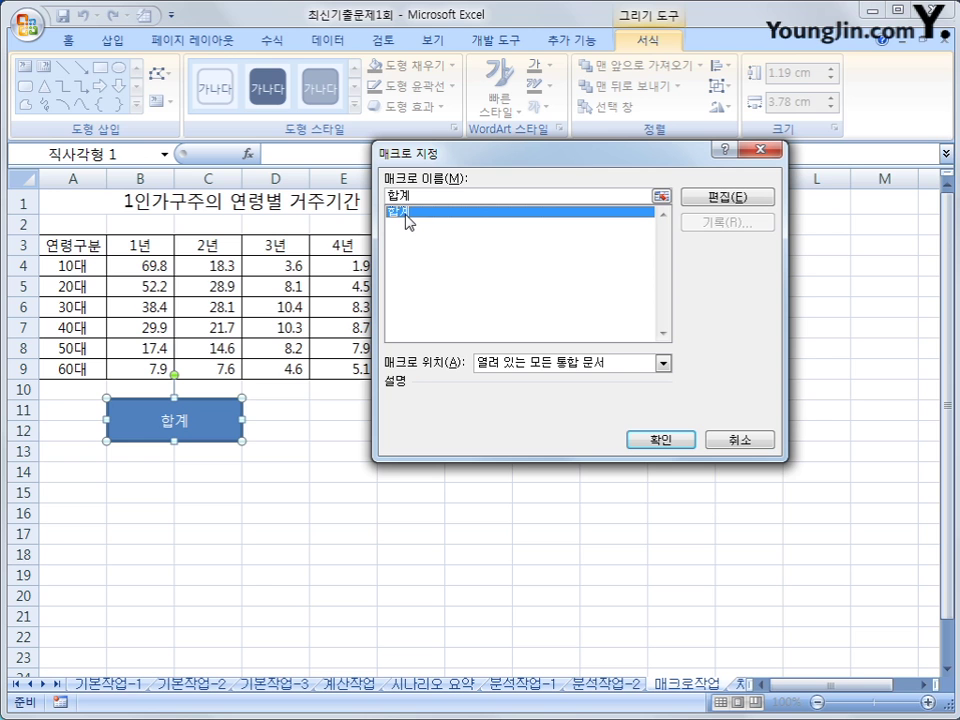
left_click(672, 445)
left_click(588, 574)
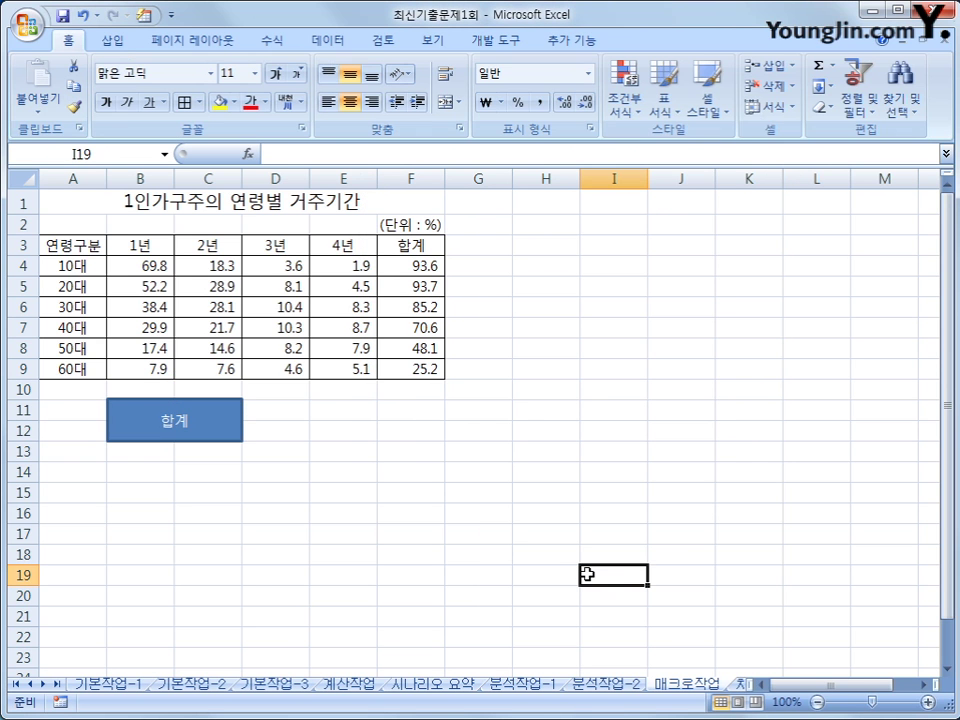
Step: Clear the totals in F4:F9 and test the 합계 macro by running it from the rectangle
left_click_drag(410, 266, 428, 372)
key("Delete")
left_click(550, 535)
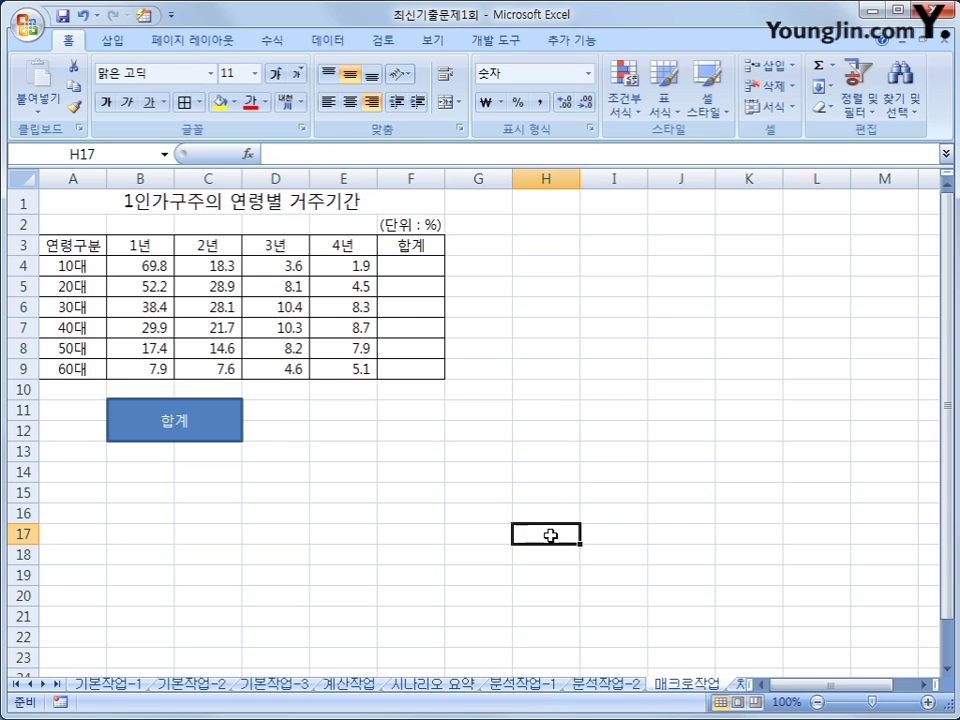
left_click(228, 440)
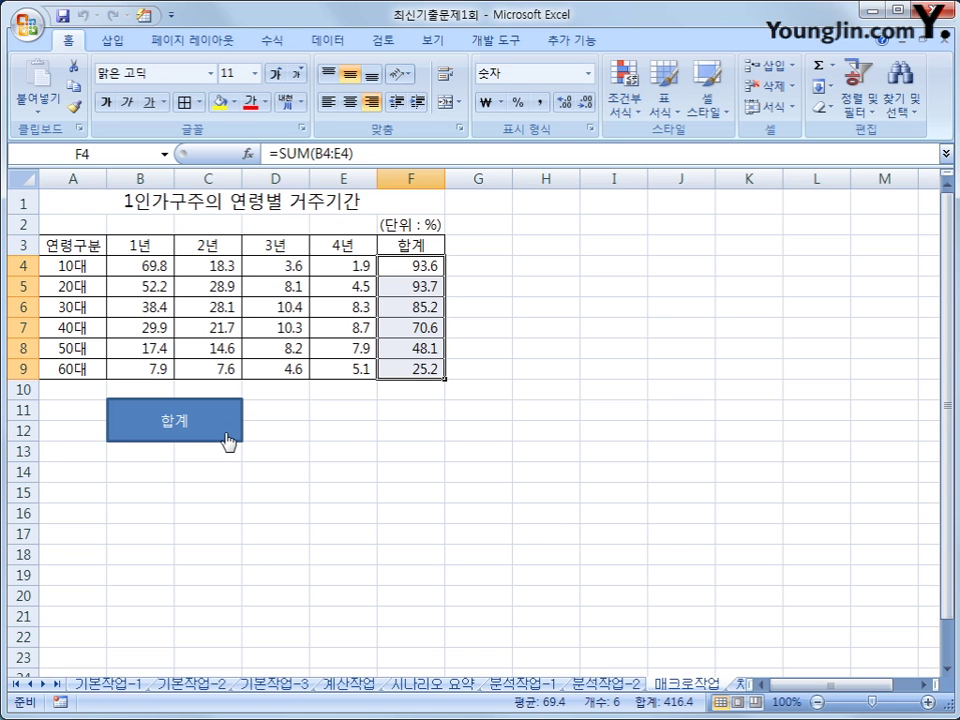
left_click(455, 436)
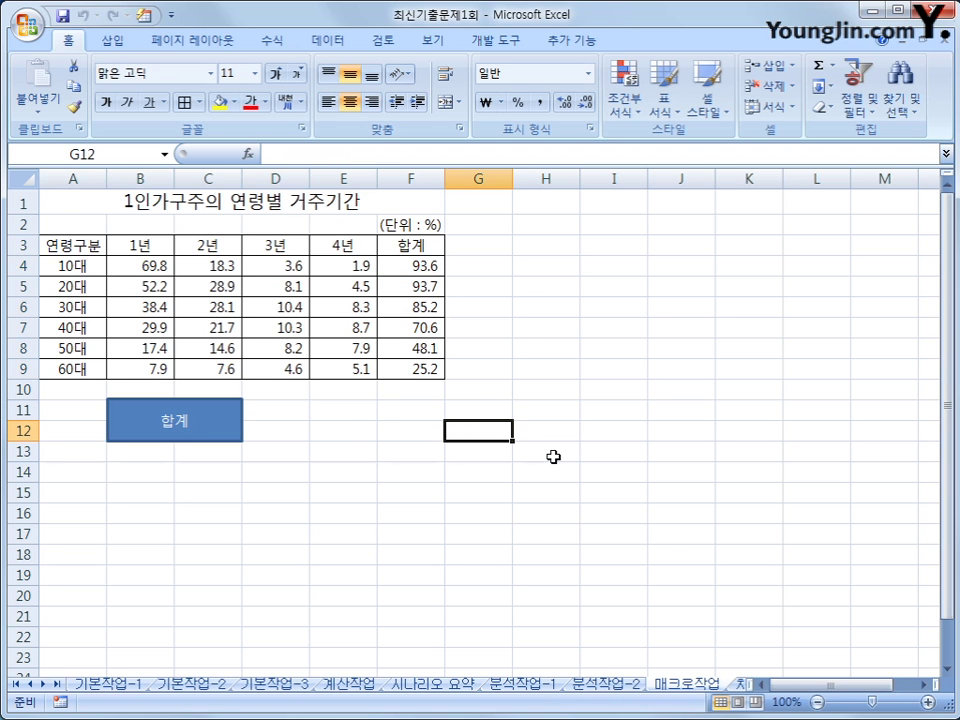
Step: Start recording a macro named 서식 in the current workbook
left_click(503, 45)
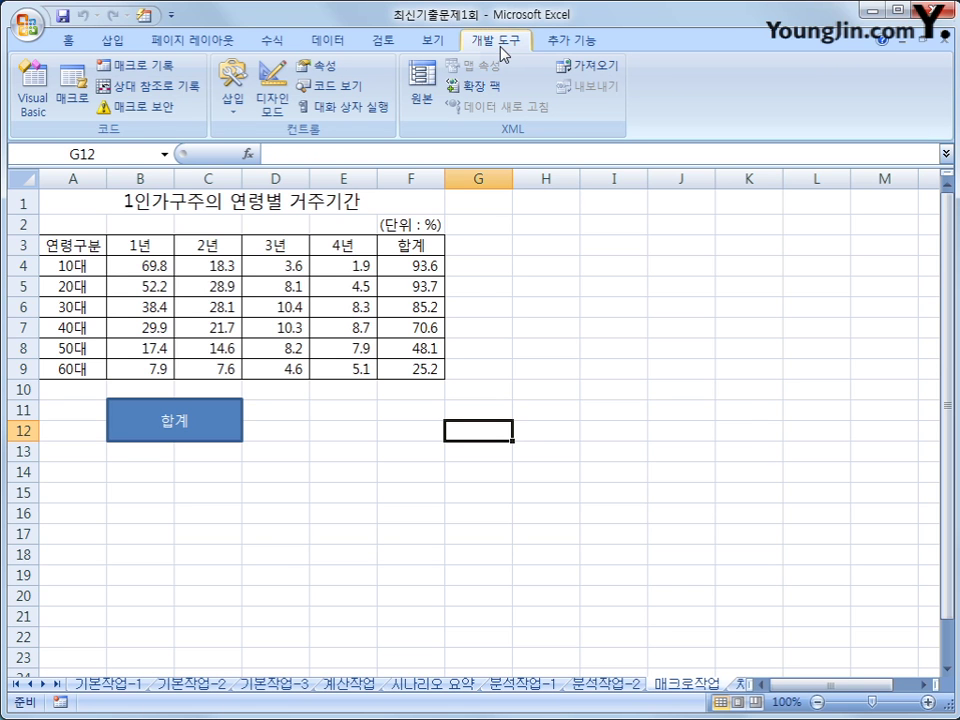
left_click(160, 66)
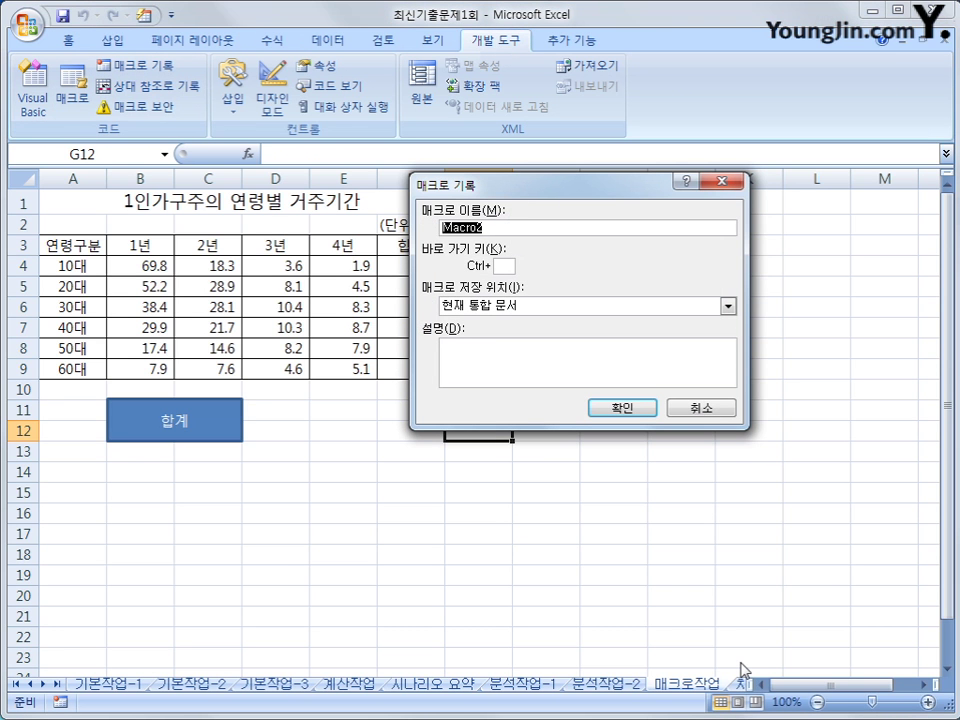
type("서식")
key("Return")
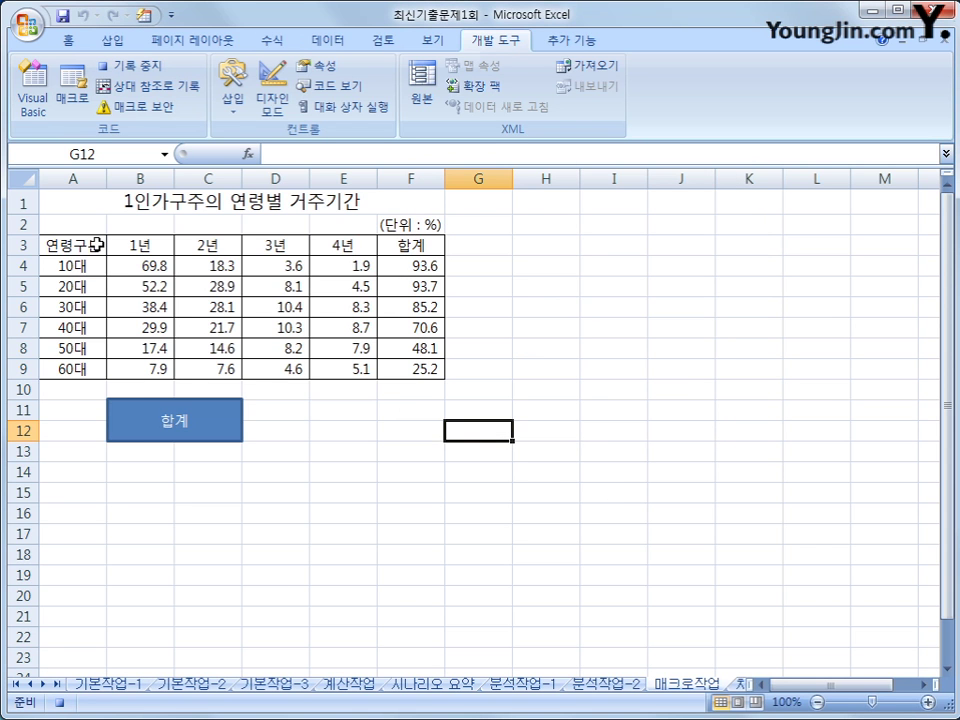
Step: Give the header cells A3:F3 a standard purple fill and a standard yellow font colour
left_click_drag(94, 242, 390, 245)
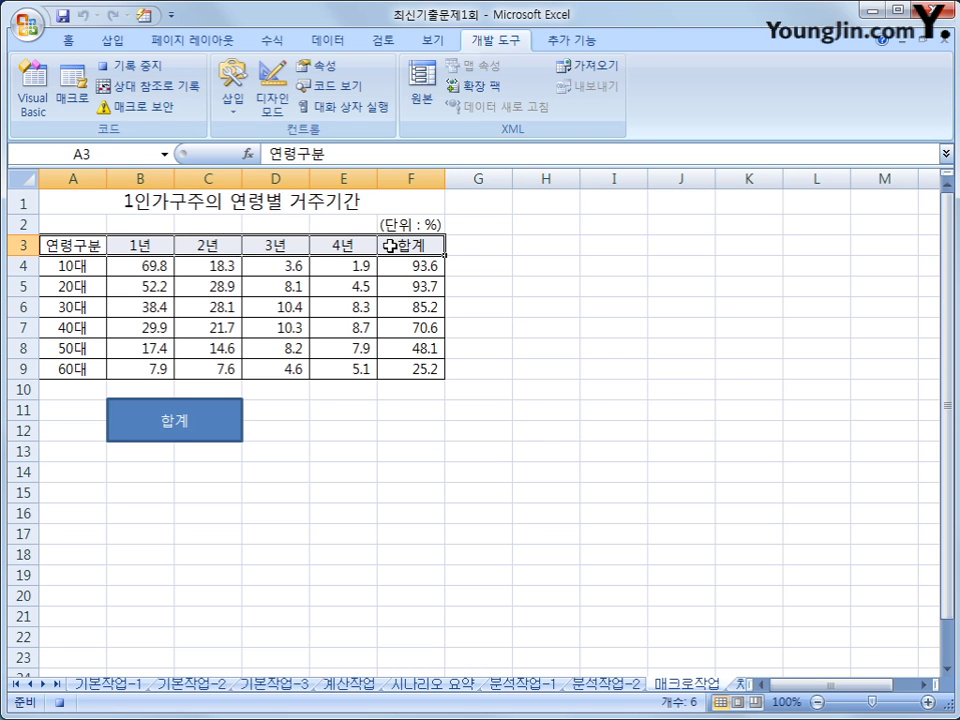
left_click(70, 41)
left_click(234, 102)
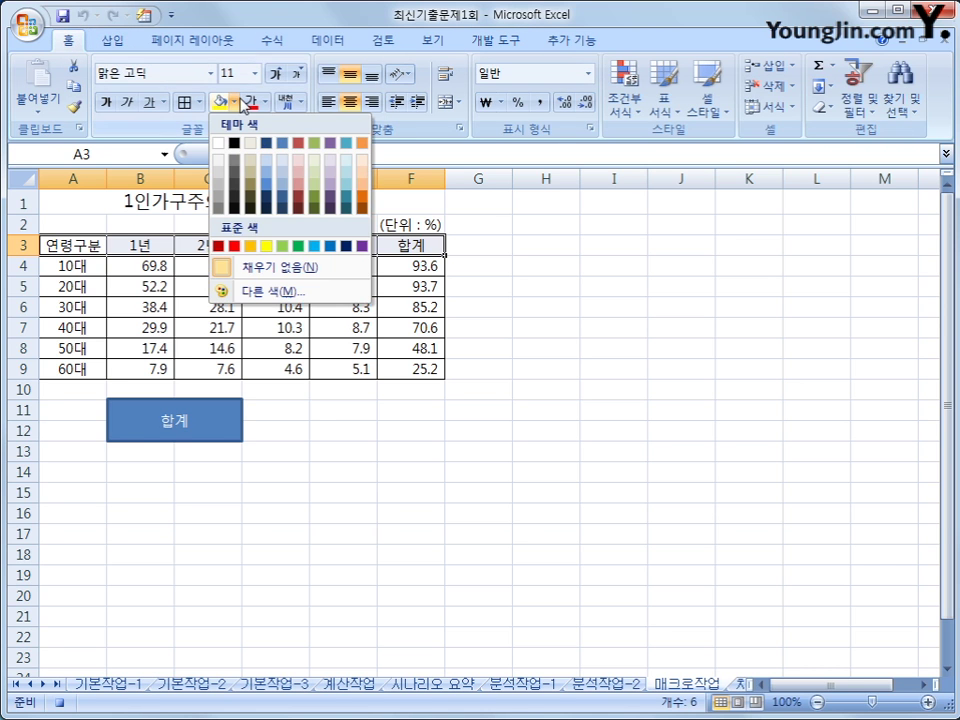
left_click(366, 246)
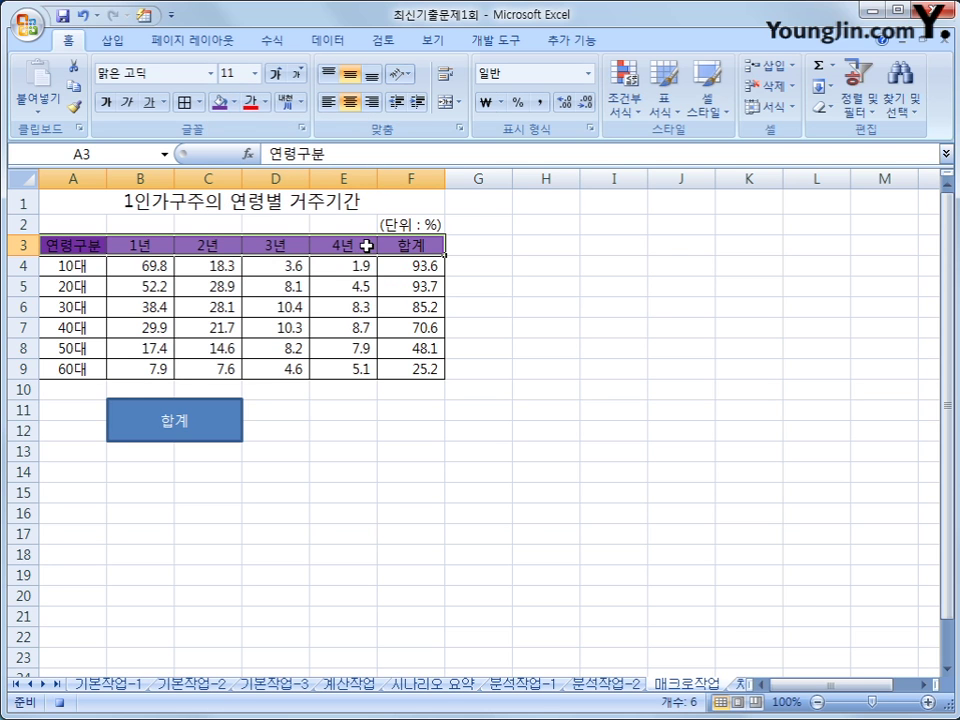
left_click(266, 103)
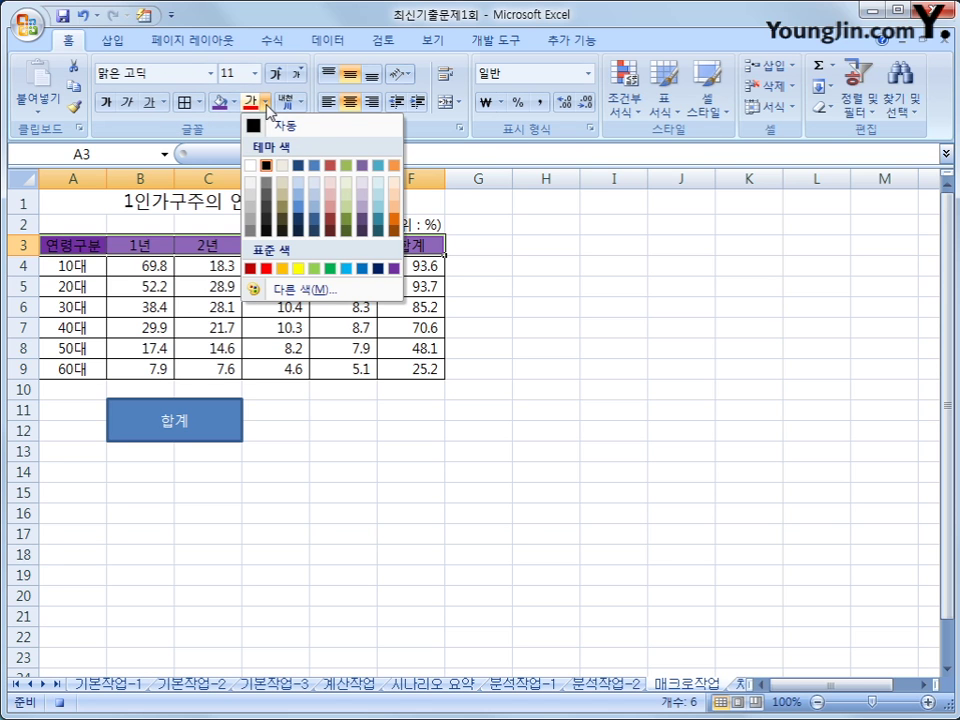
left_click(298, 270)
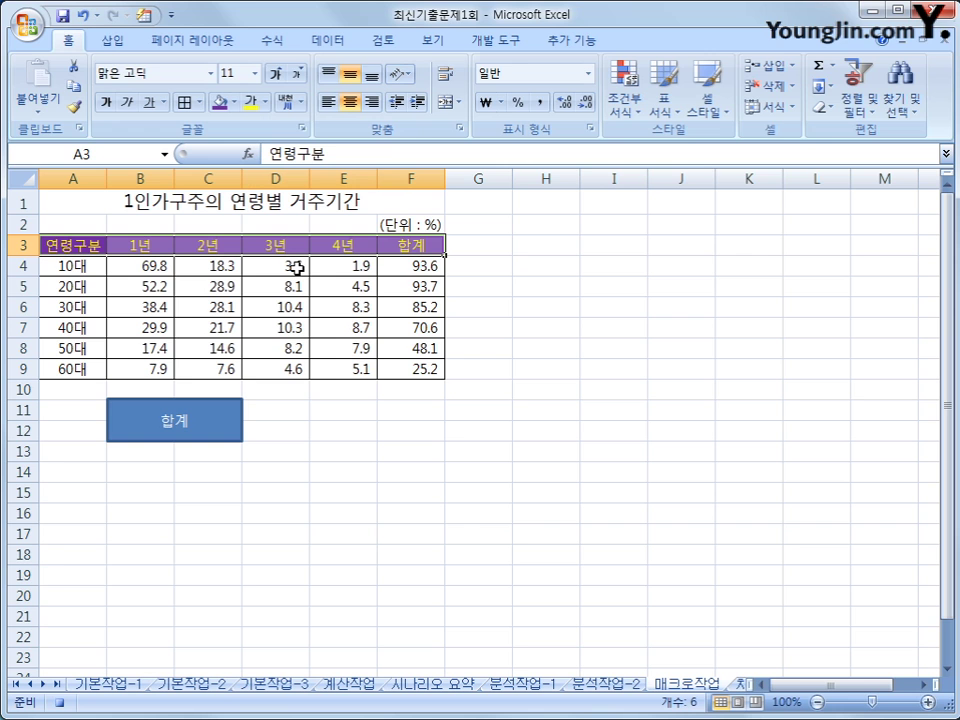
Step: Deselect the header range and stop recording the 서식 macro
left_click(436, 248)
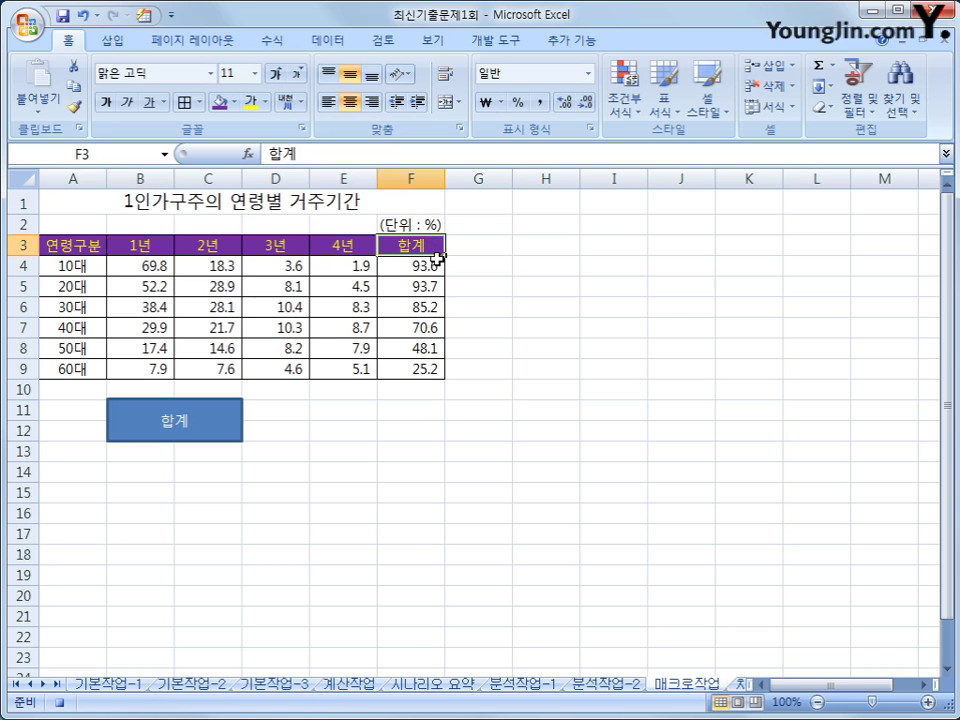
left_click(491, 42)
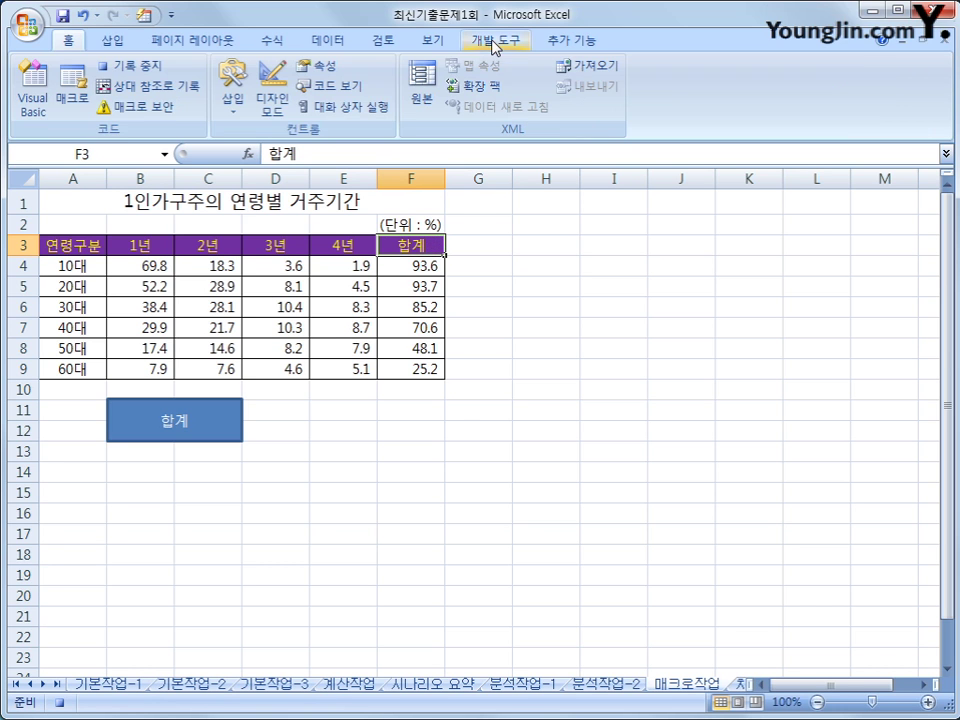
left_click(128, 65)
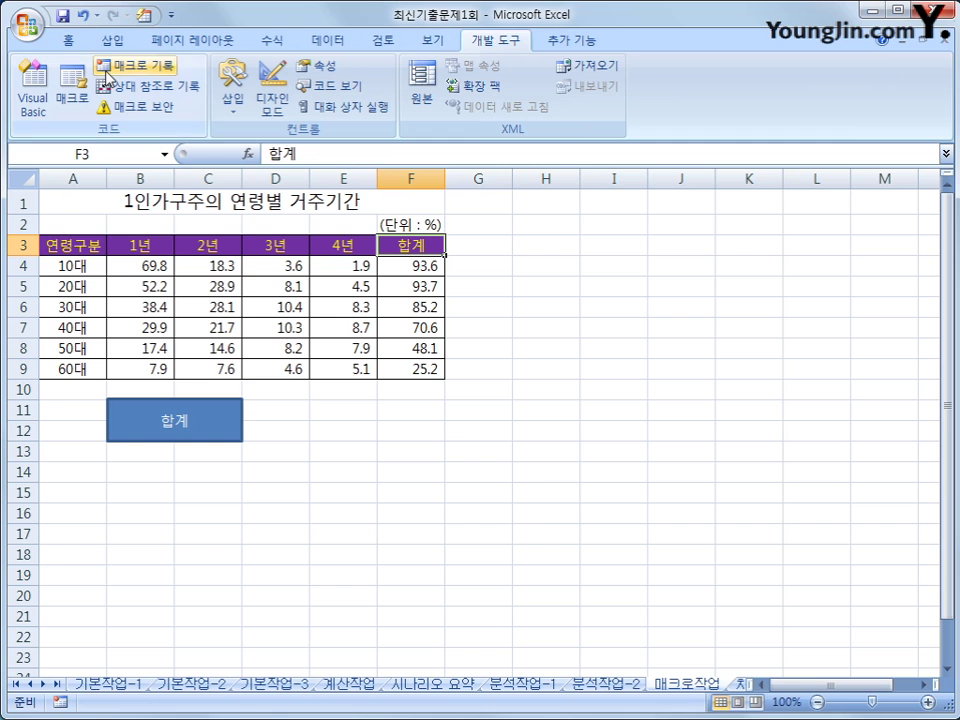
left_click(548, 519)
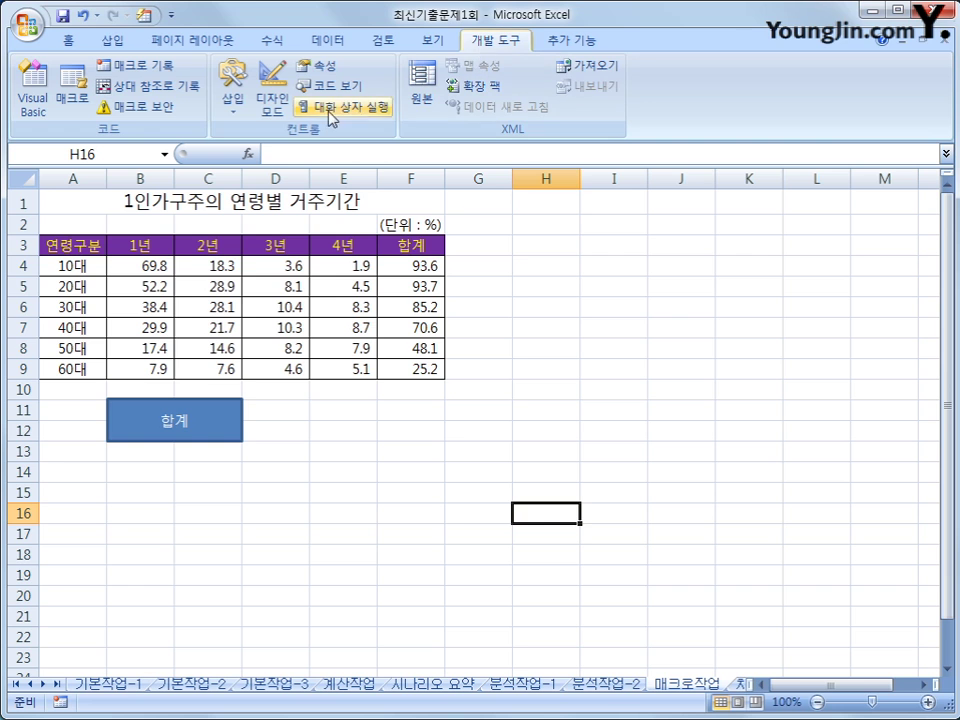
Step: Place a form-control button over E11:F12 and assign the 서식 macro to it
left_click(231, 110)
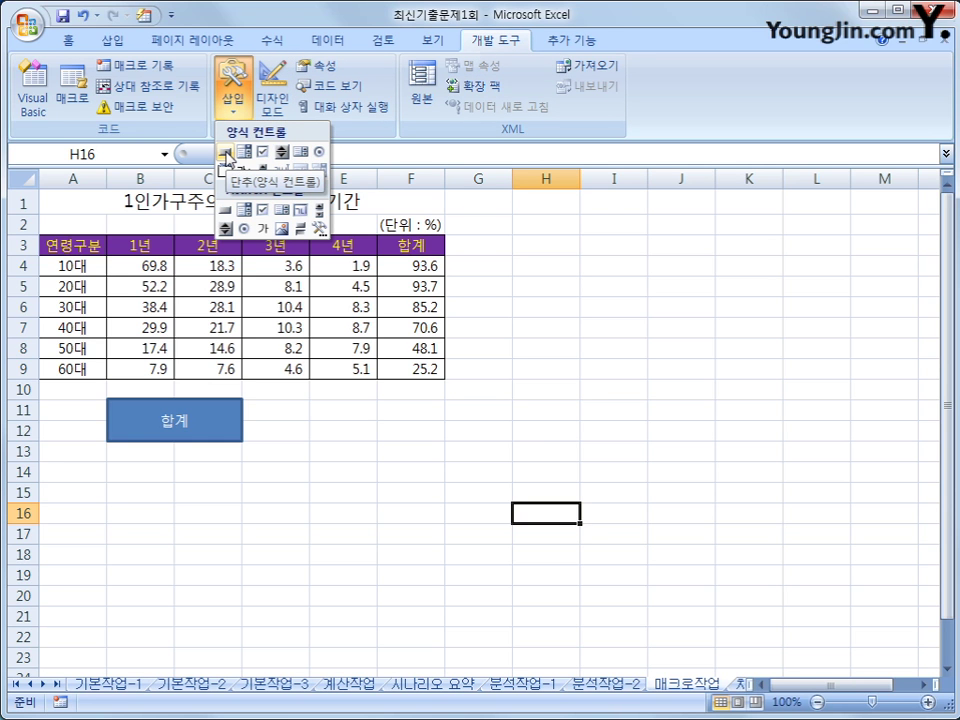
left_click(226, 153)
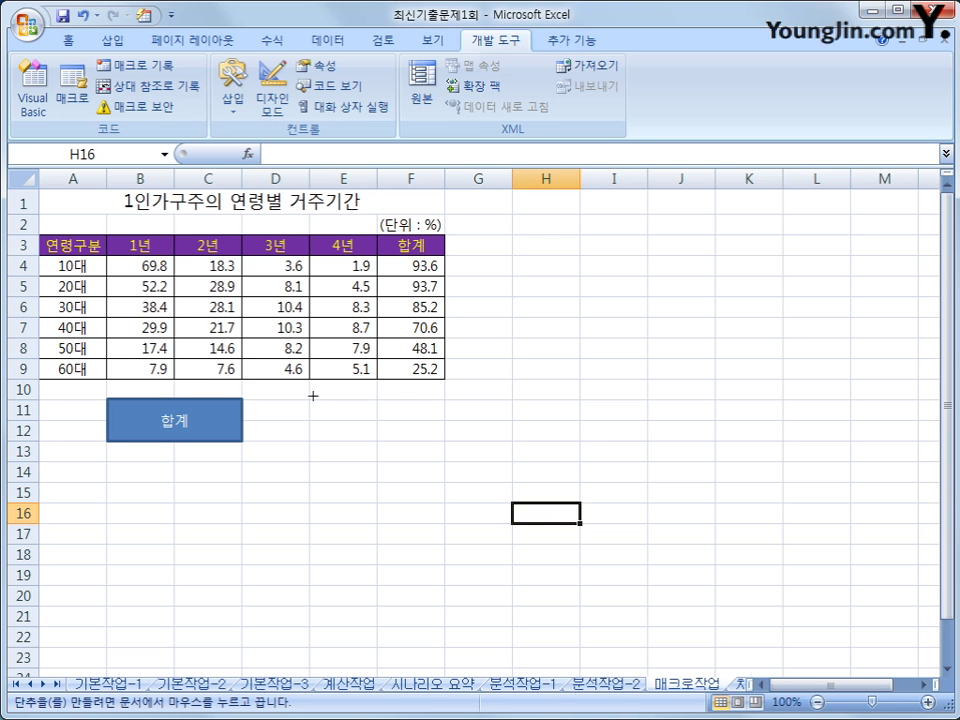
left_click_drag(308, 400, 424, 446)
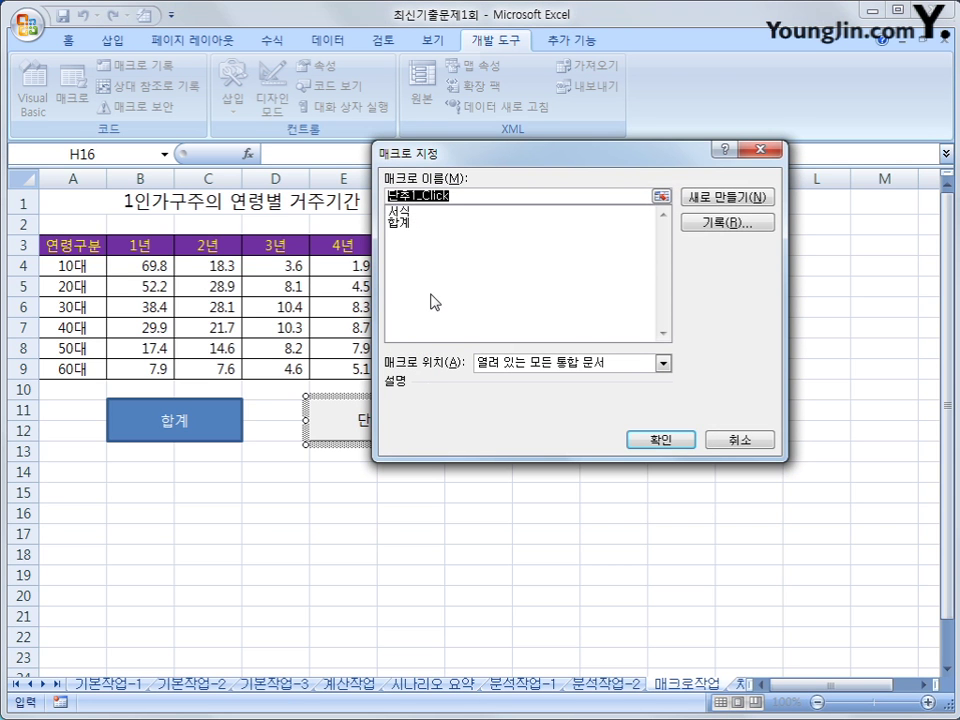
left_click(400, 212)
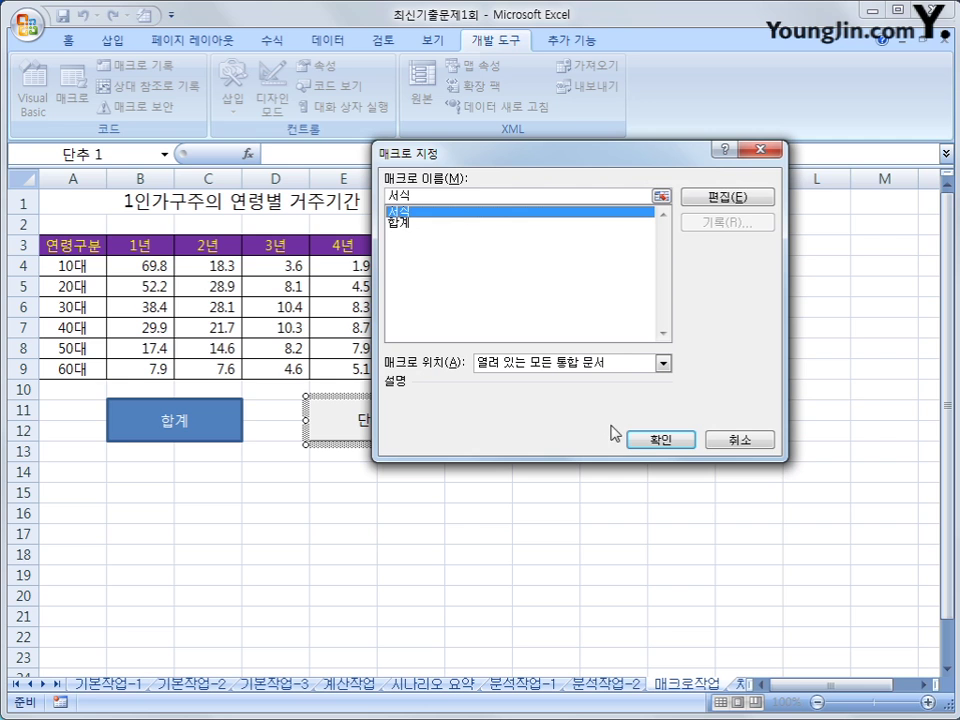
left_click(658, 445)
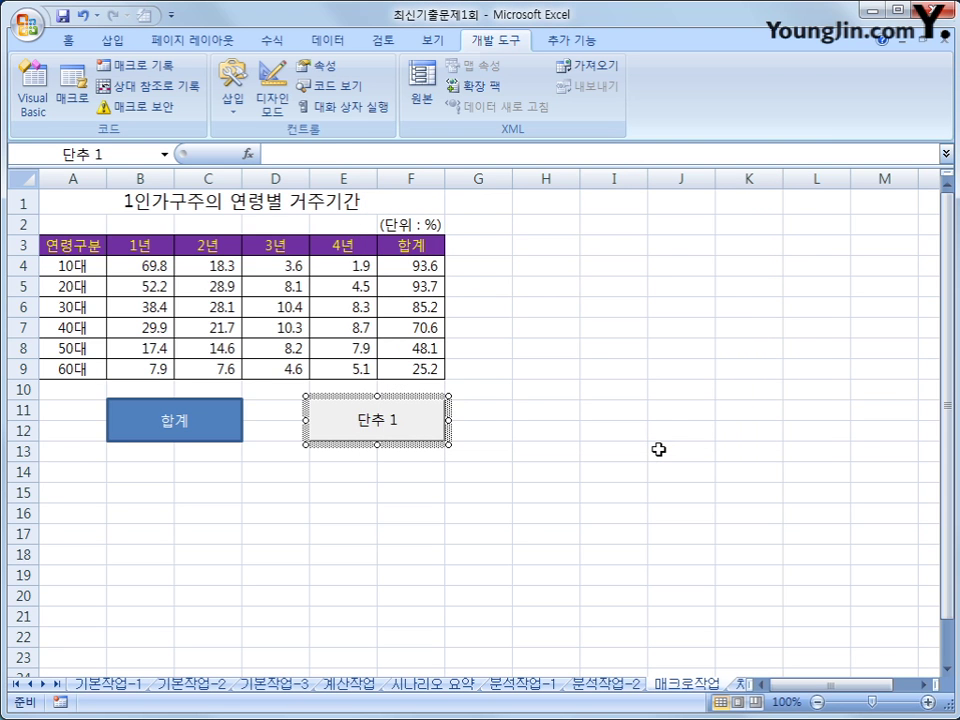
Step: Label the new form-control button 서식 and deselect it
type("서식")
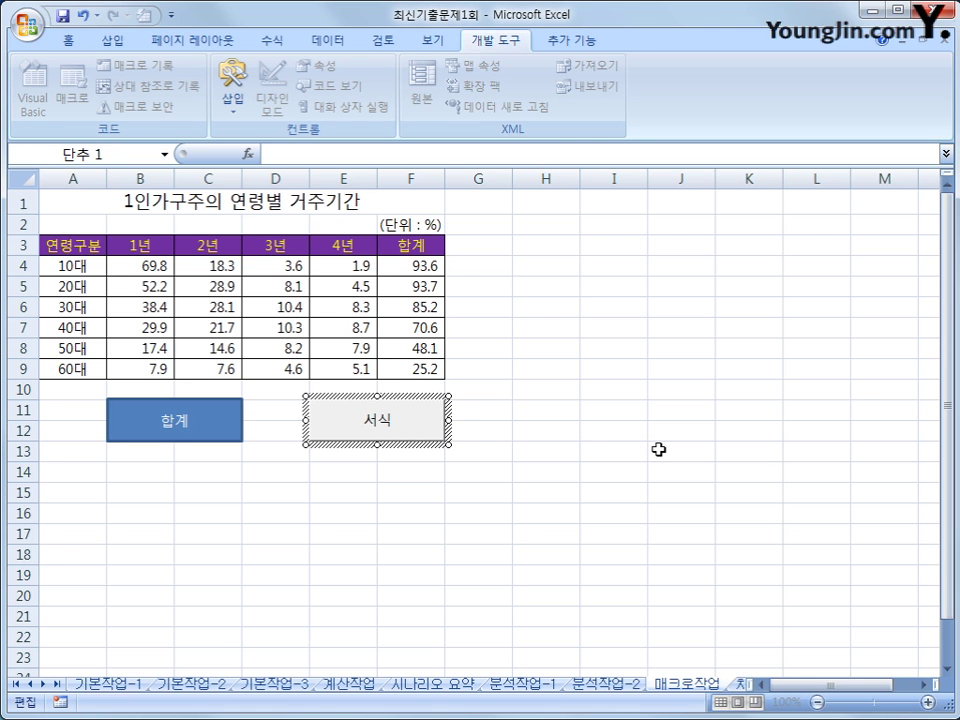
right_click(420, 395)
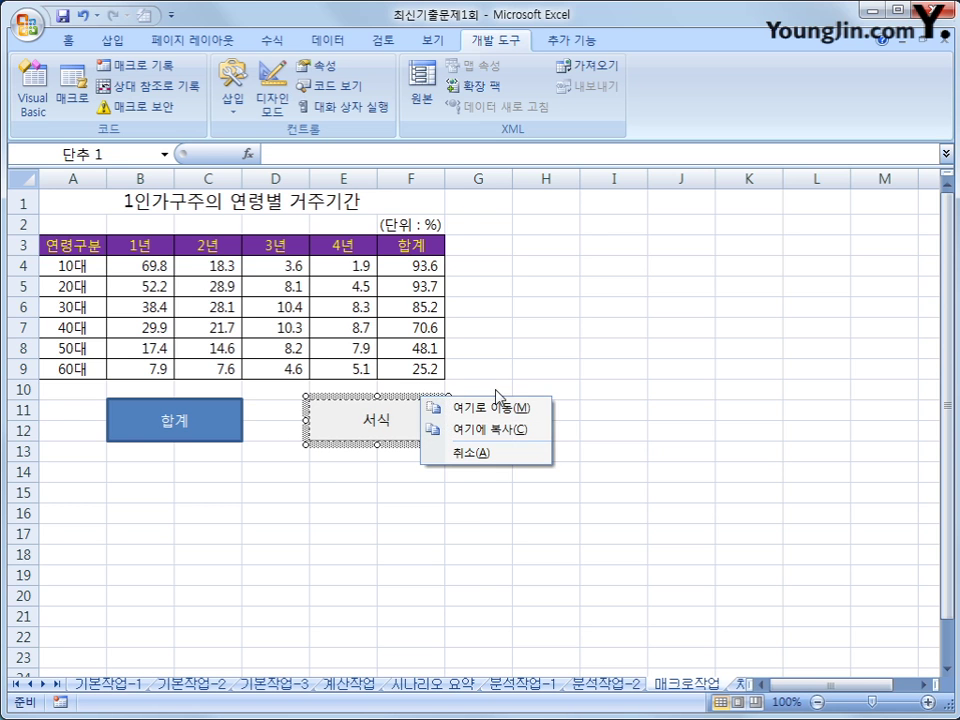
left_click(519, 369)
right_click(418, 410)
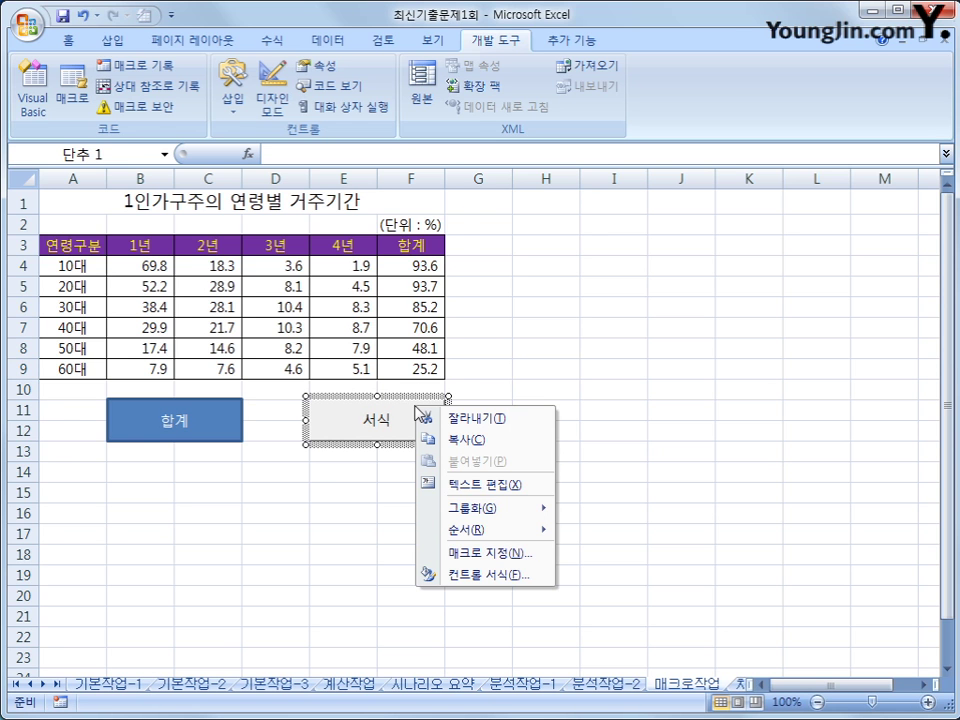
left_click(475, 488)
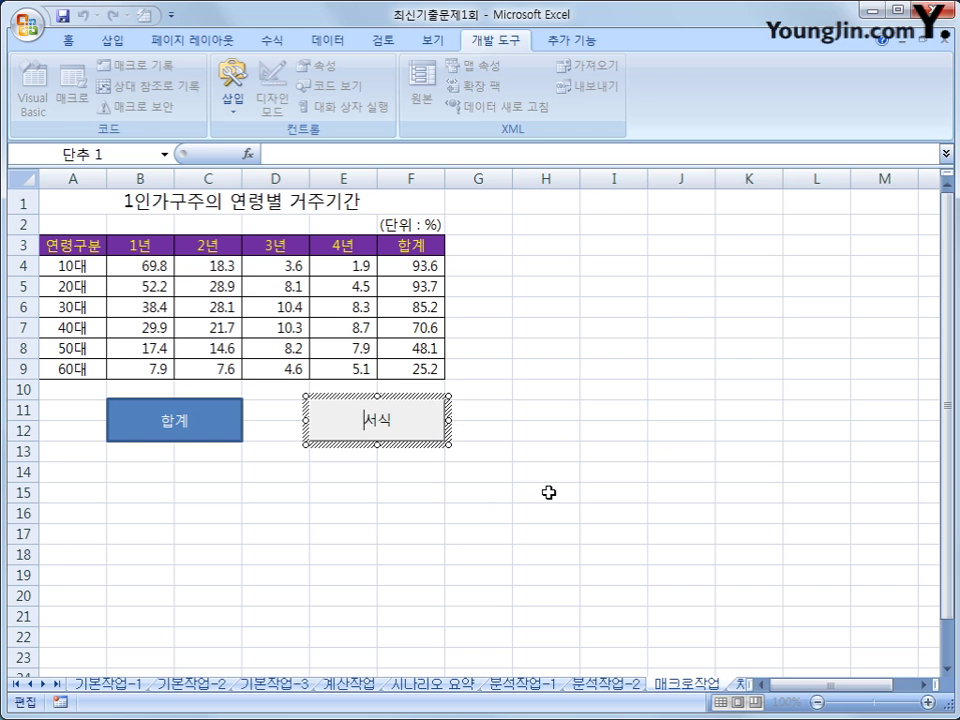
left_click(548, 492)
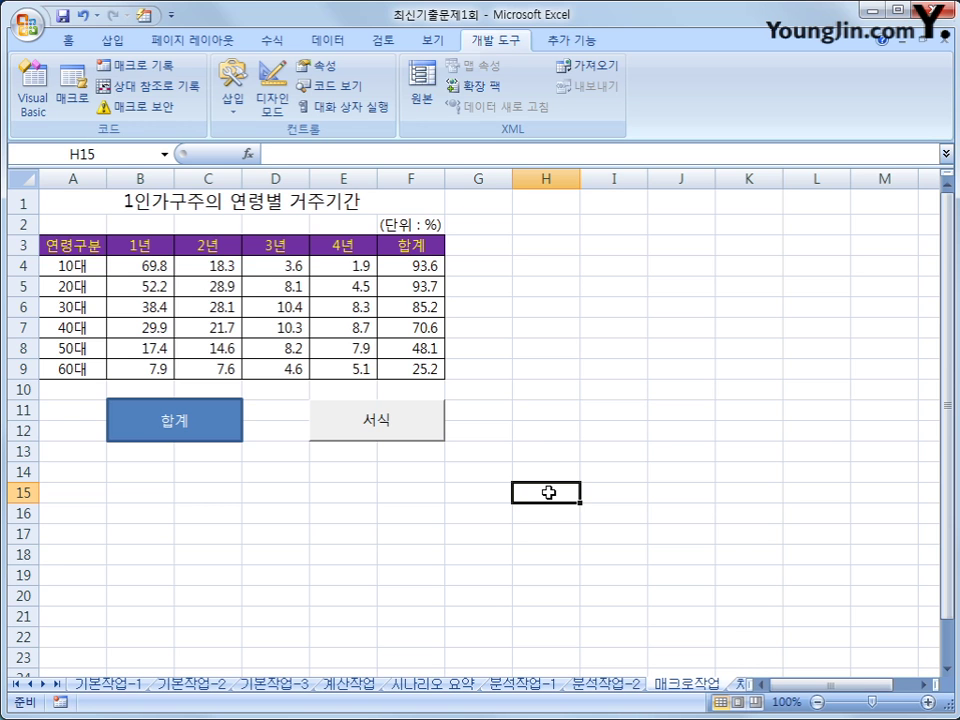
Step: On the 차트작업 sheet, copy the 기말고사 header and the 컴퓨터 students' scores in F3:F5, F7:F8 and F10
left_click(738, 683)
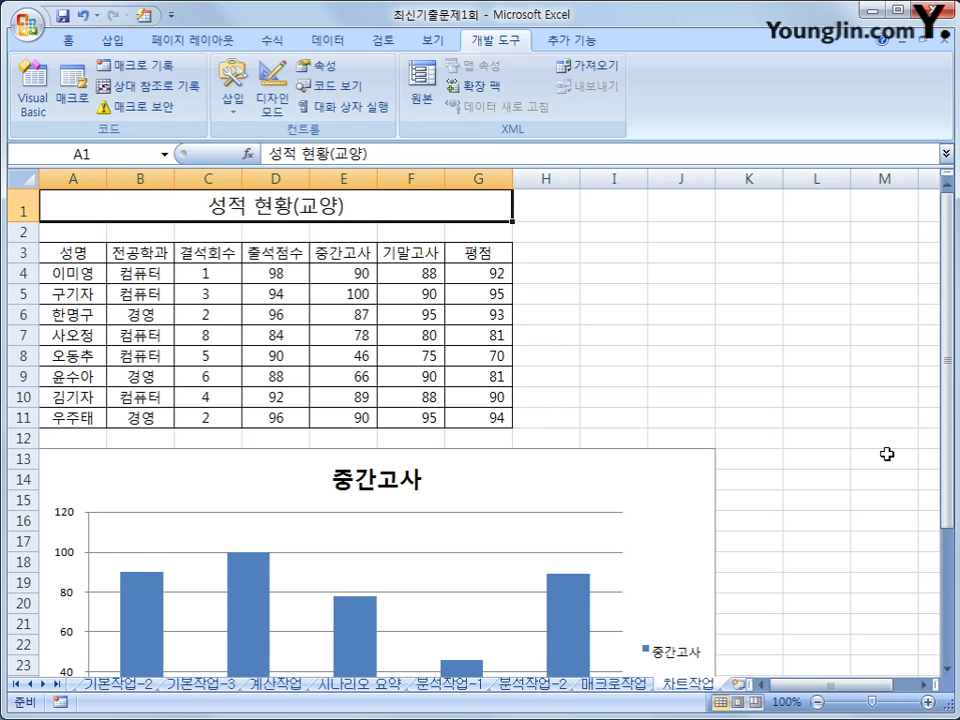
scroll(802, 463, "down", 1)
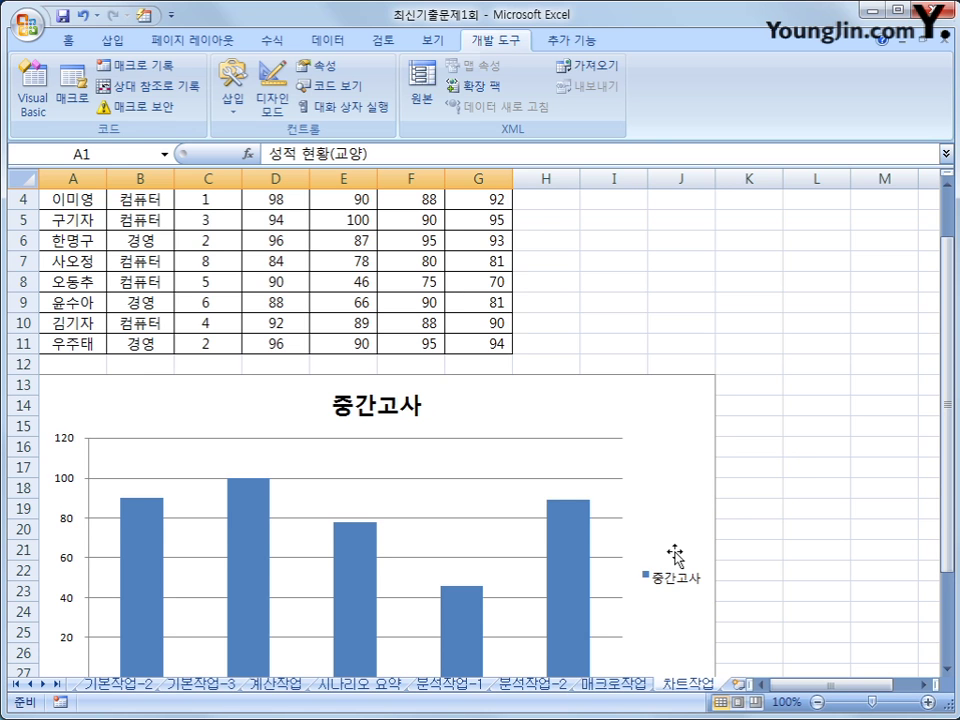
scroll(674, 556, "down", 2)
scroll(674, 556, "up", 2)
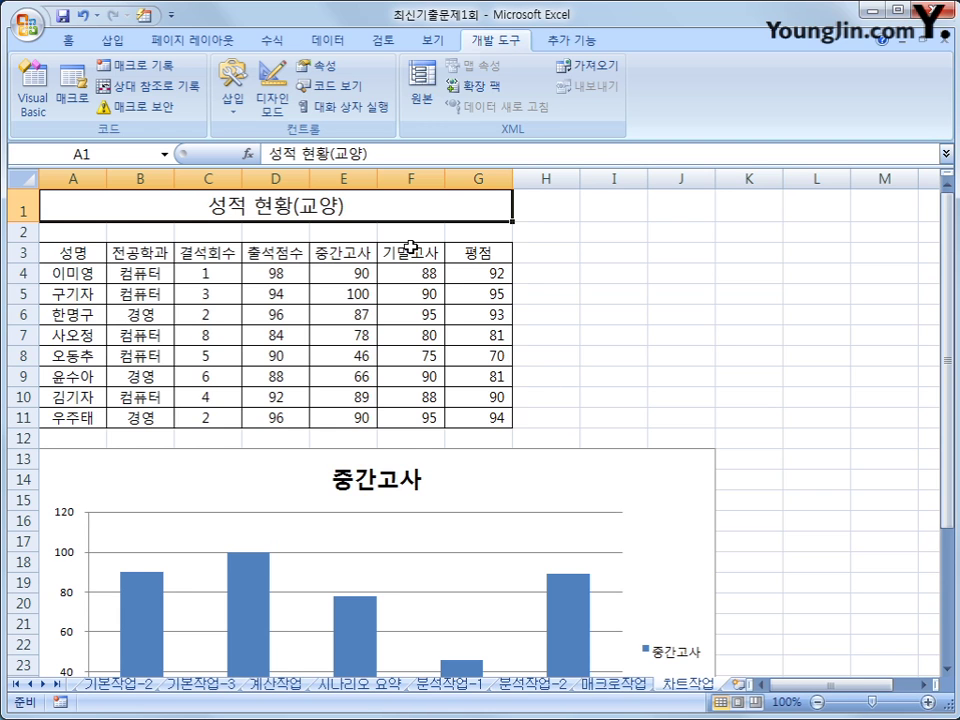
left_click_drag(411, 247, 403, 363)
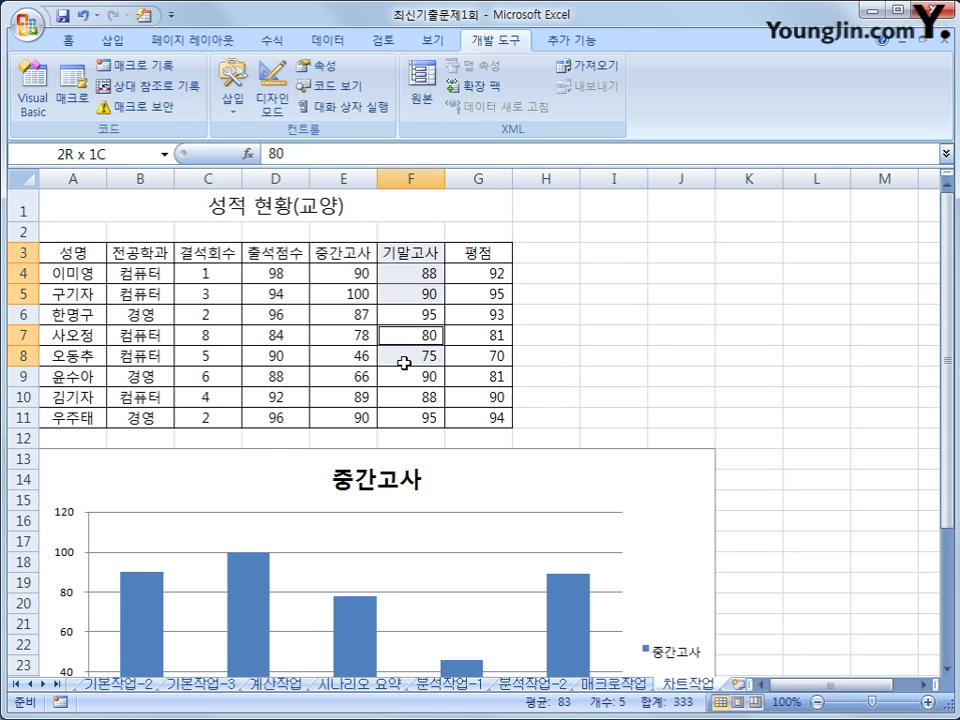
left_click(410, 395, "ctrl")
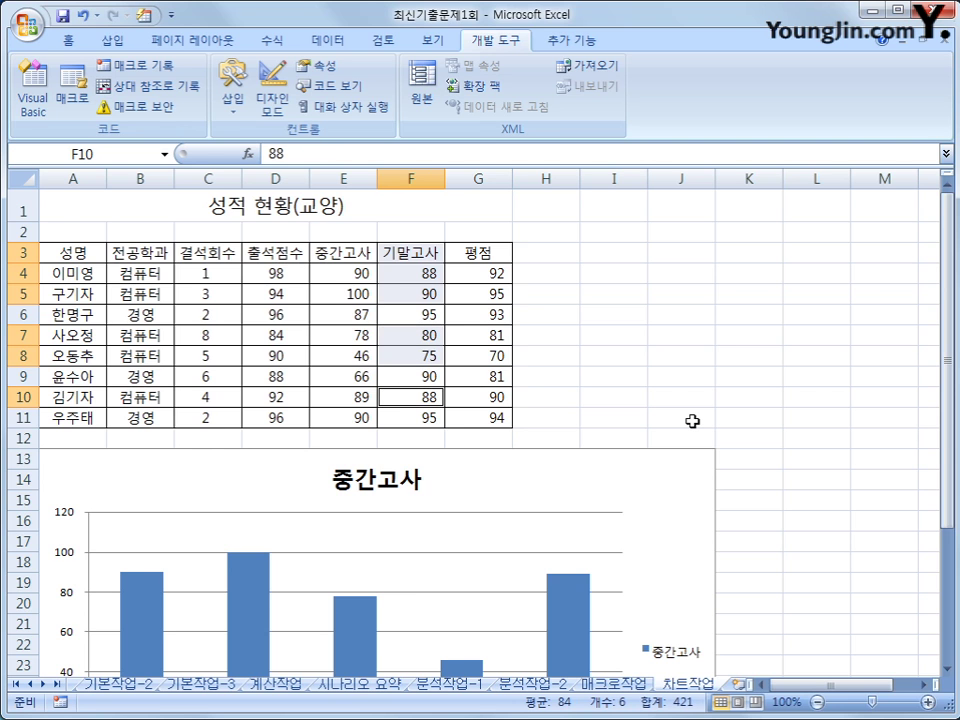
key("ctrl+c")
Step: Paste the copied 기말고사 data into the column chart as a second series and deselect the chart
scroll(692, 420, "down", 1)
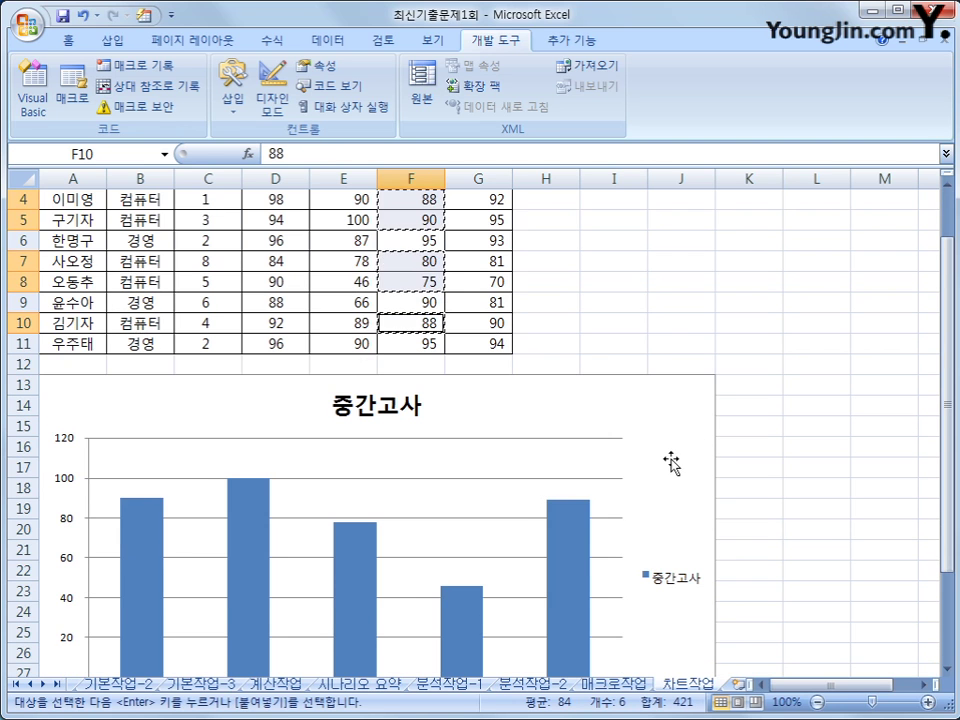
left_click(672, 462)
key("ctrl+v")
scroll(700, 462, "down", 2)
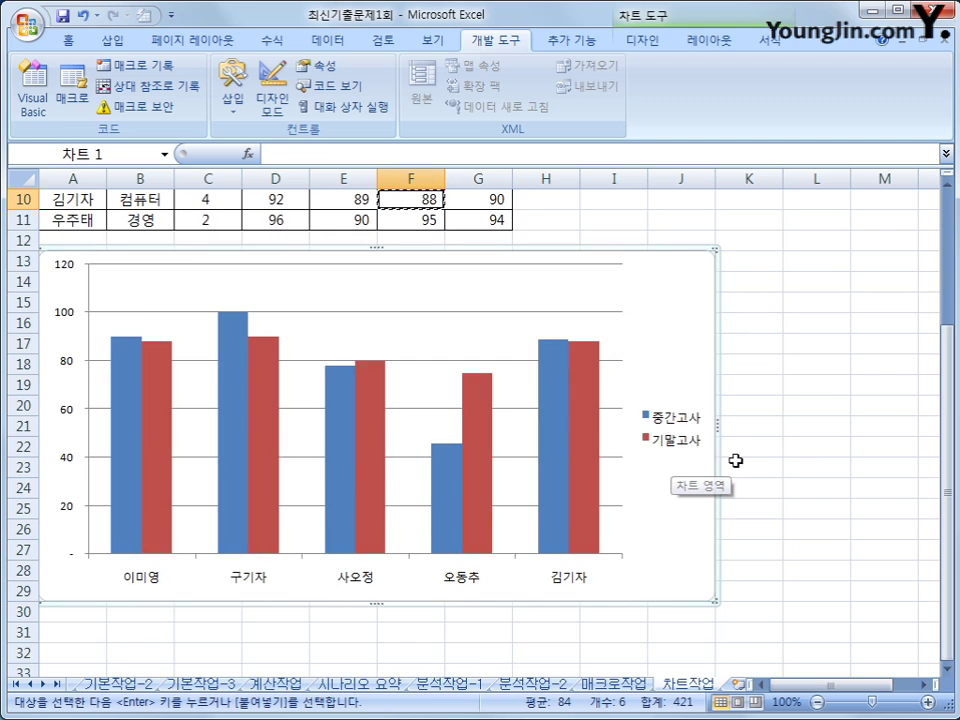
scroll(815, 463, "up", 3)
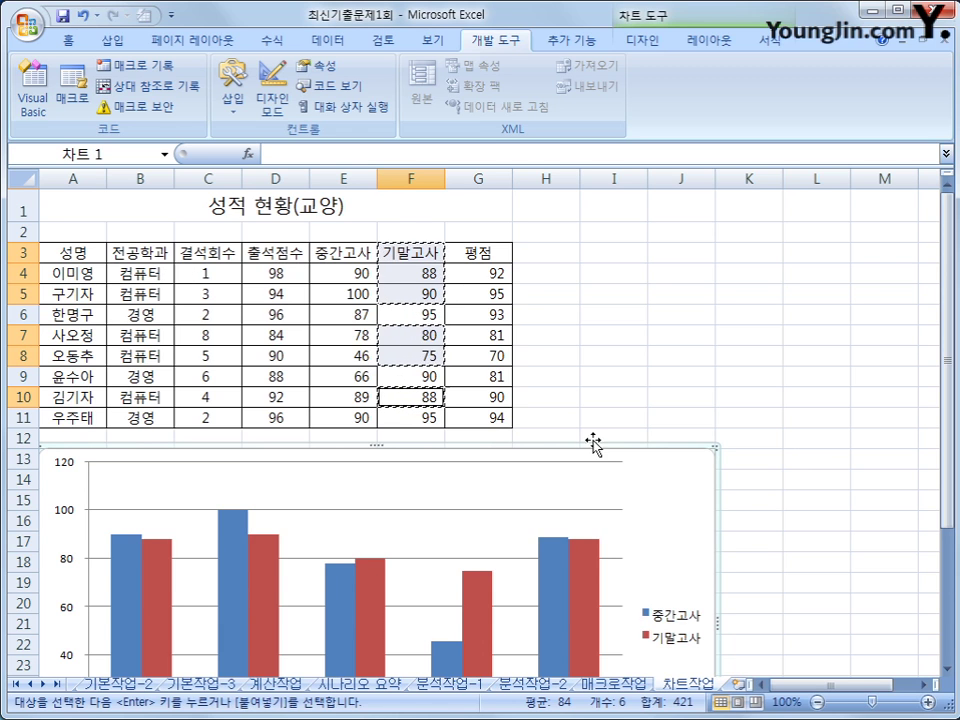
scroll(734, 550, "down", 3)
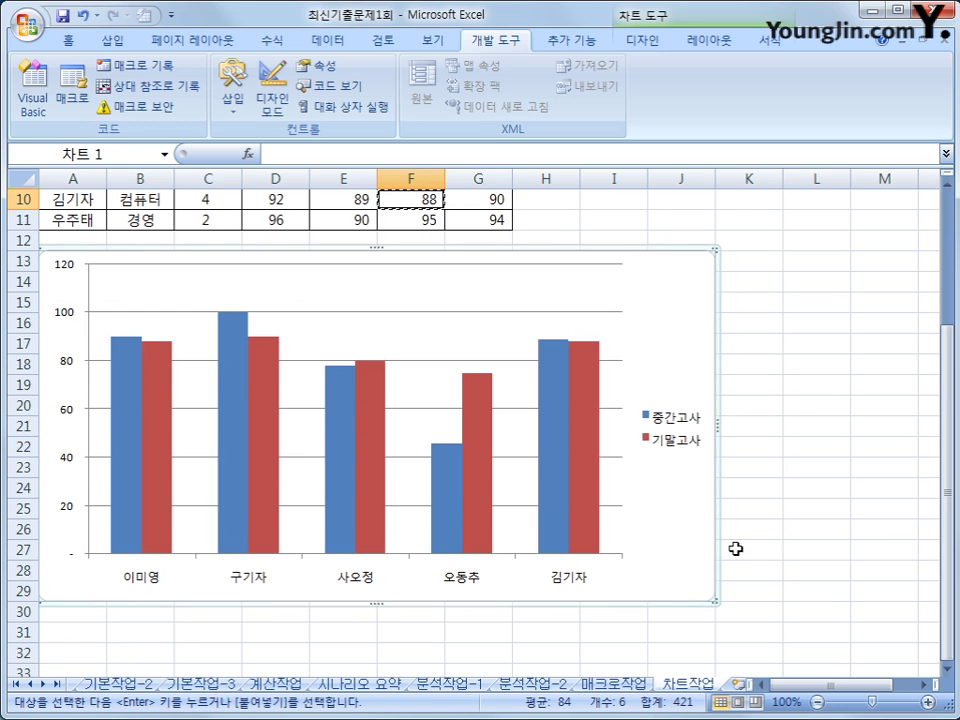
left_click(788, 365)
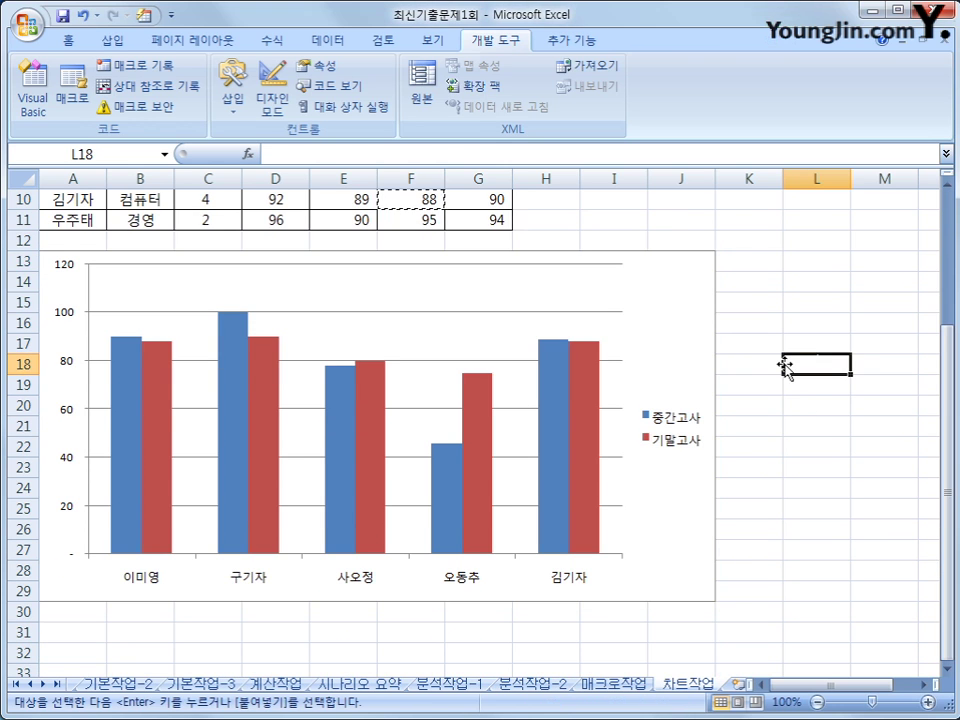
Step: Review the chart's series and axis labels in its source data settings, and close them without changes
right_click(653, 292)
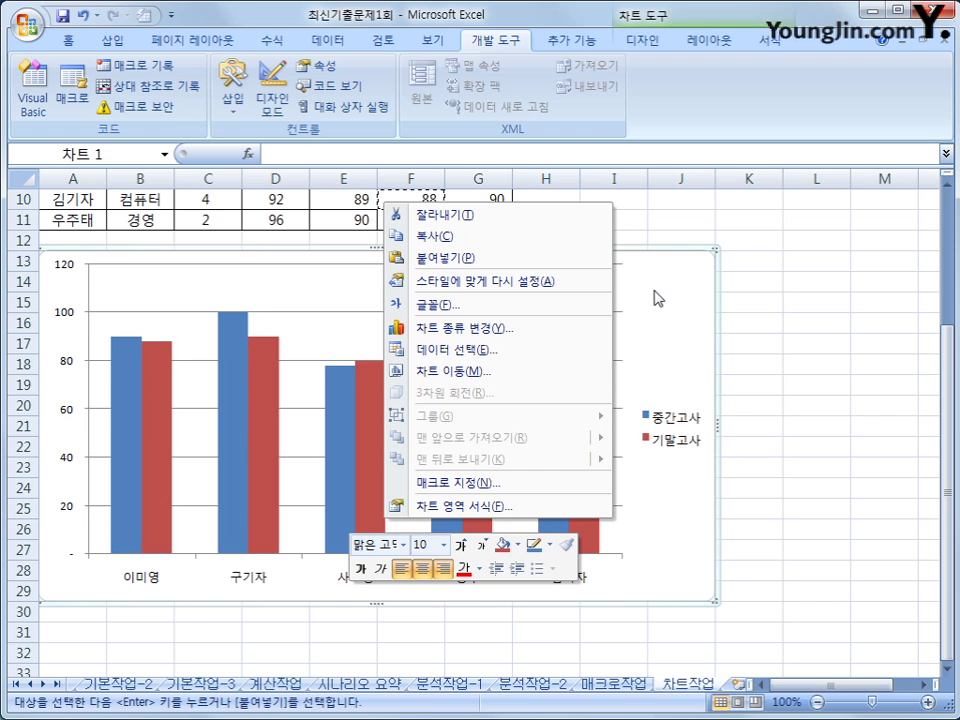
left_click(519, 352)
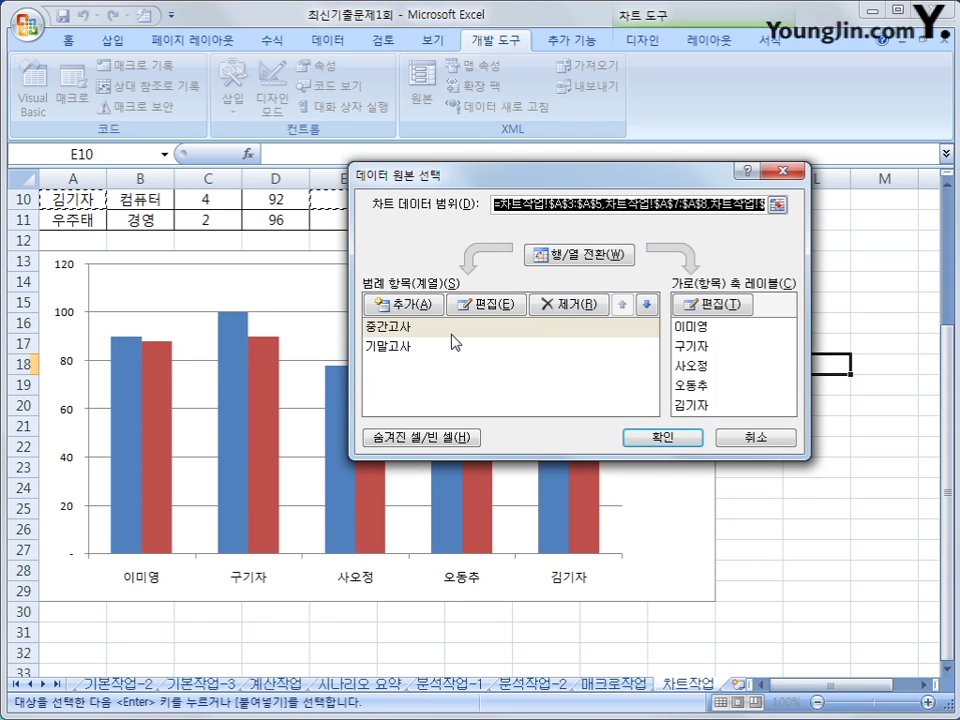
left_click(780, 437)
left_click(762, 507)
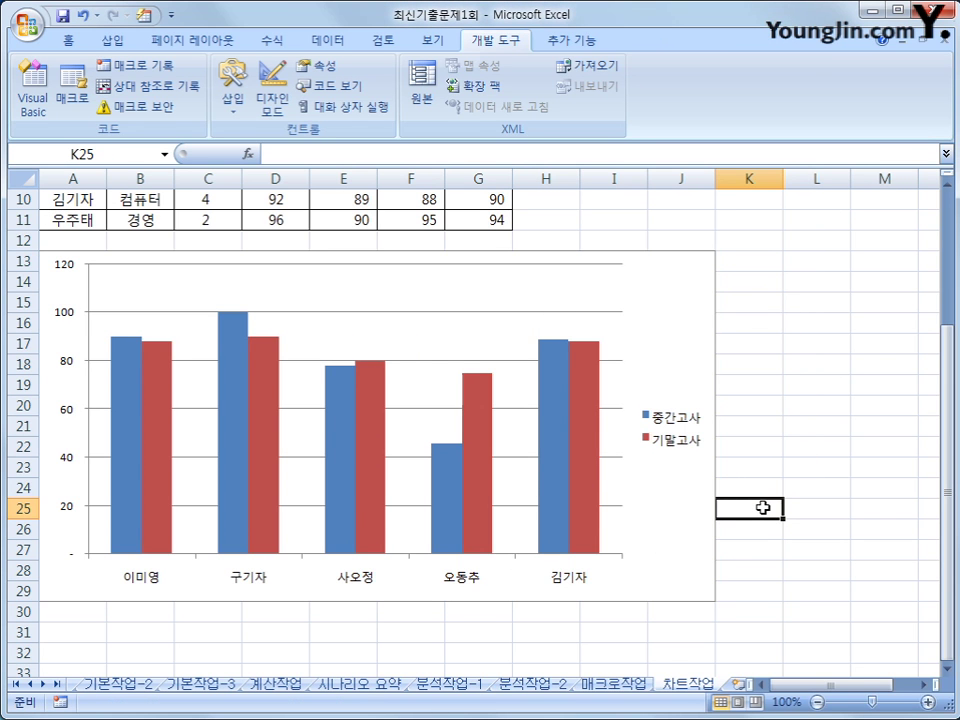
Step: Add a title above the chart's plot area reading 컴퓨터 전공의 성적현황
left_click(666, 366)
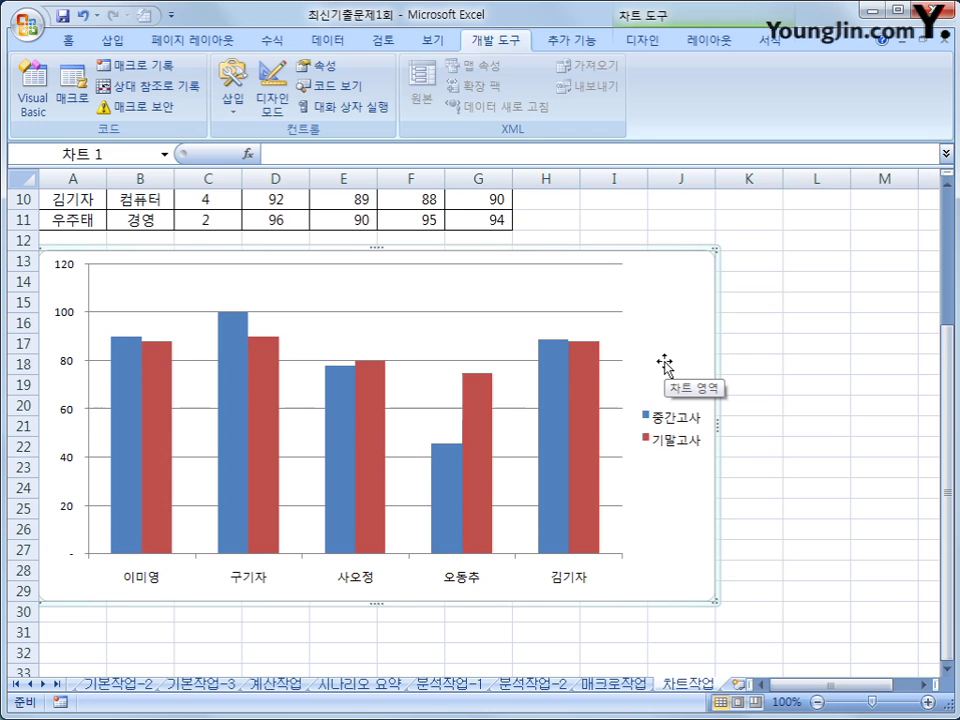
left_click(710, 41)
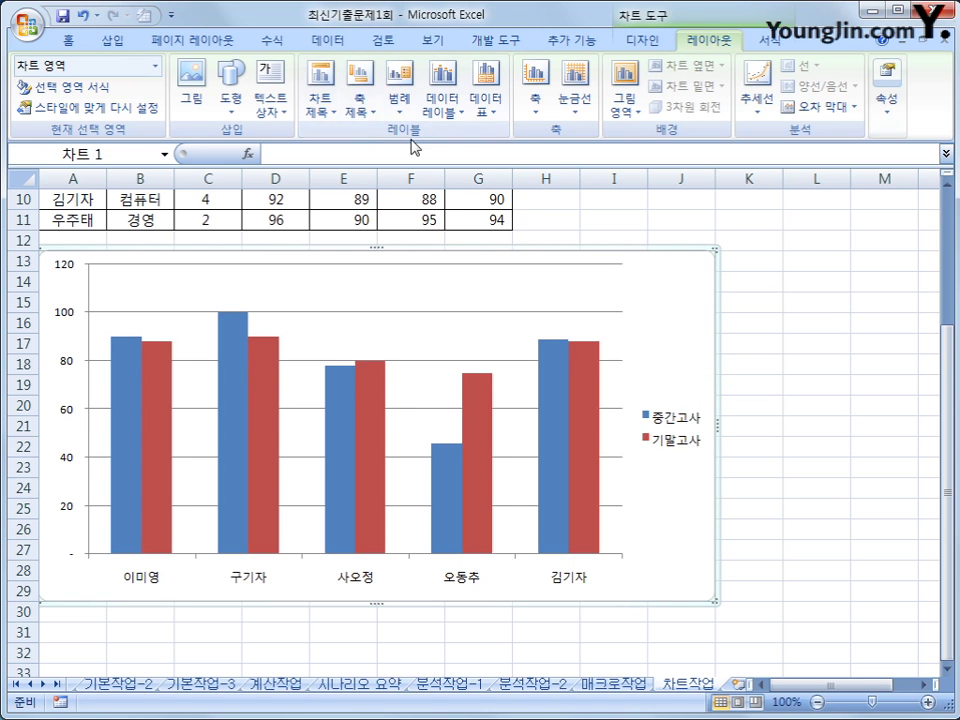
left_click(335, 118)
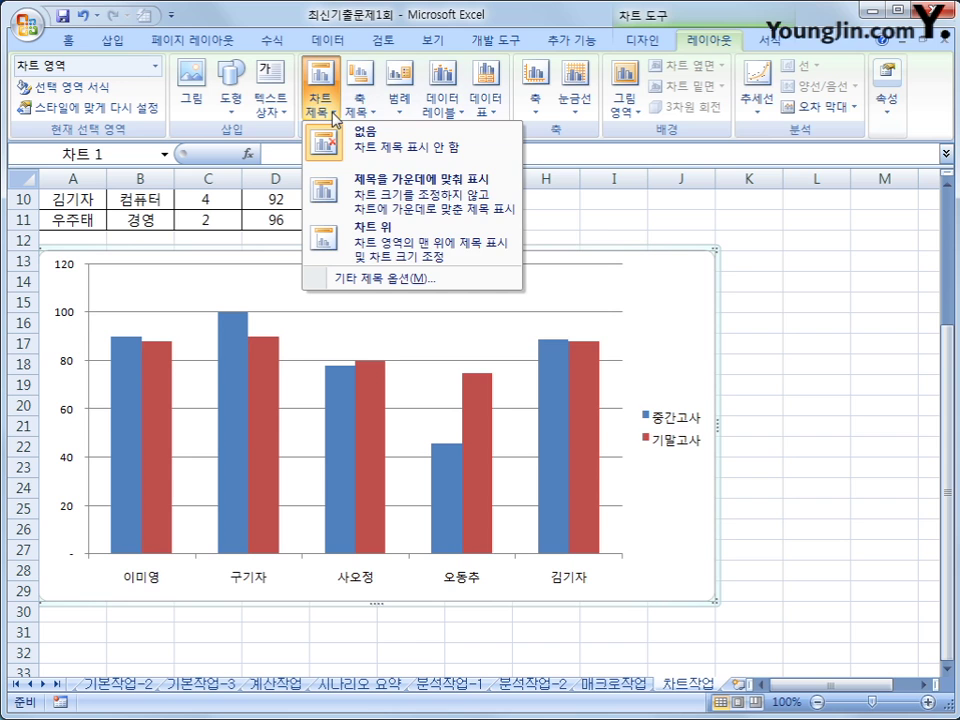
left_click(340, 232)
left_click_drag(342, 272, 419, 289)
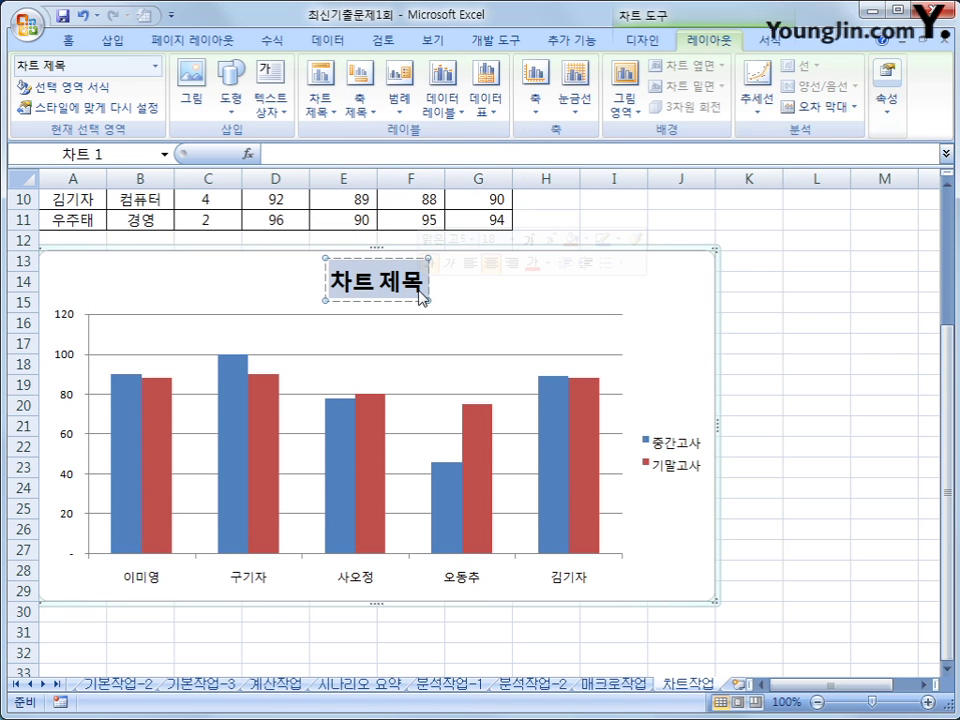
type("컴퓨터")
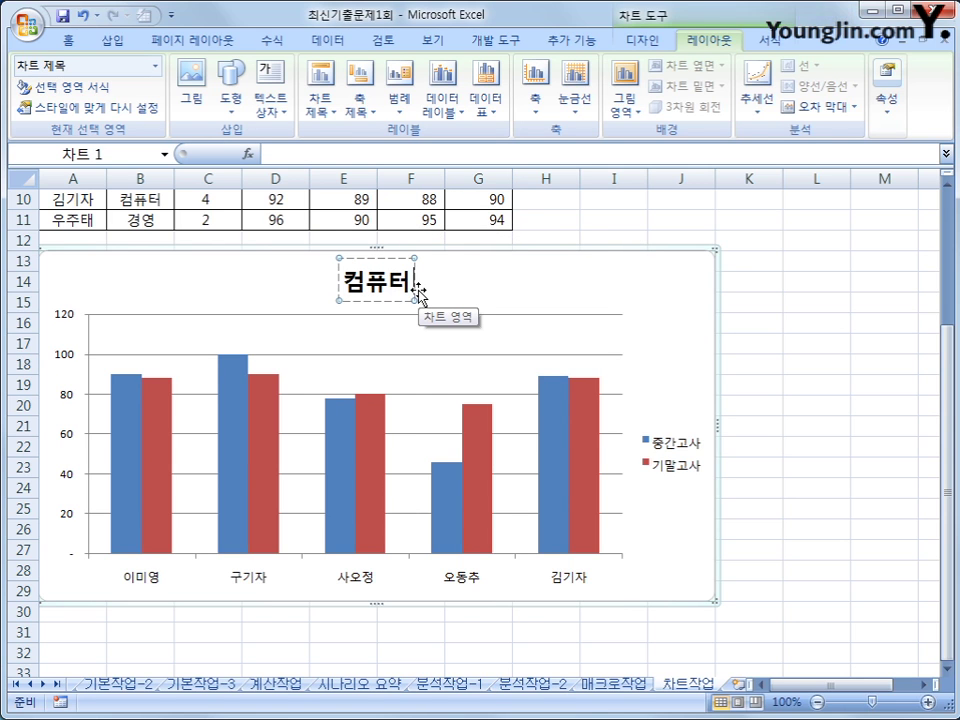
type(" 전공")
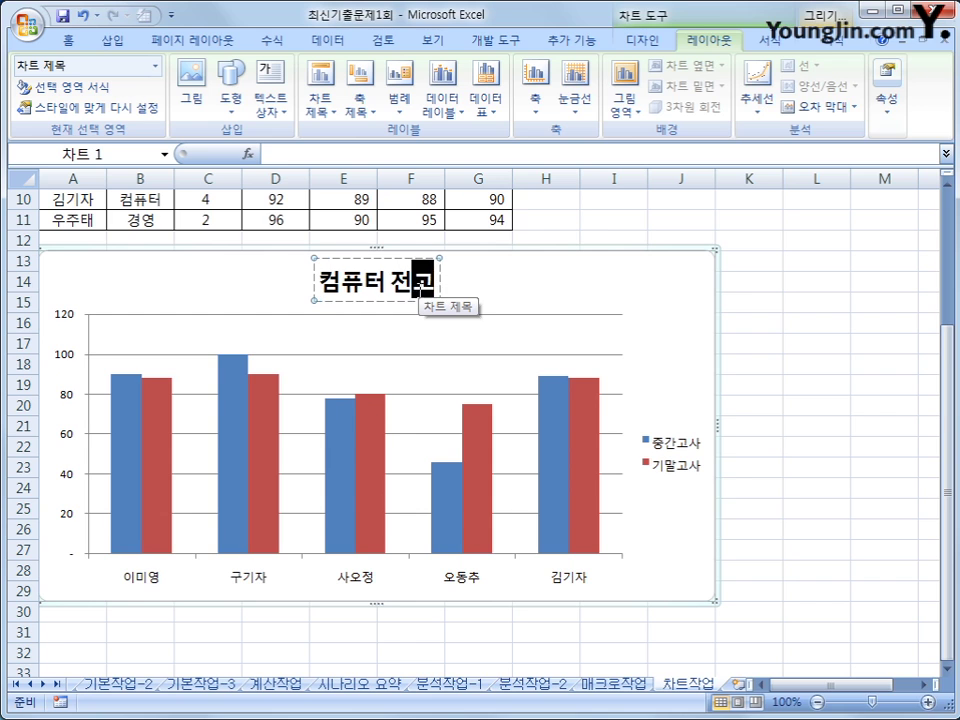
type("의")
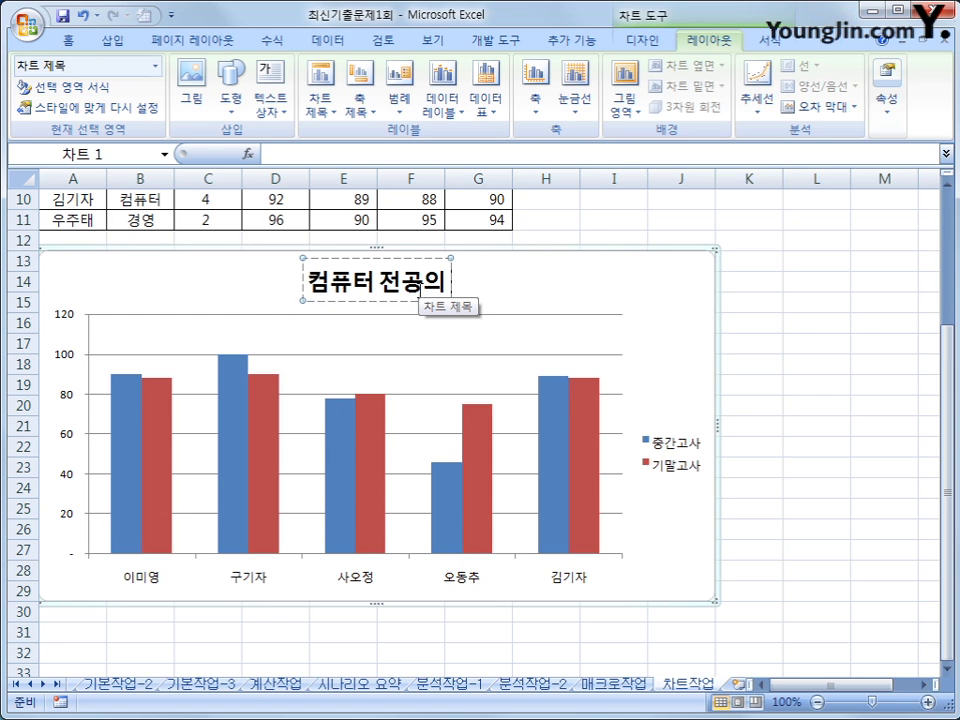
type(" 서성적현황")
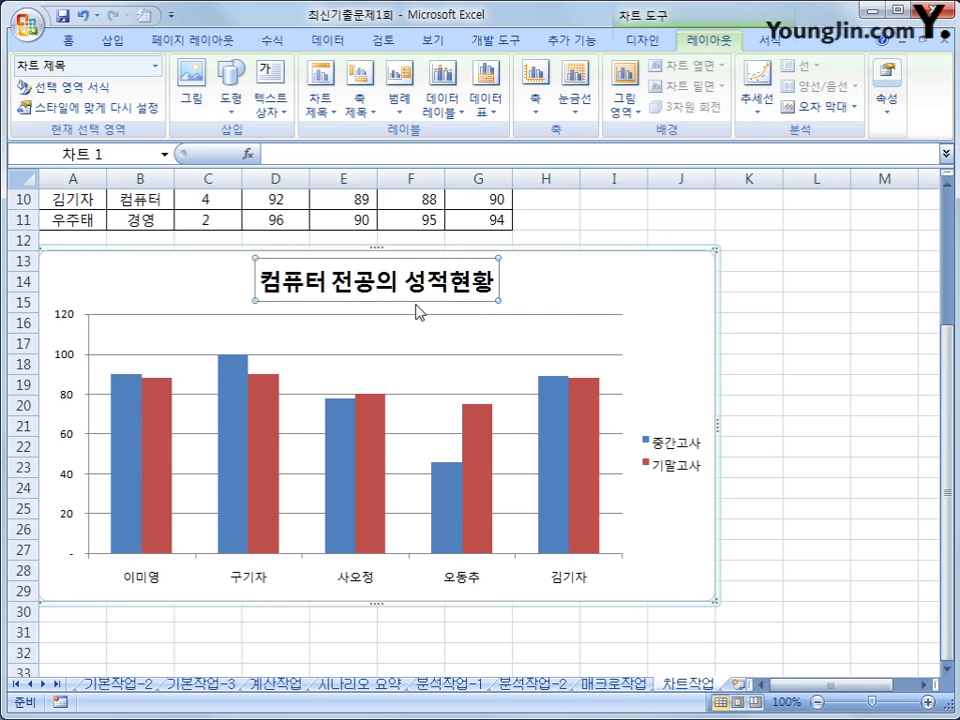
Step: Set the chart title's font to 굴림체 and its text color to the standard purple
right_click(418, 306)
left_click(474, 254)
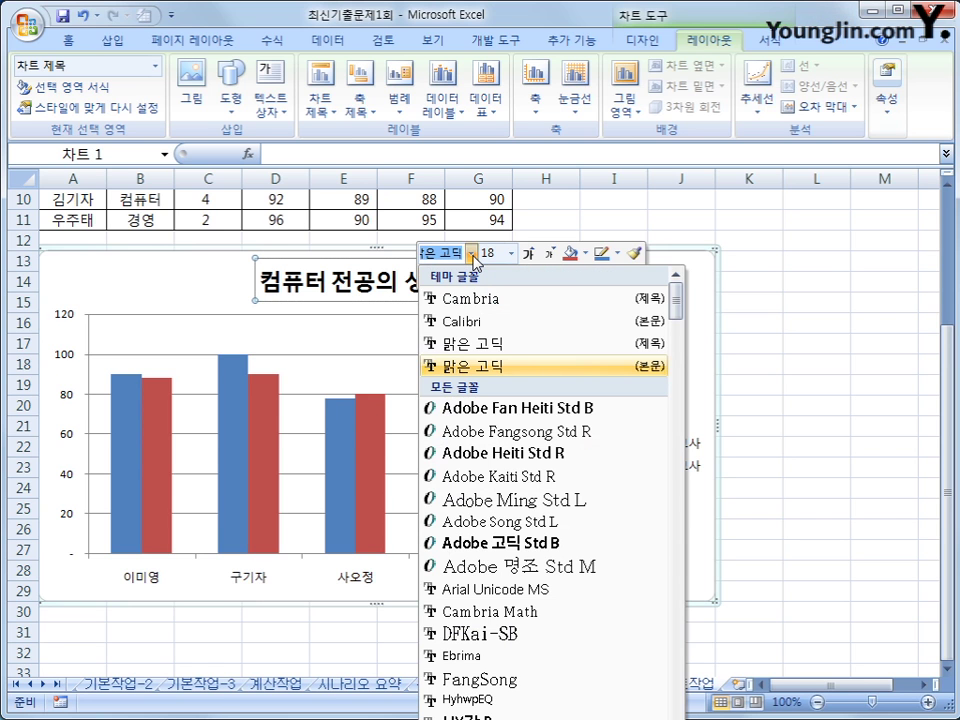
left_click_drag(677, 296, 677, 422)
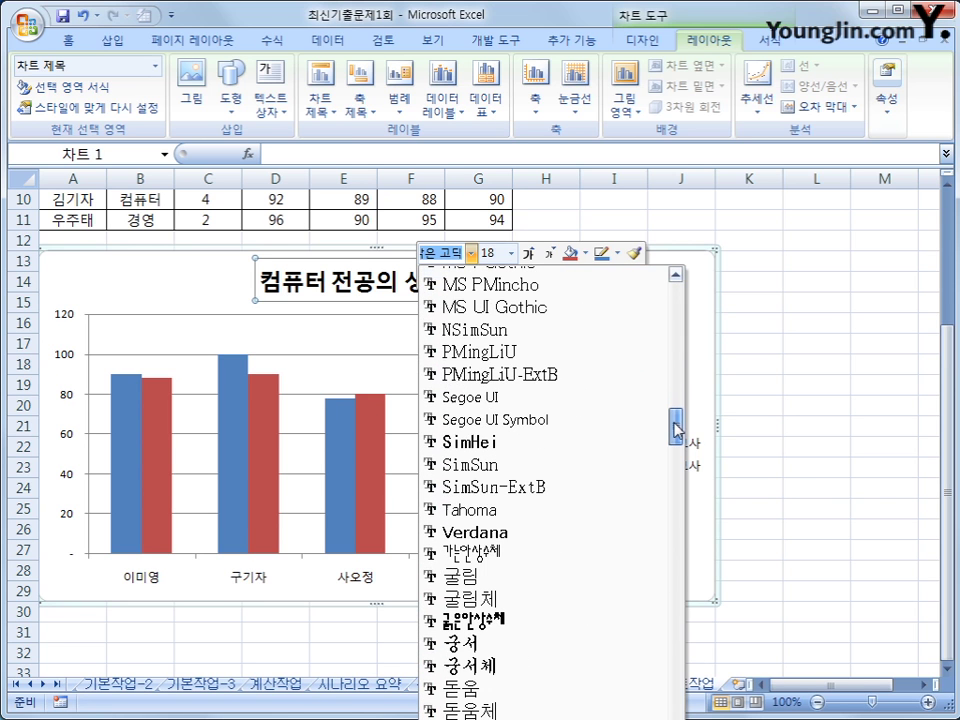
left_click(546, 598)
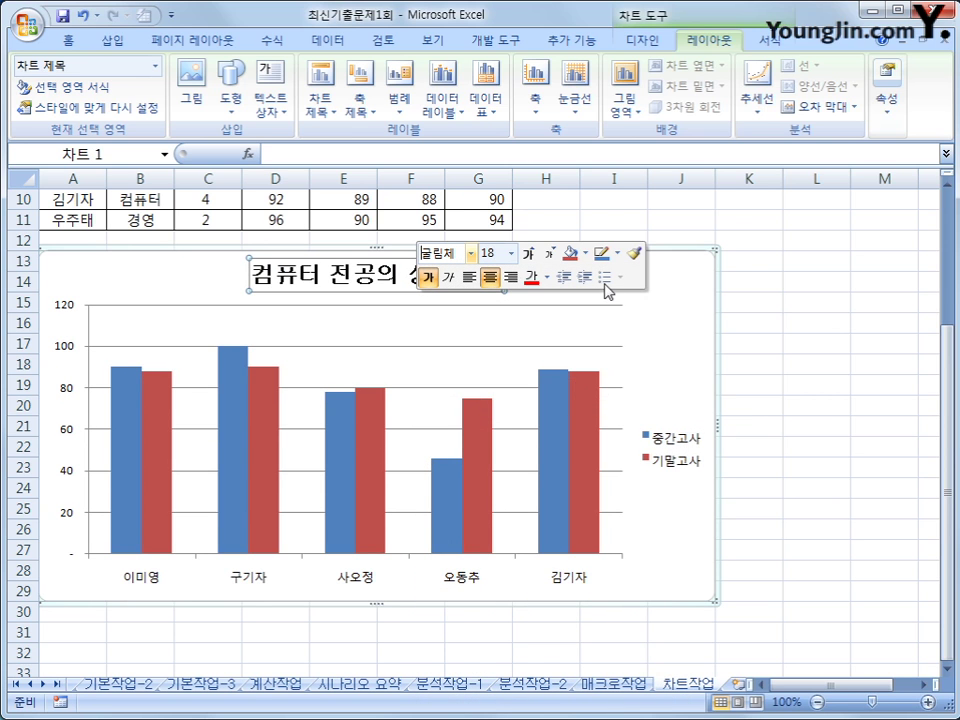
left_click(547, 277)
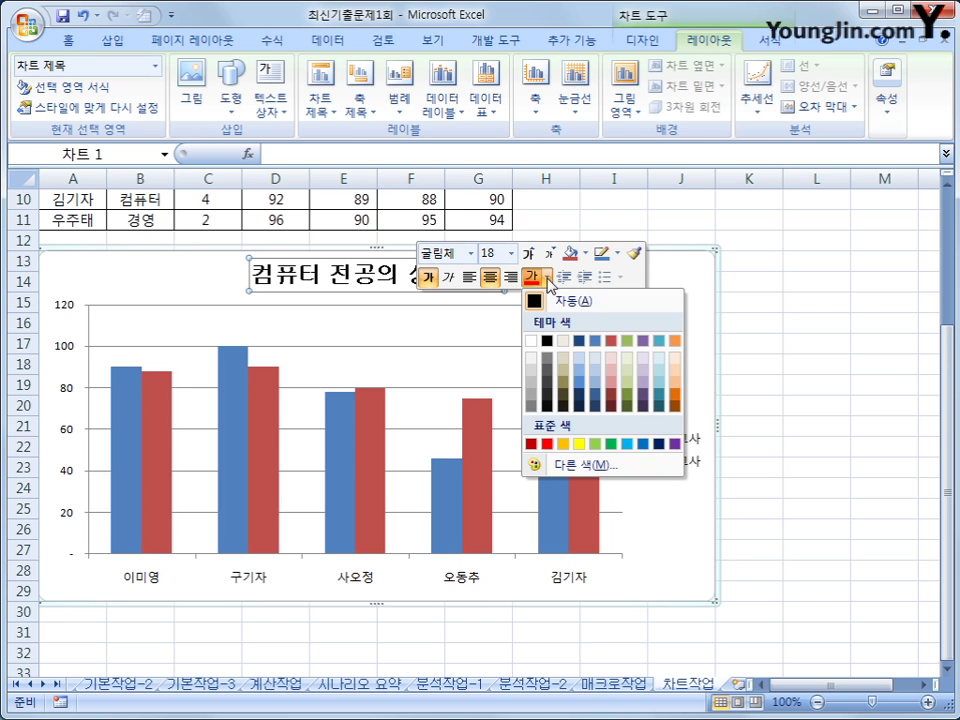
left_click(675, 443)
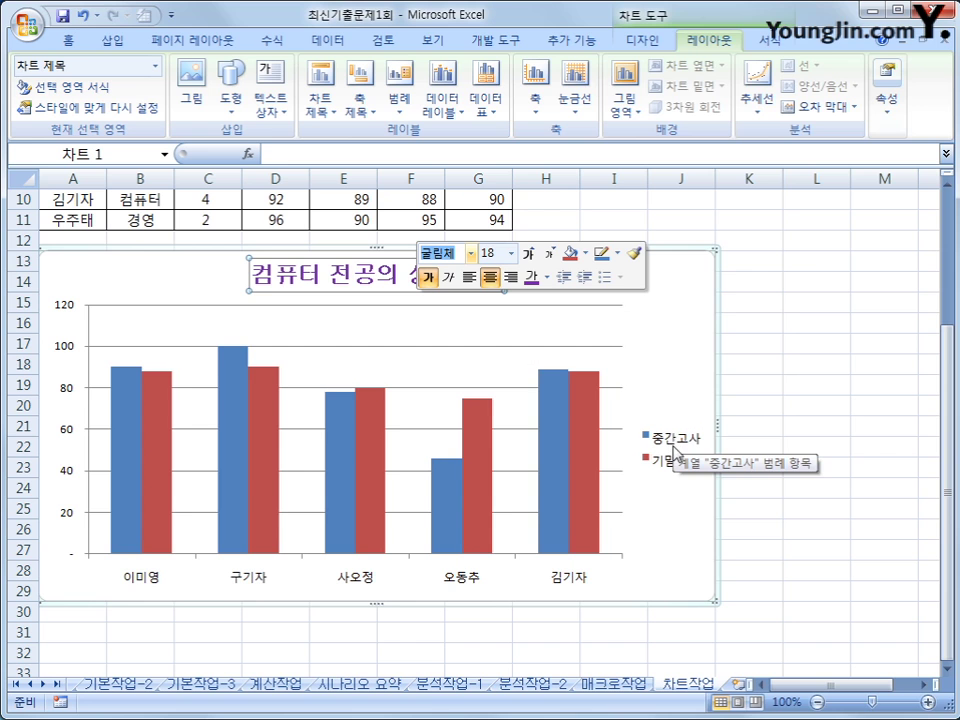
Step: Fill the chart title's background with the standard yellow and deselect the chart
left_click(585, 253)
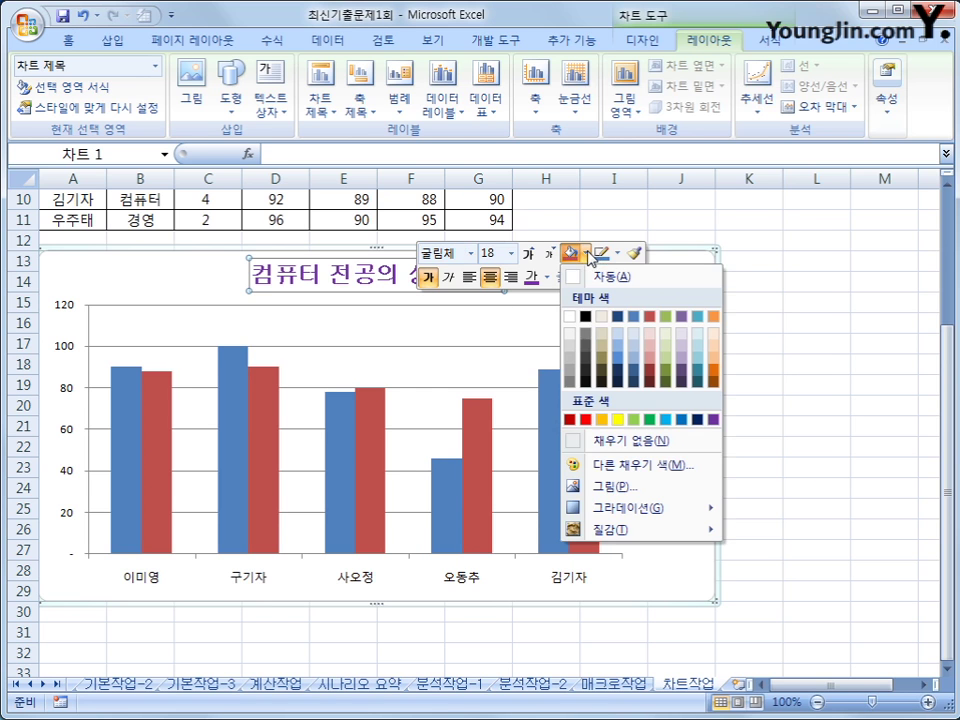
left_click(619, 420)
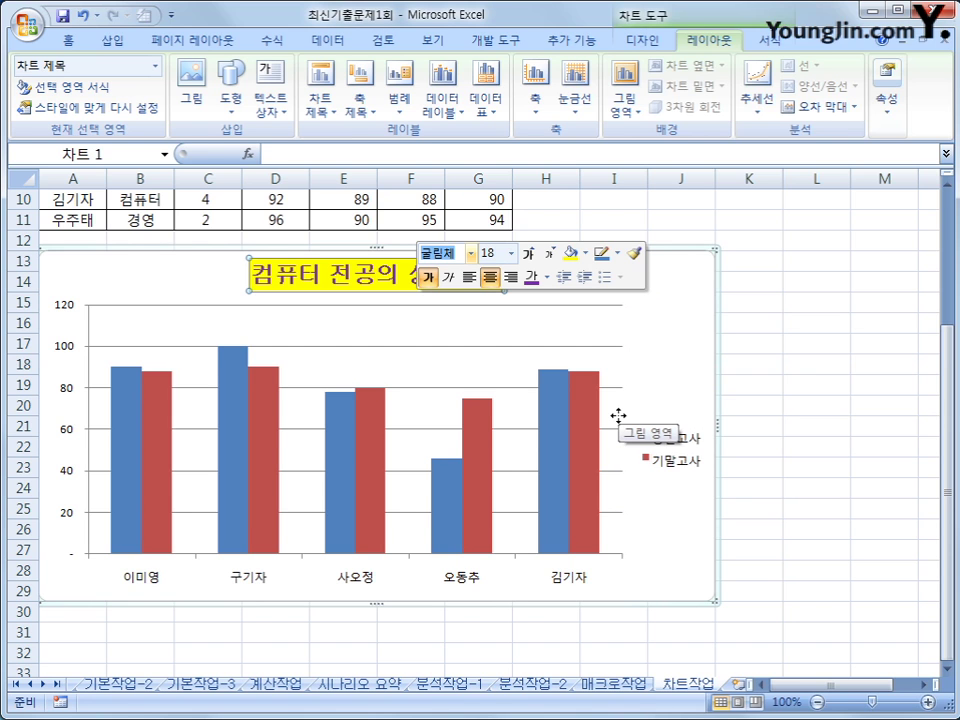
left_click(745, 480)
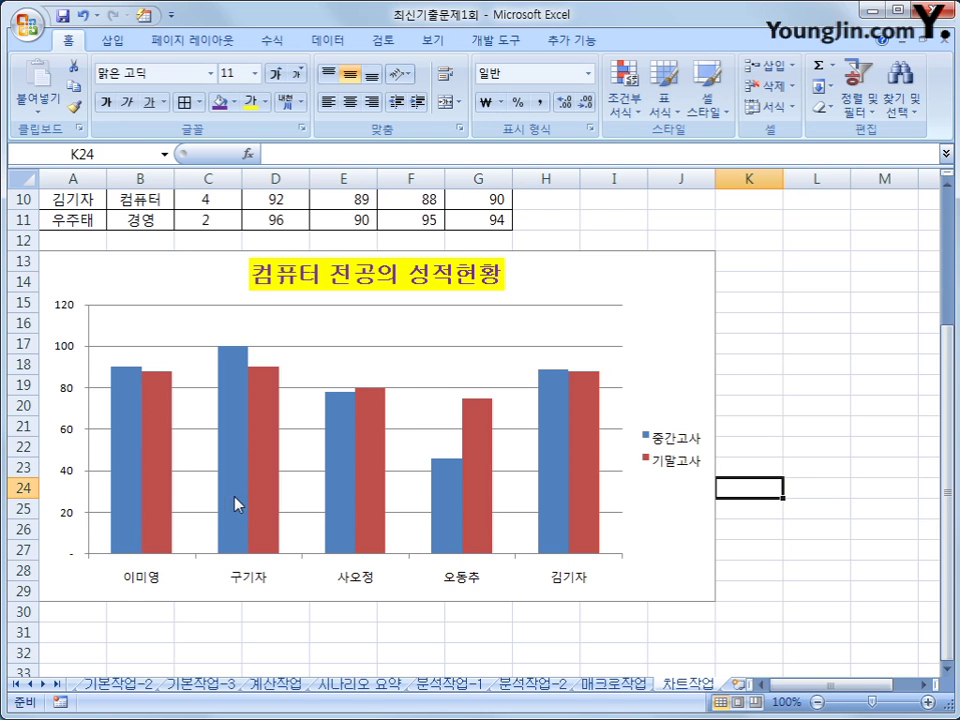
Step: Add inside-end (안쪽 끝에) data labels to only the second student's columns in the 중간고사 and 기말고사 series
left_click(237, 467)
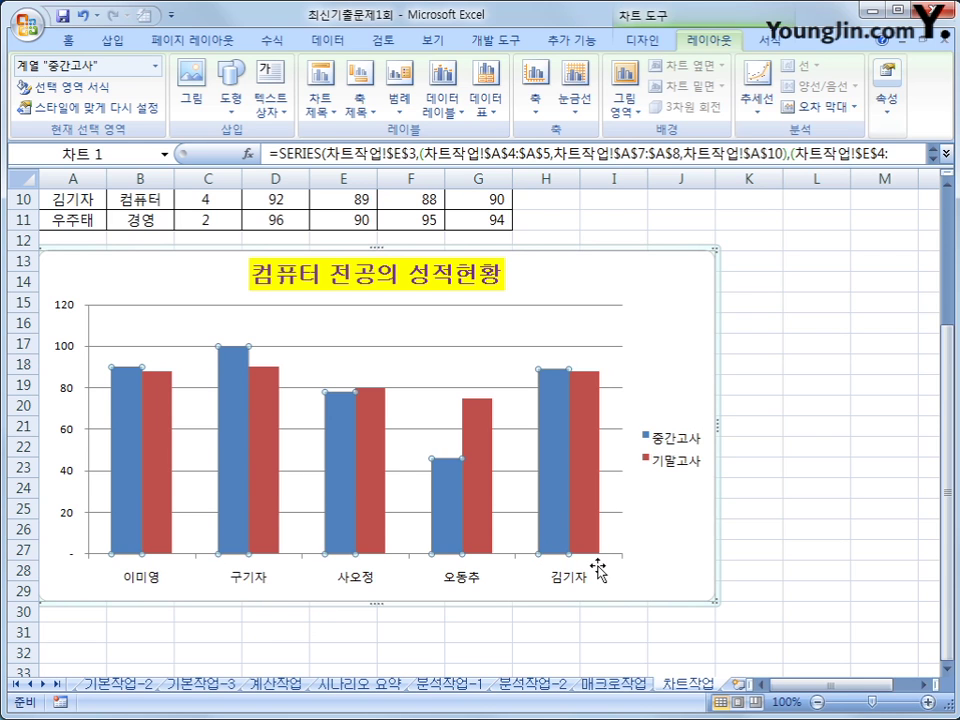
left_click(234, 451)
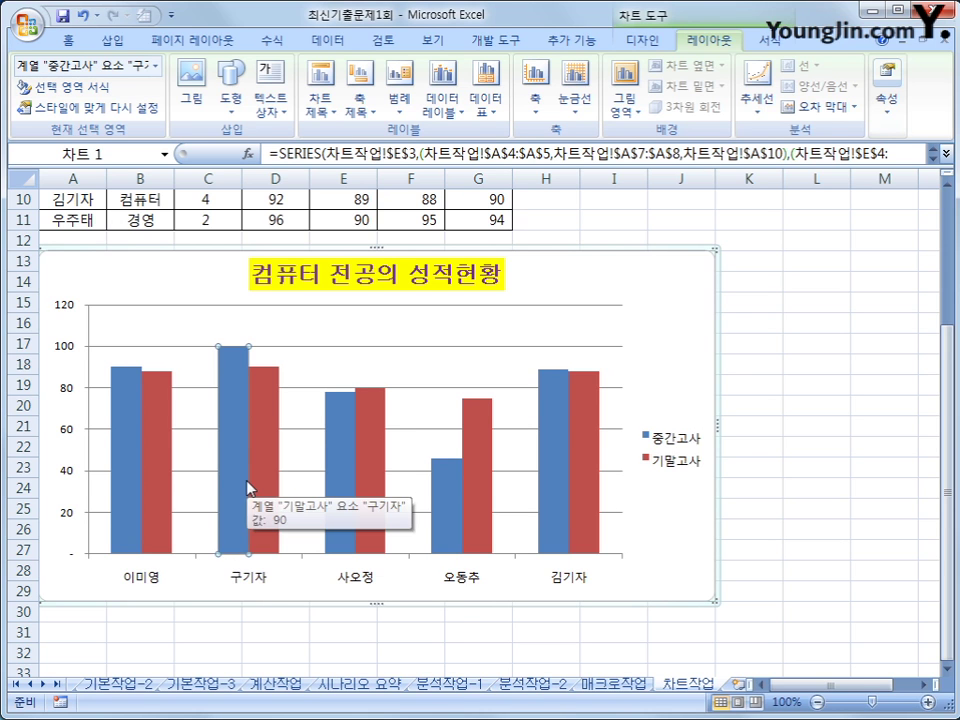
left_click(433, 112)
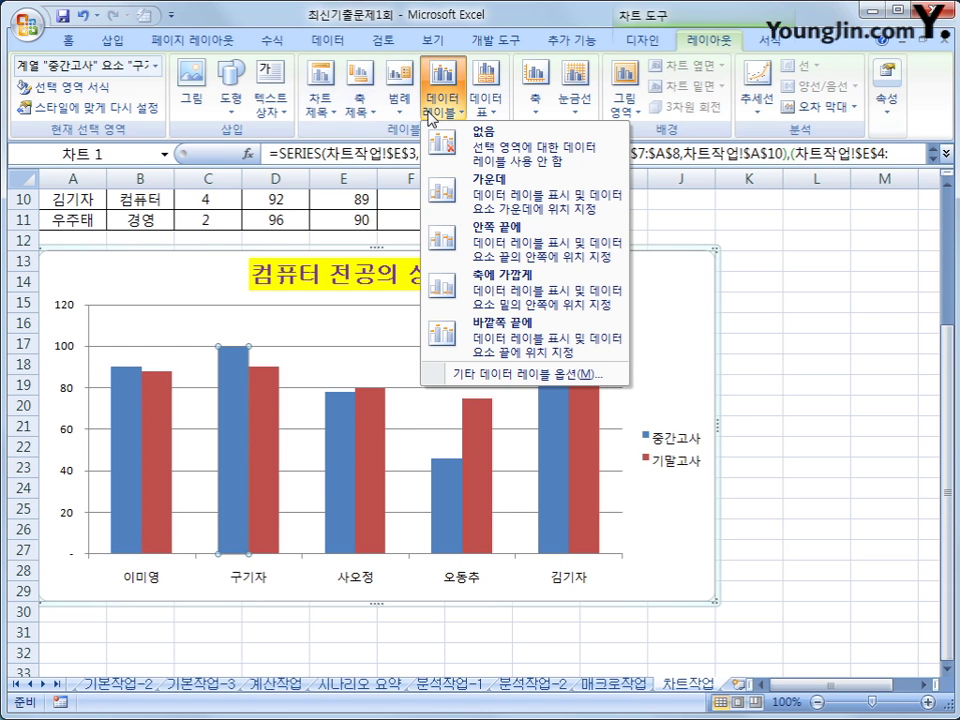
left_click(538, 262)
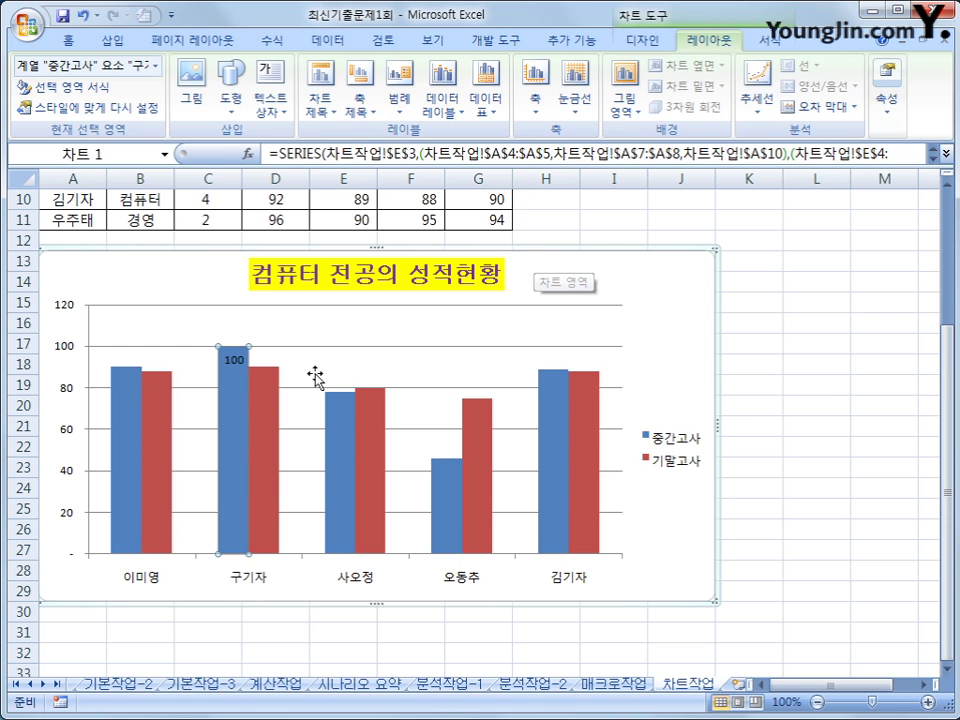
left_click(272, 430)
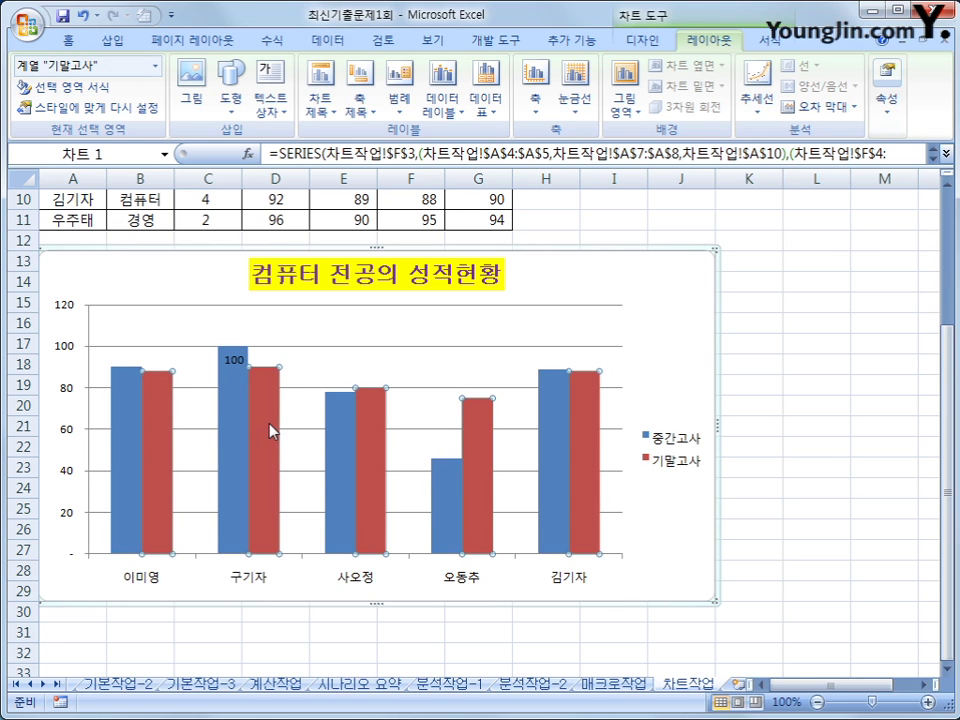
left_click(272, 444)
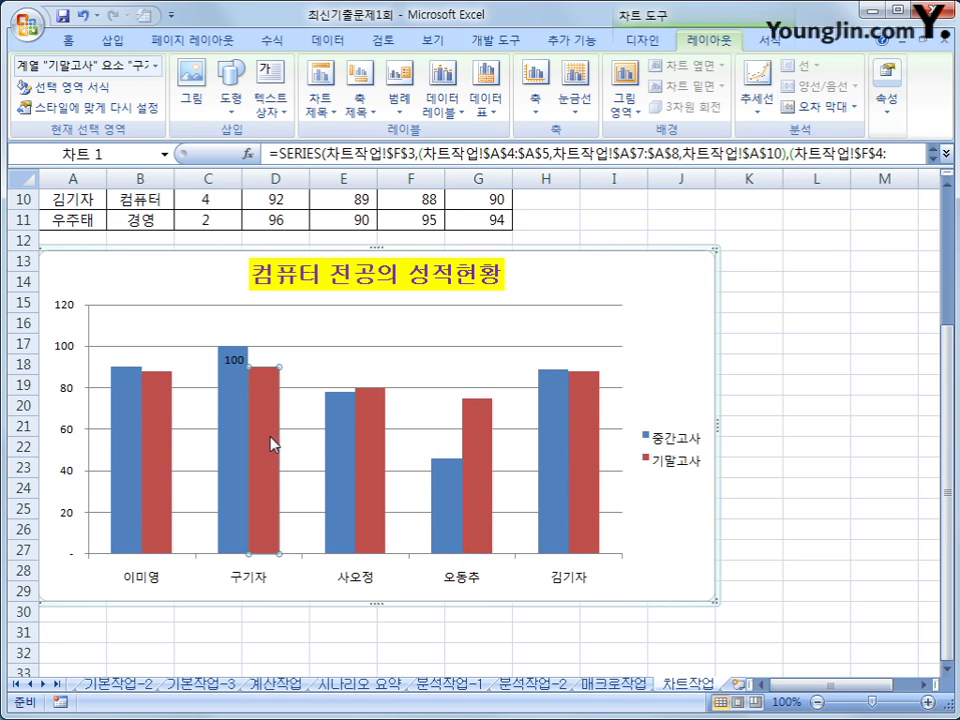
left_click(440, 108)
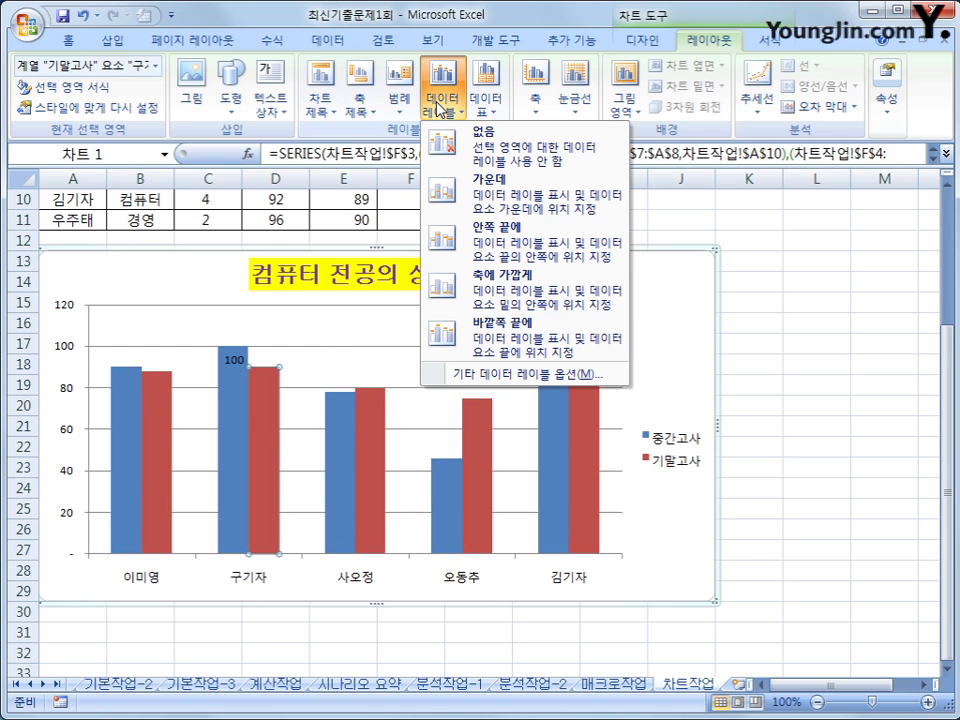
left_click(490, 256)
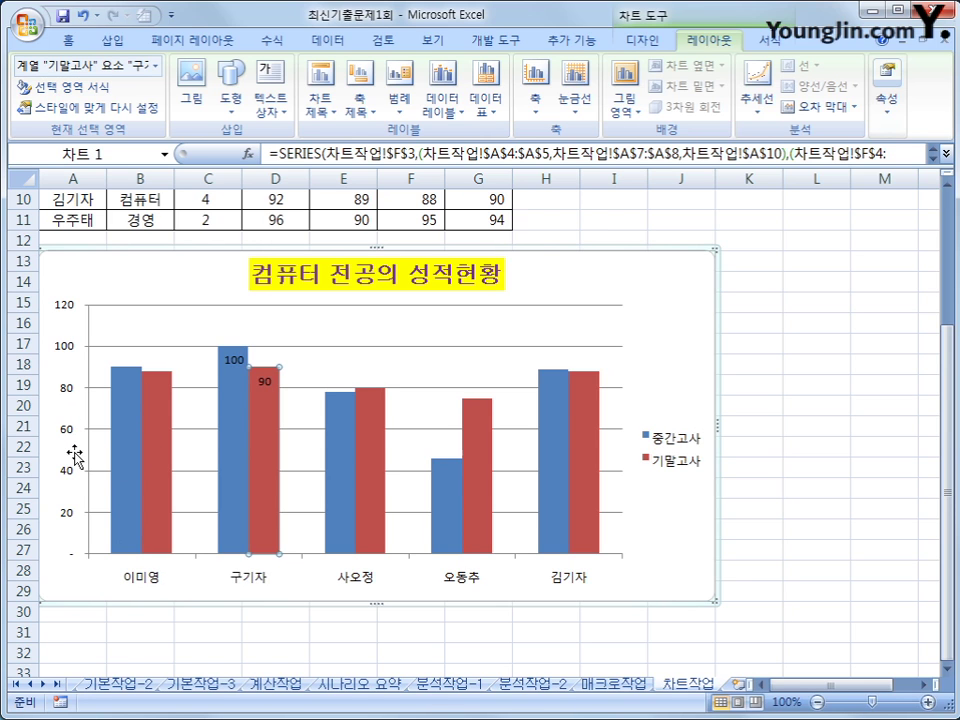
Step: Fix the vertical value axis's maximum at 100 and its major unit at 10
left_click(68, 350)
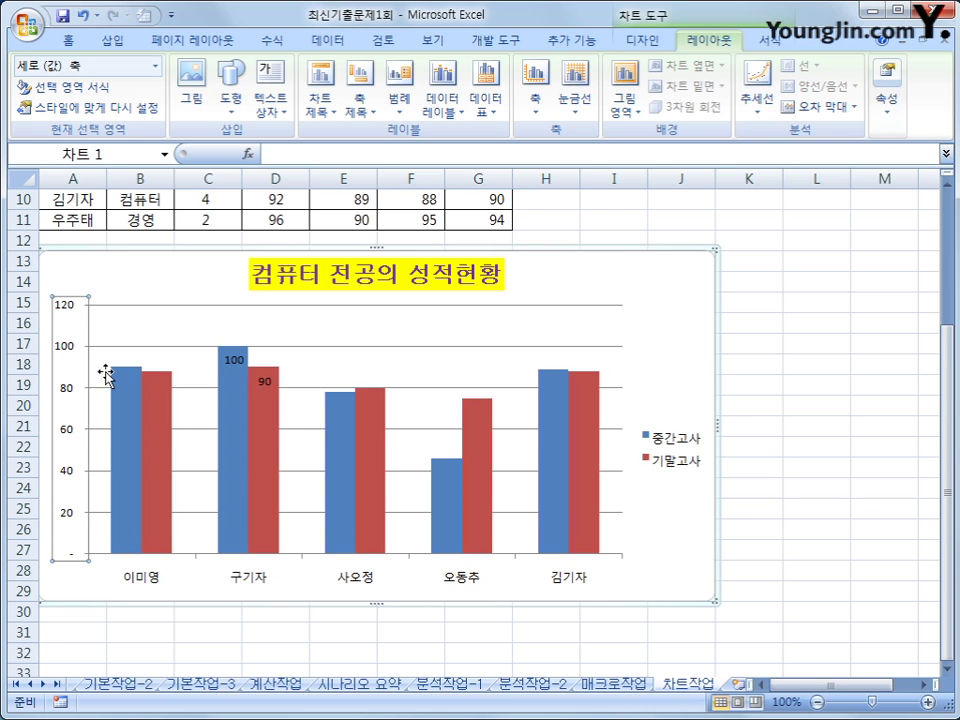
right_click(67, 354)
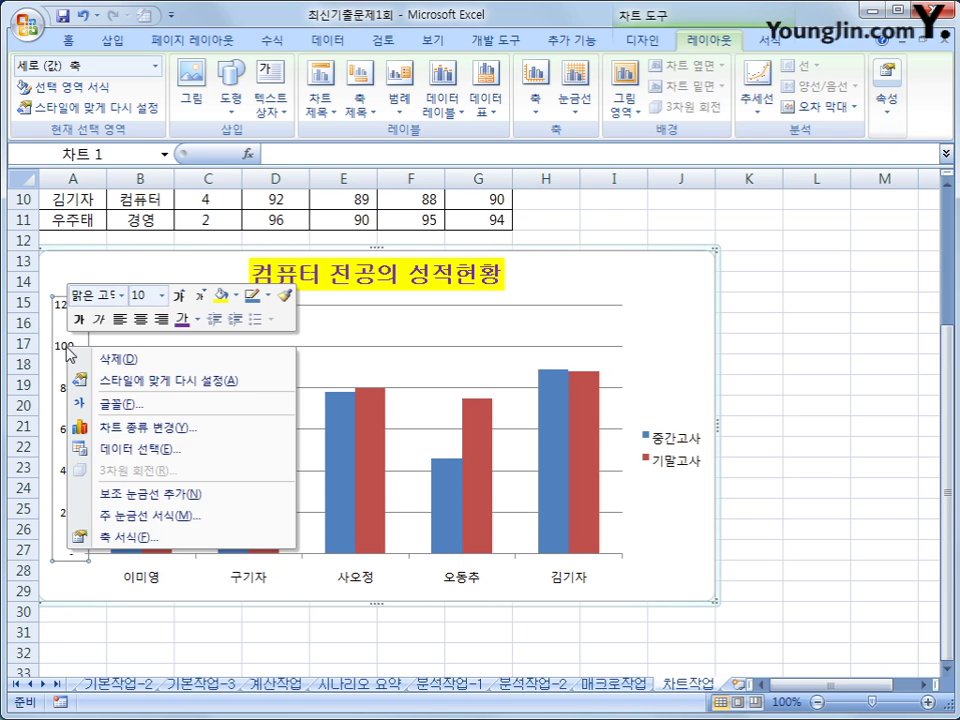
left_click(171, 547)
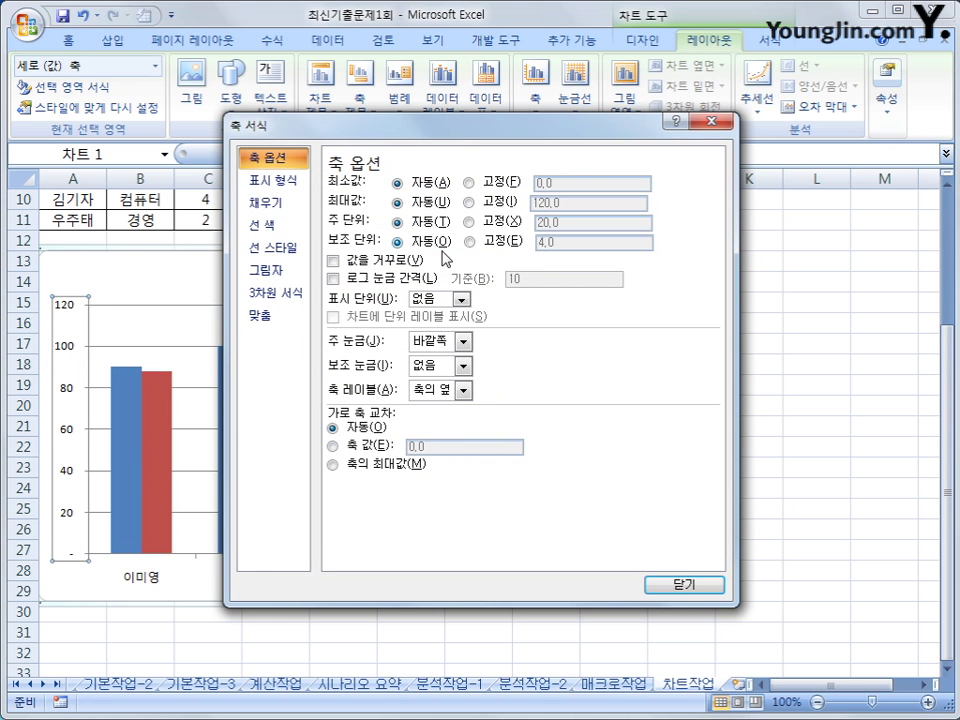
left_click(469, 201)
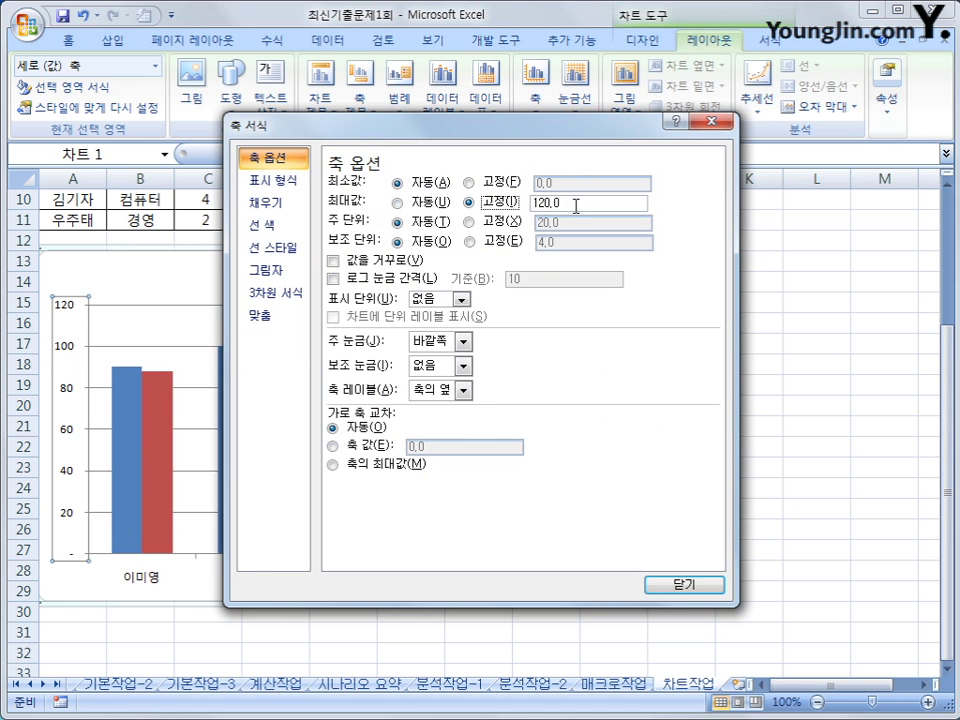
left_click_drag(574, 204, 513, 190)
type("100")
left_click(469, 221)
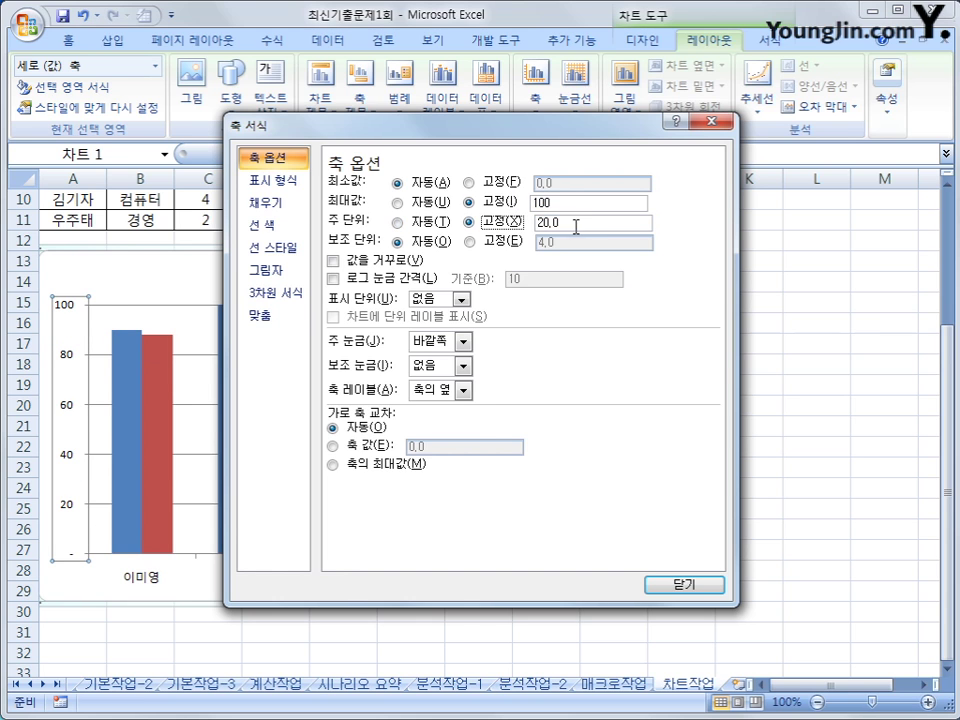
left_click_drag(574, 222, 513, 220)
type("10")
left_click(707, 583)
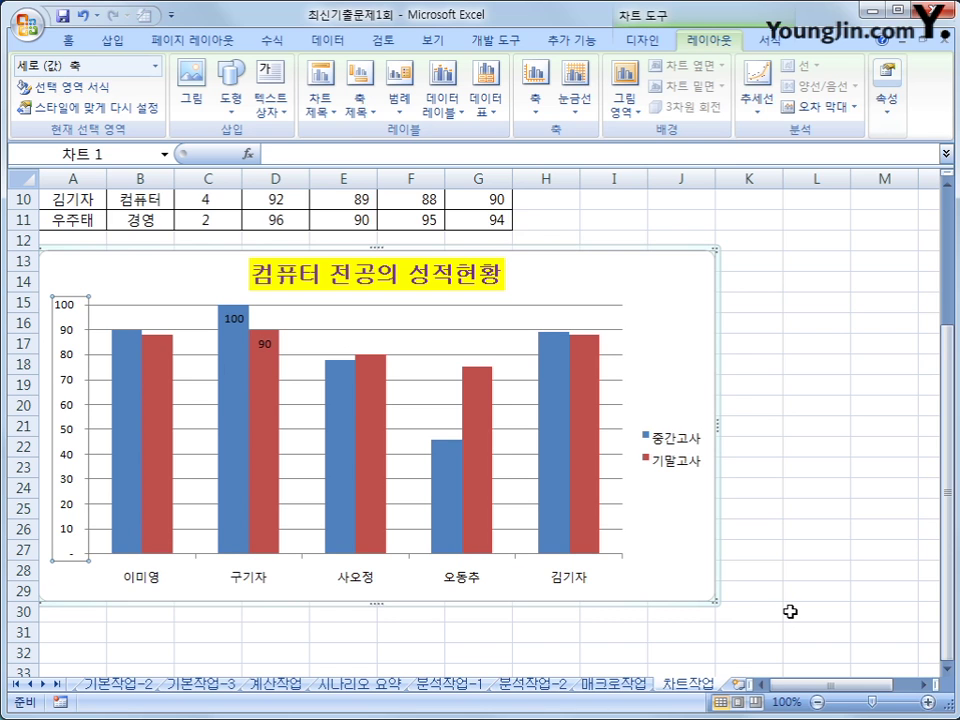
Step: Give the chart area's border rounded corners (둥근 모서리) in the chart area formatting
left_click(690, 283)
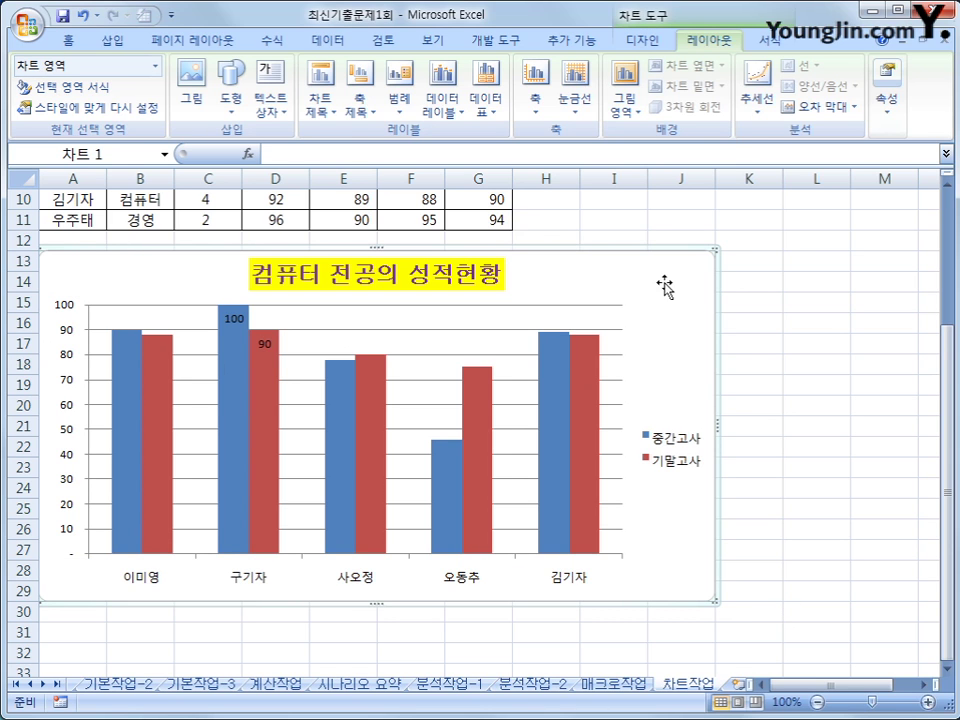
right_click(663, 270)
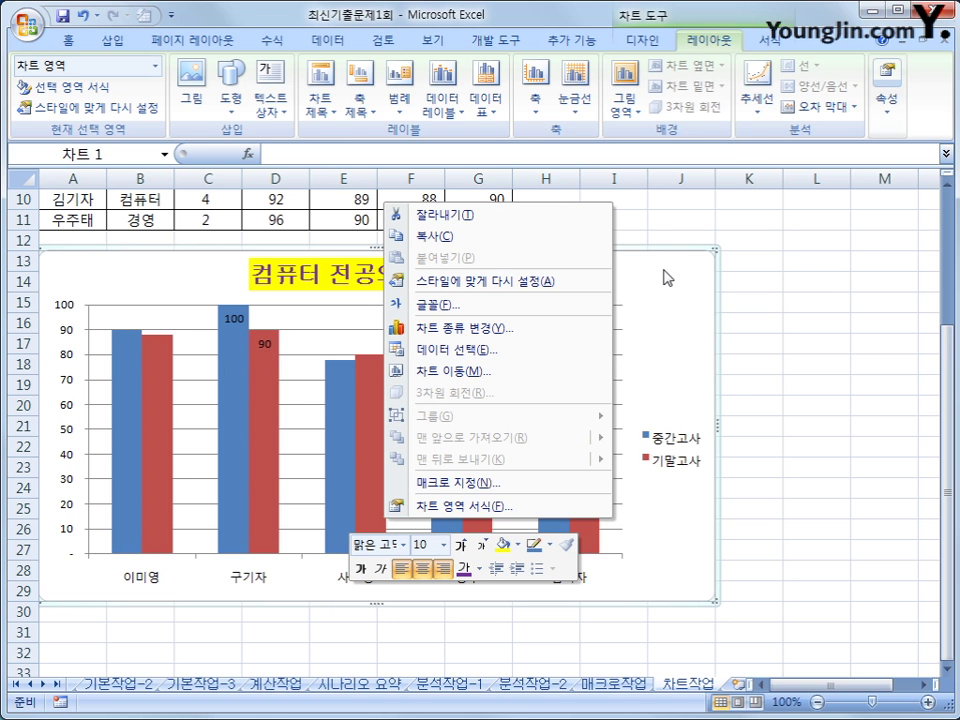
left_click(506, 508)
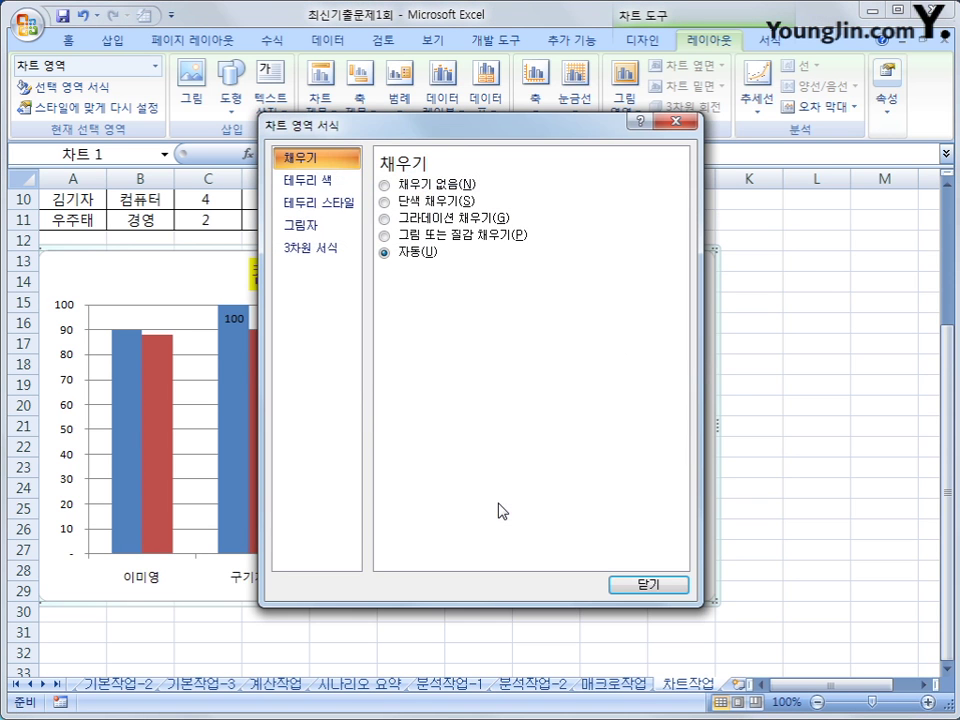
left_click(319, 206)
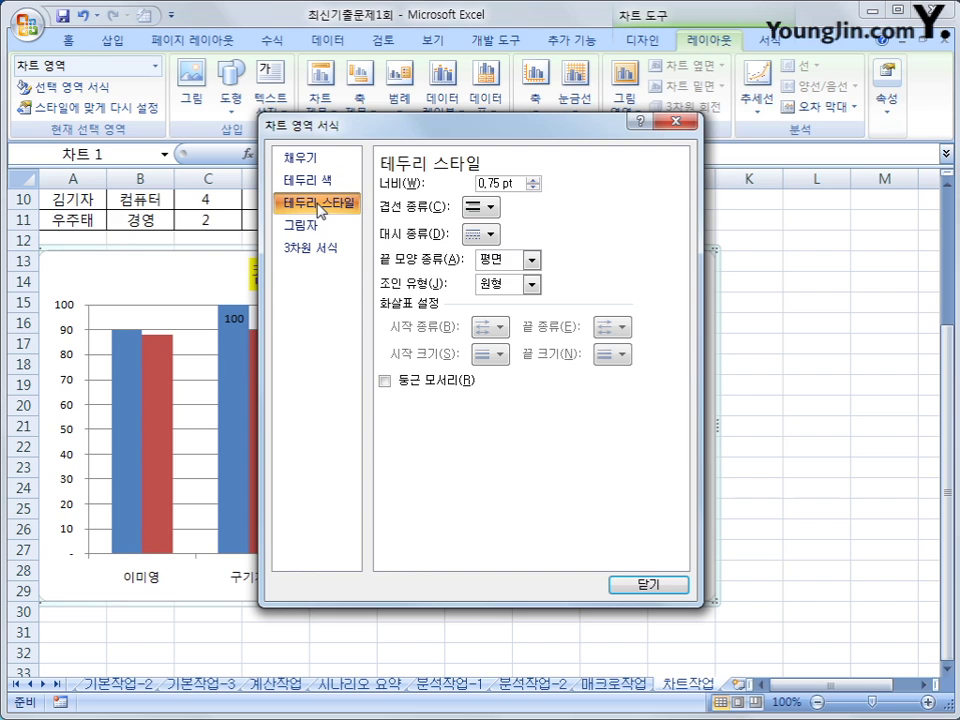
left_click(468, 383)
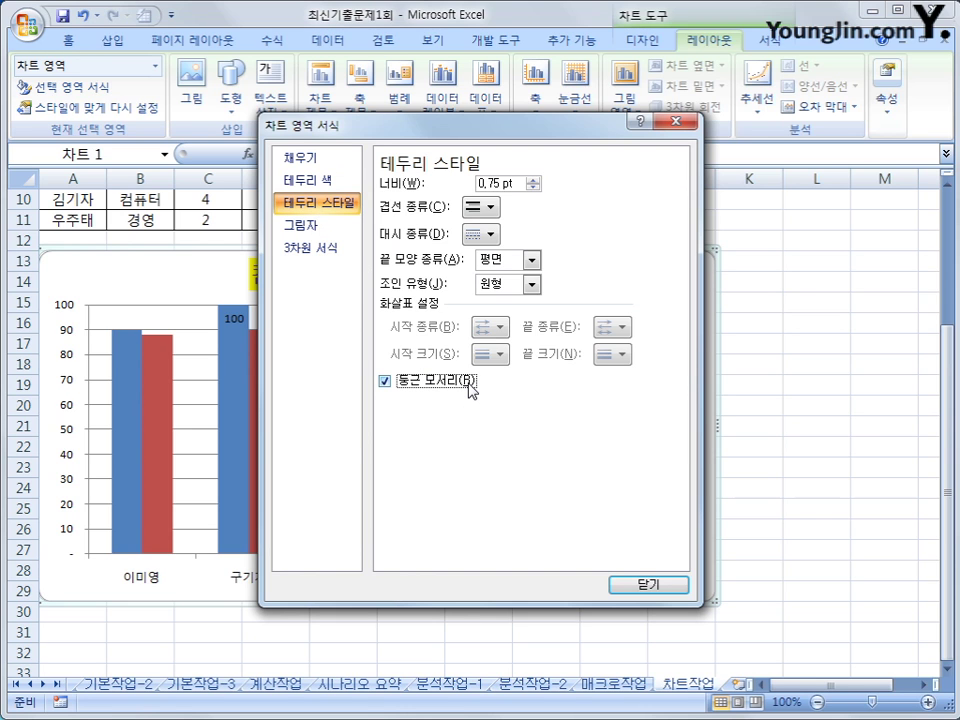
Step: Apply the outer (바깥쪽) shadow preset with a 90° angle to the chart area, and deselect the chart
left_click(327, 238)
left_click(490, 188)
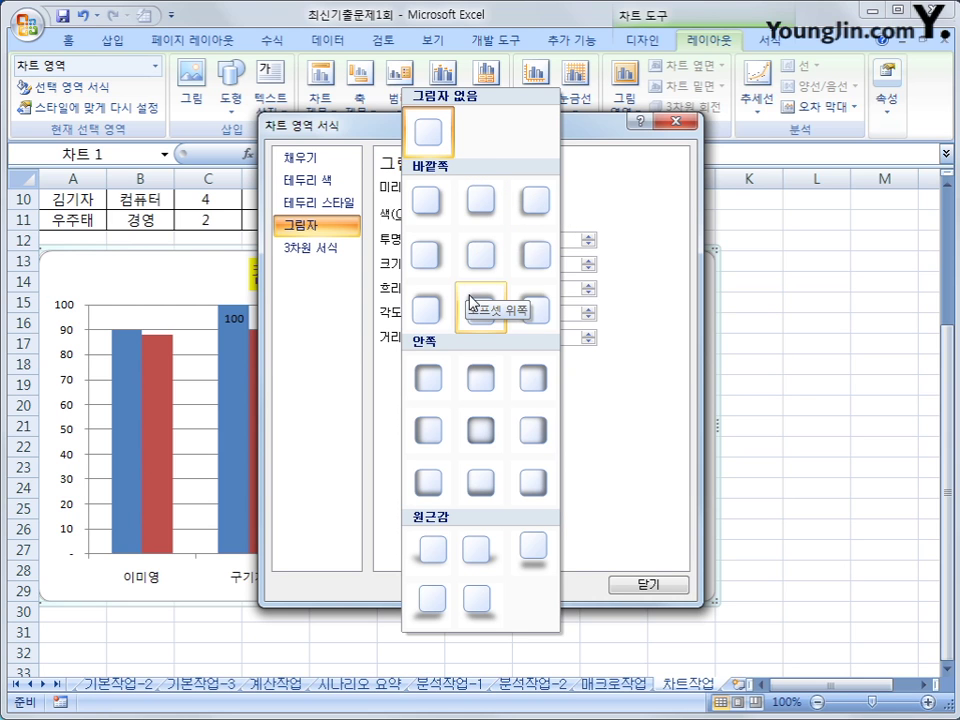
left_click(490, 218)
left_click(666, 585)
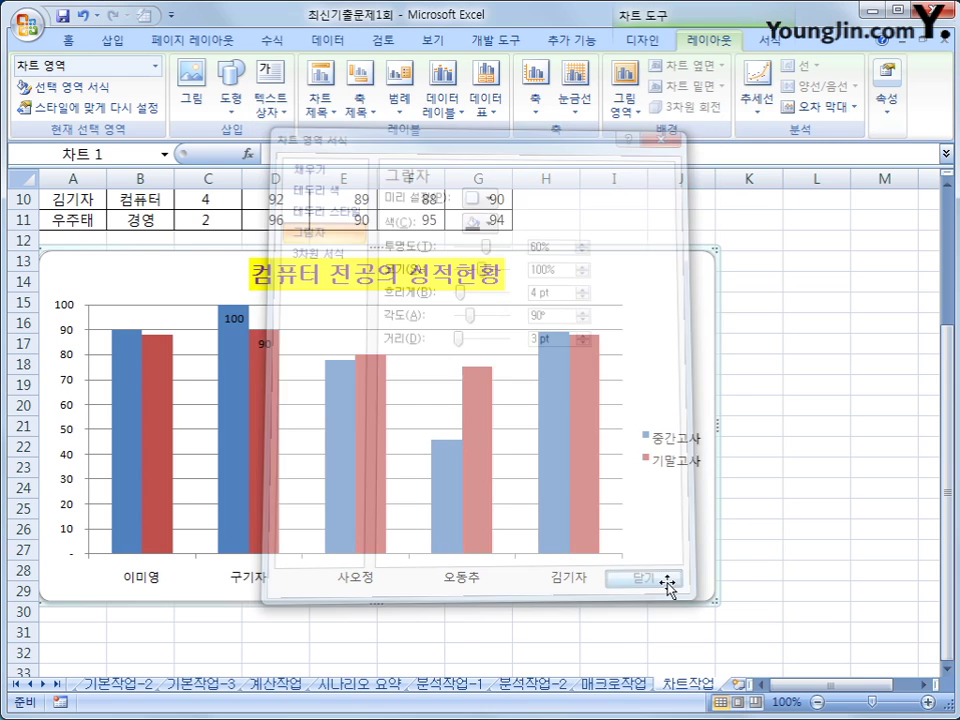
left_click(800, 571)
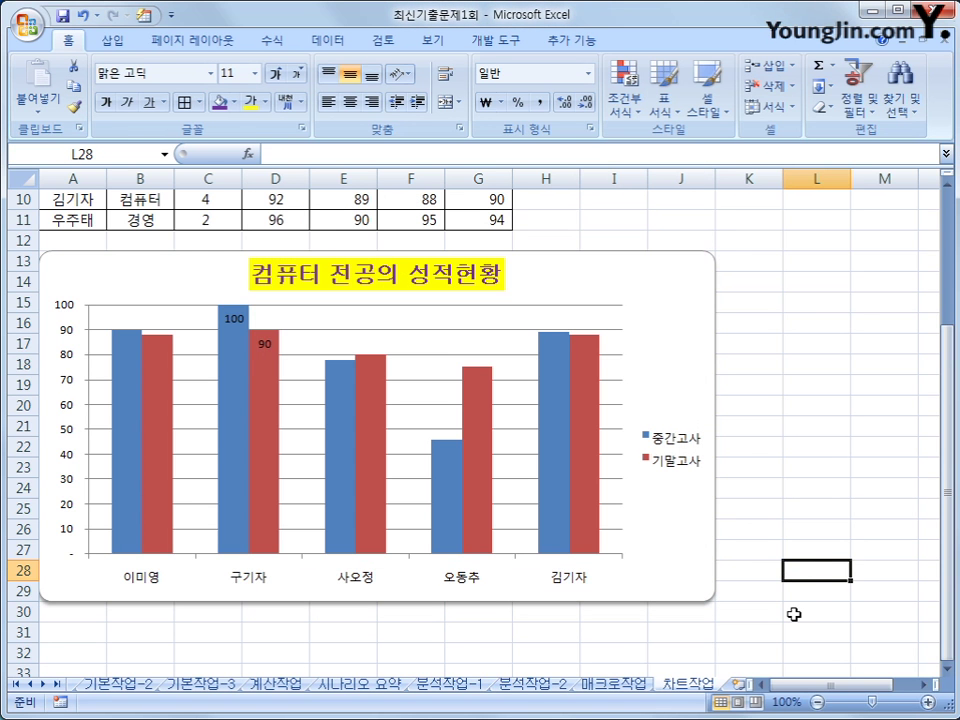